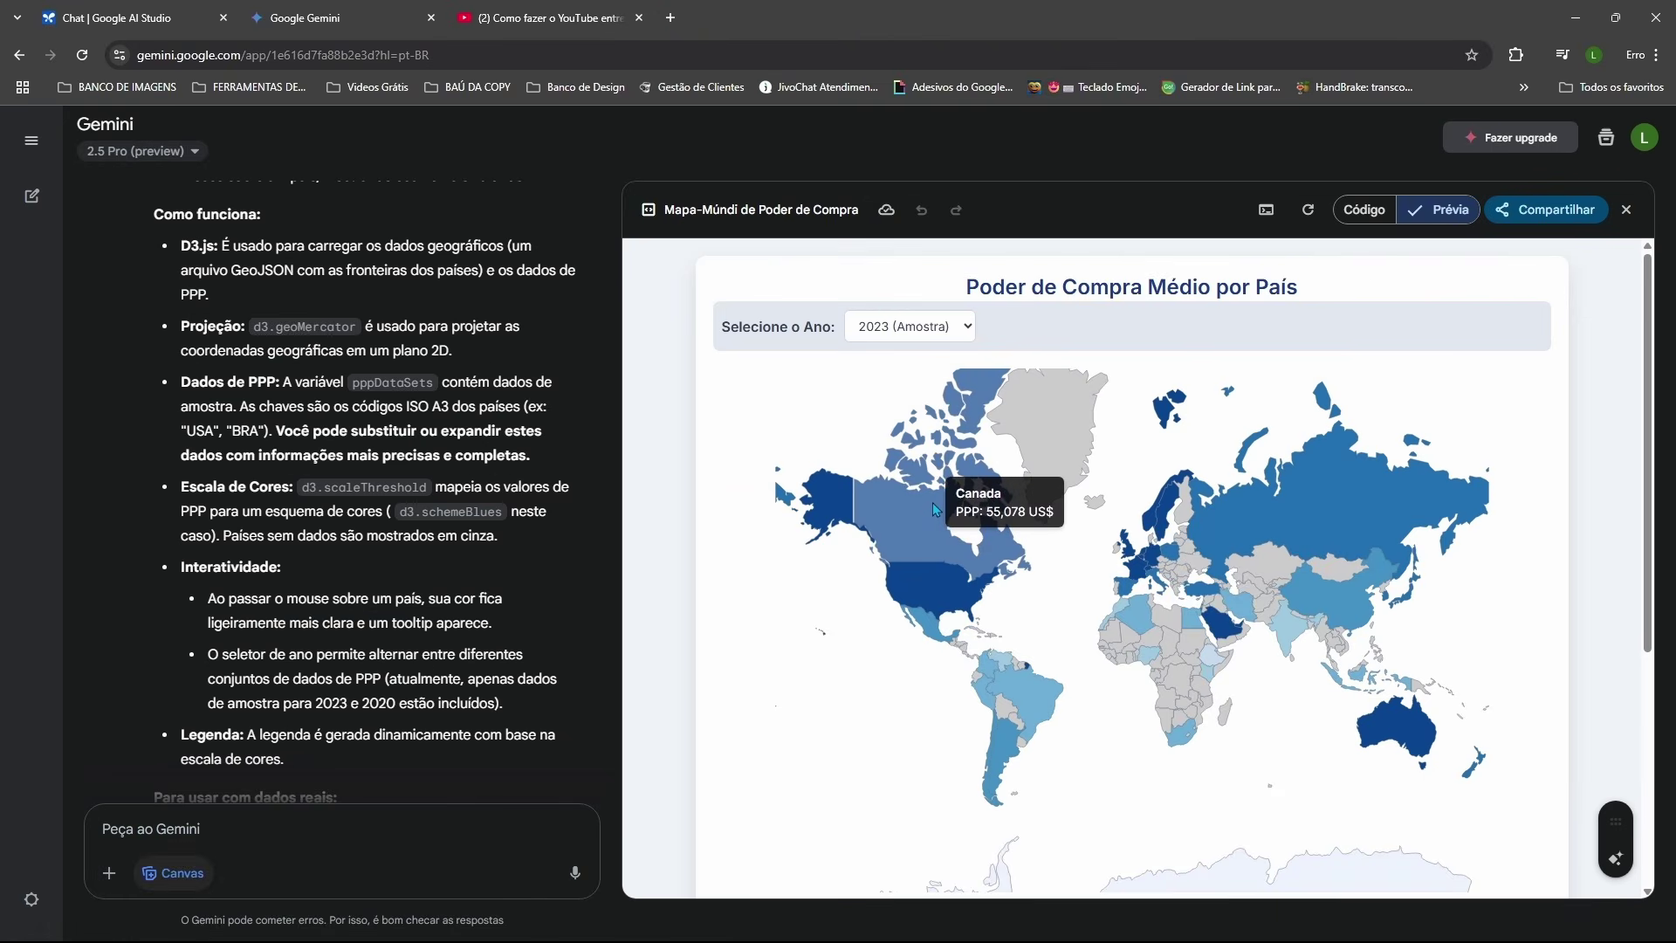
Step: Scroll through the Canvas purchasing-power world map preview
{"action": "scroll", "coordinate": [936, 509], "scroll_direction": "down", "scroll_amount": 2}
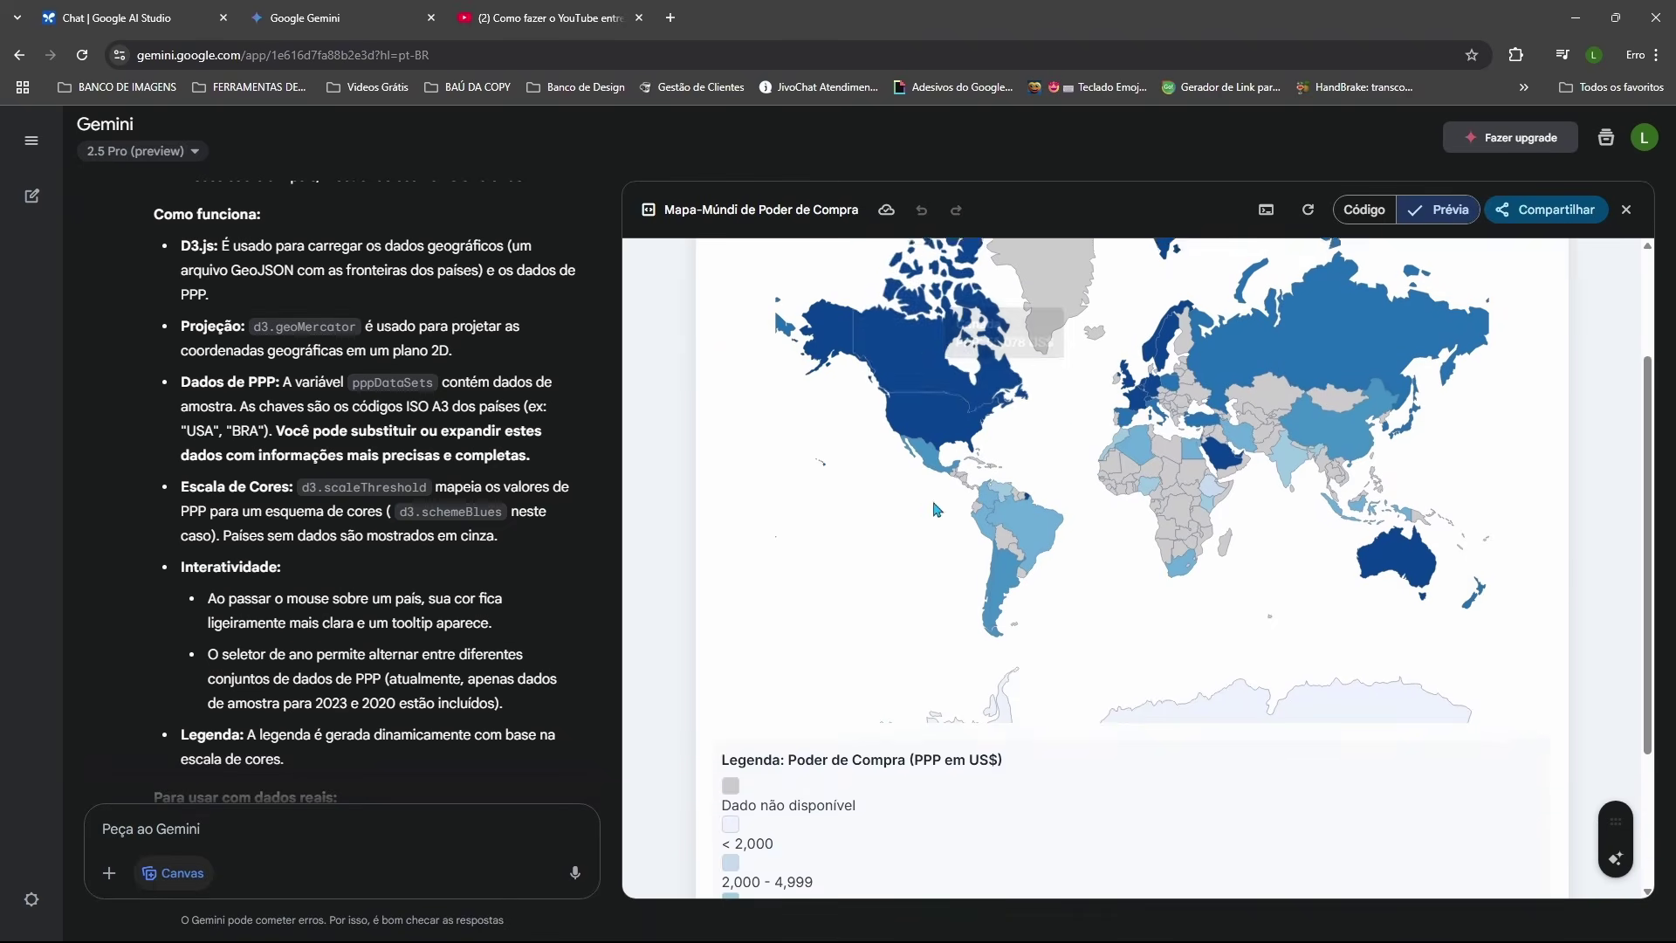
{"action": "scroll", "coordinate": [936, 509], "scroll_direction": "up", "scroll_amount": 3}
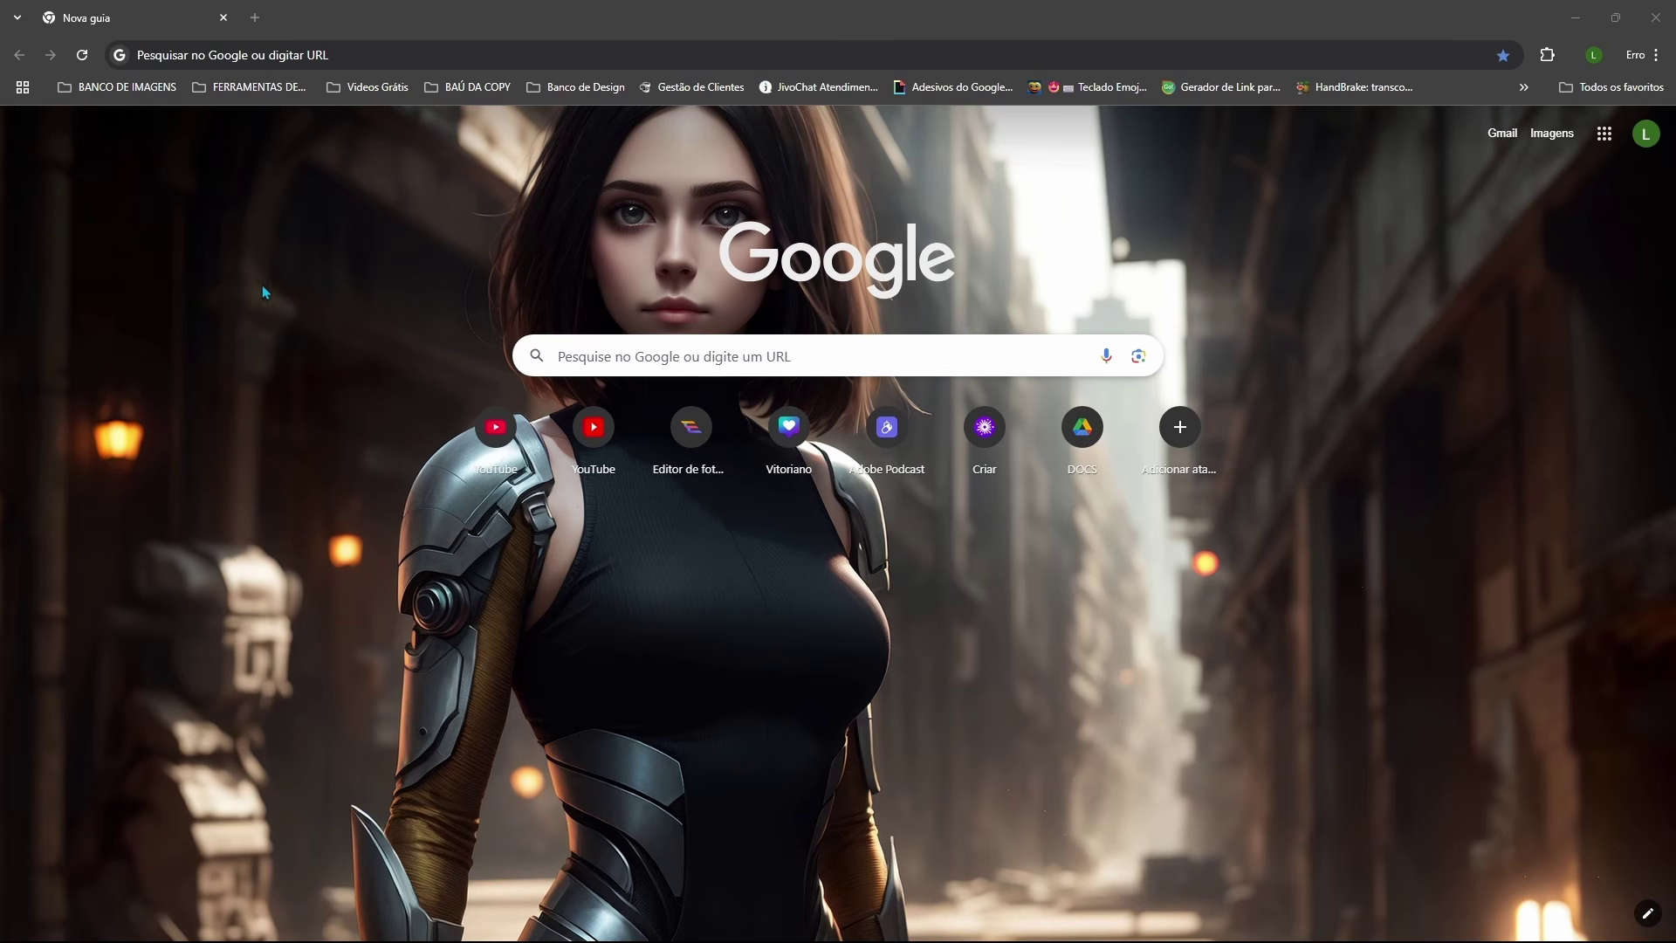
Step: Search Google for 'google ai studio' and open the Google AI Studio site
{"action": "left_click", "coordinate": [577, 358]}
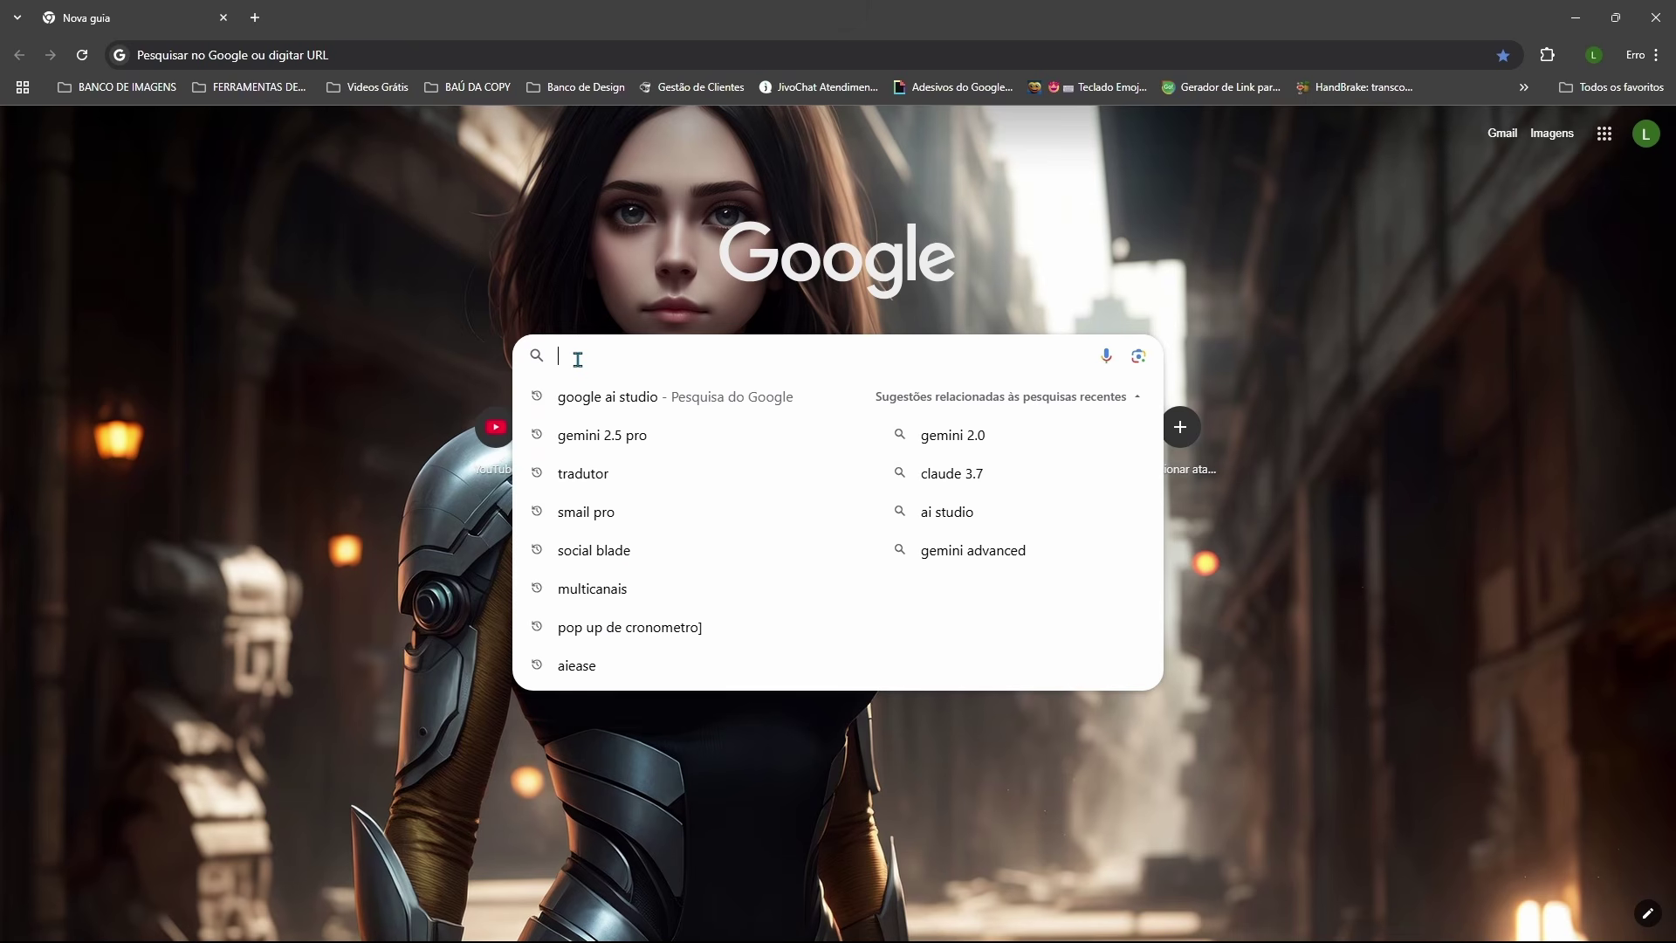
{"action": "left_click", "coordinate": [602, 400]}
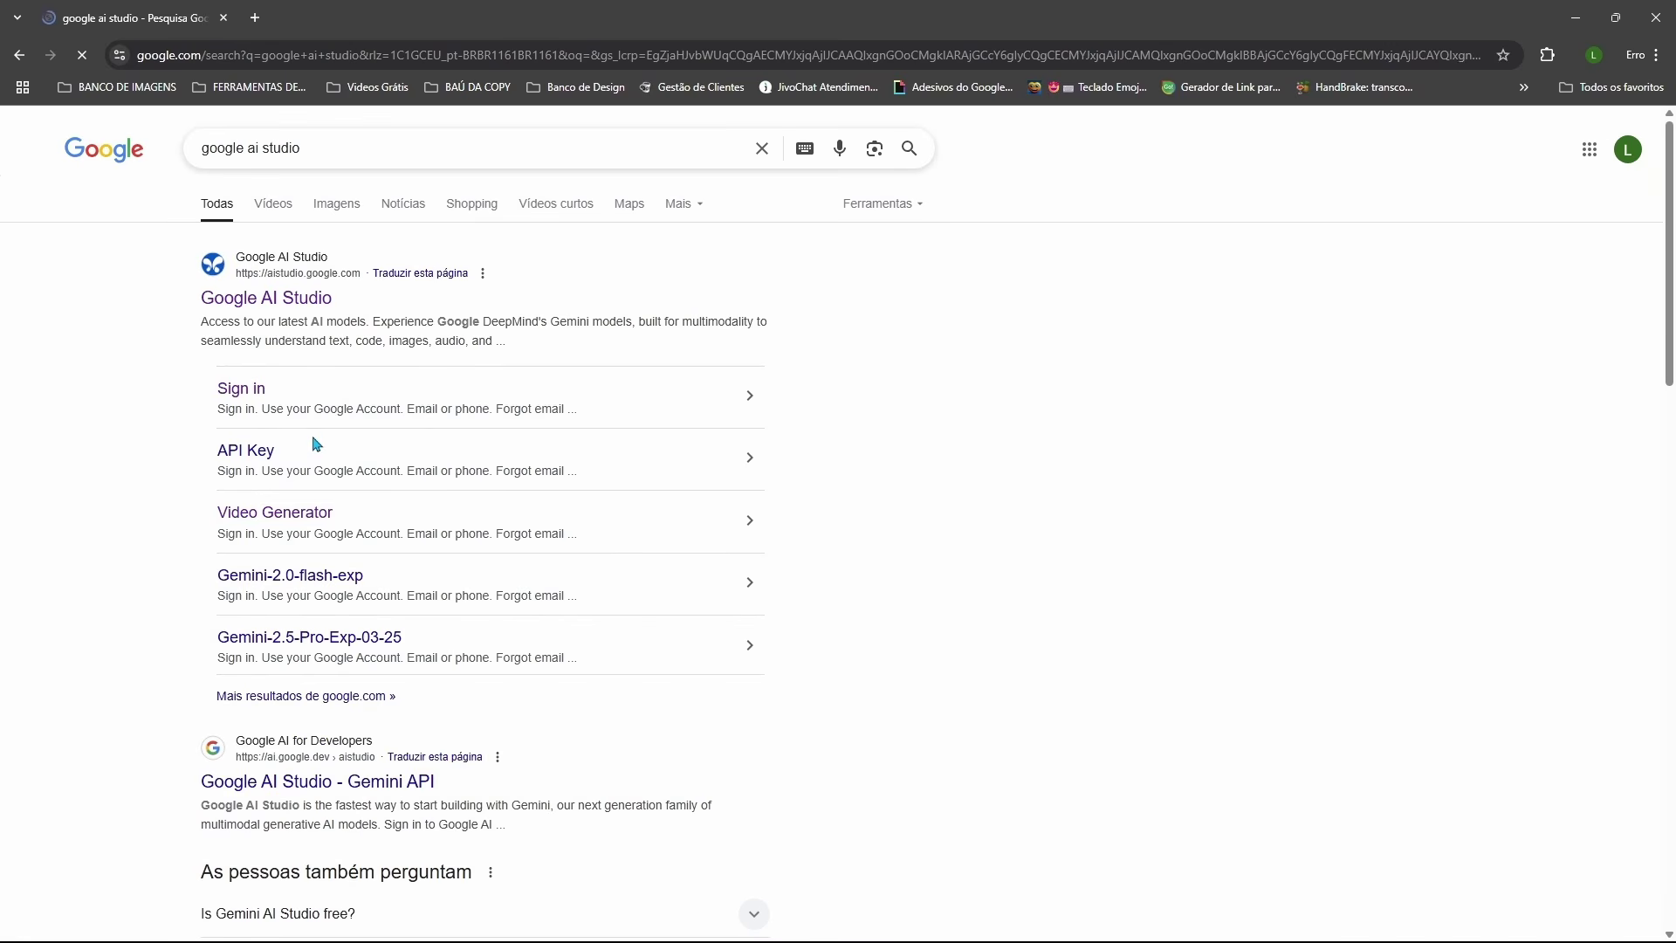
{"action": "left_click", "coordinate": [279, 307]}
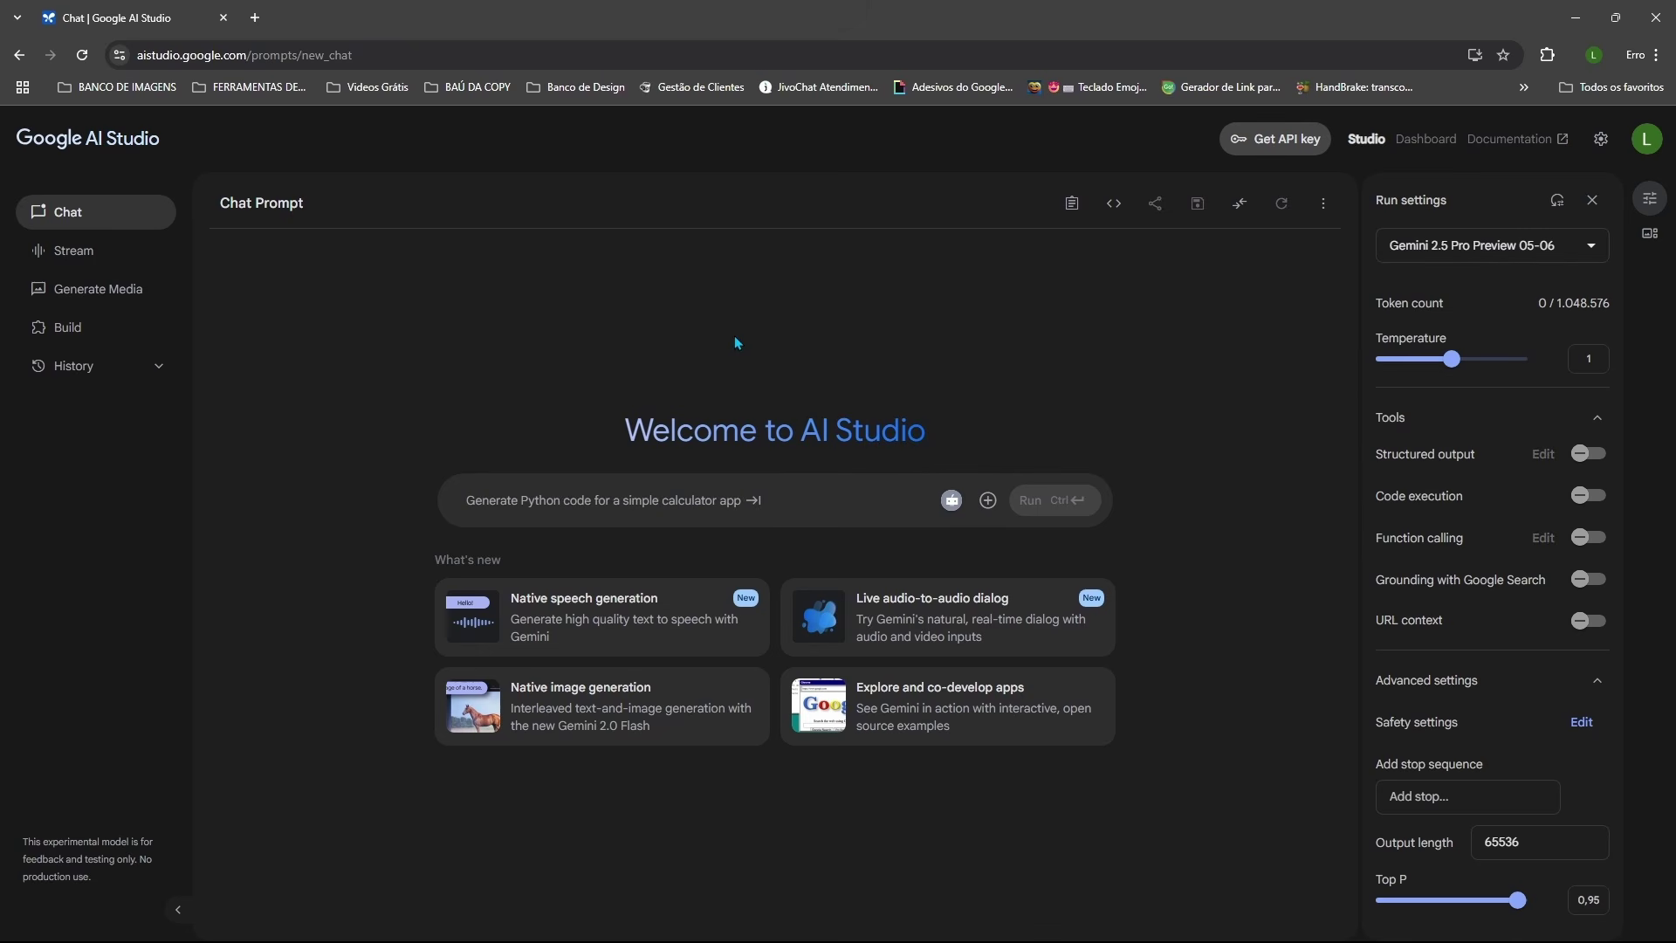
Step: Keep Gemini 2.5 Pro Preview 05-06 as the model and translate the page into Portuguese
{"action": "left_click", "coordinate": [1598, 248]}
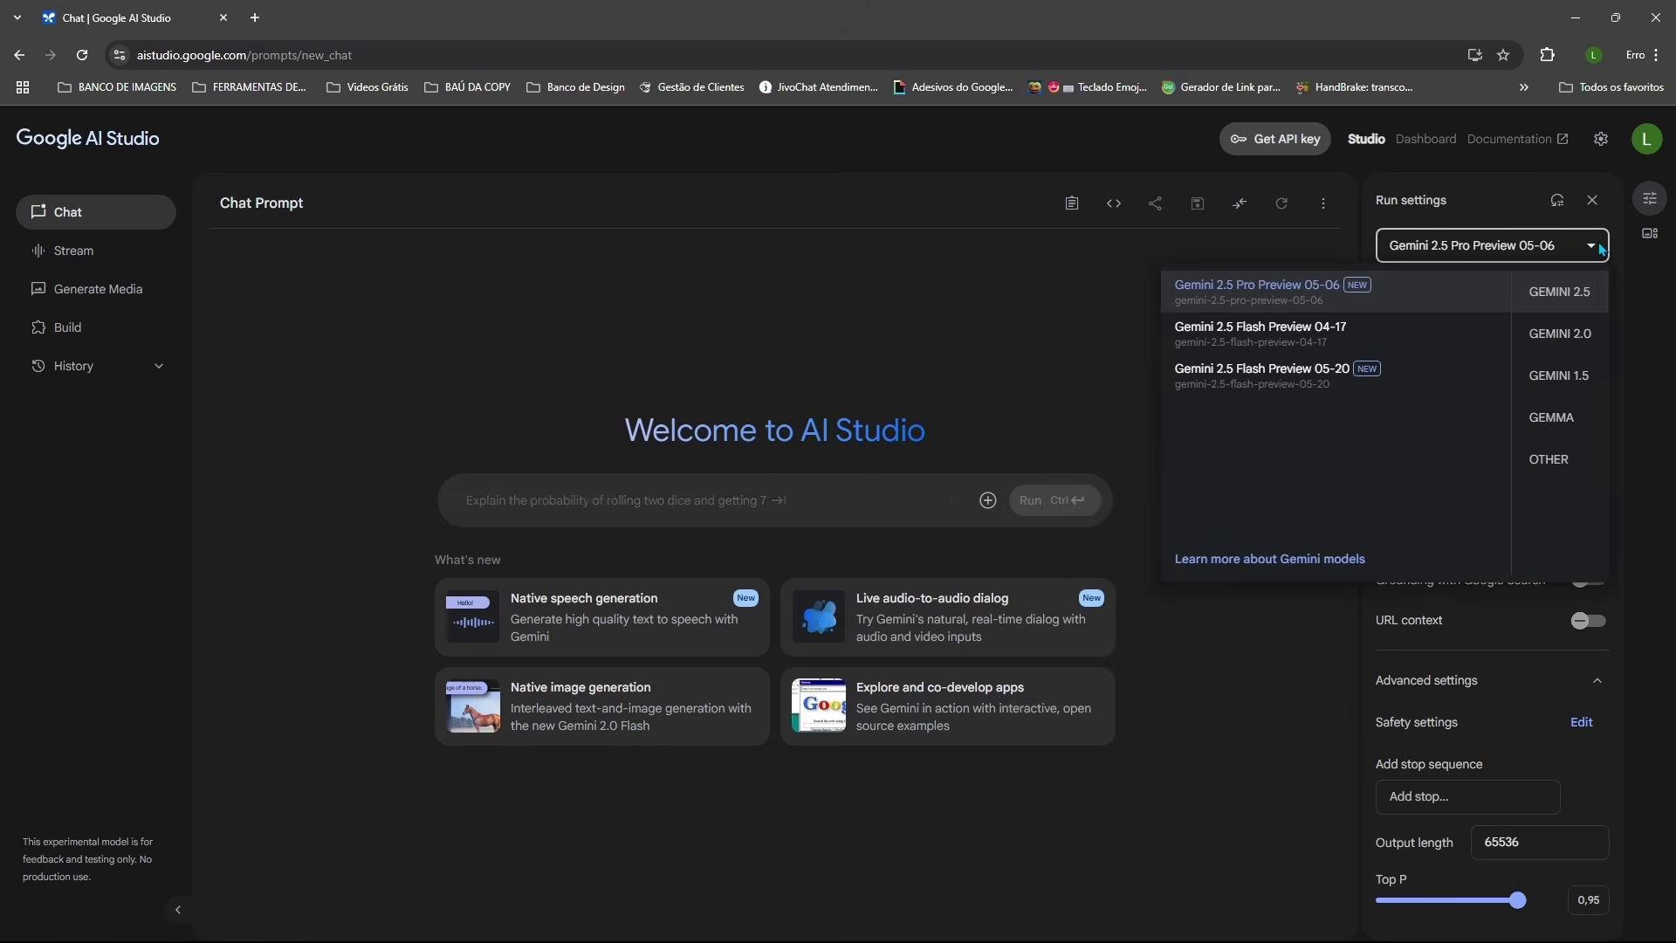
{"action": "left_click", "coordinate": [1265, 294]}
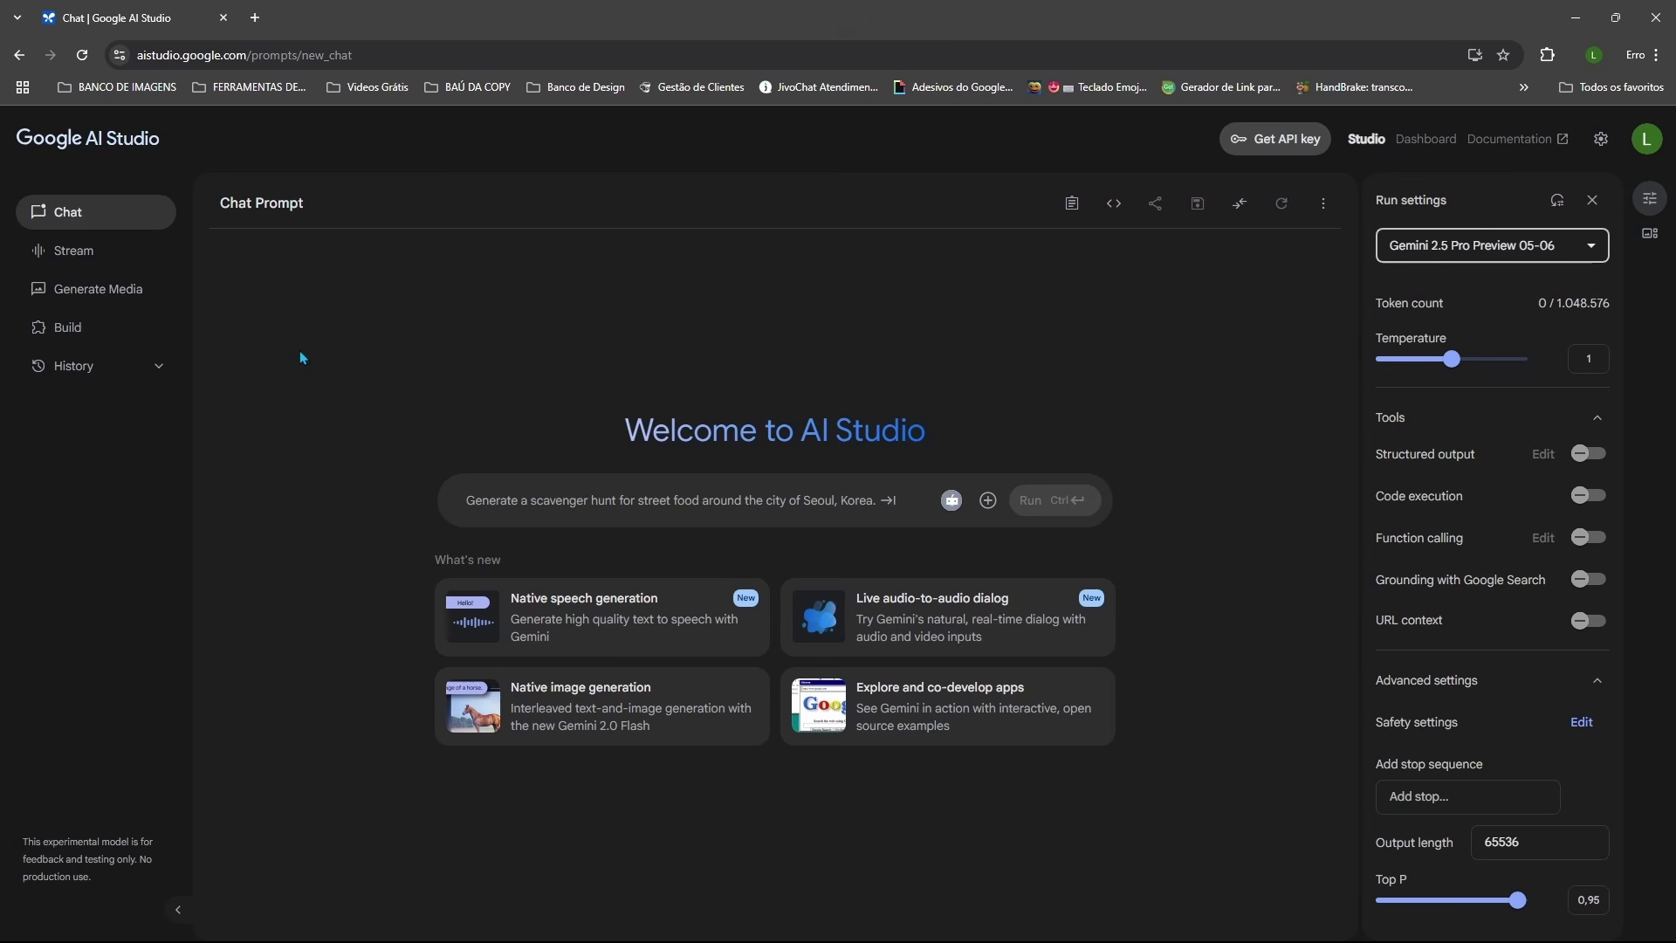
{"action": "right_click", "coordinate": [325, 309]}
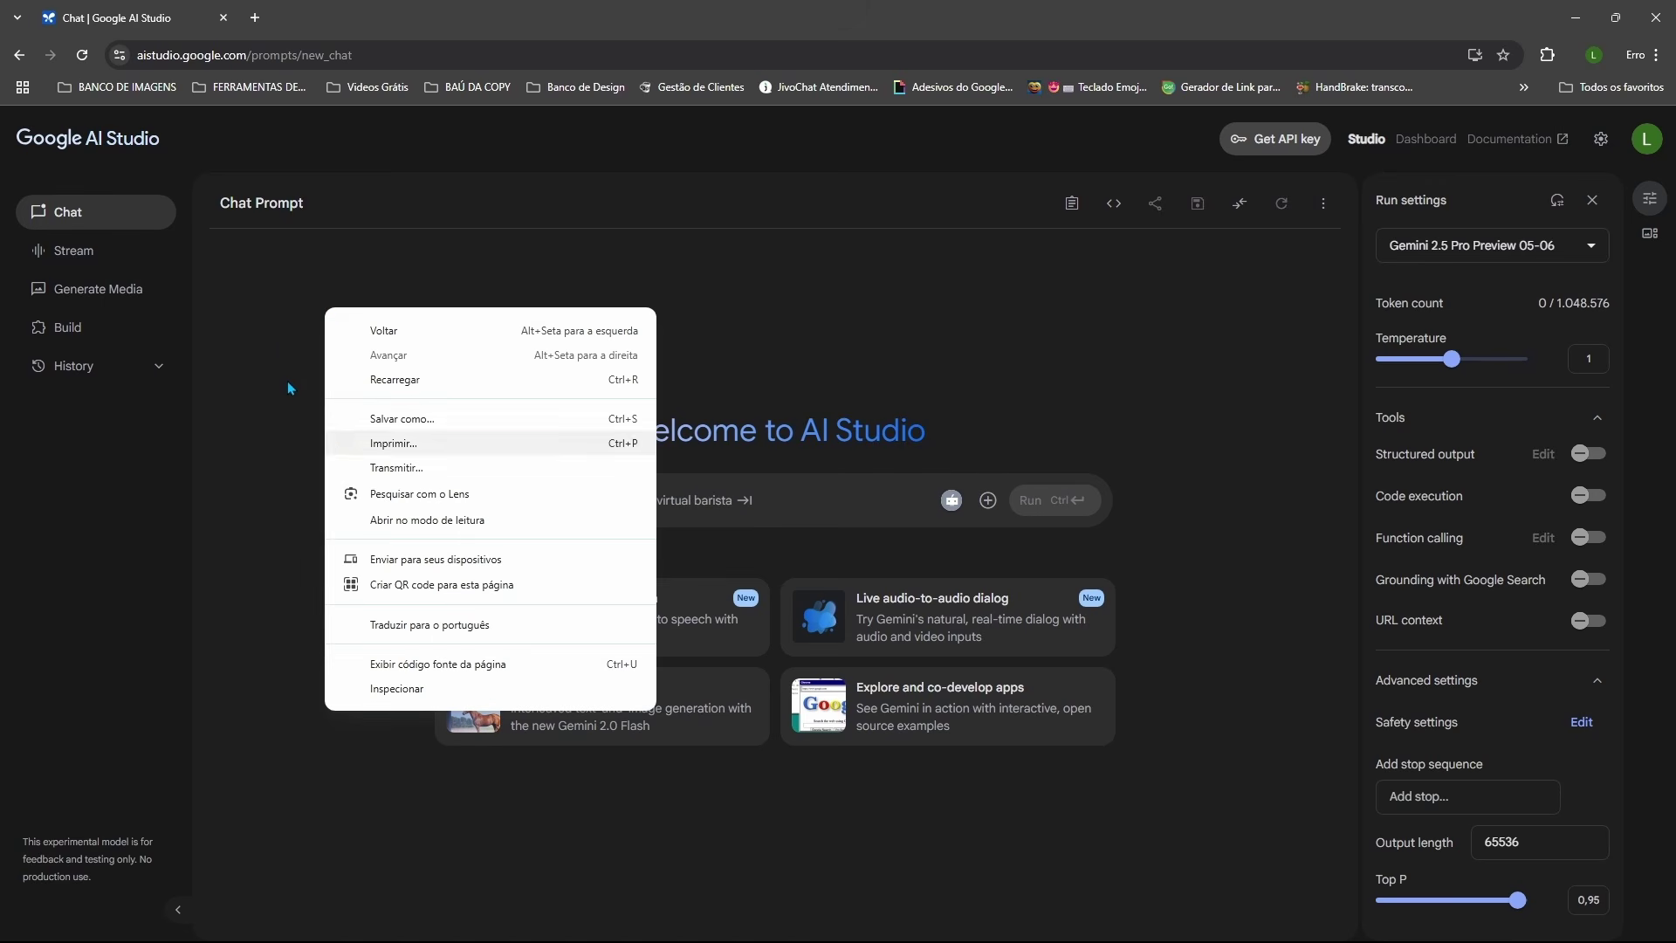
{"action": "left_click", "coordinate": [281, 330]}
{"action": "right_click", "coordinate": [279, 321]}
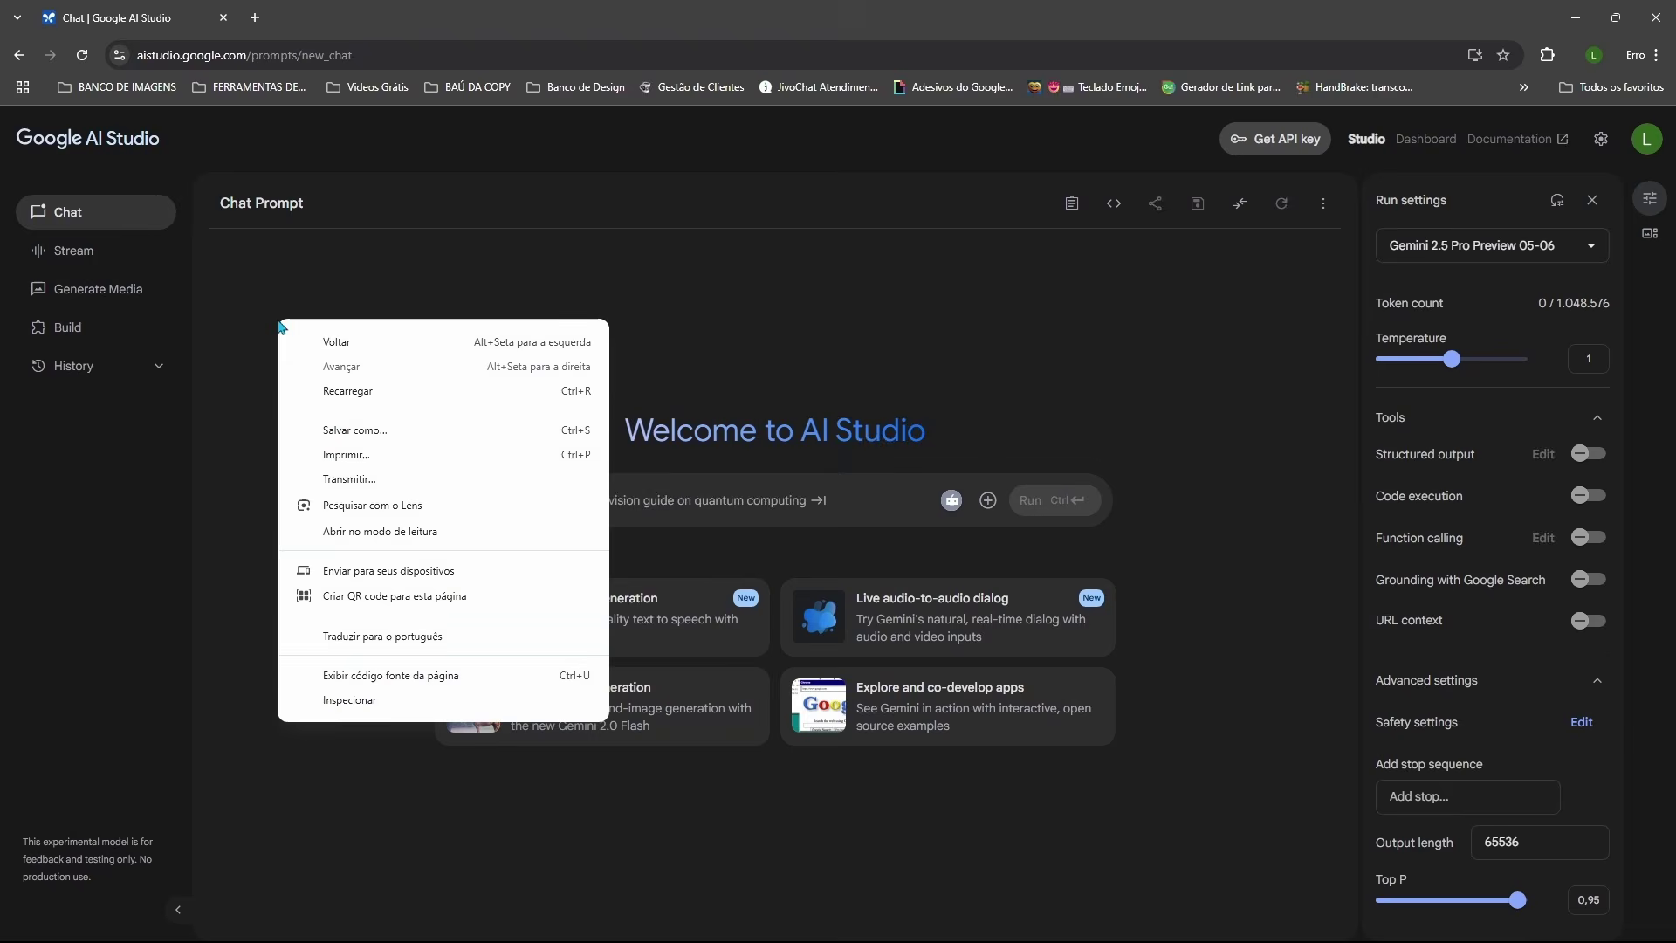
{"action": "left_click", "coordinate": [393, 636]}
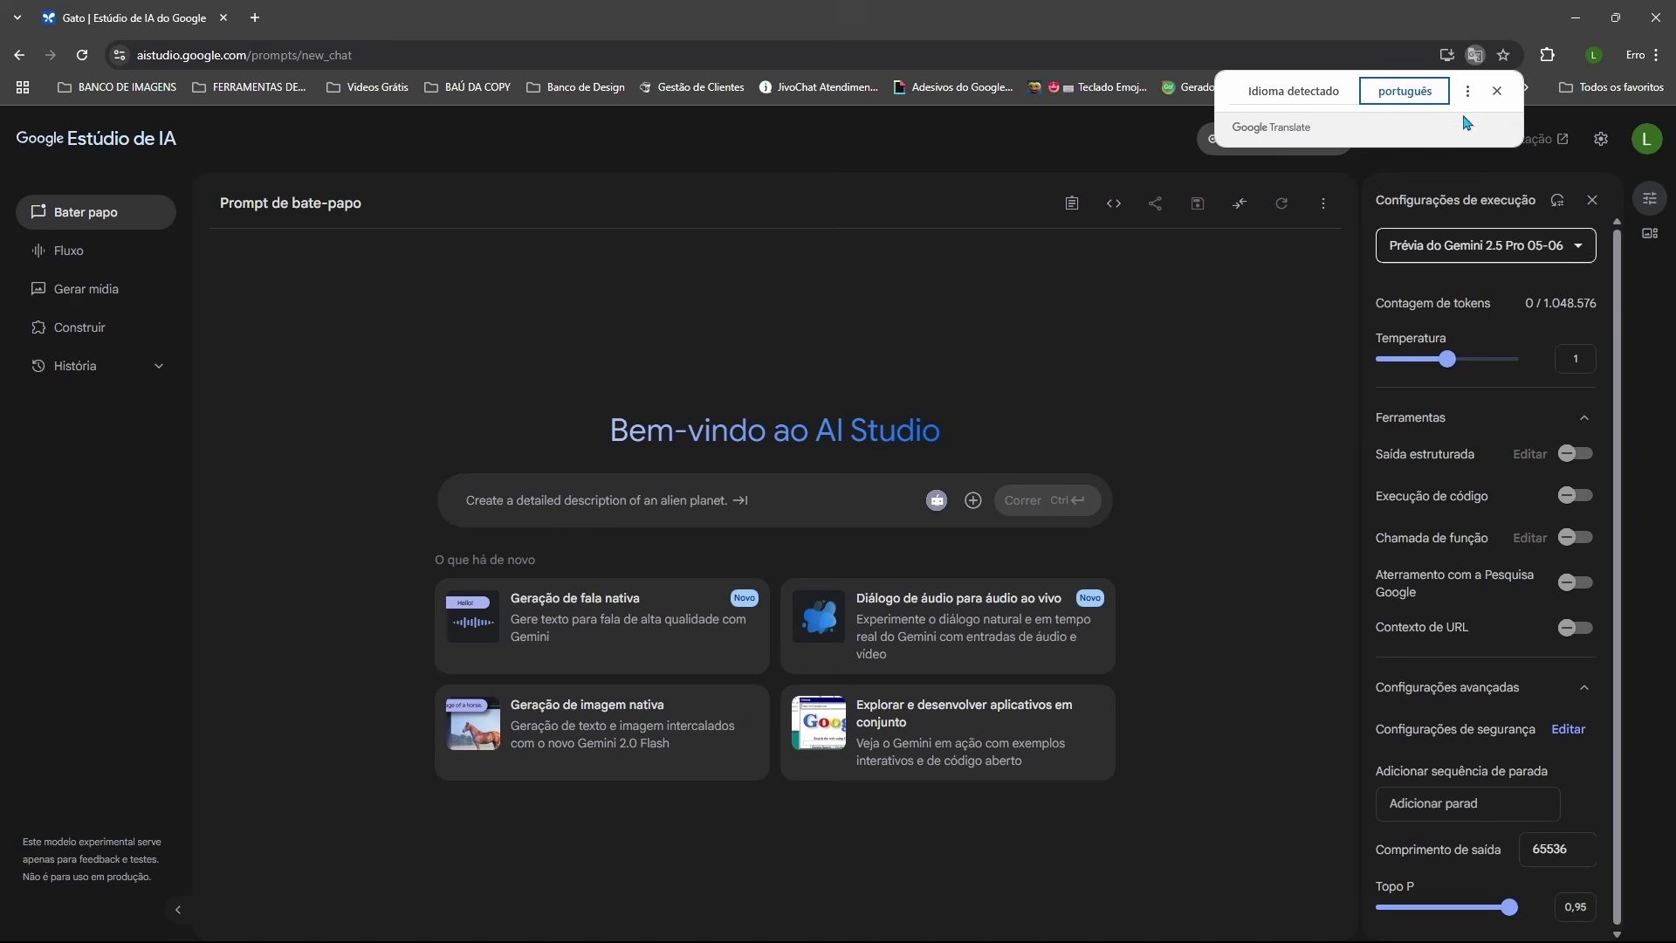
Step: Dismiss the translation prompt and add an empty second browser tab
{"action": "left_click", "coordinate": [1496, 91]}
{"action": "key", "text": "ctrl+t"}
{"action": "left_click", "coordinate": [199, 23]}
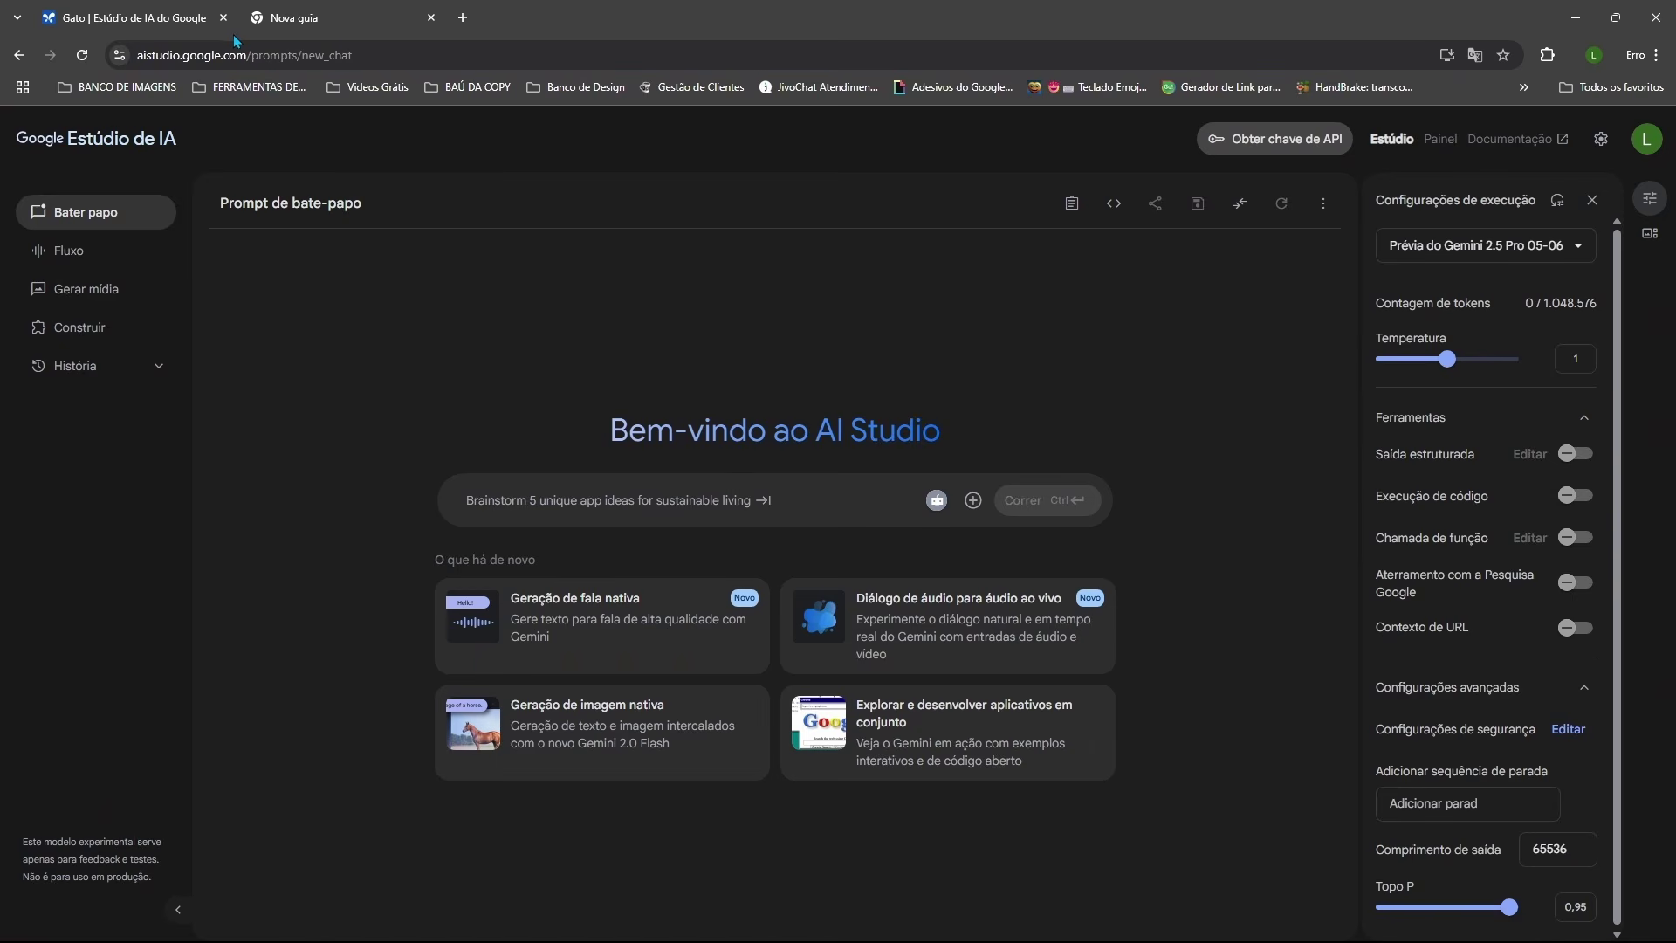
Step: In the new tab, search 'gemini 2.5 pro', open Google Gemini and select 2.5 Pro (preview)
{"action": "left_click", "coordinate": [350, 11]}
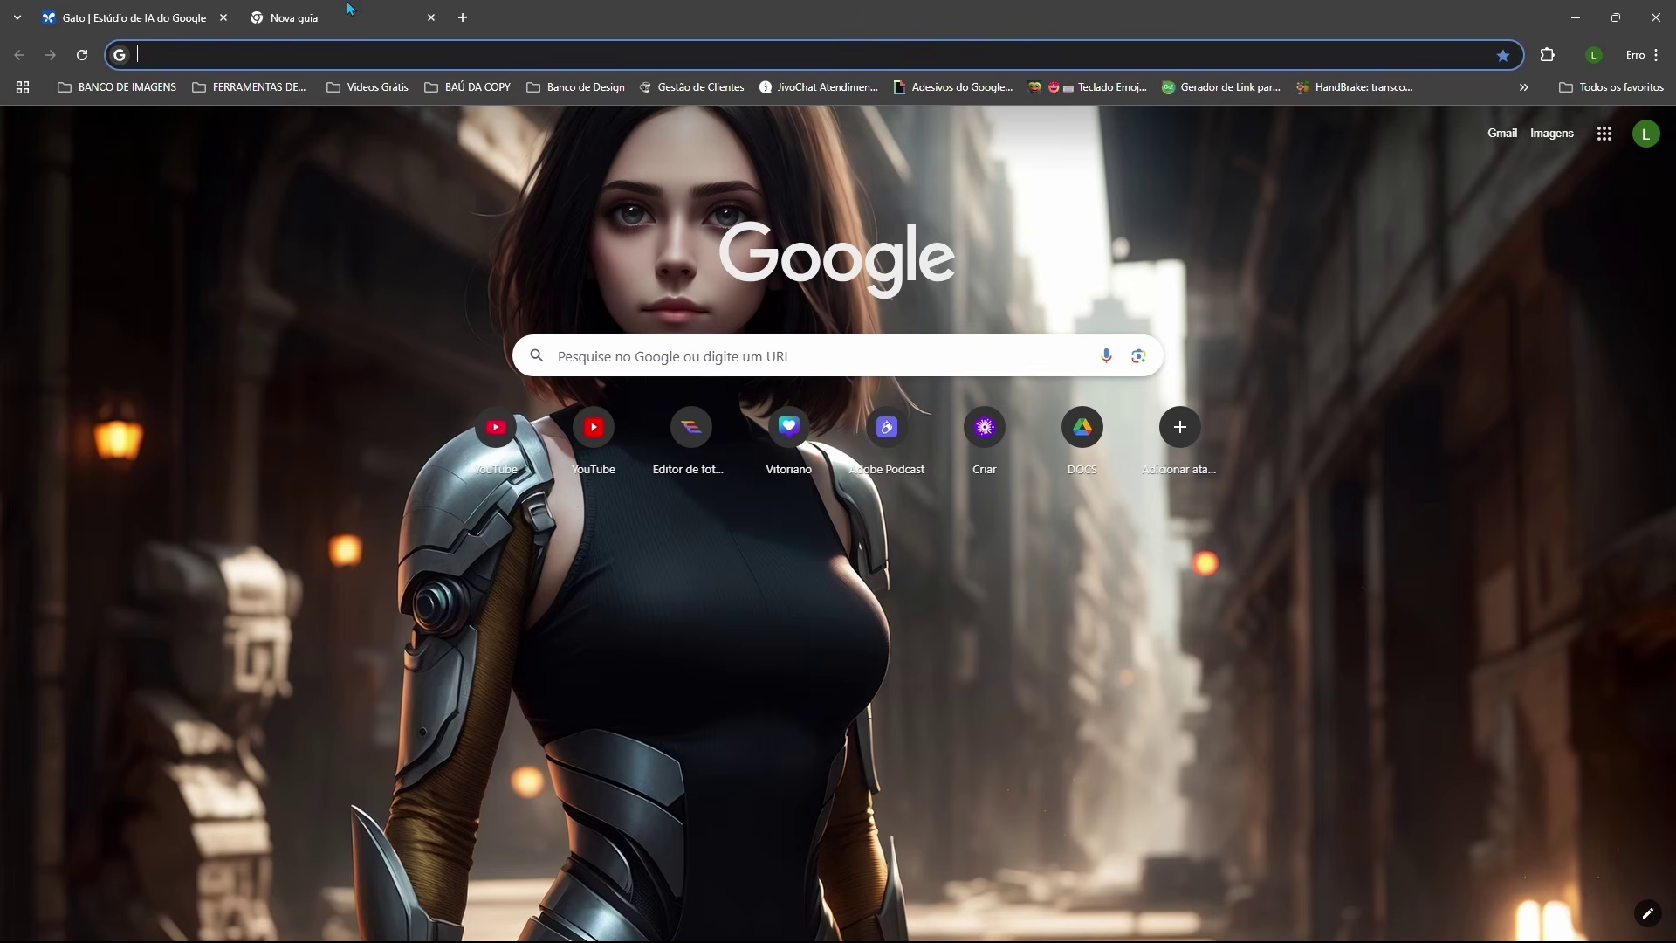
{"action": "left_click", "coordinate": [637, 351]}
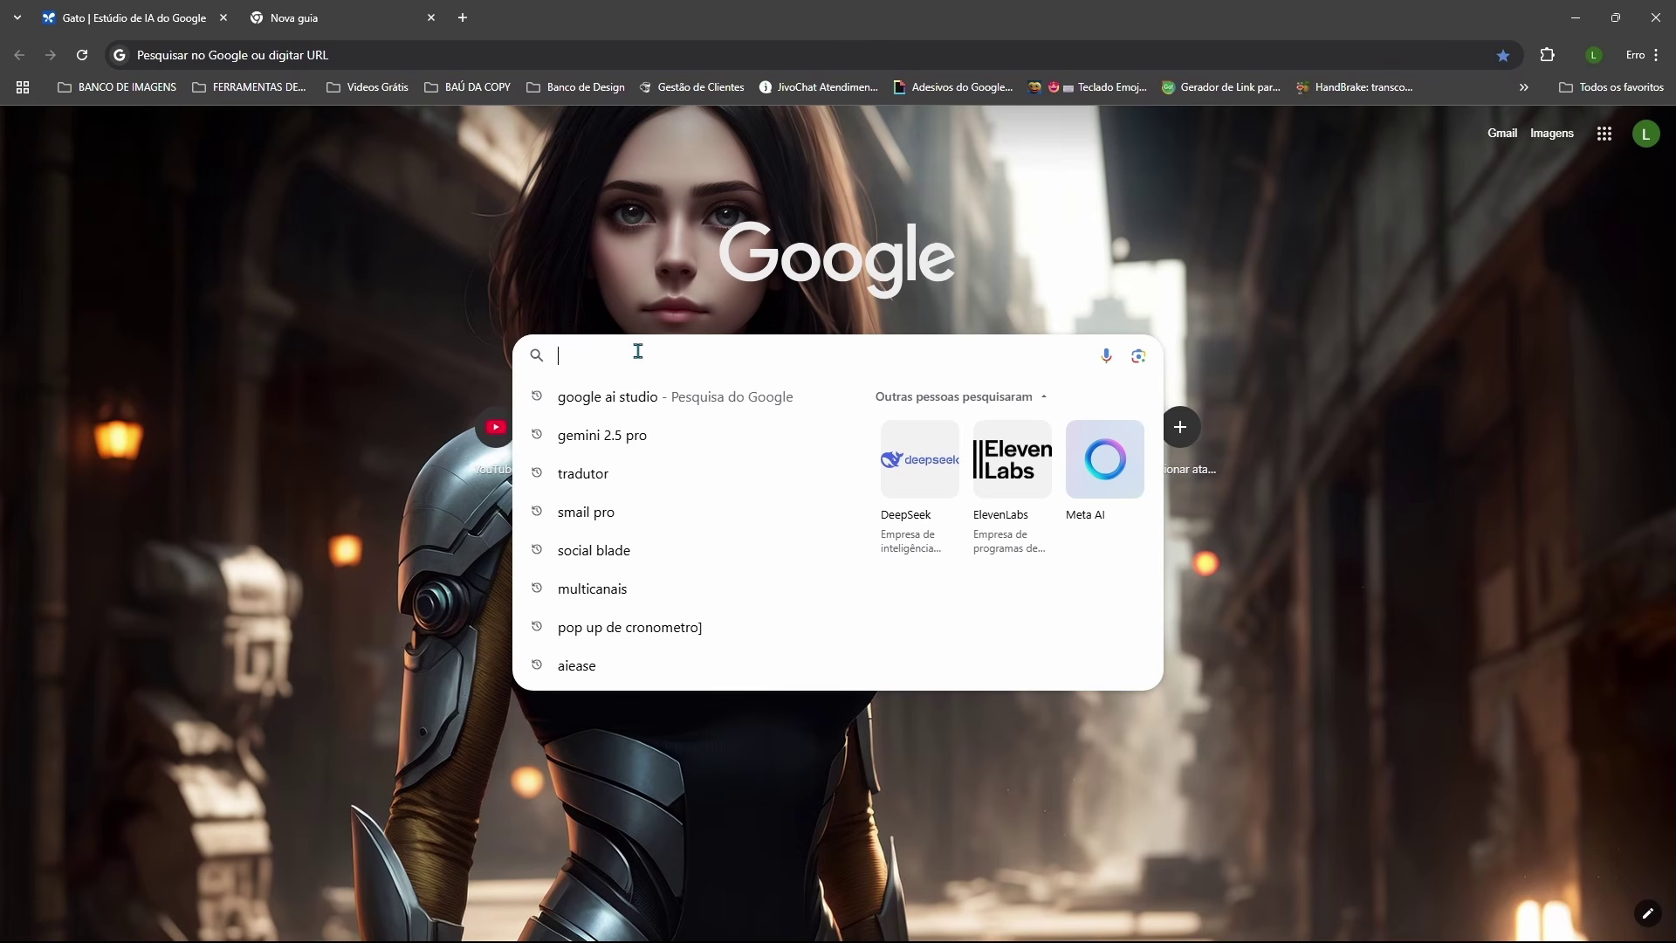
{"action": "left_click", "coordinate": [605, 439]}
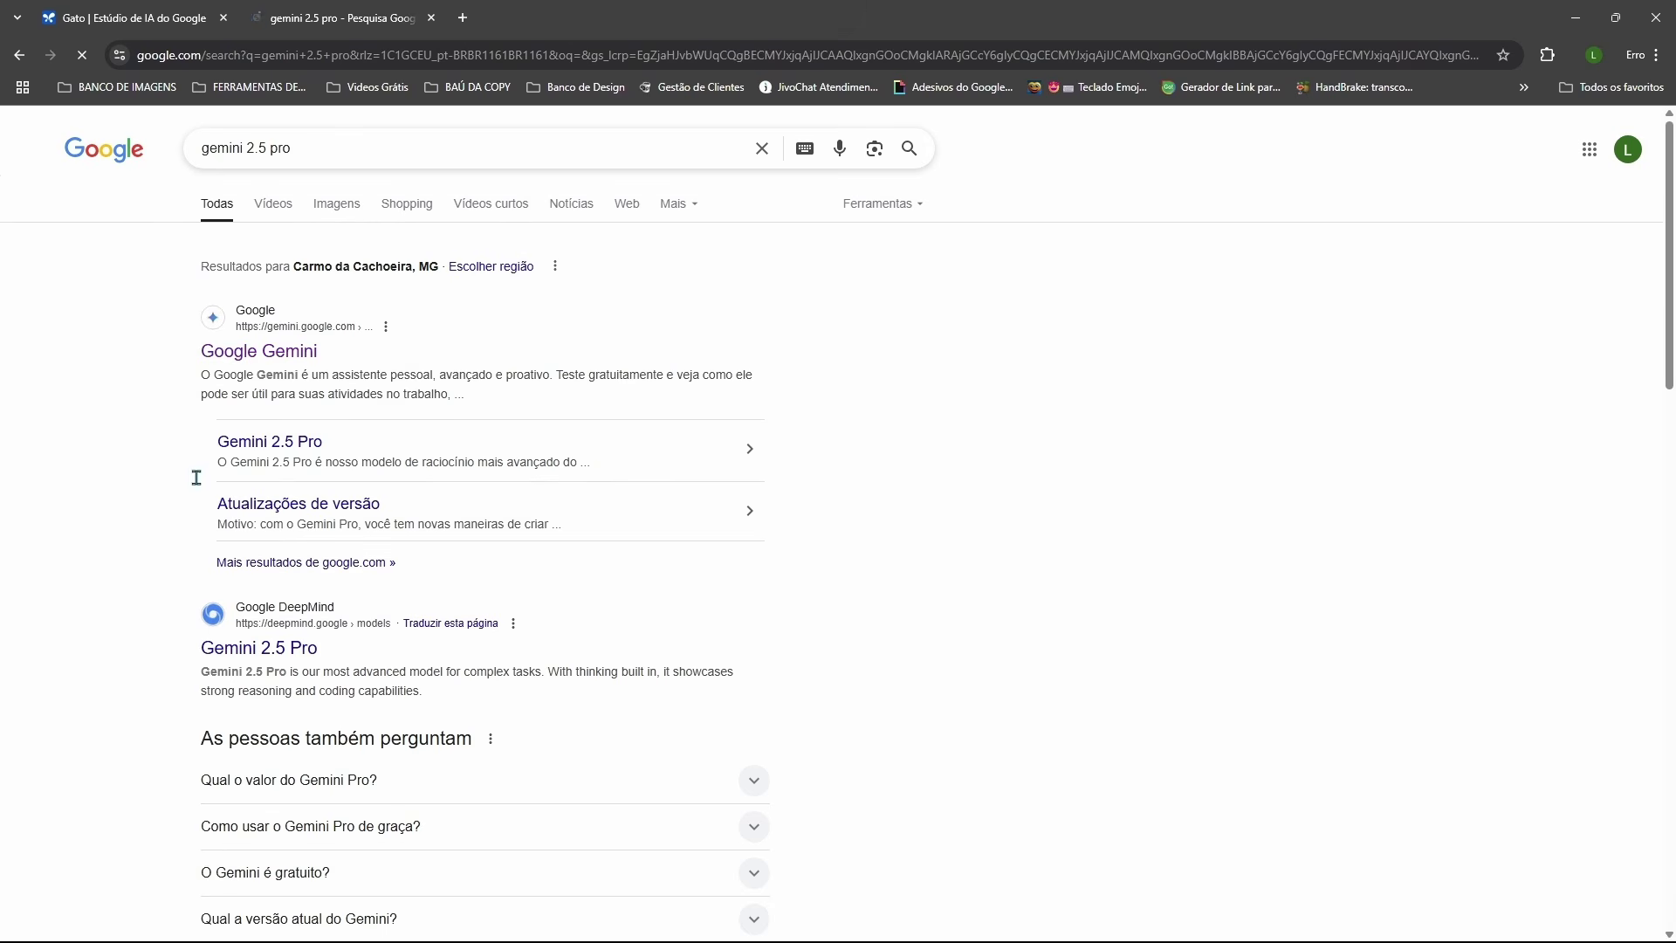
{"action": "left_click", "coordinate": [251, 358]}
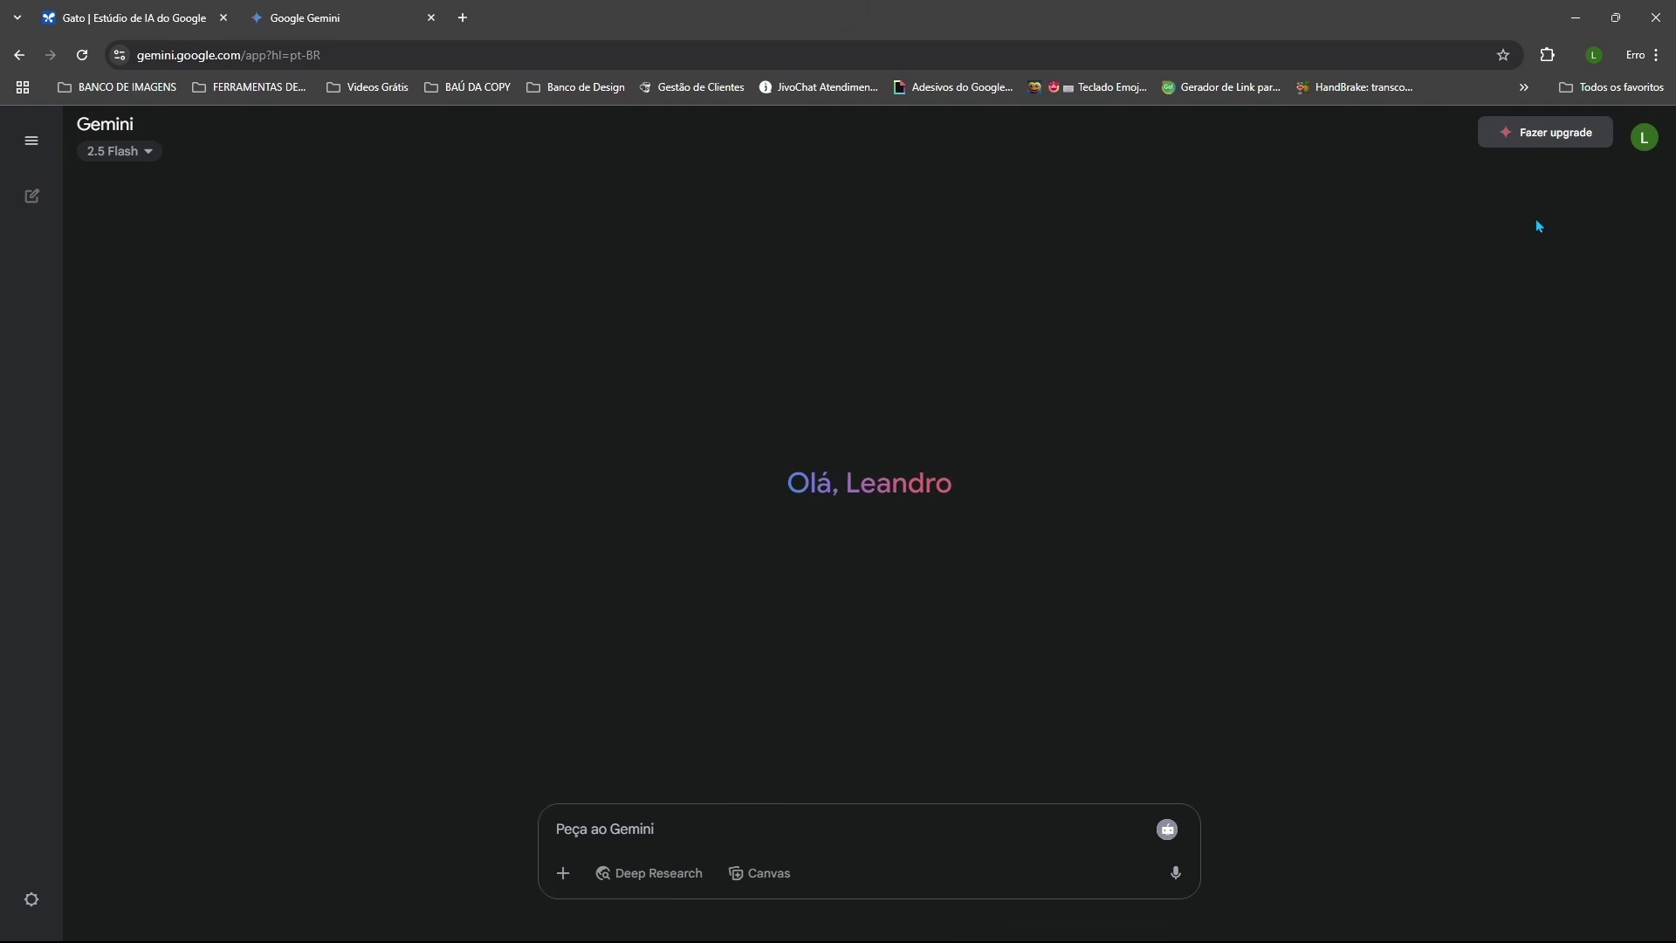
{"action": "left_click", "coordinate": [147, 151]}
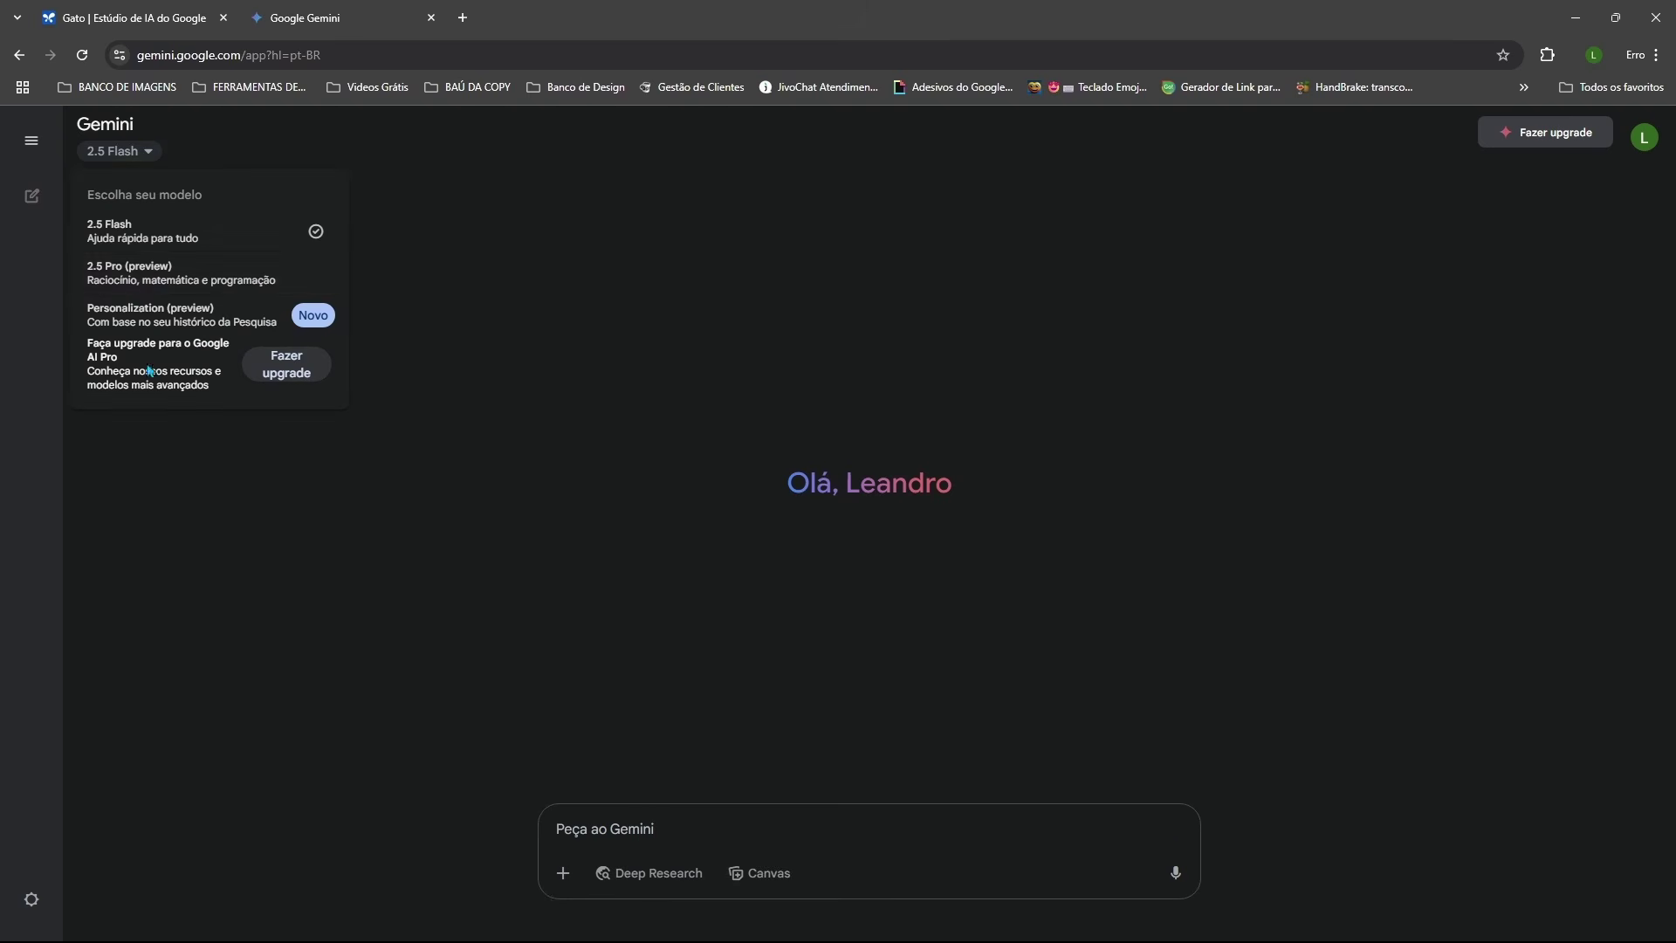
{"action": "left_click", "coordinate": [144, 278]}
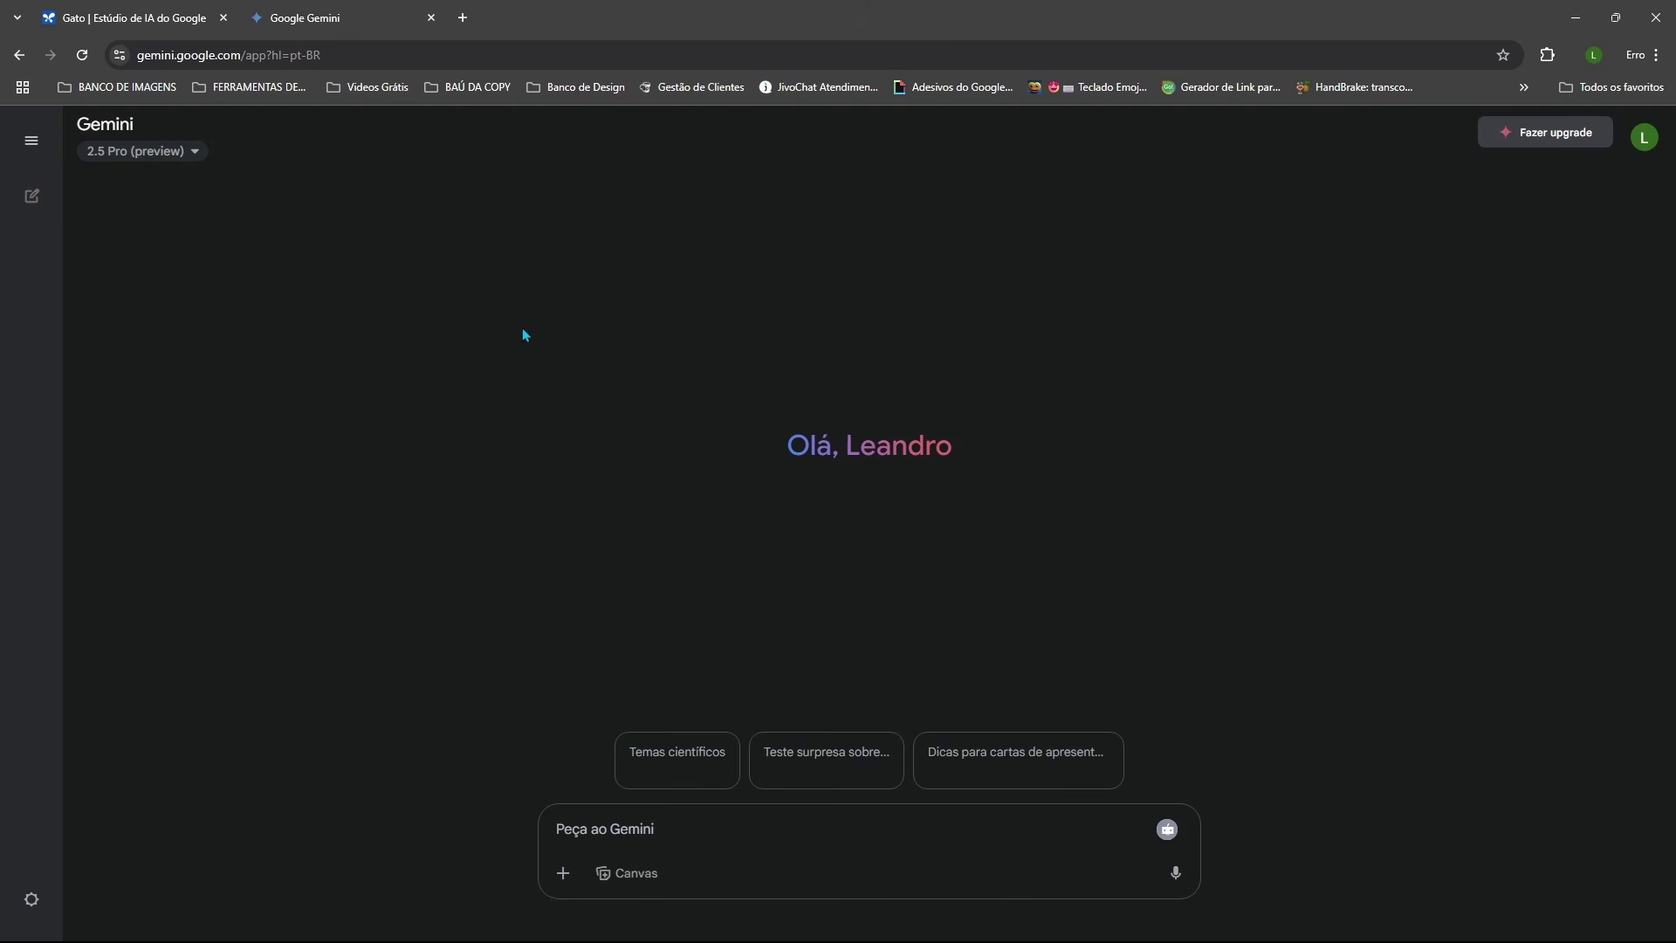
Step: Flip between the Gemini and AI Studio tabs, ending on AI Studio
{"action": "left_click", "coordinate": [175, 11]}
{"action": "key", "text": "ctrl+Tab"}
{"action": "left_click", "coordinate": [192, 10]}
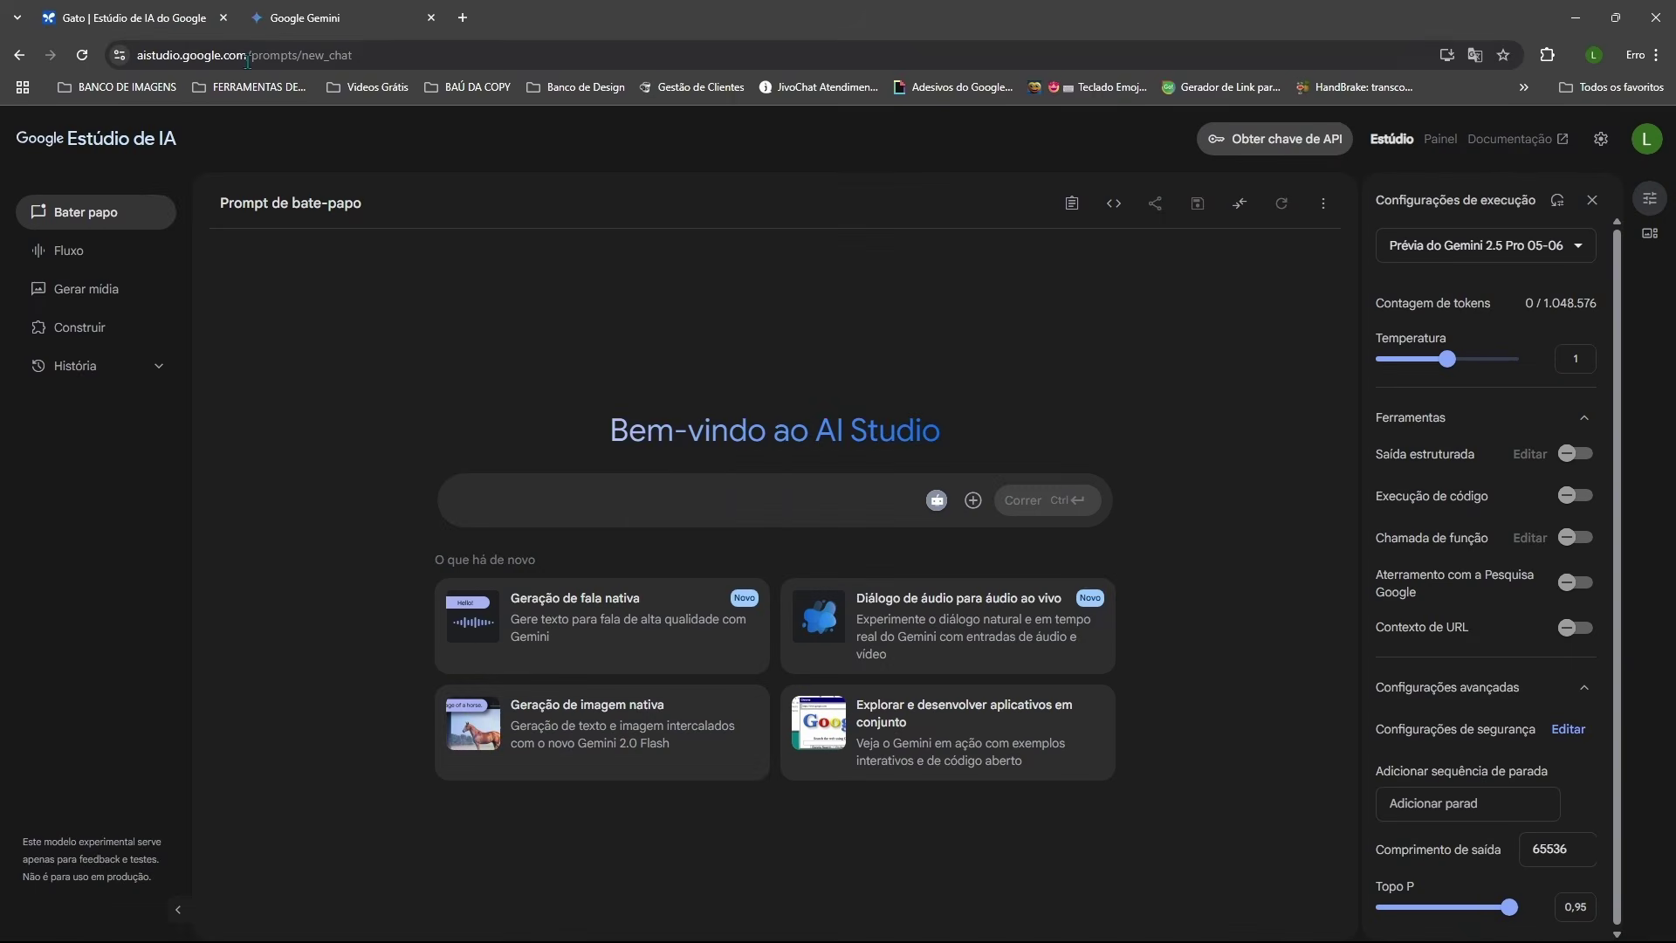
{"action": "key", "text": "ctrl+Tab"}
{"action": "key", "text": "ctrl+Tab"}
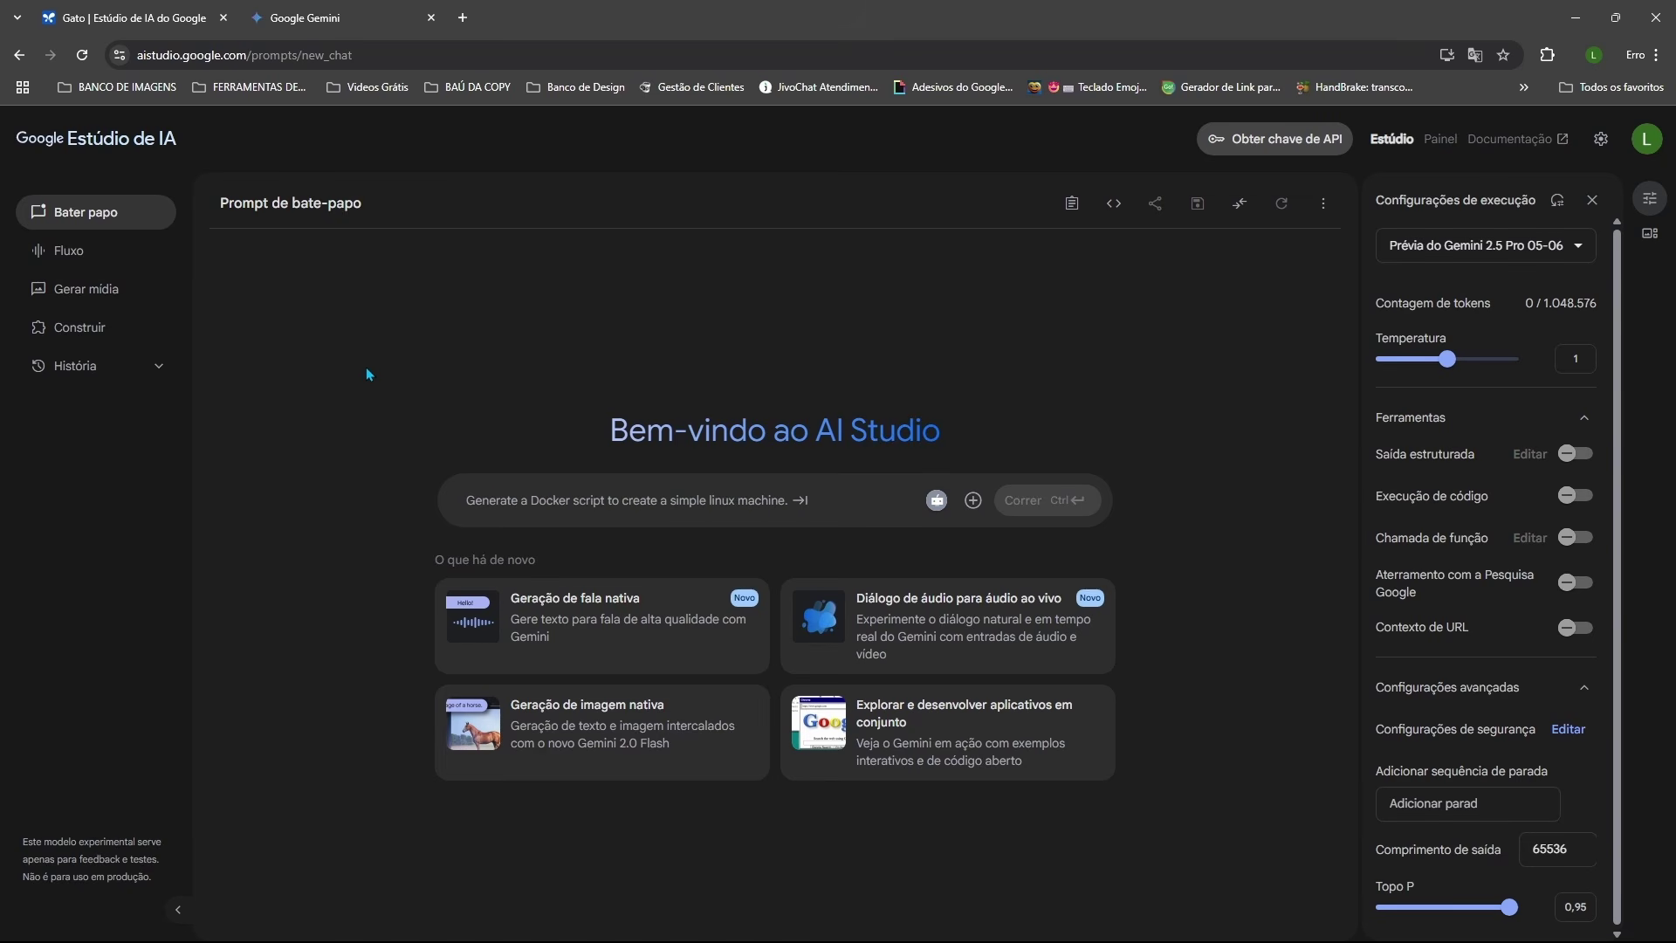
{"action": "left_click", "coordinate": [336, 13]}
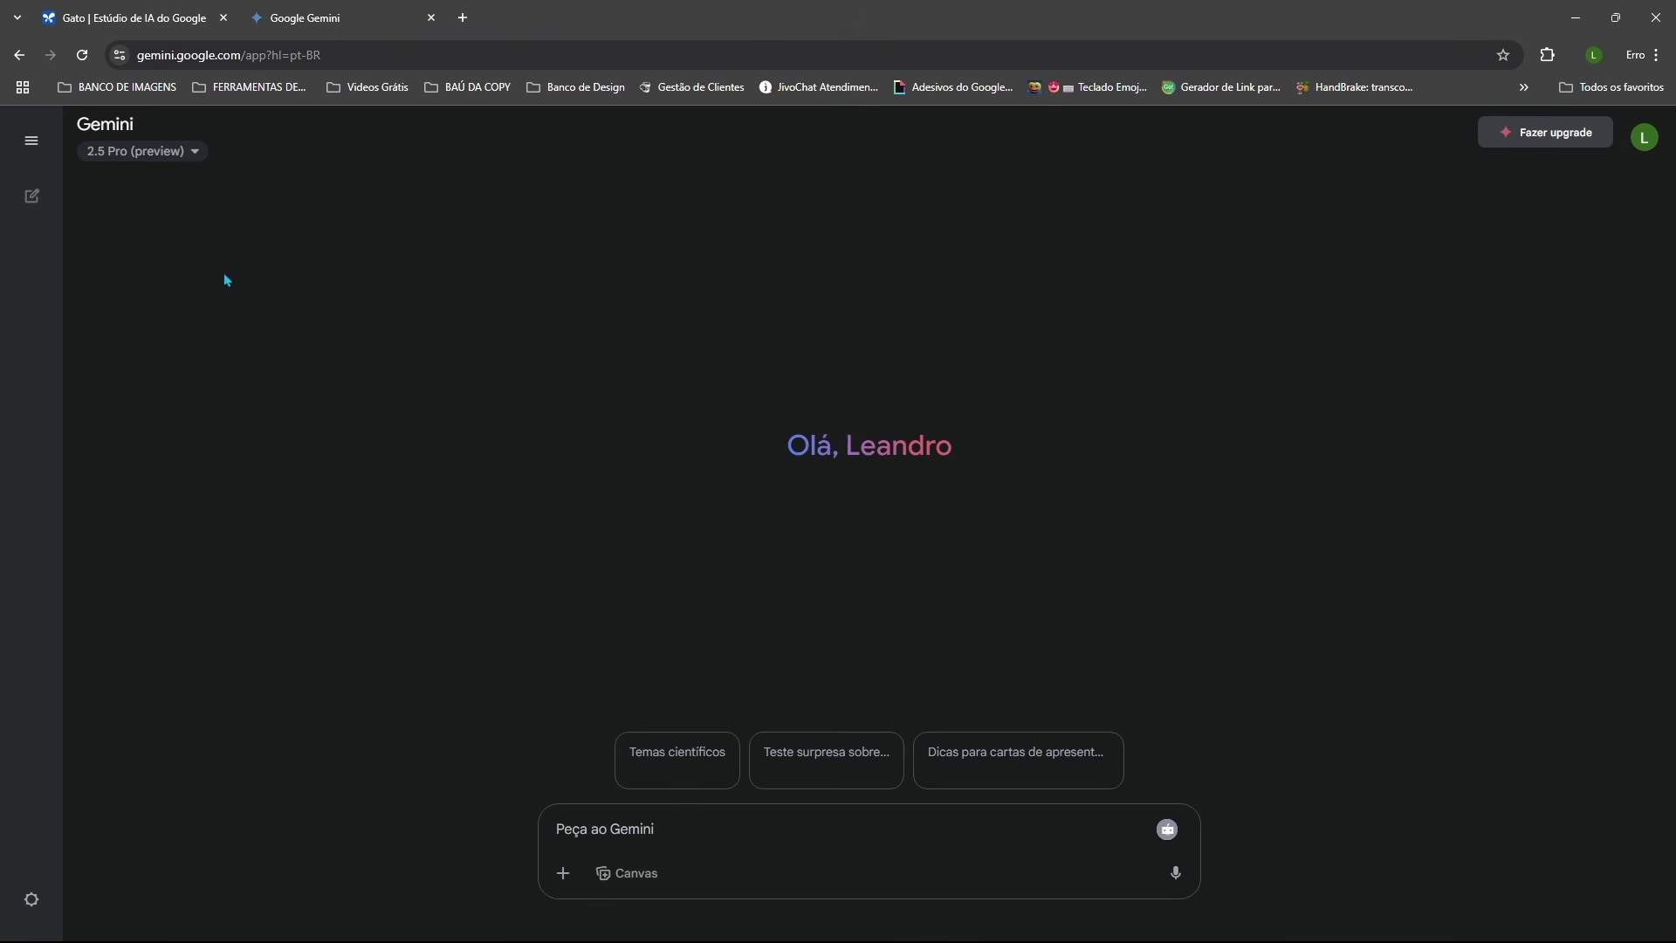
{"action": "left_click", "coordinate": [143, 11]}
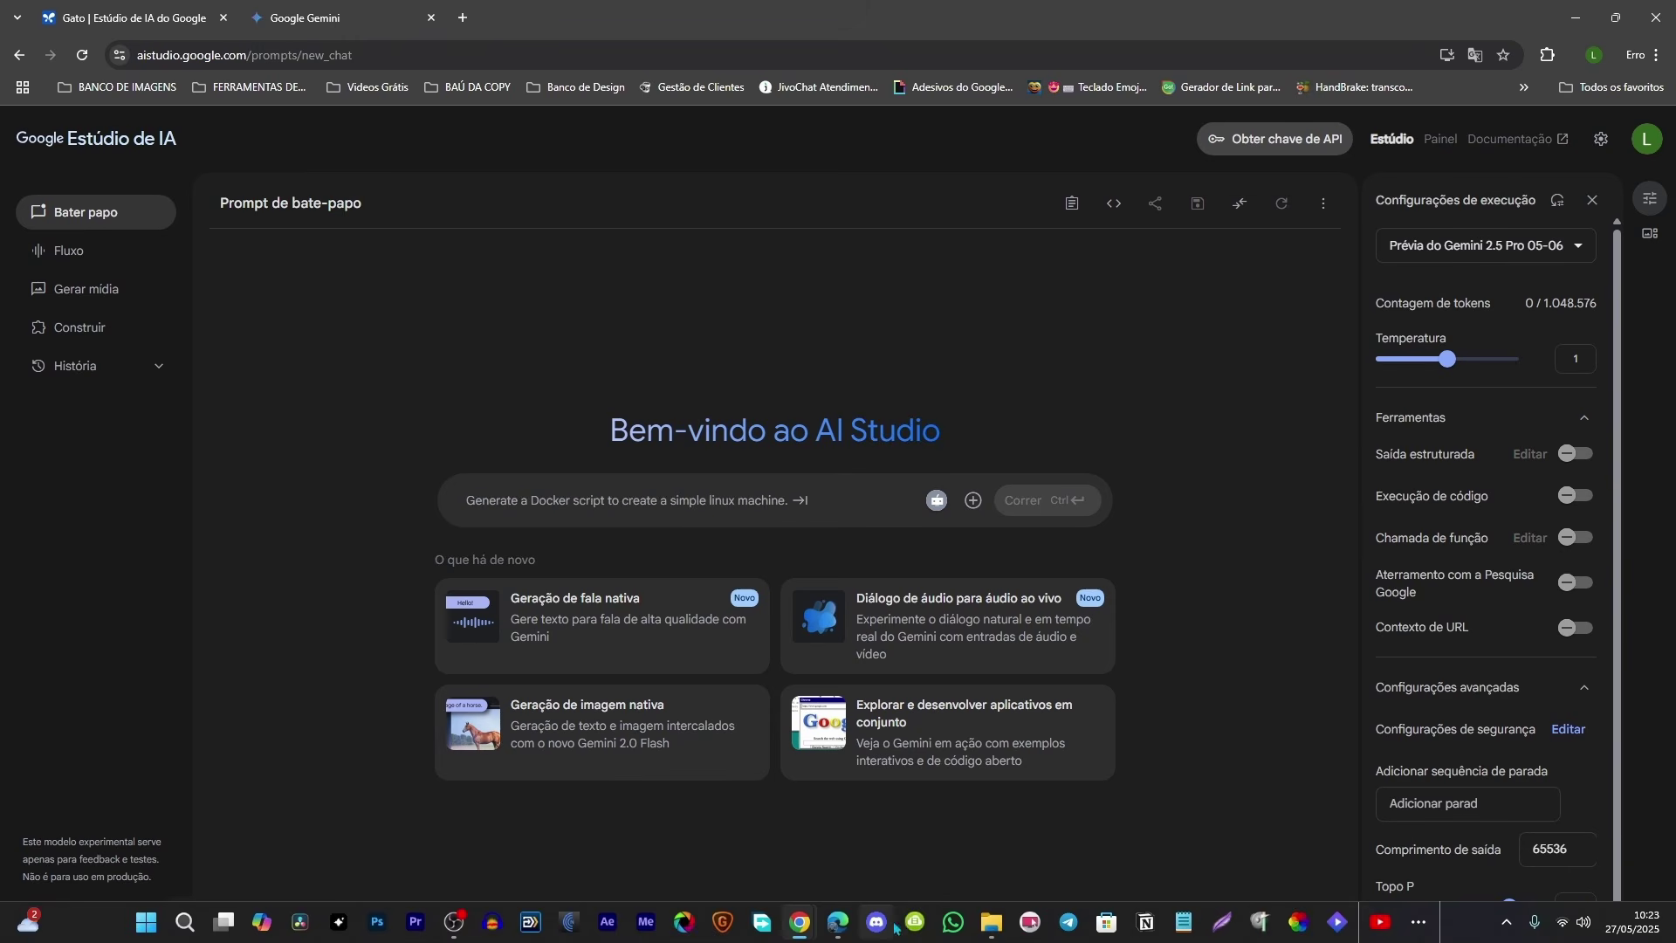
Step: Drag 'Como fazer imagens realistas com IA Guia Flux 1.1.mp4' from FINAL EXPORT into the AI Studio prompt
{"action": "left_click", "coordinate": [992, 923]}
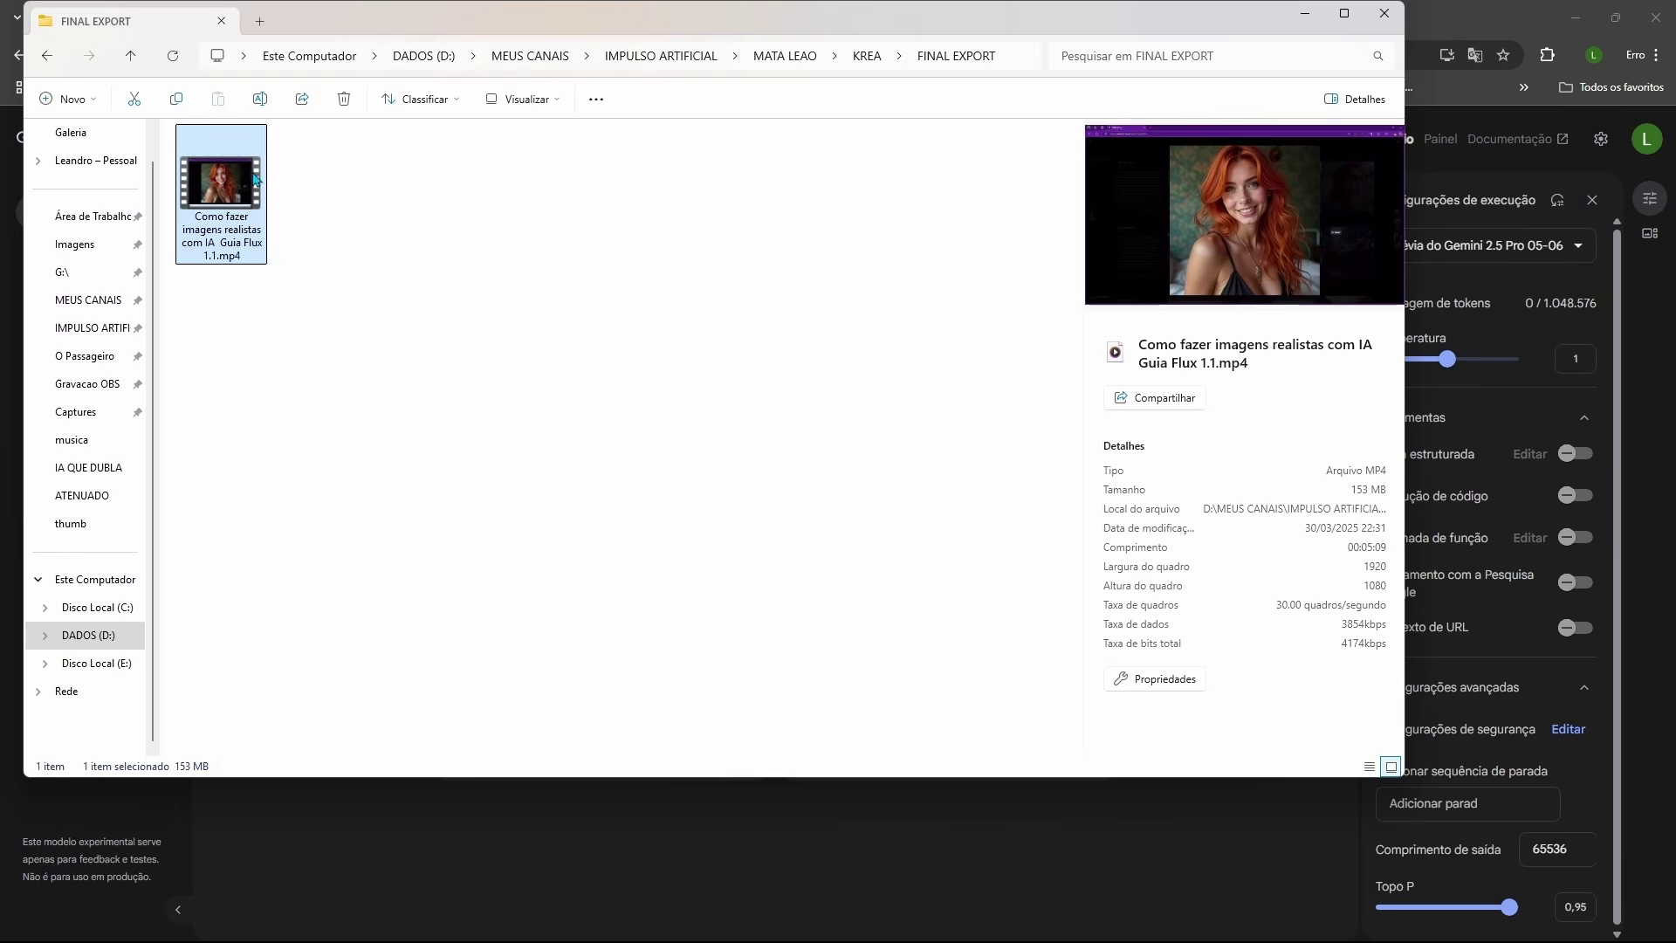
{"action": "left_click_drag", "start_coordinate": [437, 17], "coordinate": [1364, 109]}
{"action": "left_click_drag", "start_coordinate": [1148, 279], "coordinate": [632, 503]}
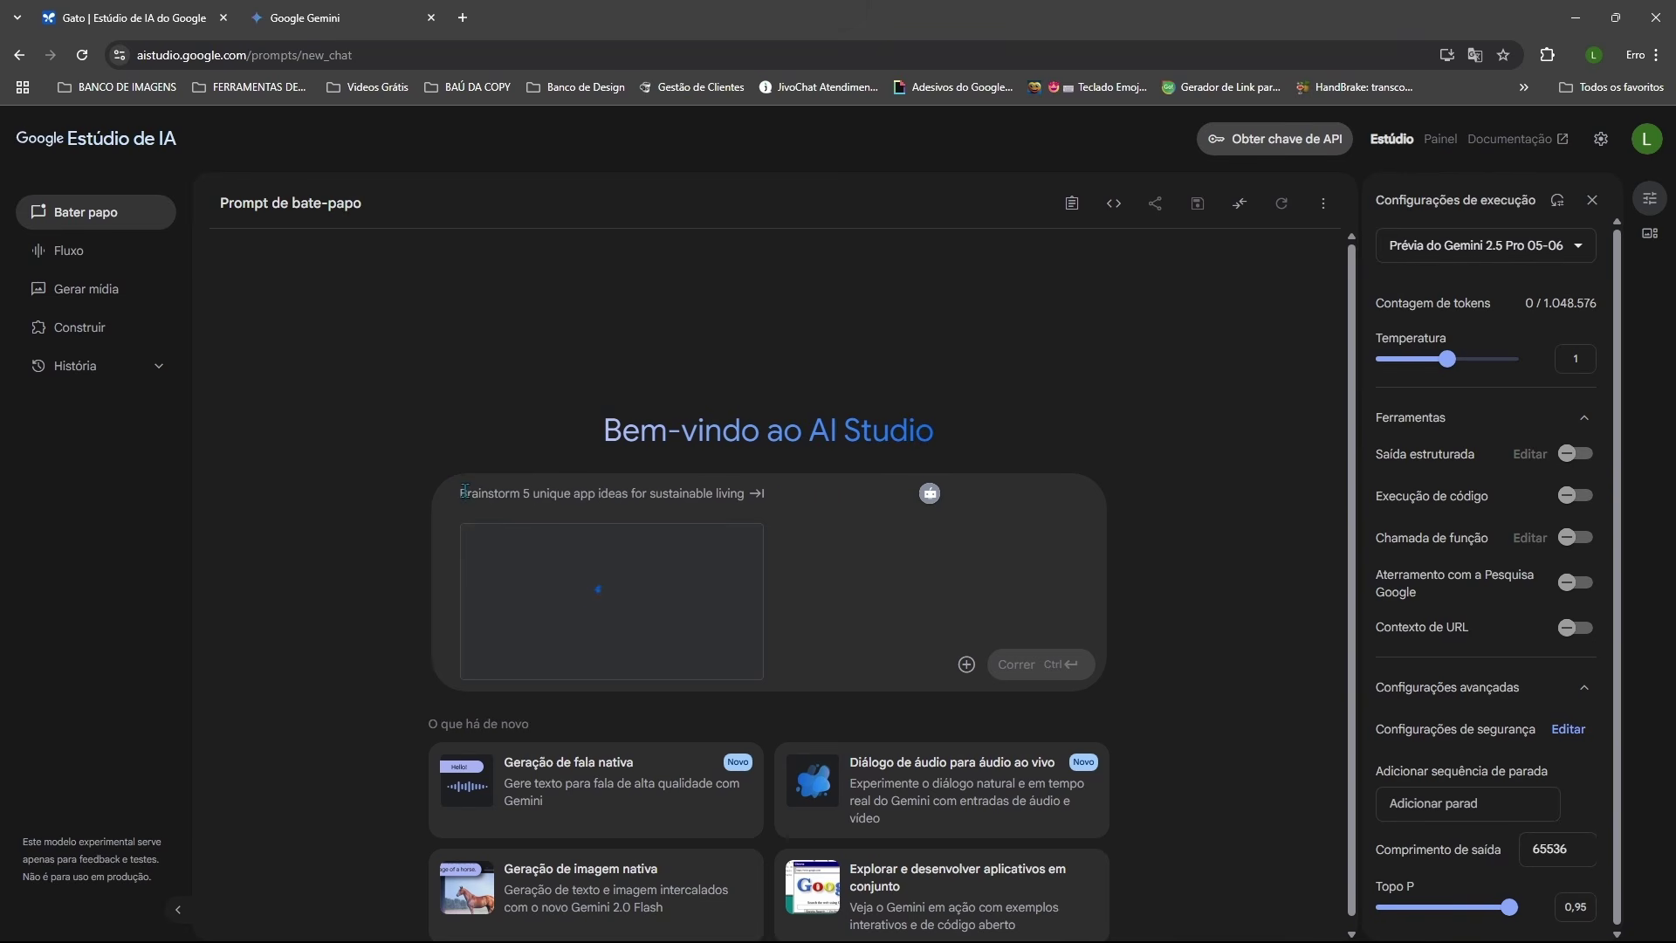
Step: Add the request 'Transcreva esse vídeo no formato para YouTube.' to the video prompt on Gemini 2.5 Pro
{"action": "left_click", "coordinate": [1473, 254]}
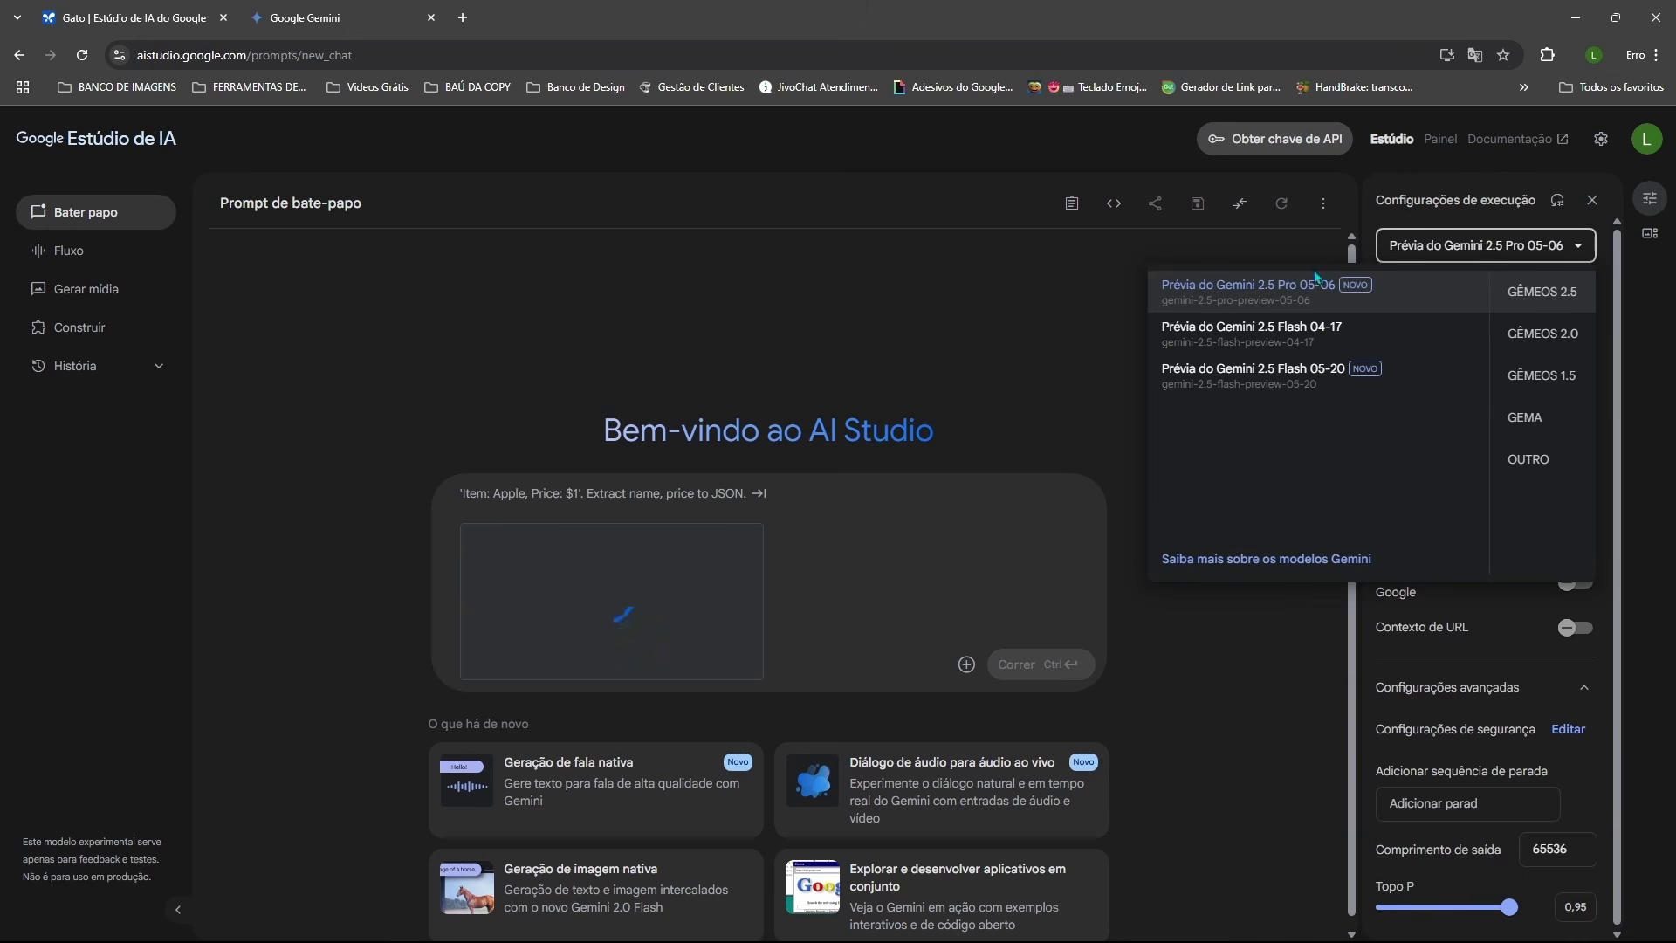
{"action": "left_click", "coordinate": [1225, 300]}
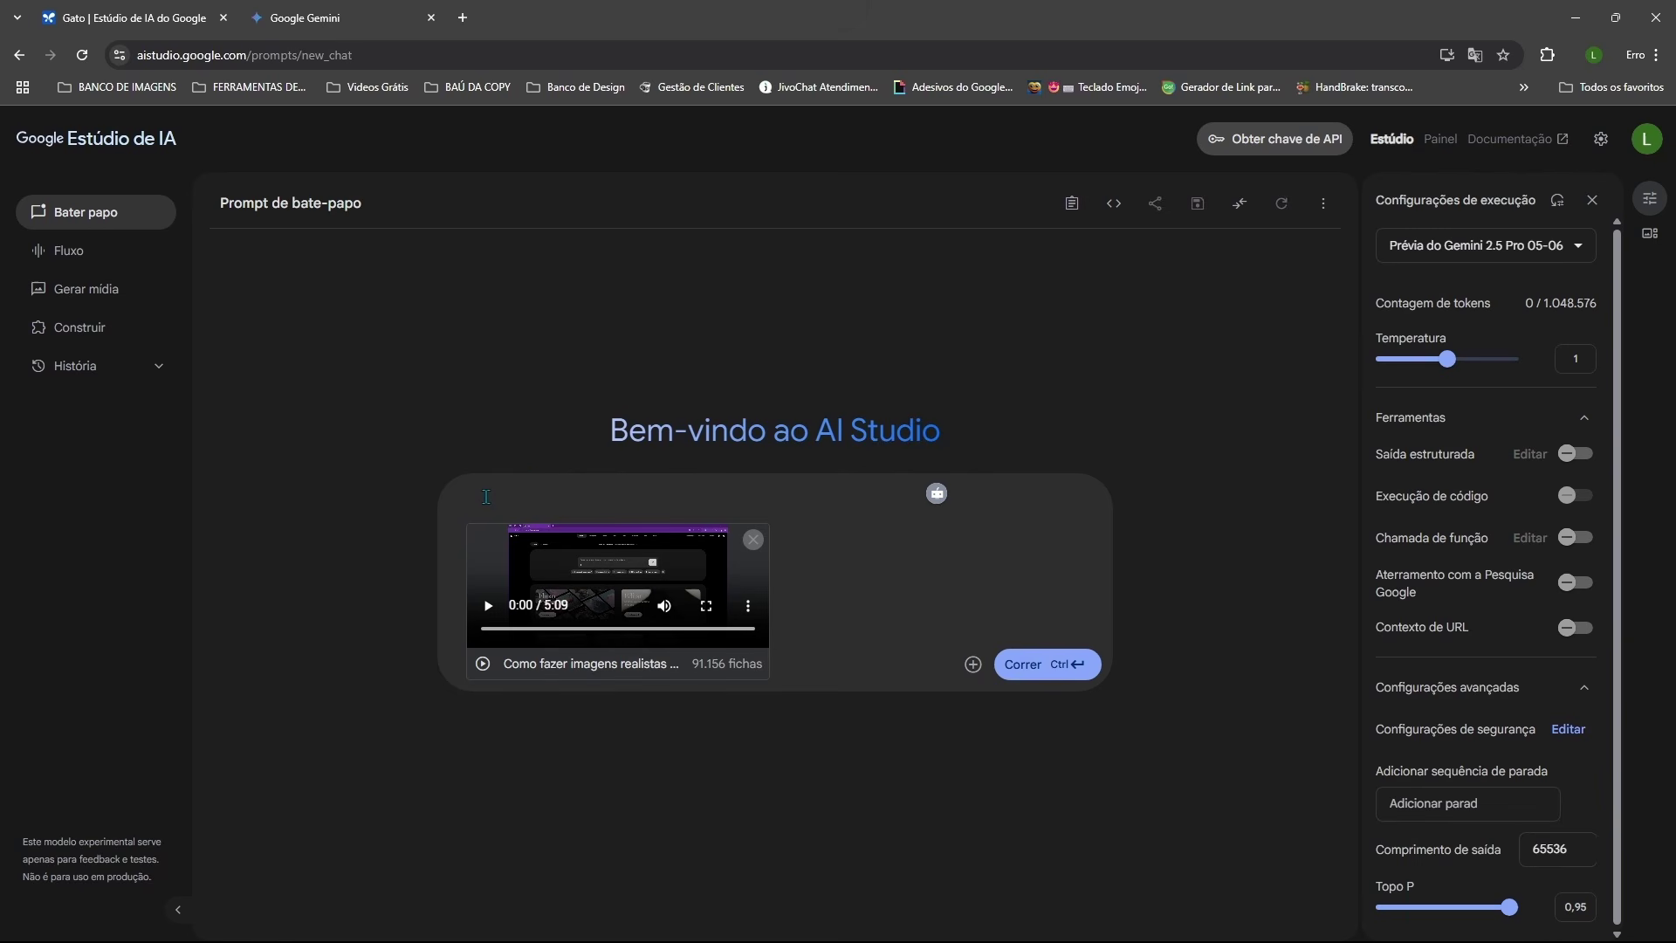
{"action": "type", "text": "Transcreva esse vídeo no formato para YouTube."}
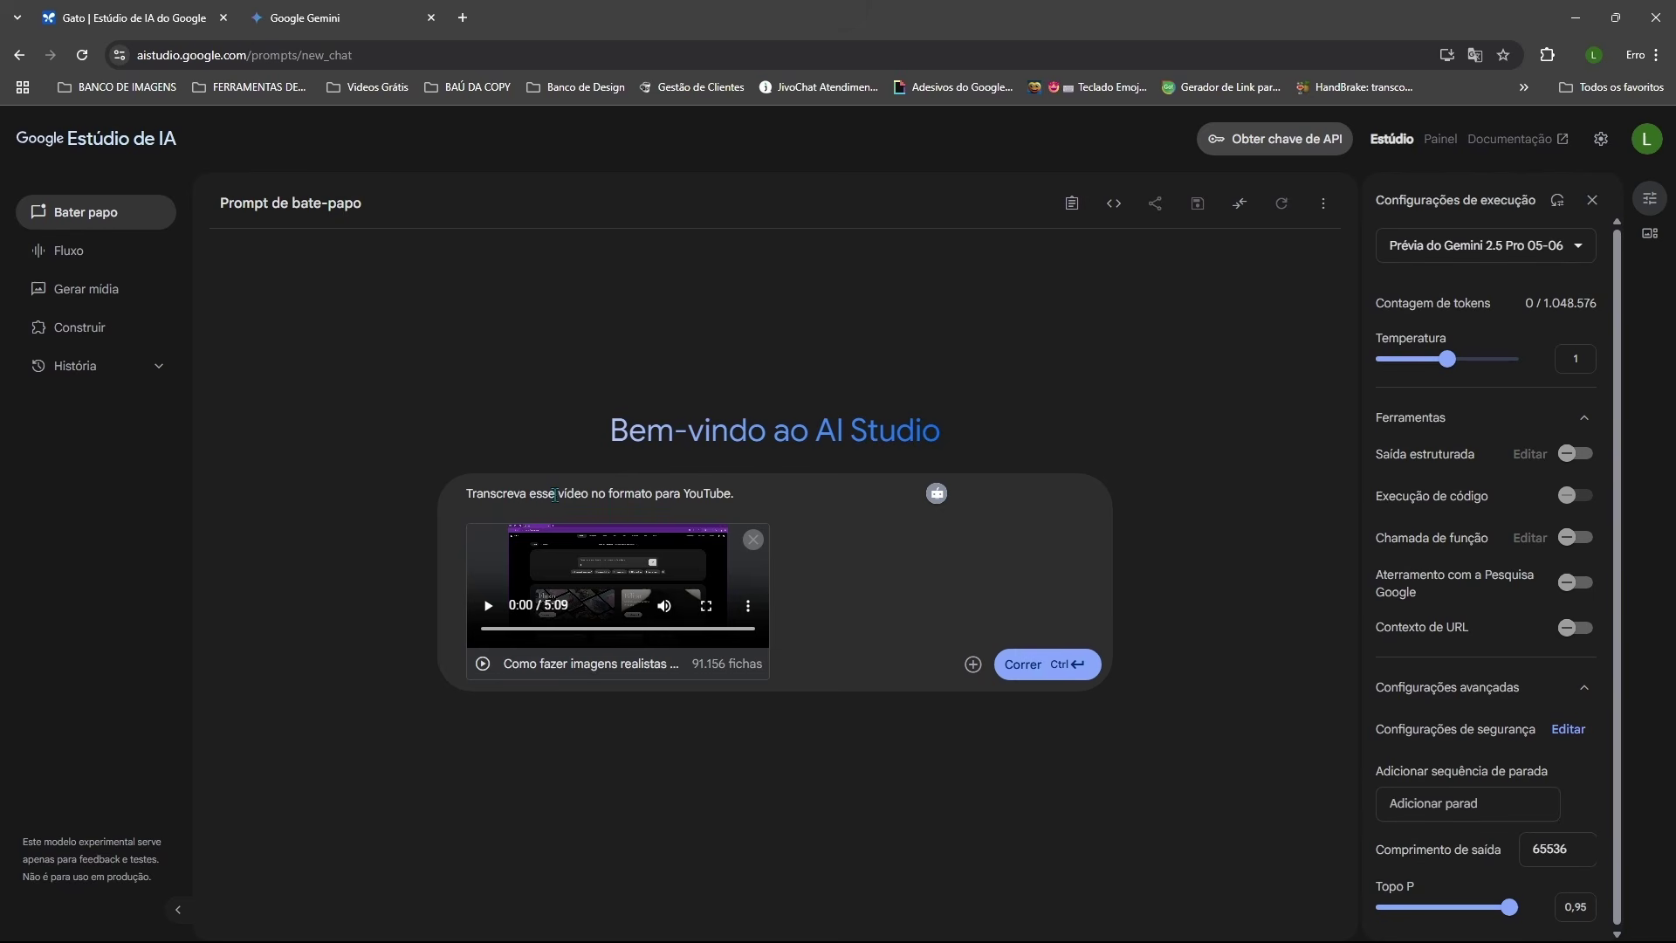
Step: Run the transcription request and scroll through the generated transcript
{"action": "left_click", "coordinate": [1020, 666]}
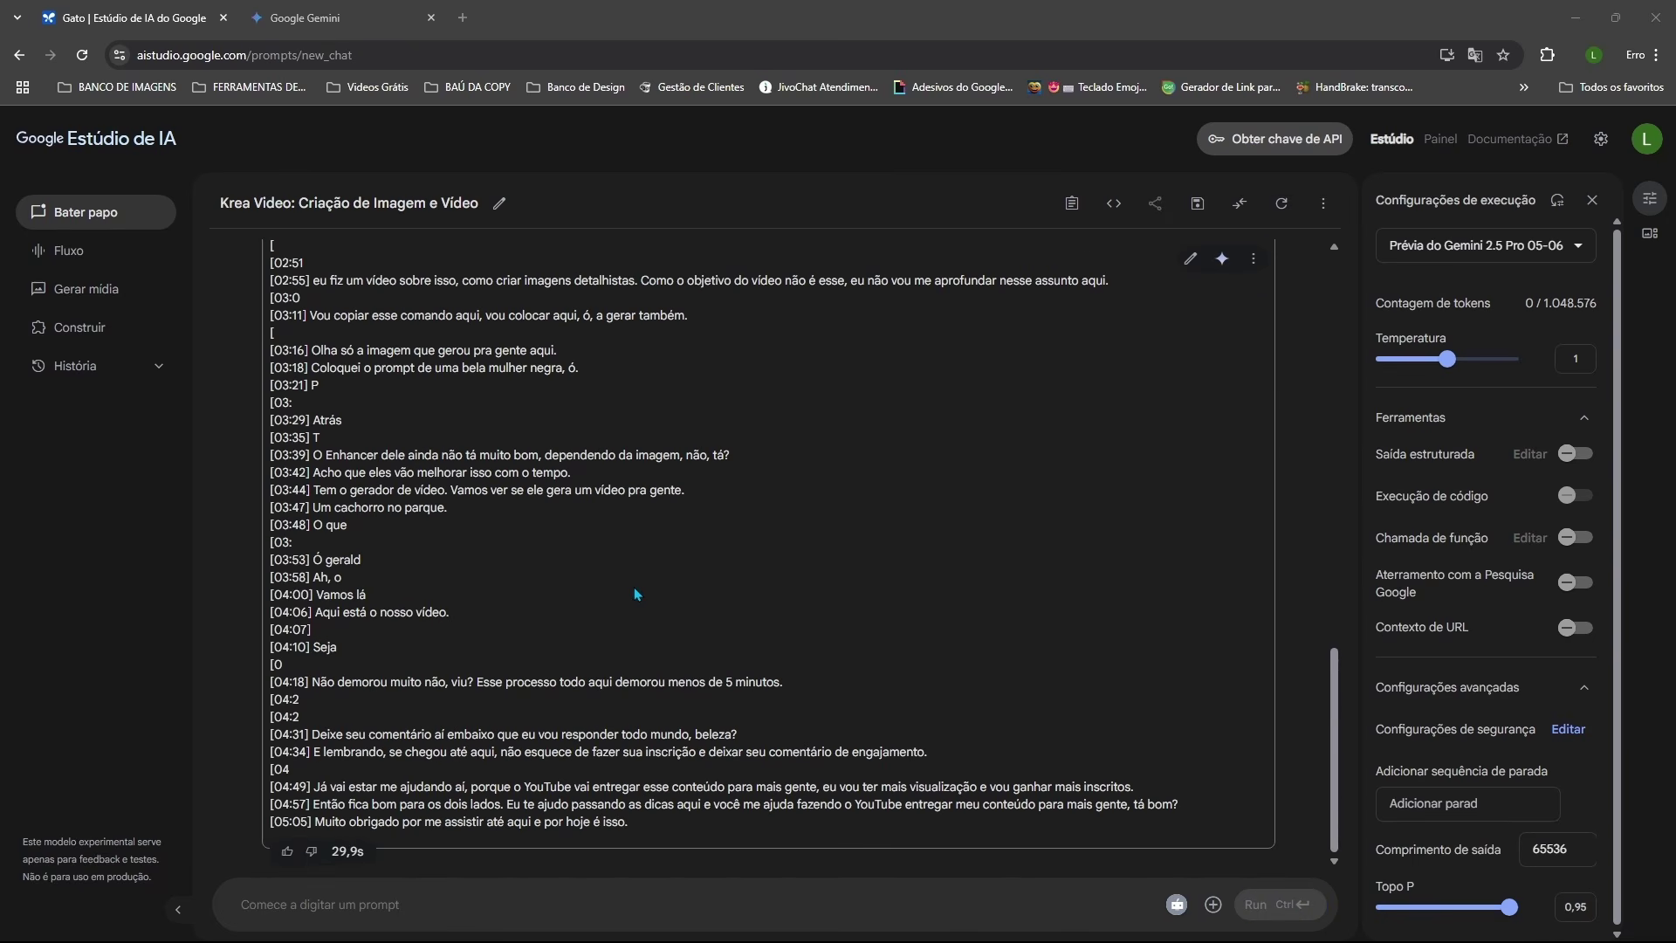
{"action": "scroll", "coordinate": [466, 627], "scroll_direction": "up", "scroll_amount": 15}
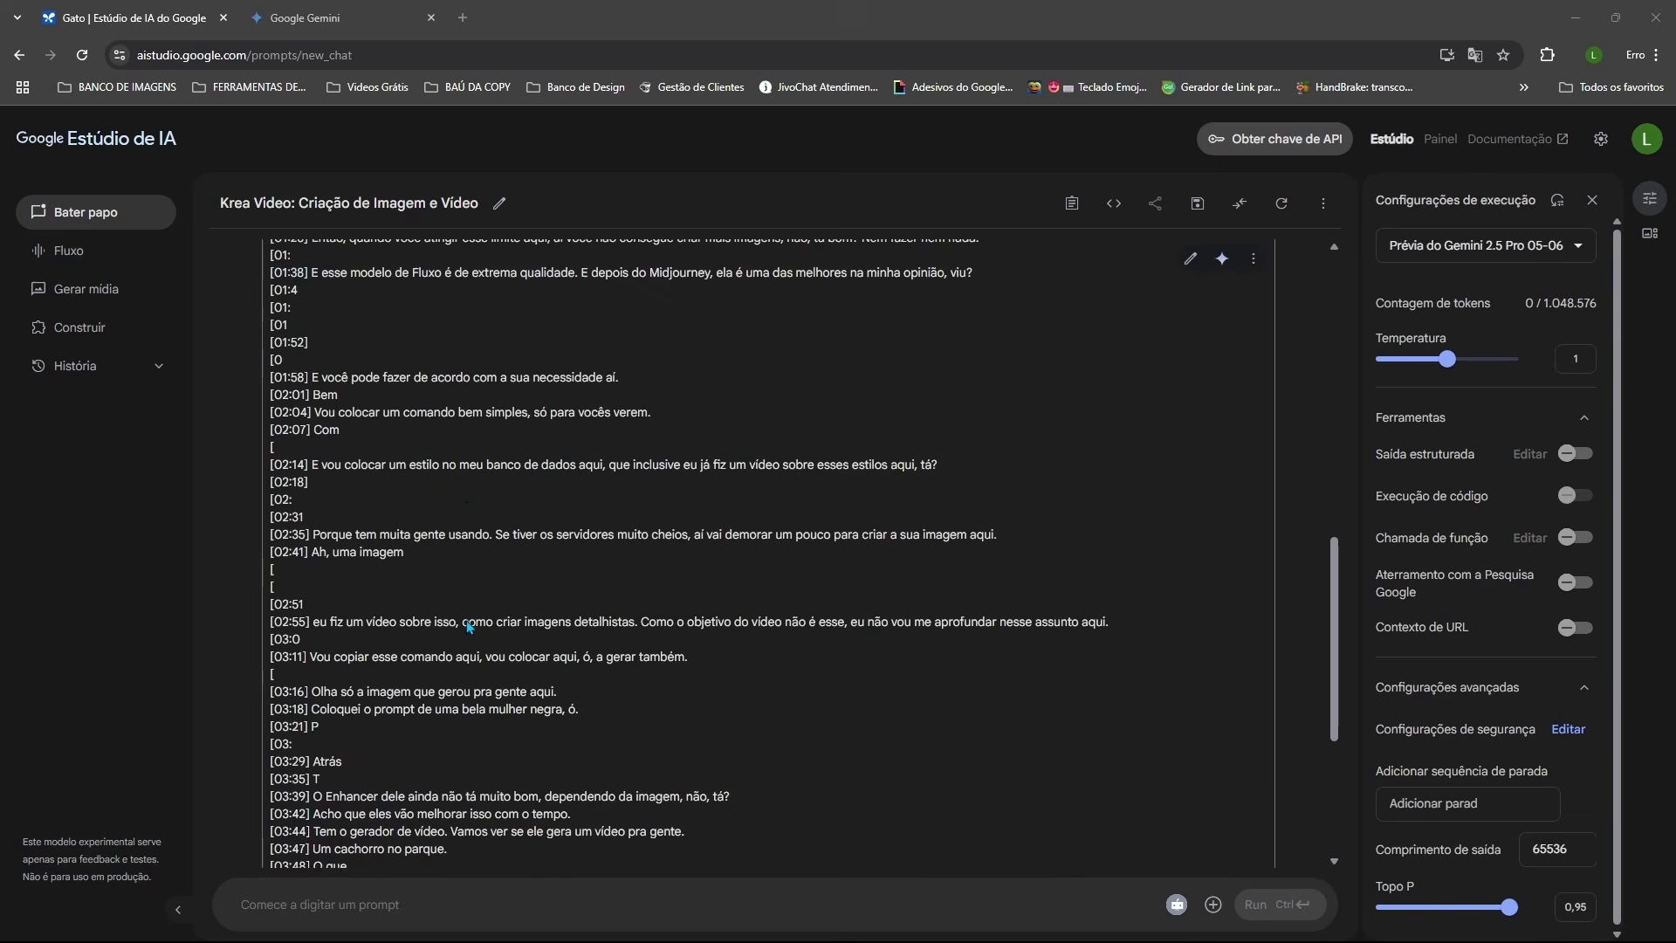
{"action": "scroll", "coordinate": [469, 602], "scroll_direction": "up", "scroll_amount": 2}
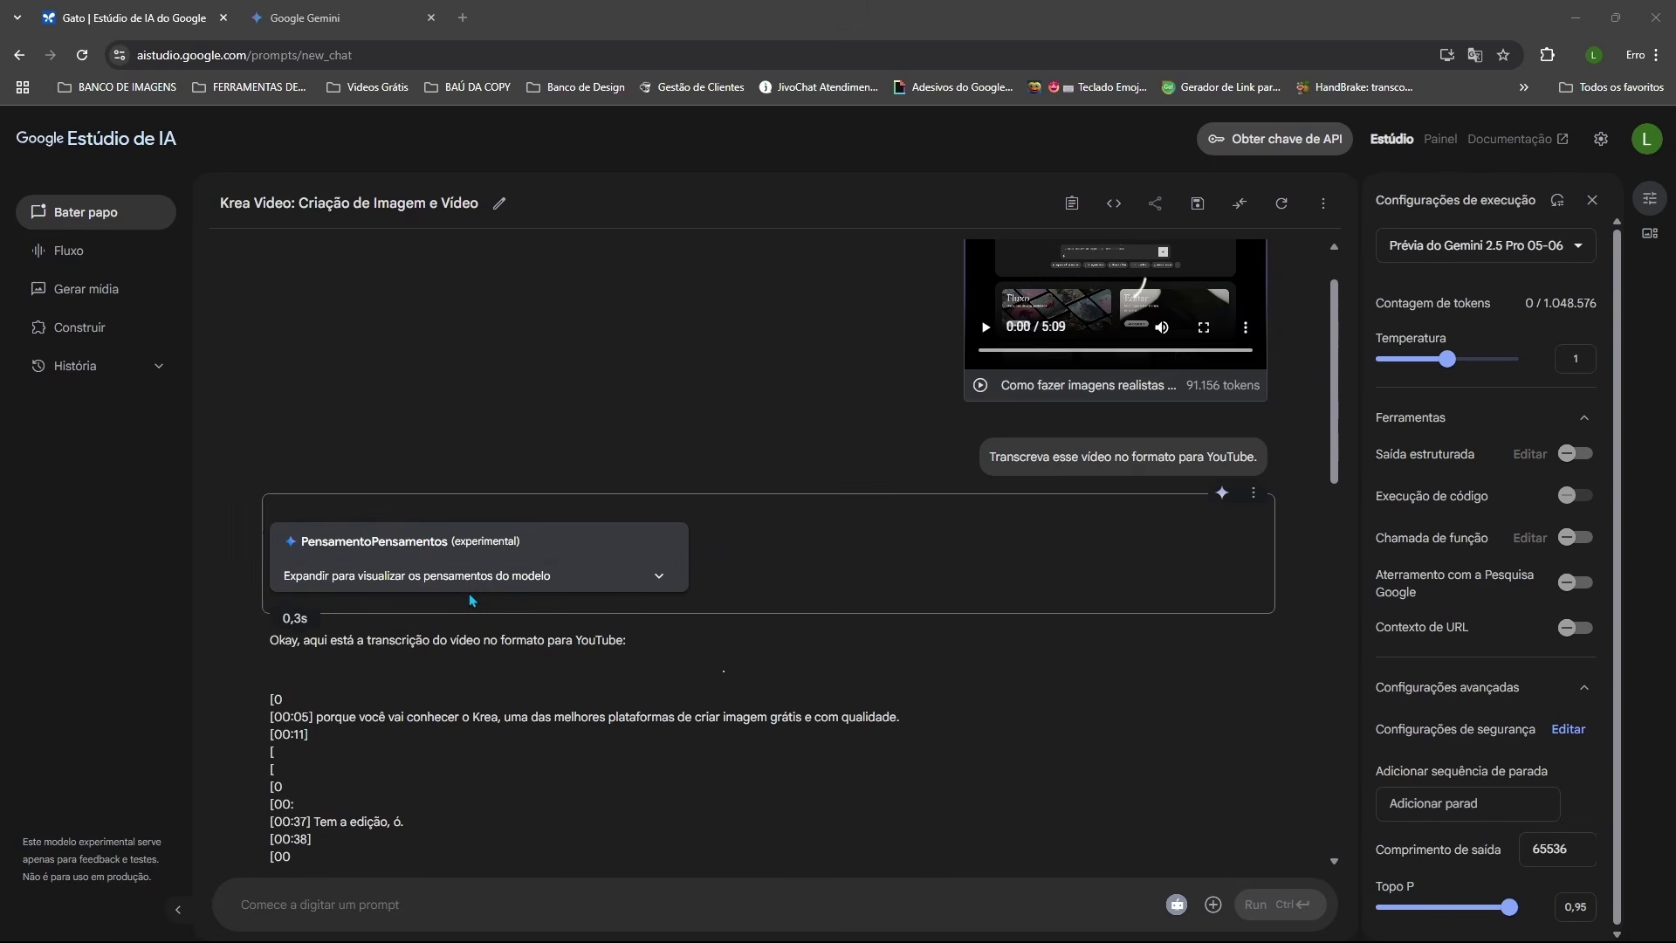
{"action": "scroll", "coordinate": [470, 599], "scroll_direction": "down", "scroll_amount": 2}
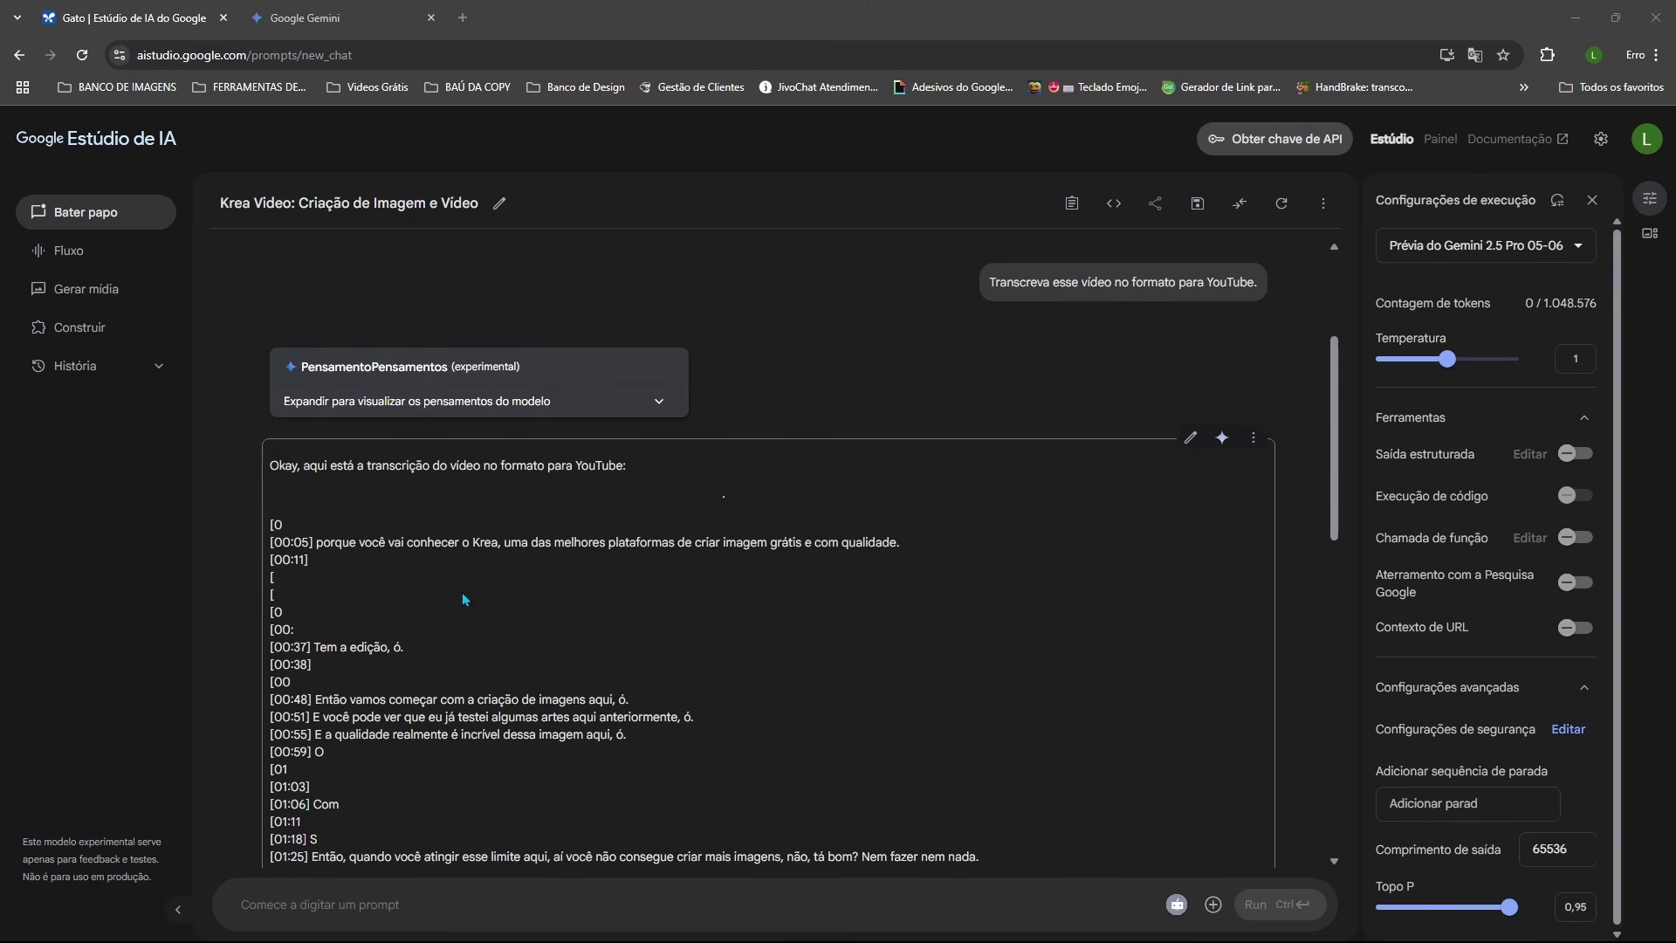
{"action": "scroll", "coordinate": [365, 529], "scroll_direction": "down", "scroll_amount": 2}
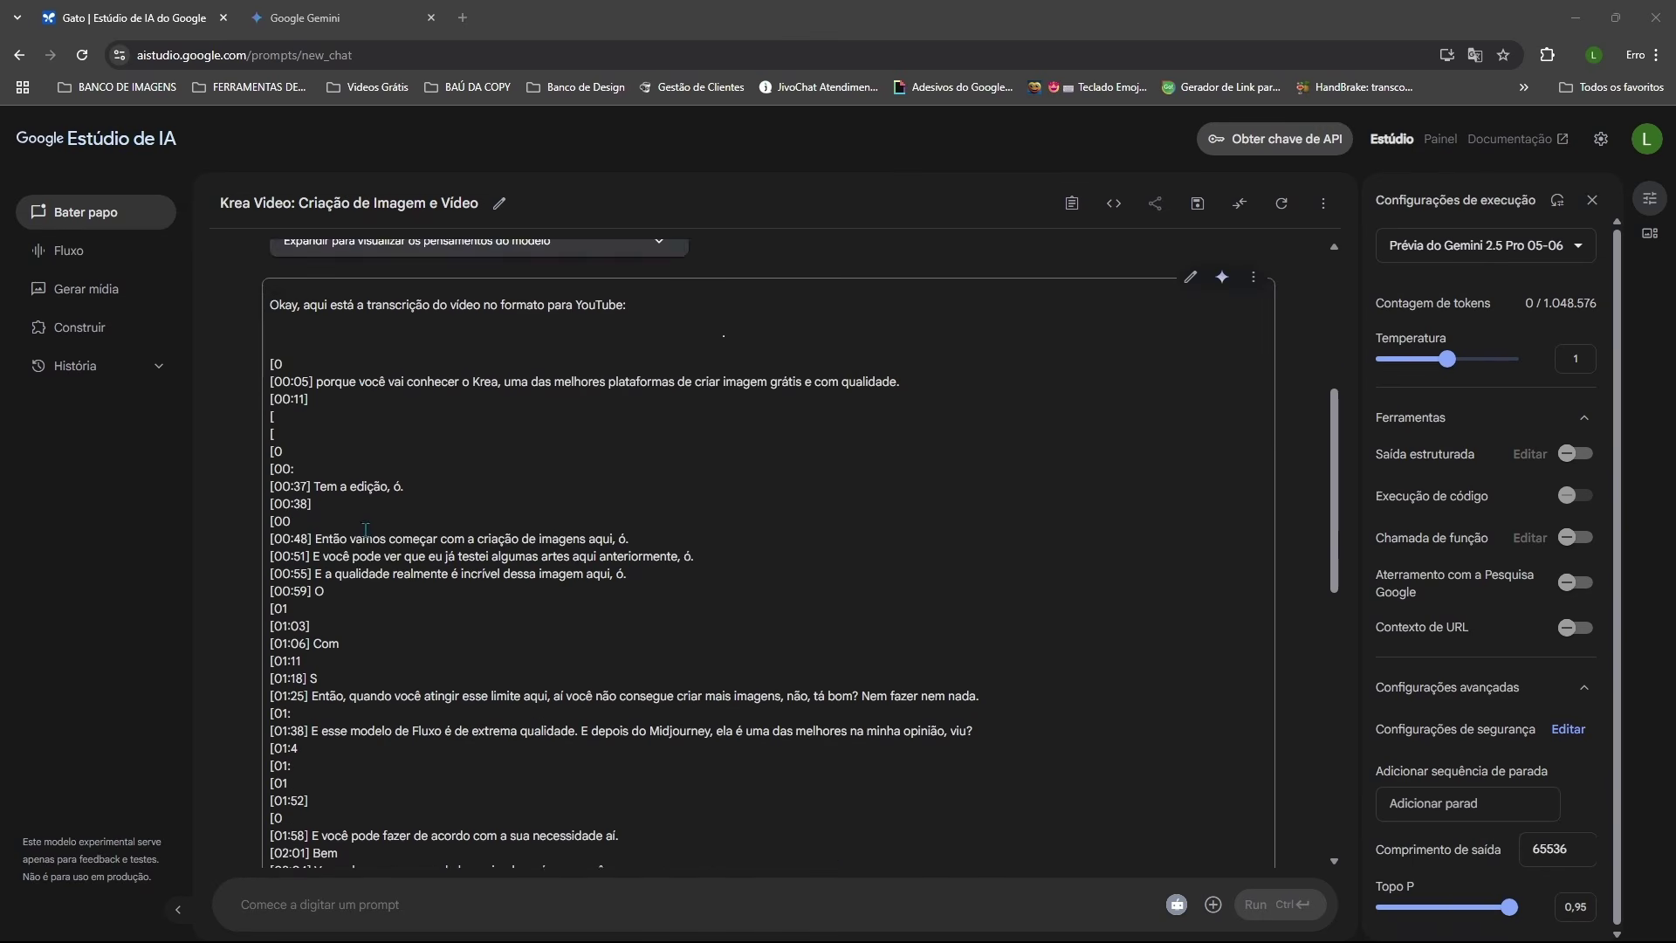
{"action": "scroll", "coordinate": [365, 529], "scroll_direction": "down", "scroll_amount": 3}
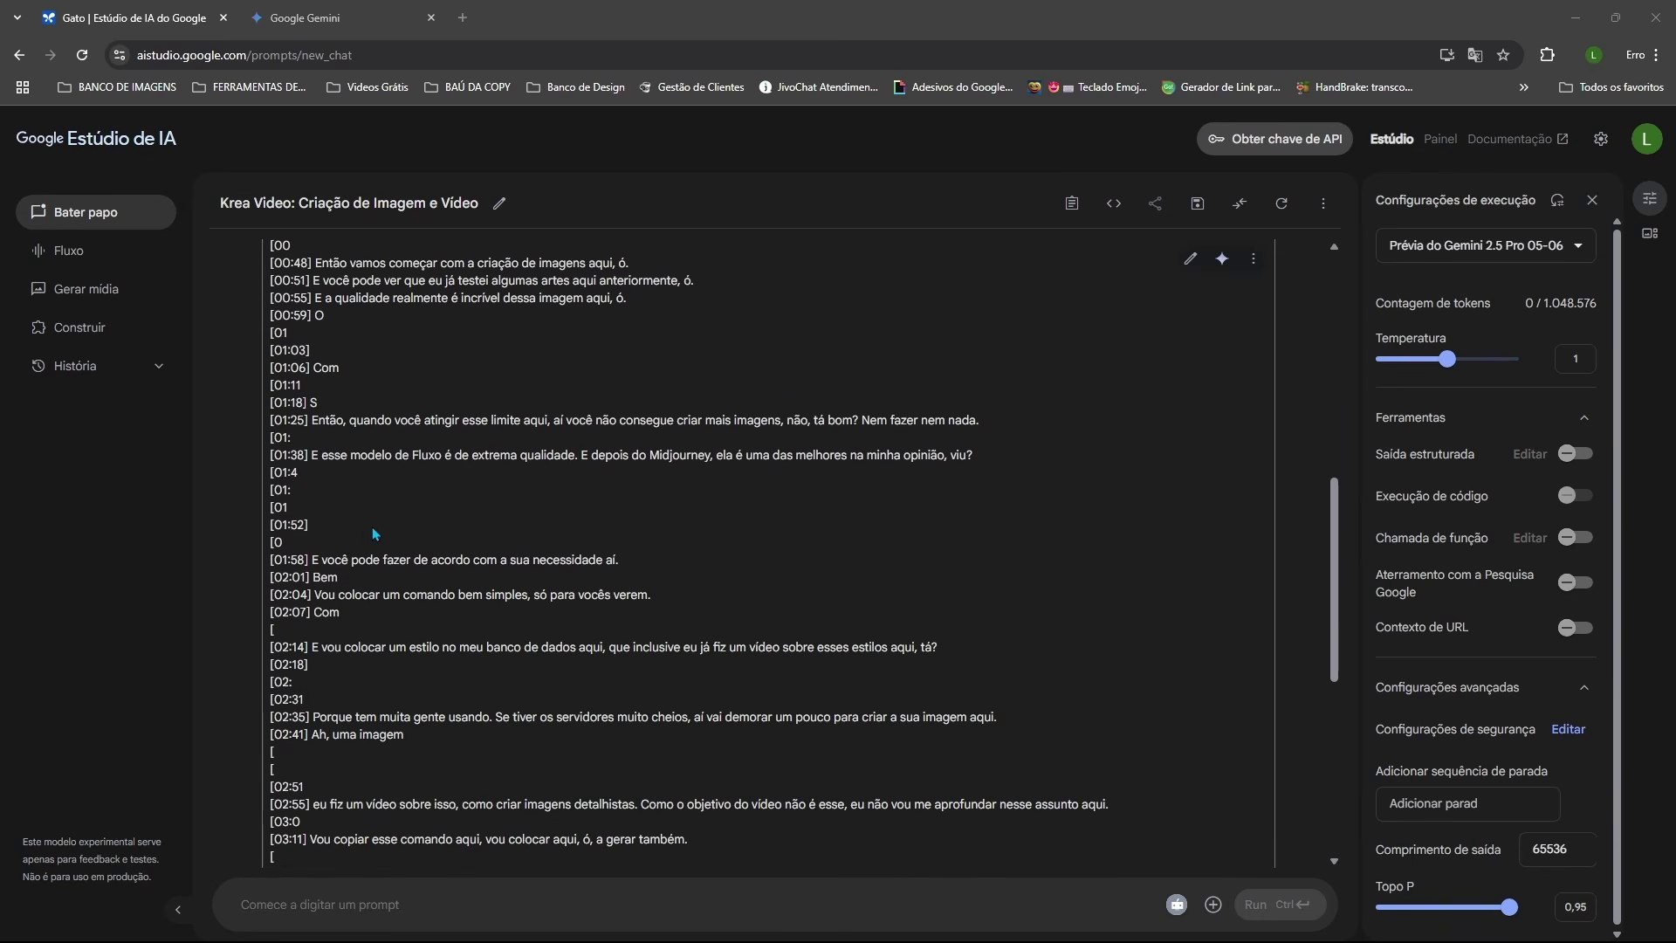
{"action": "scroll", "coordinate": [387, 539], "scroll_direction": "up", "scroll_amount": 8}
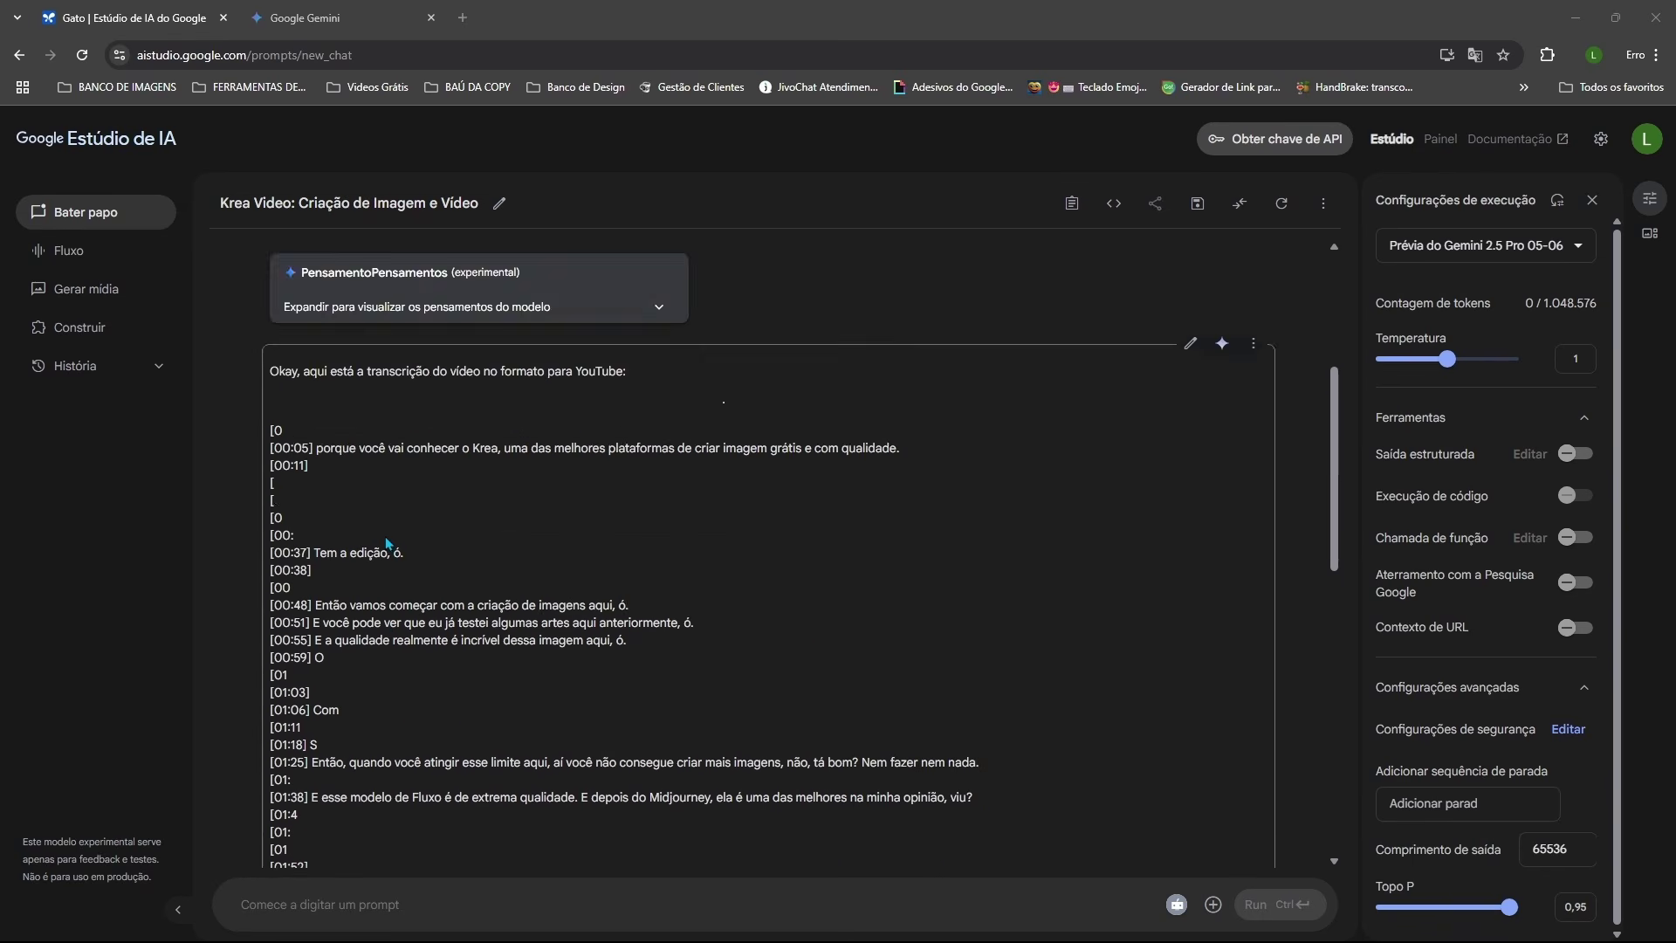
{"action": "scroll", "coordinate": [387, 546], "scroll_direction": "down", "scroll_amount": 3}
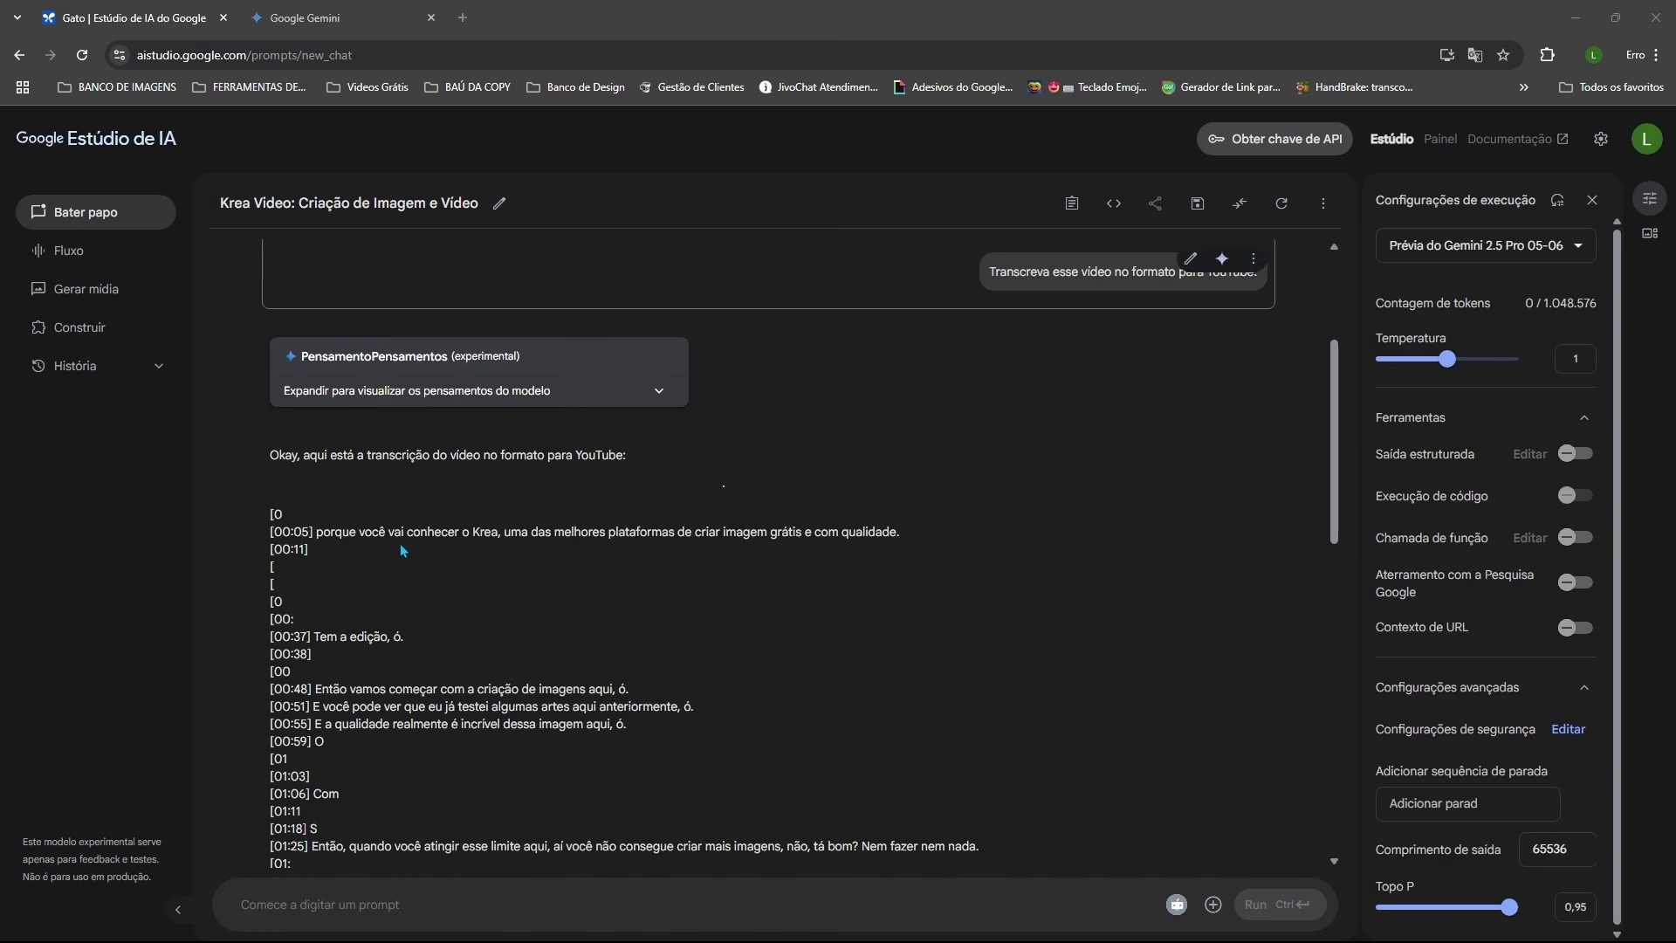
Step: Inspect the model's Thoughts, then read the transcript through to [05:05]
{"action": "left_click", "coordinate": [658, 392]}
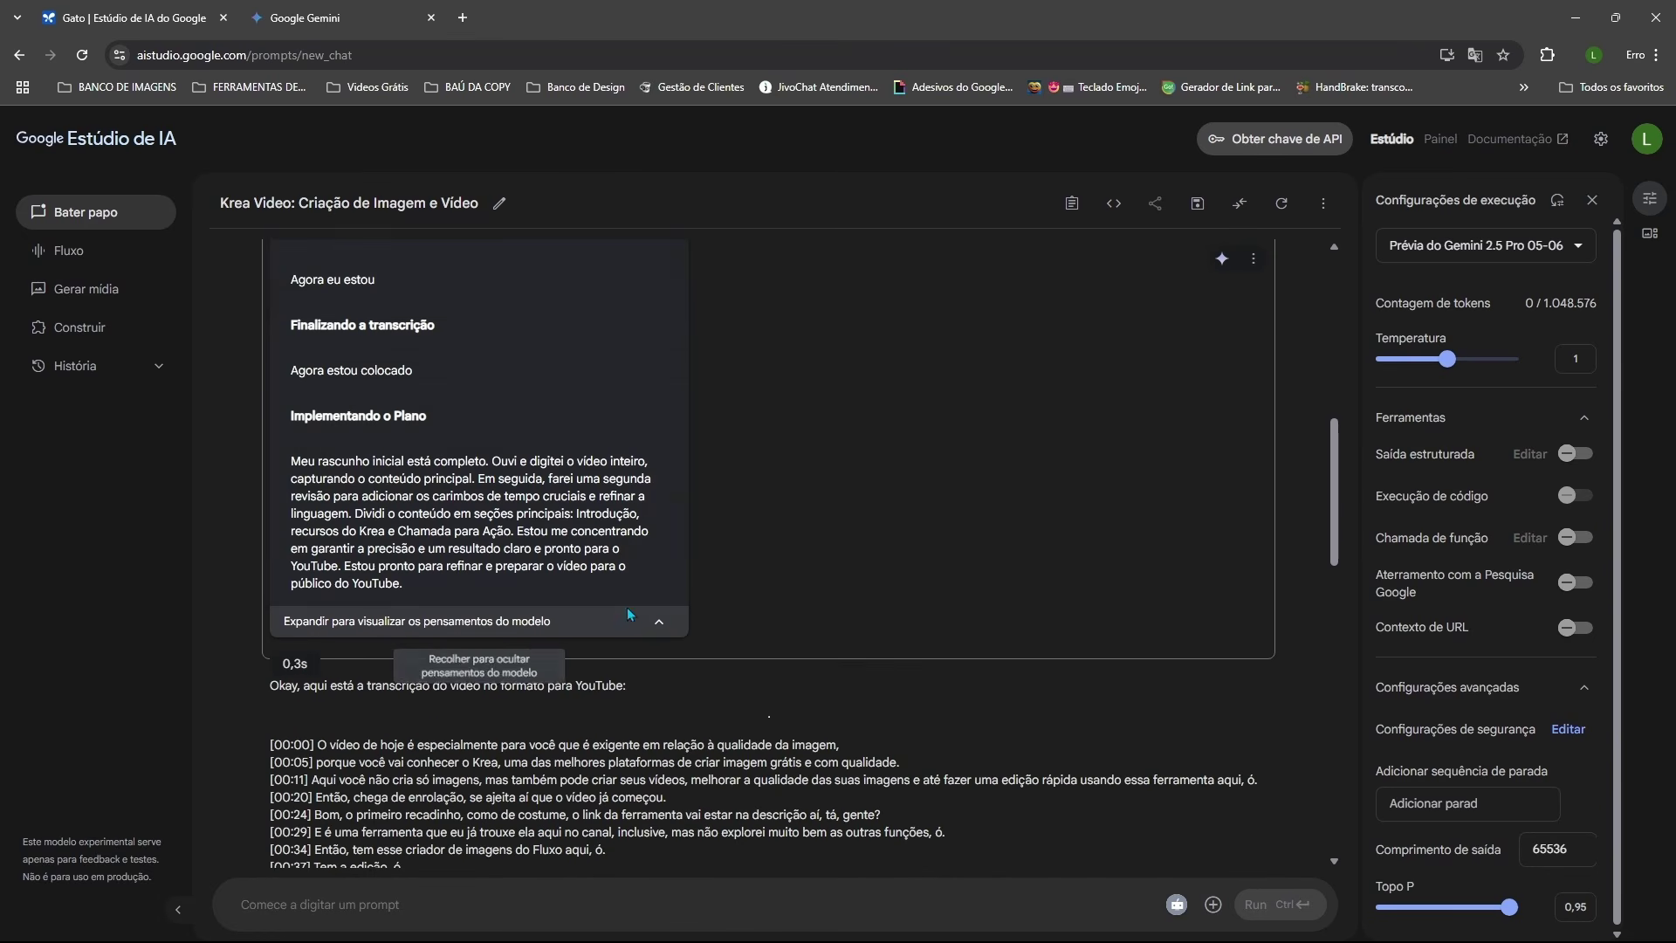
{"action": "left_click", "coordinate": [659, 625]}
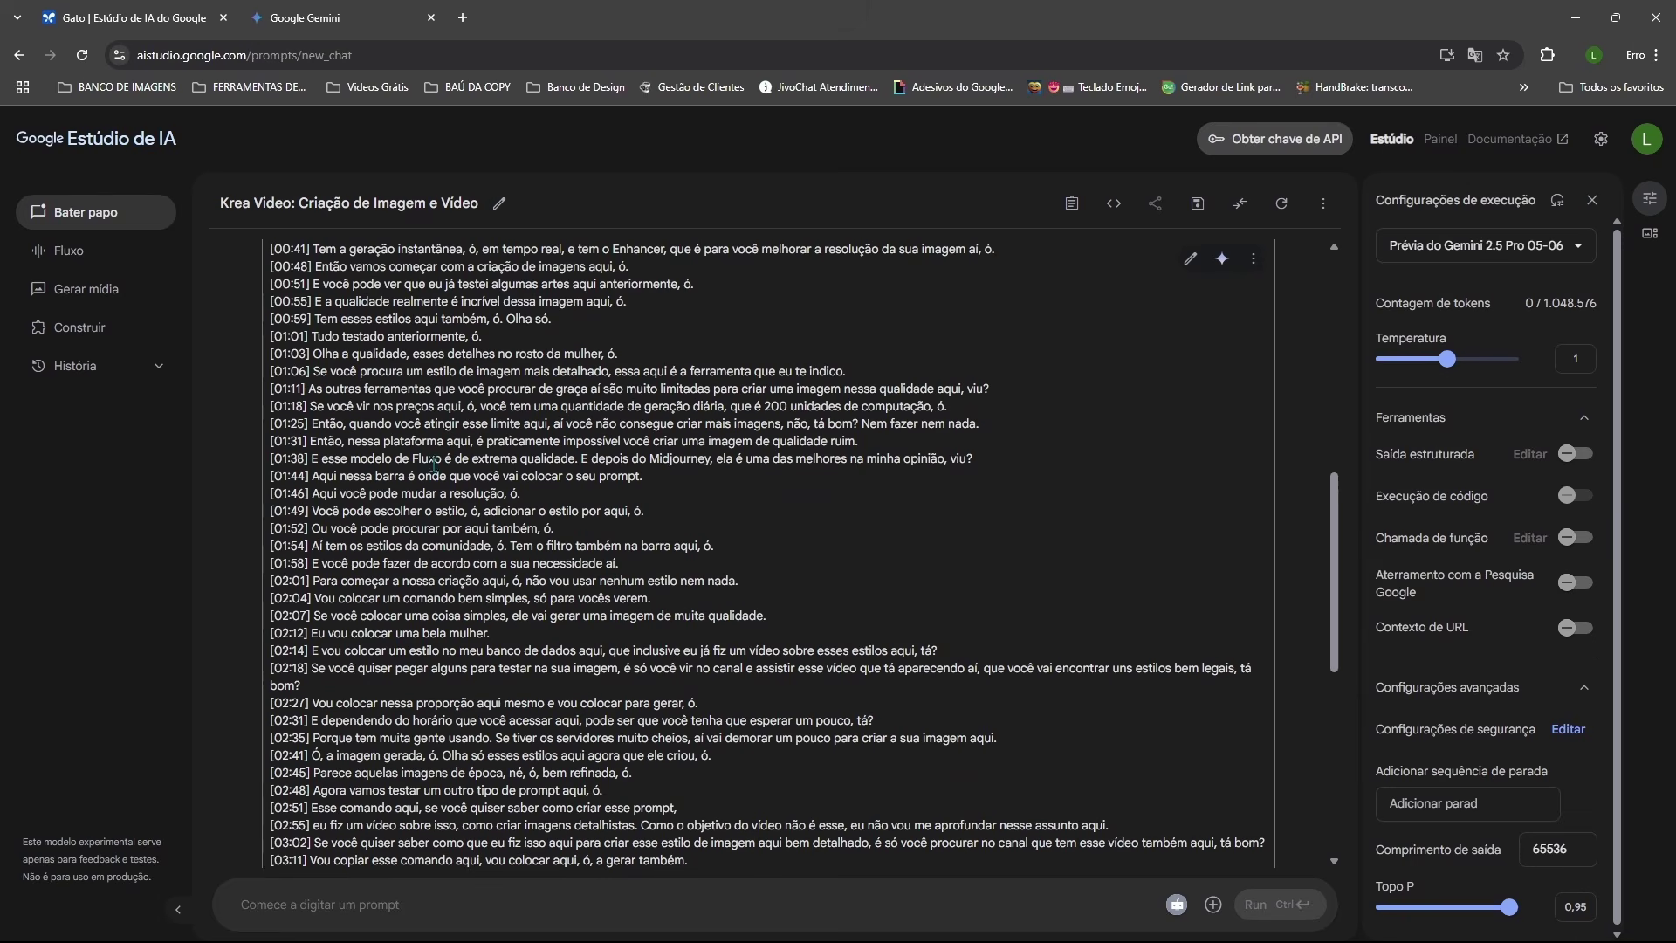
{"action": "scroll", "coordinate": [434, 460], "scroll_direction": "down", "scroll_amount": 5}
{"action": "scroll", "coordinate": [434, 460], "scroll_direction": "down", "scroll_amount": 6}
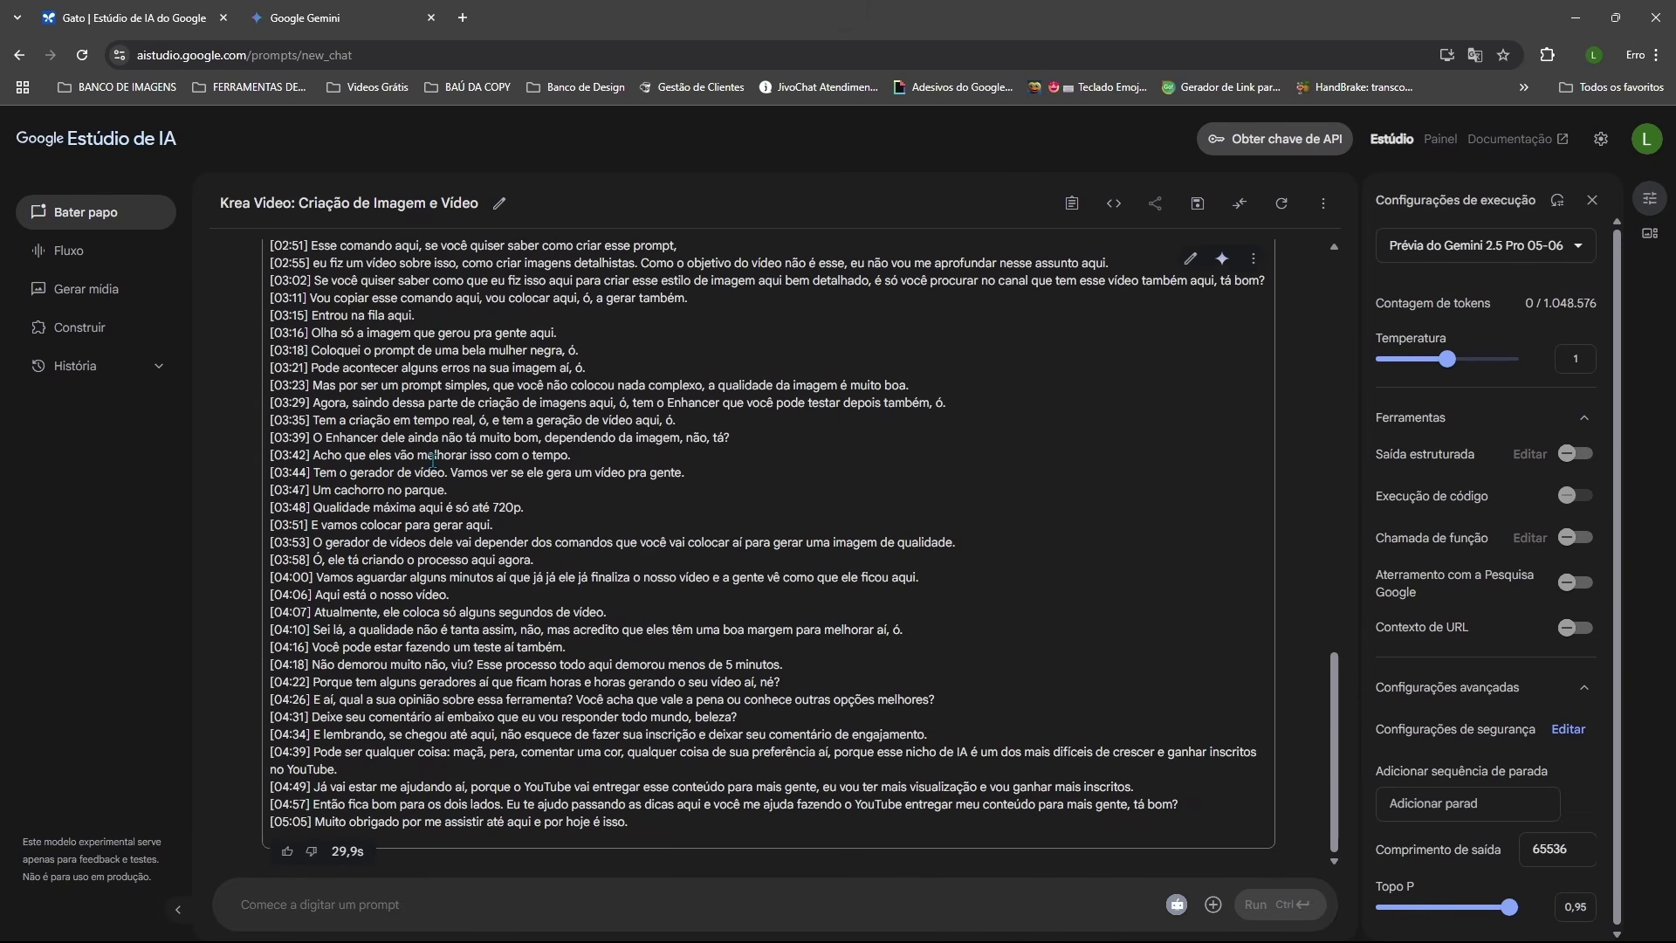
{"action": "scroll", "coordinate": [433, 461], "scroll_direction": "up", "scroll_amount": 4}
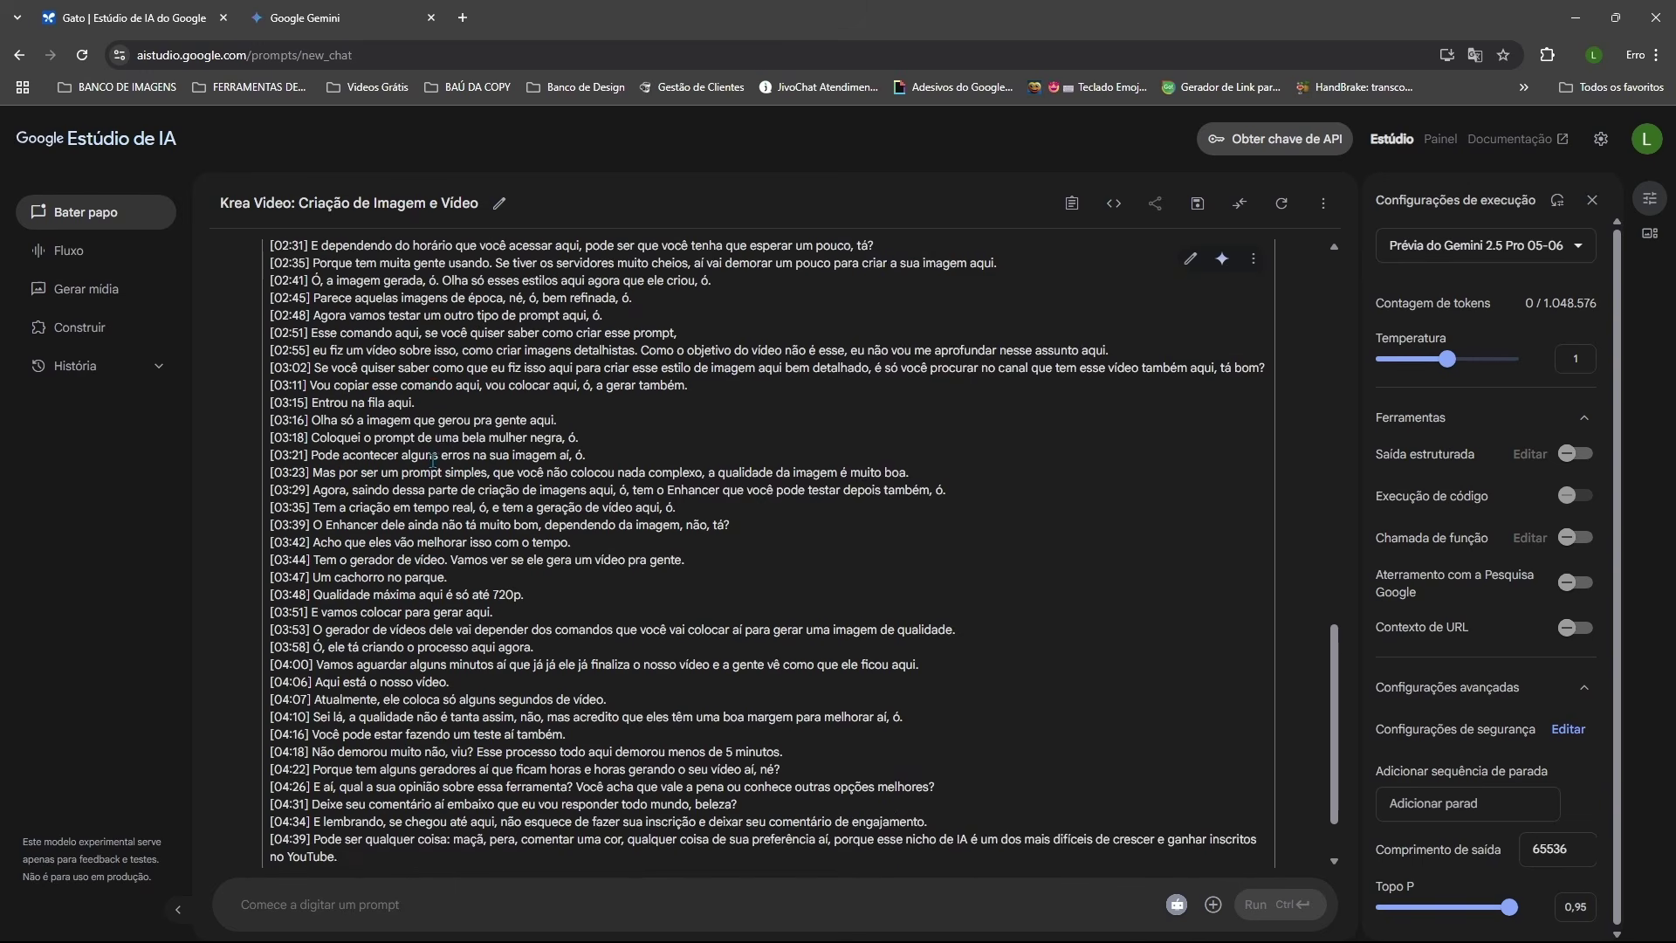
{"action": "scroll", "coordinate": [433, 460], "scroll_direction": "up", "scroll_amount": 2}
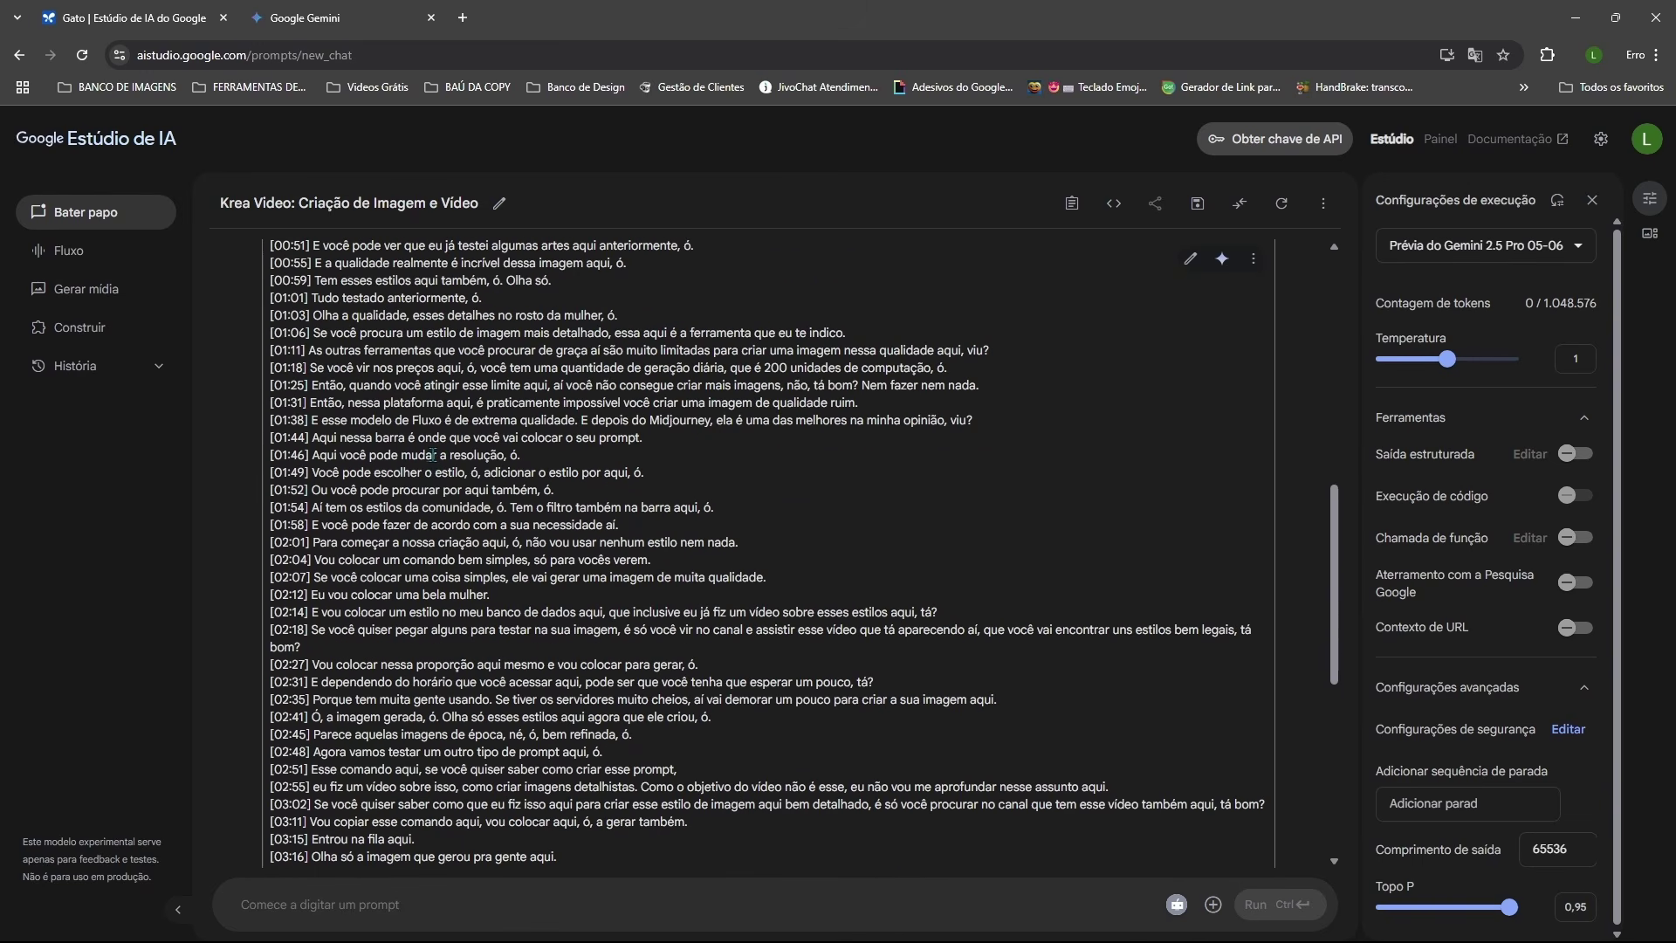
{"action": "scroll", "coordinate": [433, 457], "scroll_direction": "up", "scroll_amount": 2}
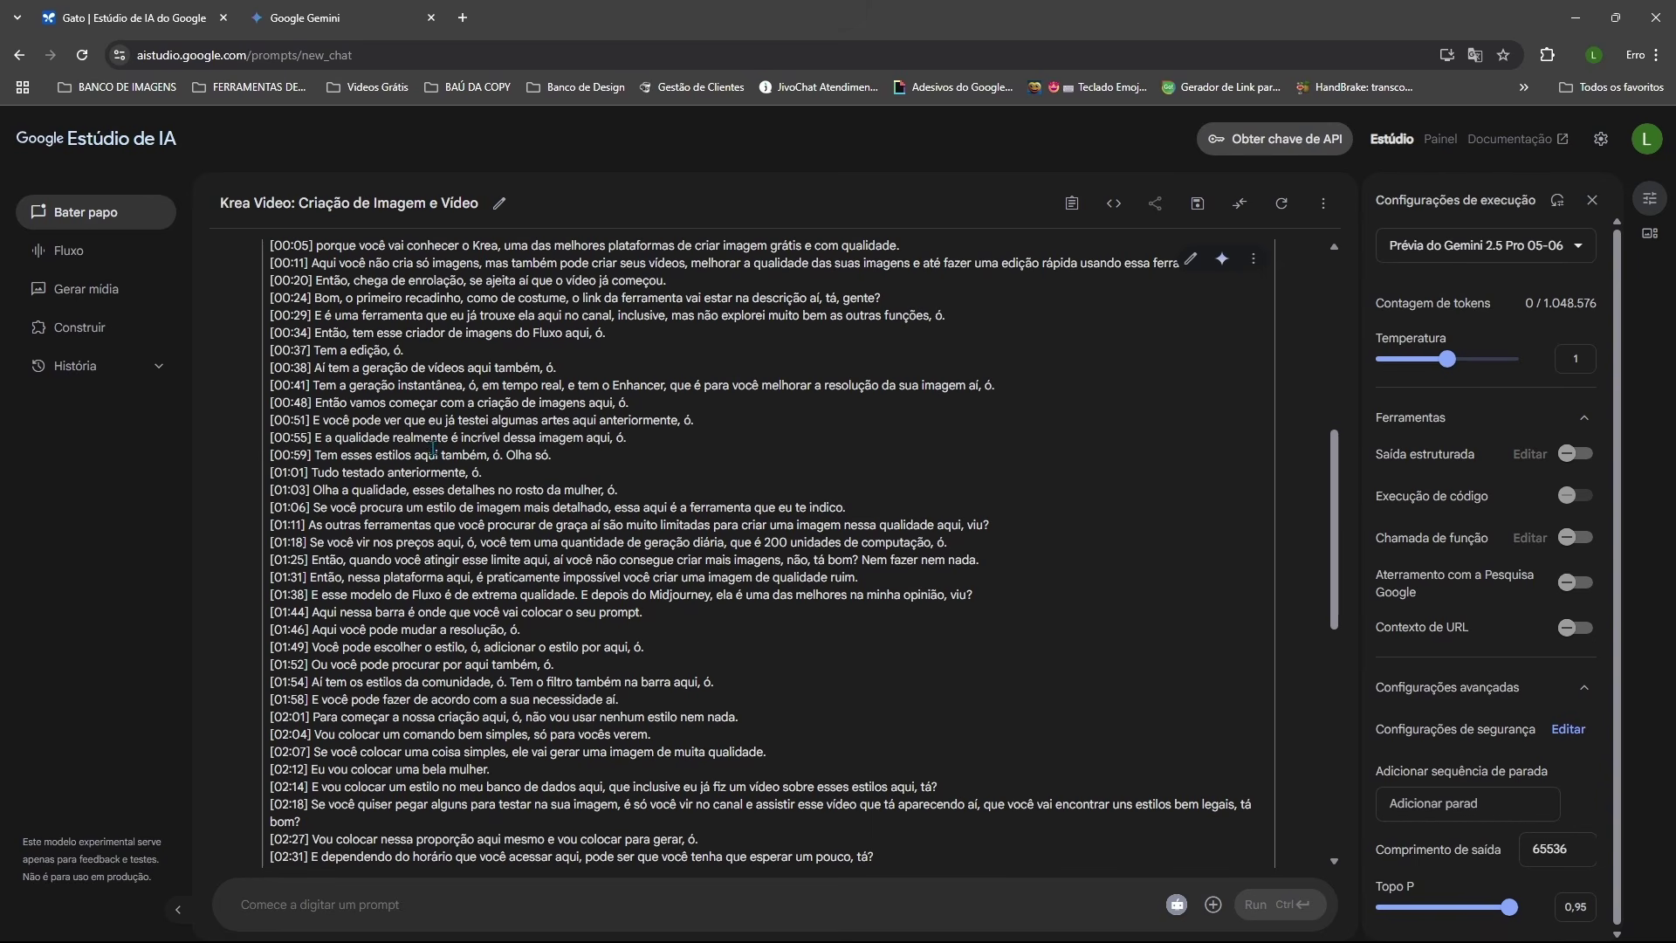
{"action": "scroll", "coordinate": [433, 448], "scroll_direction": "down", "scroll_amount": 8}
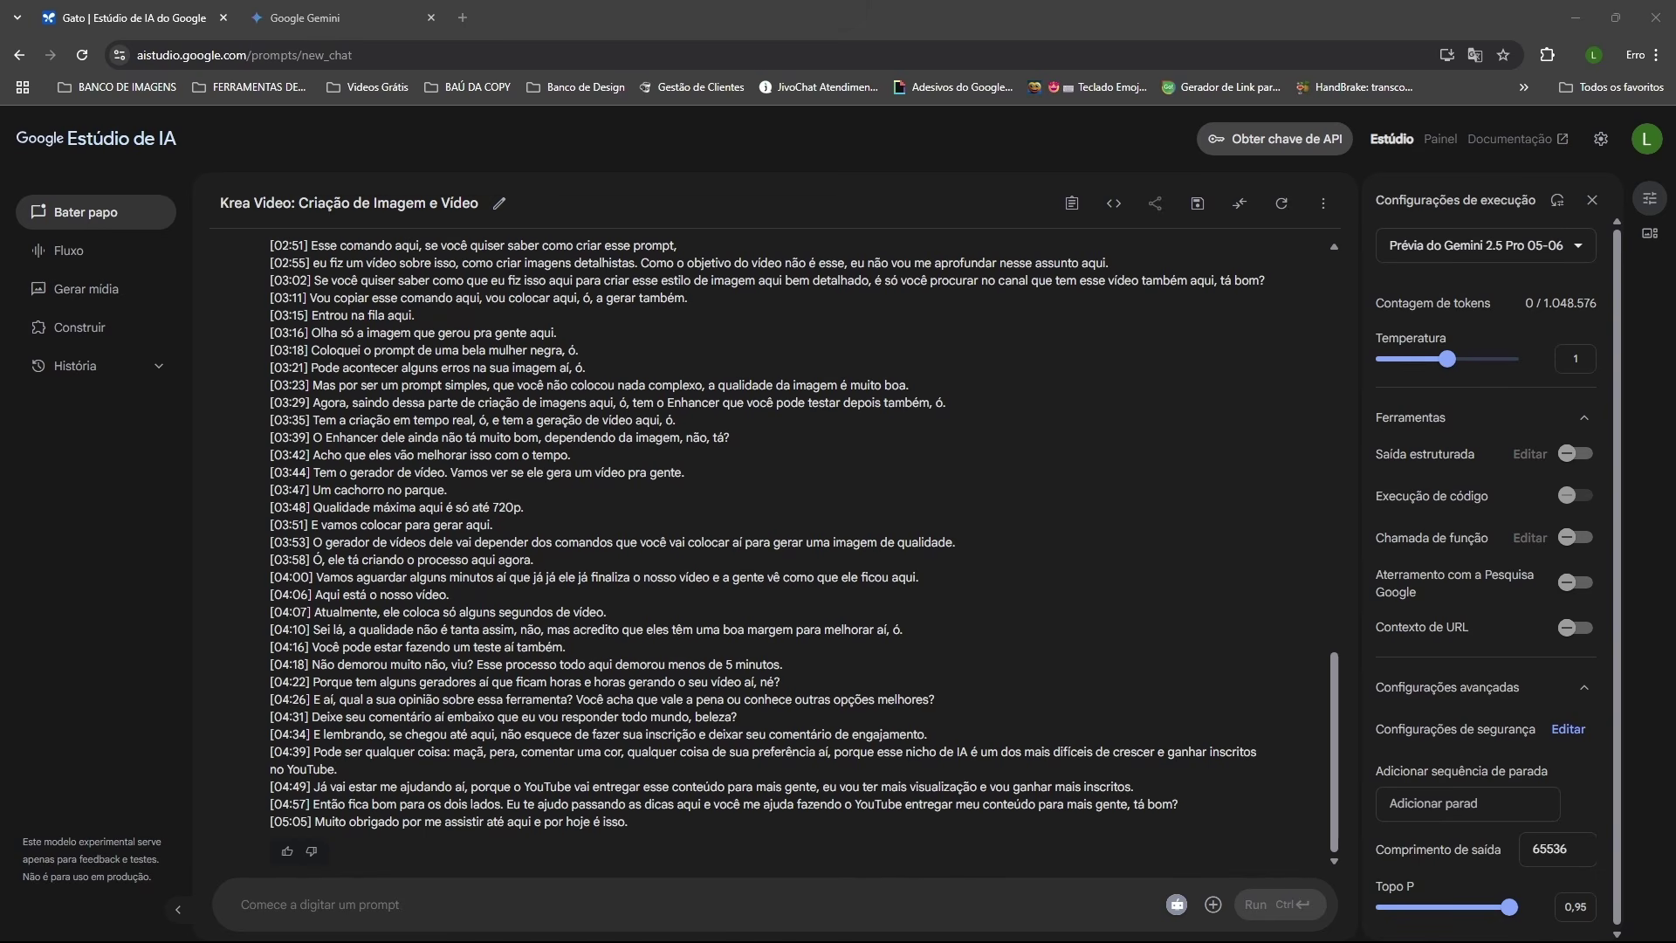
Step: Paste a request to summarize the video as an informal first-person audio script under 3 minutes
{"action": "left_click", "coordinate": [288, 906]}
{"action": "type", "text": "Resuma este vídeo em um roteiro curto, em primeira pessoa, que soe agradável como áudio. Faça com que pareça que estou falando diretamente com o ouvinte – informal, natural e claro. Concentre-se na ideia, história pessoal ou ideias mais poderosas e seja breve (menos de 3 minutos). Pule introduções, preenchimentos e qualquer coisa visual."}
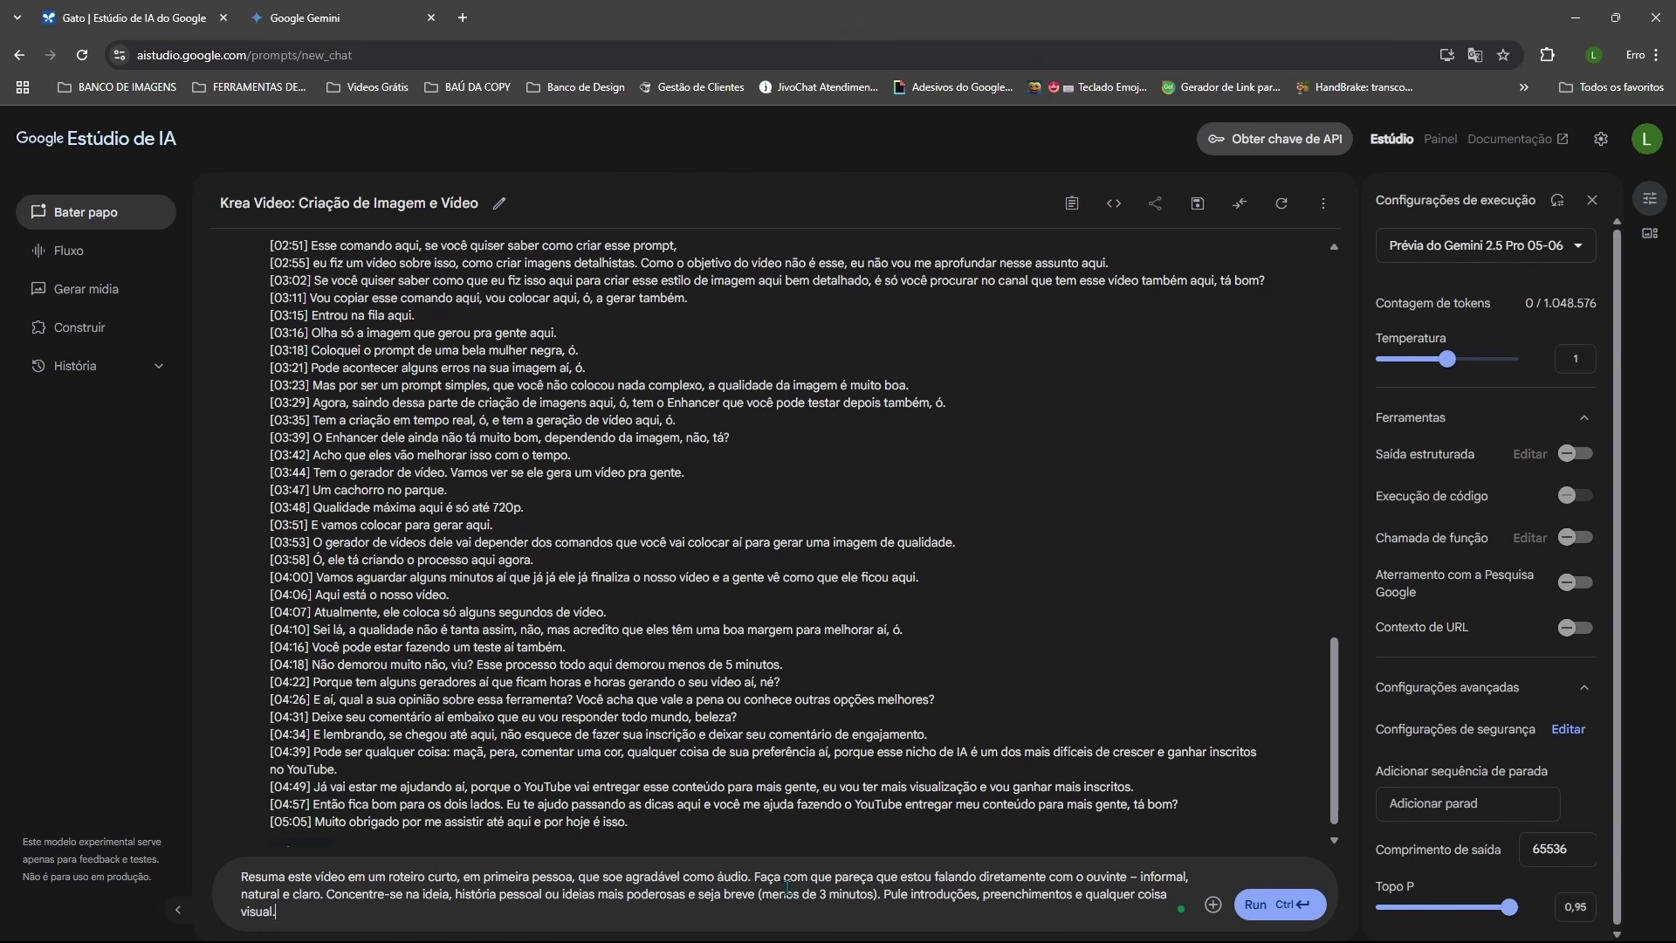
Step: Run the script request and review the model's reasoning behind the Krea AI script
{"action": "left_click", "coordinate": [1272, 908]}
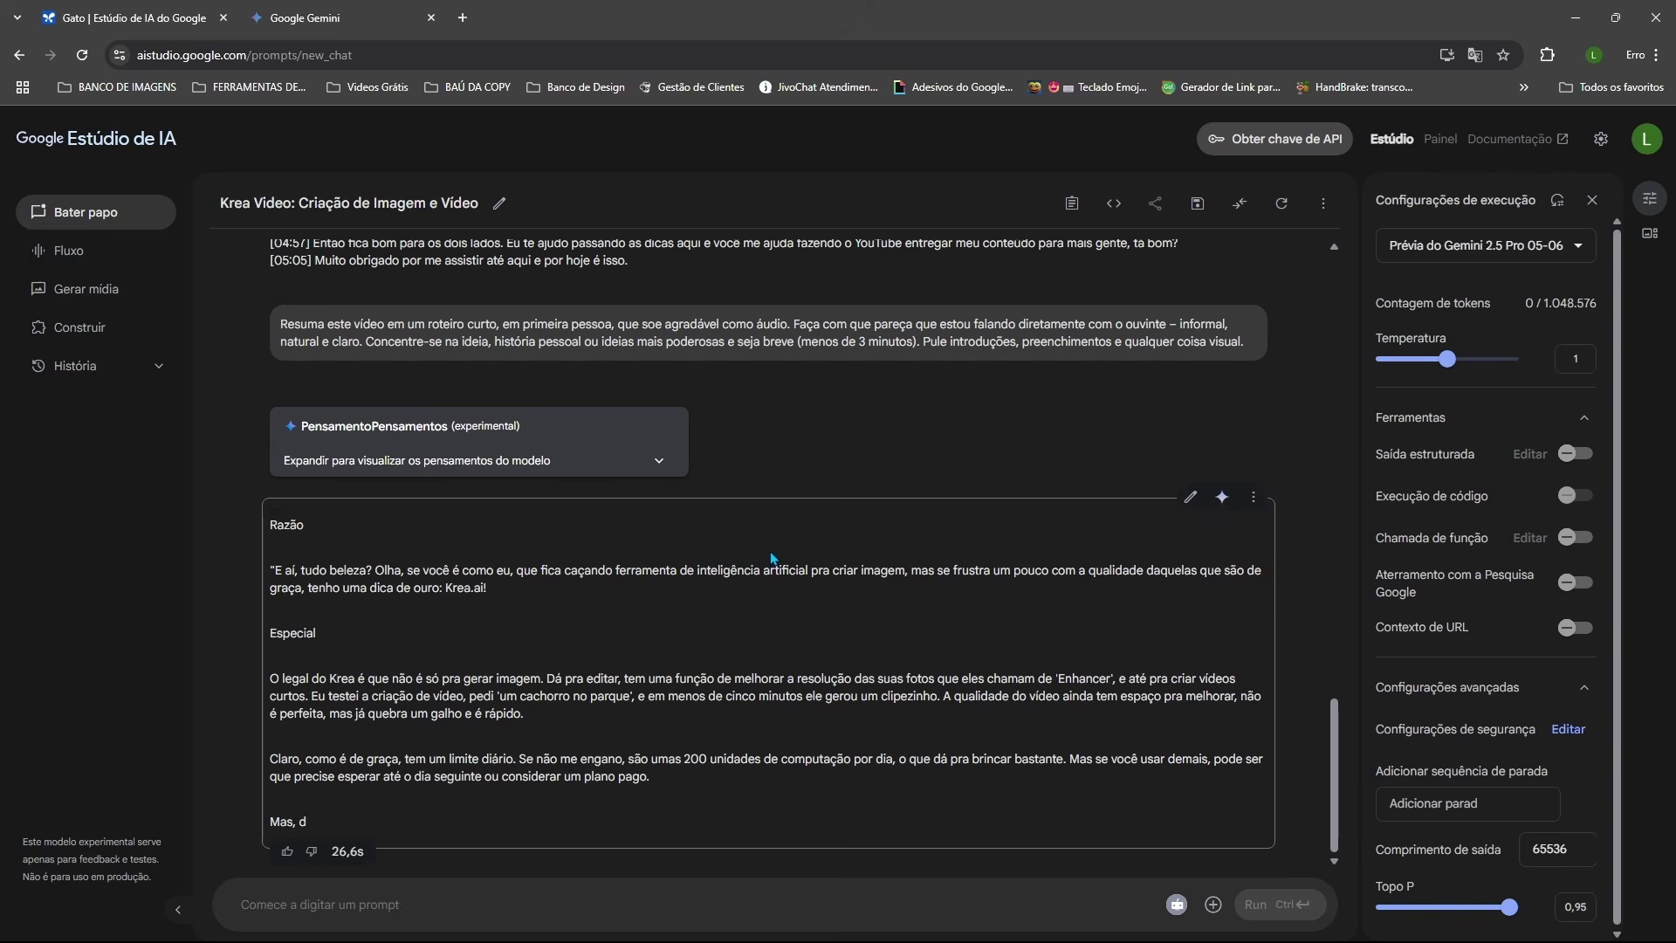
{"action": "left_click", "coordinate": [659, 462]}
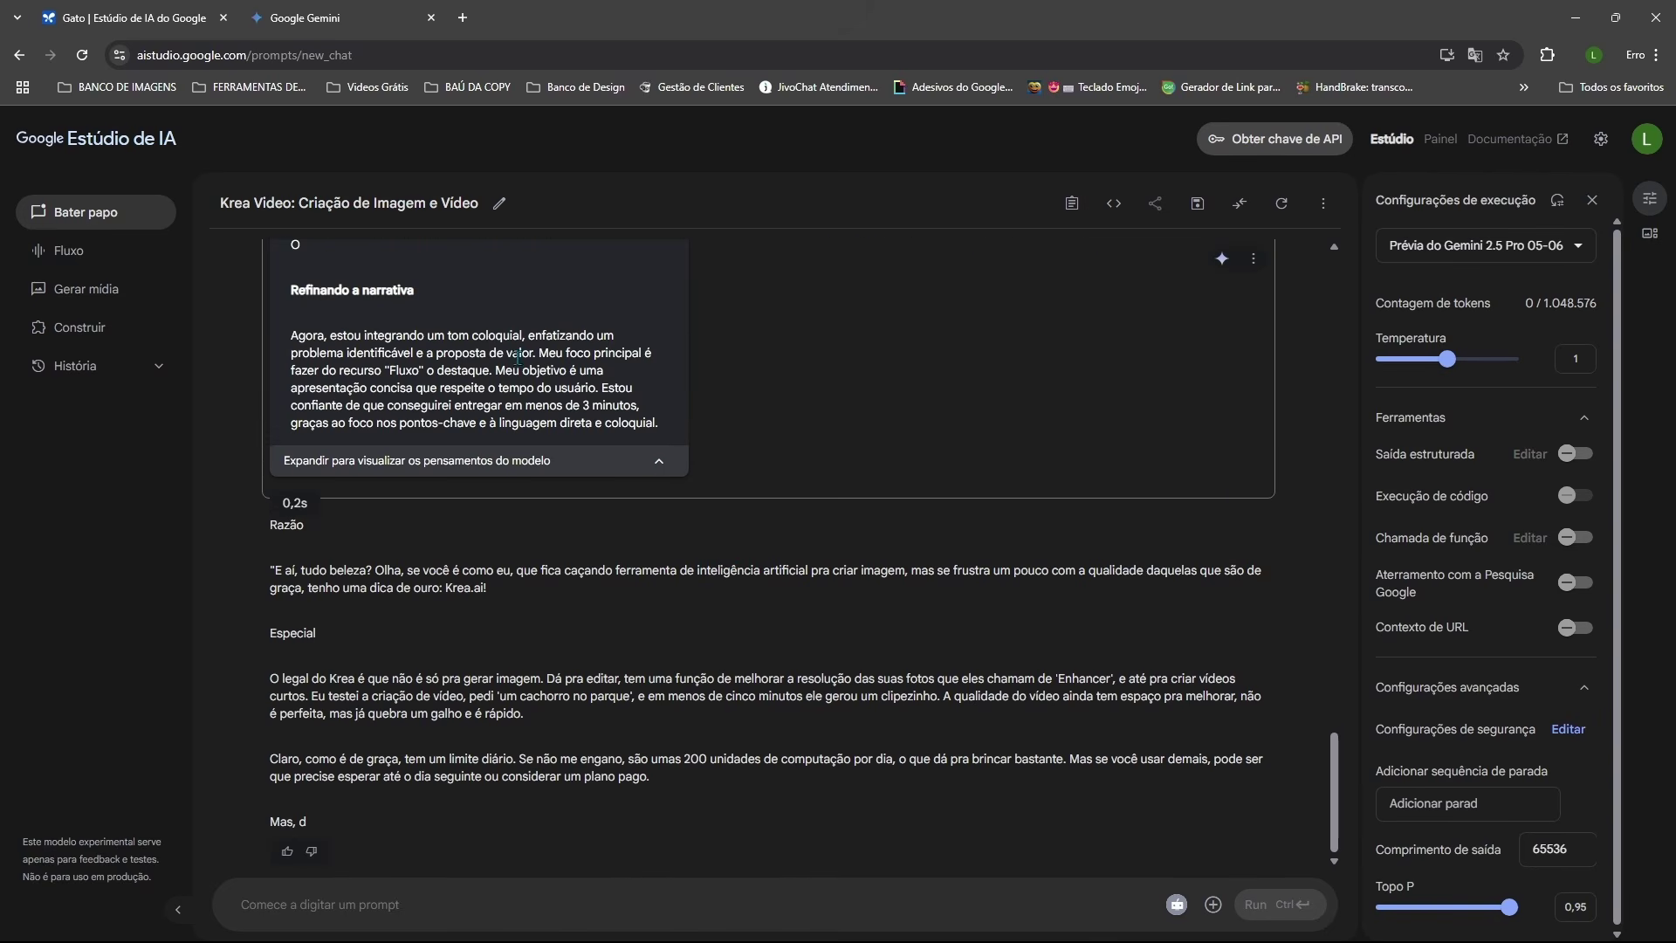
{"action": "scroll", "coordinate": [519, 356], "scroll_direction": "up", "scroll_amount": 10}
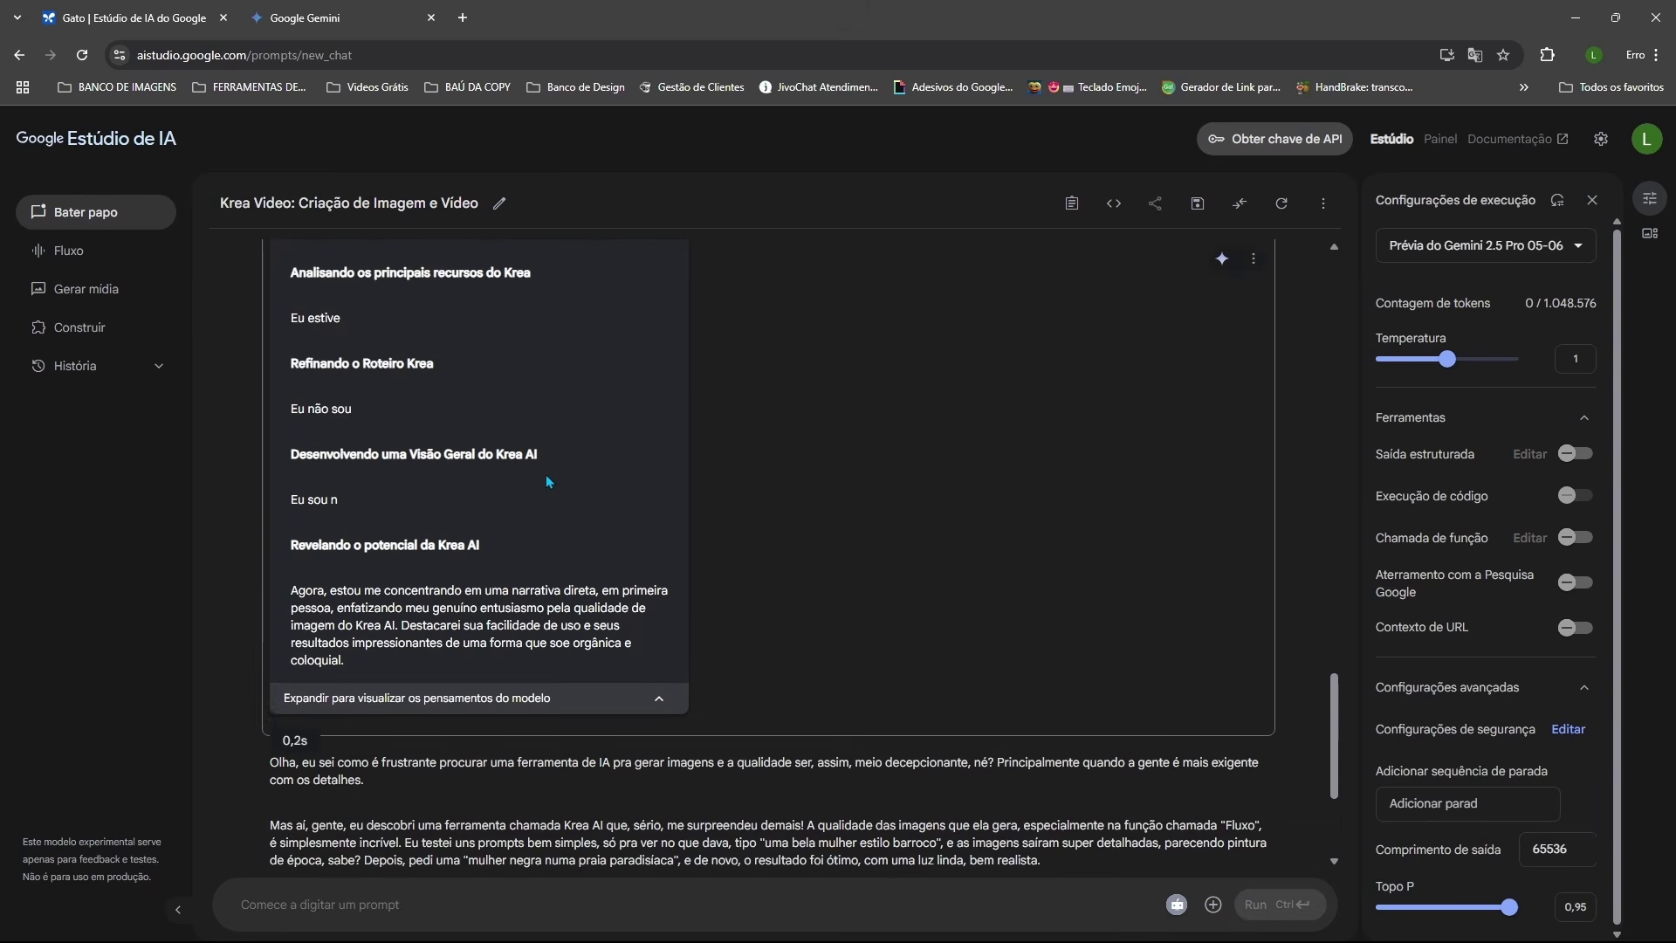
{"action": "scroll", "coordinate": [545, 474], "scroll_direction": "up", "scroll_amount": 2}
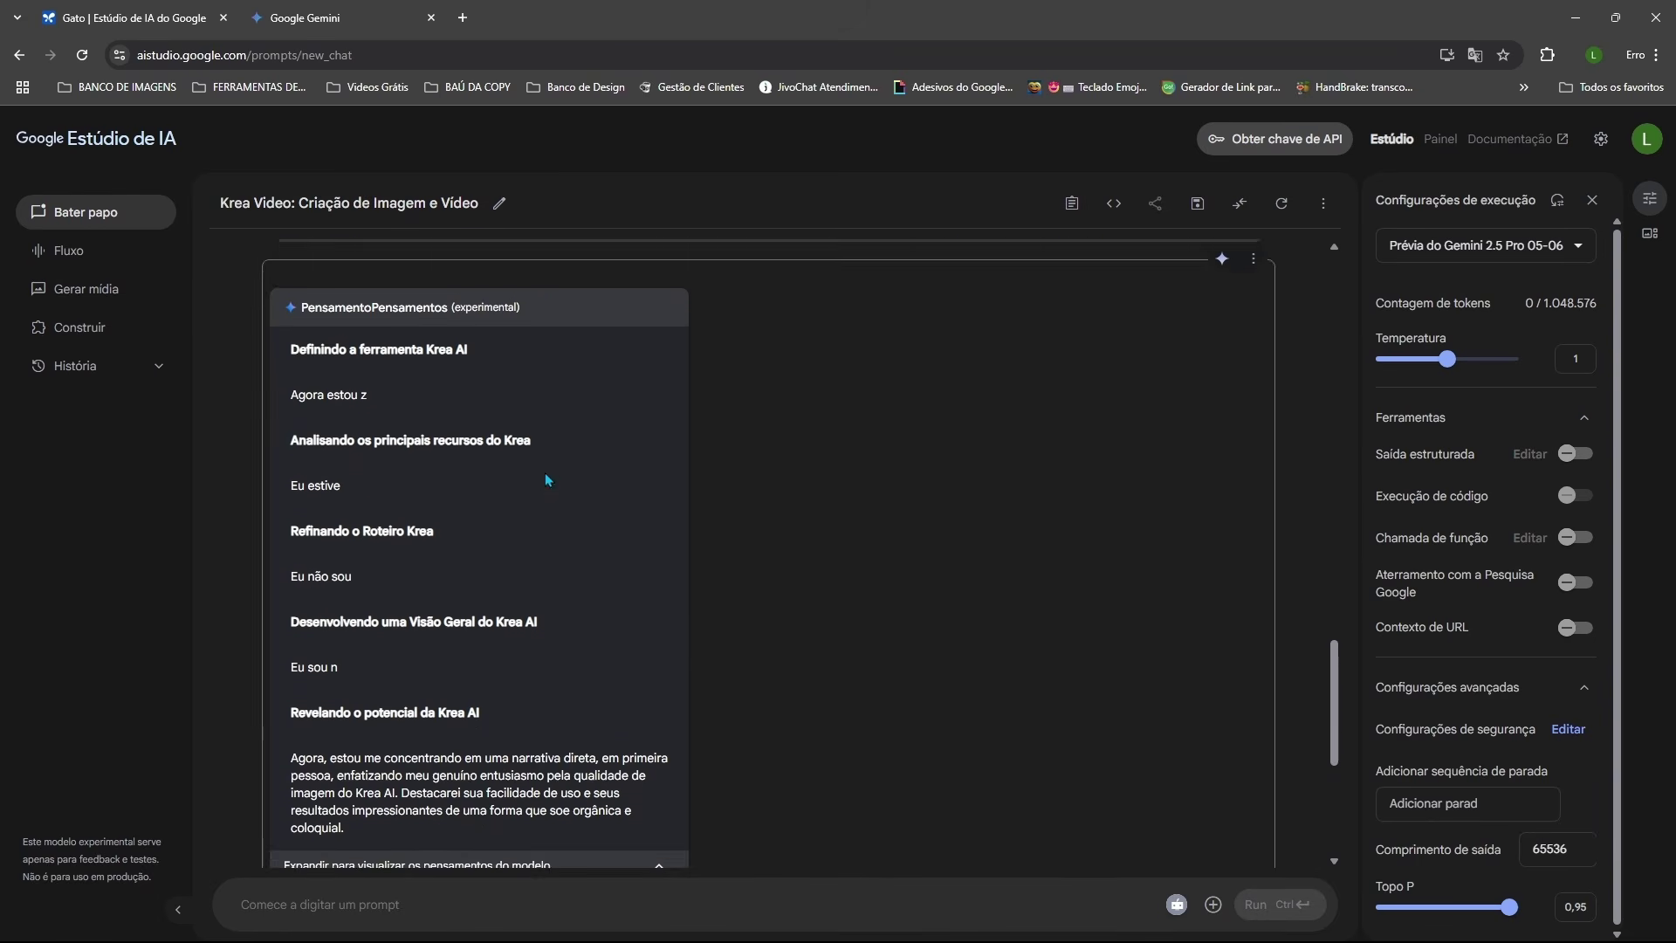
{"action": "scroll", "coordinate": [547, 480], "scroll_direction": "down", "scroll_amount": 5}
{"action": "left_click", "coordinate": [441, 404]}
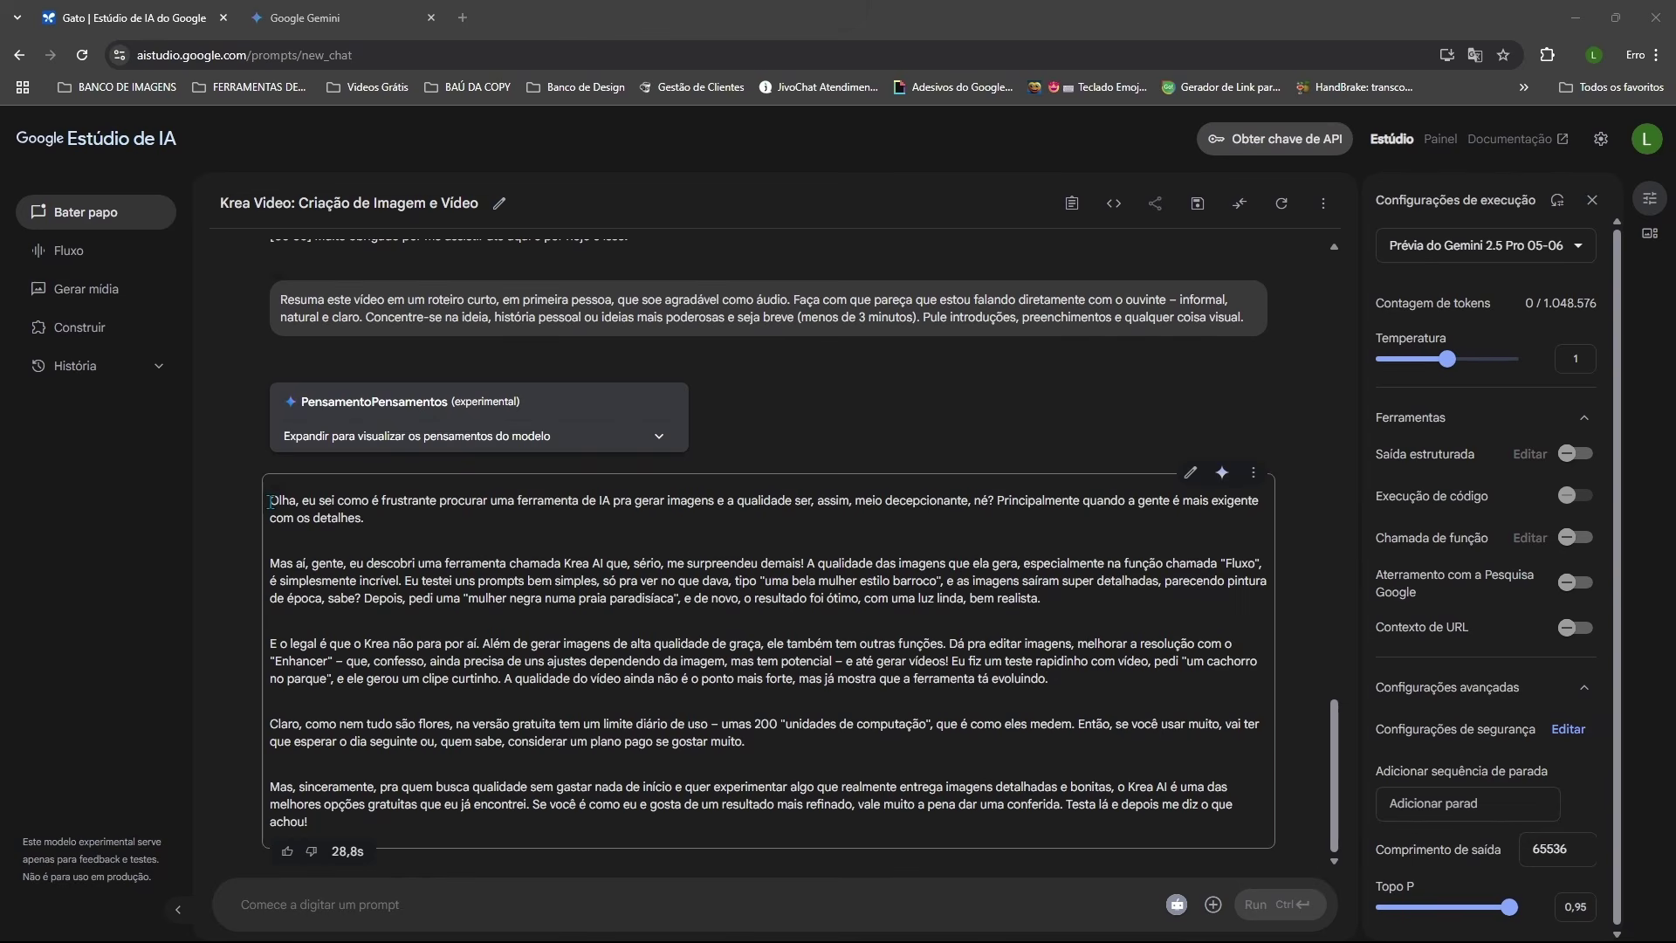
Step: Copy the generated Krea script into the prompt on the Fluxo live page
{"action": "left_click_drag", "start_coordinate": [270, 500], "coordinate": [443, 828]}
{"action": "key", "text": "ctrl+c"}
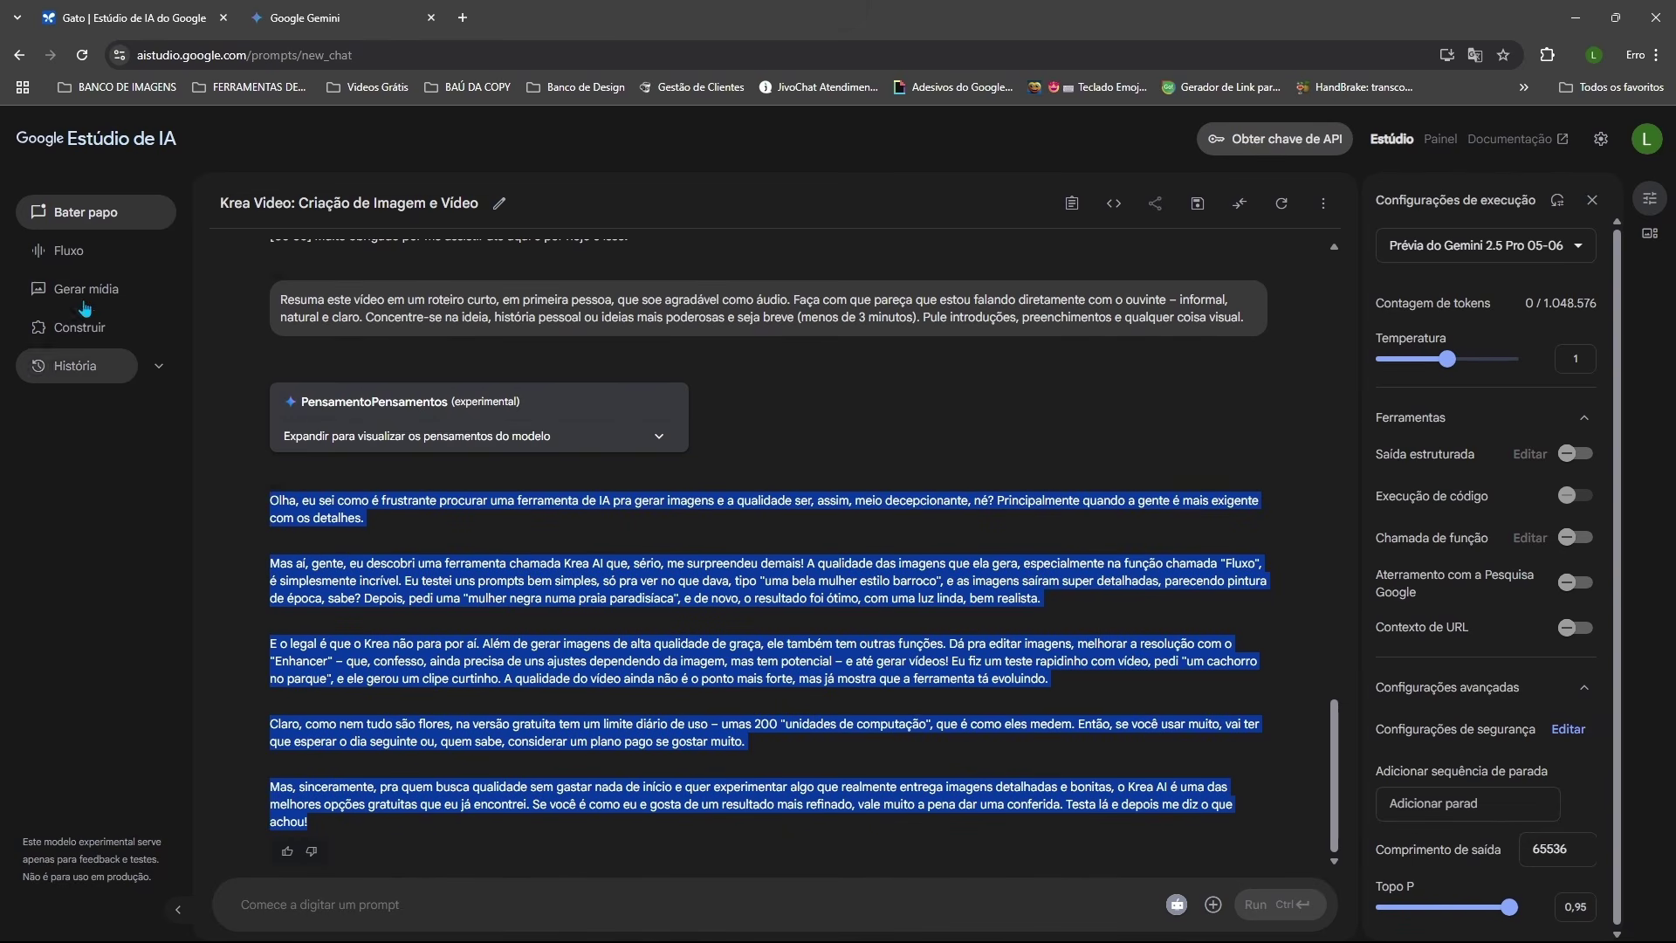
{"action": "left_click", "coordinate": [83, 260]}
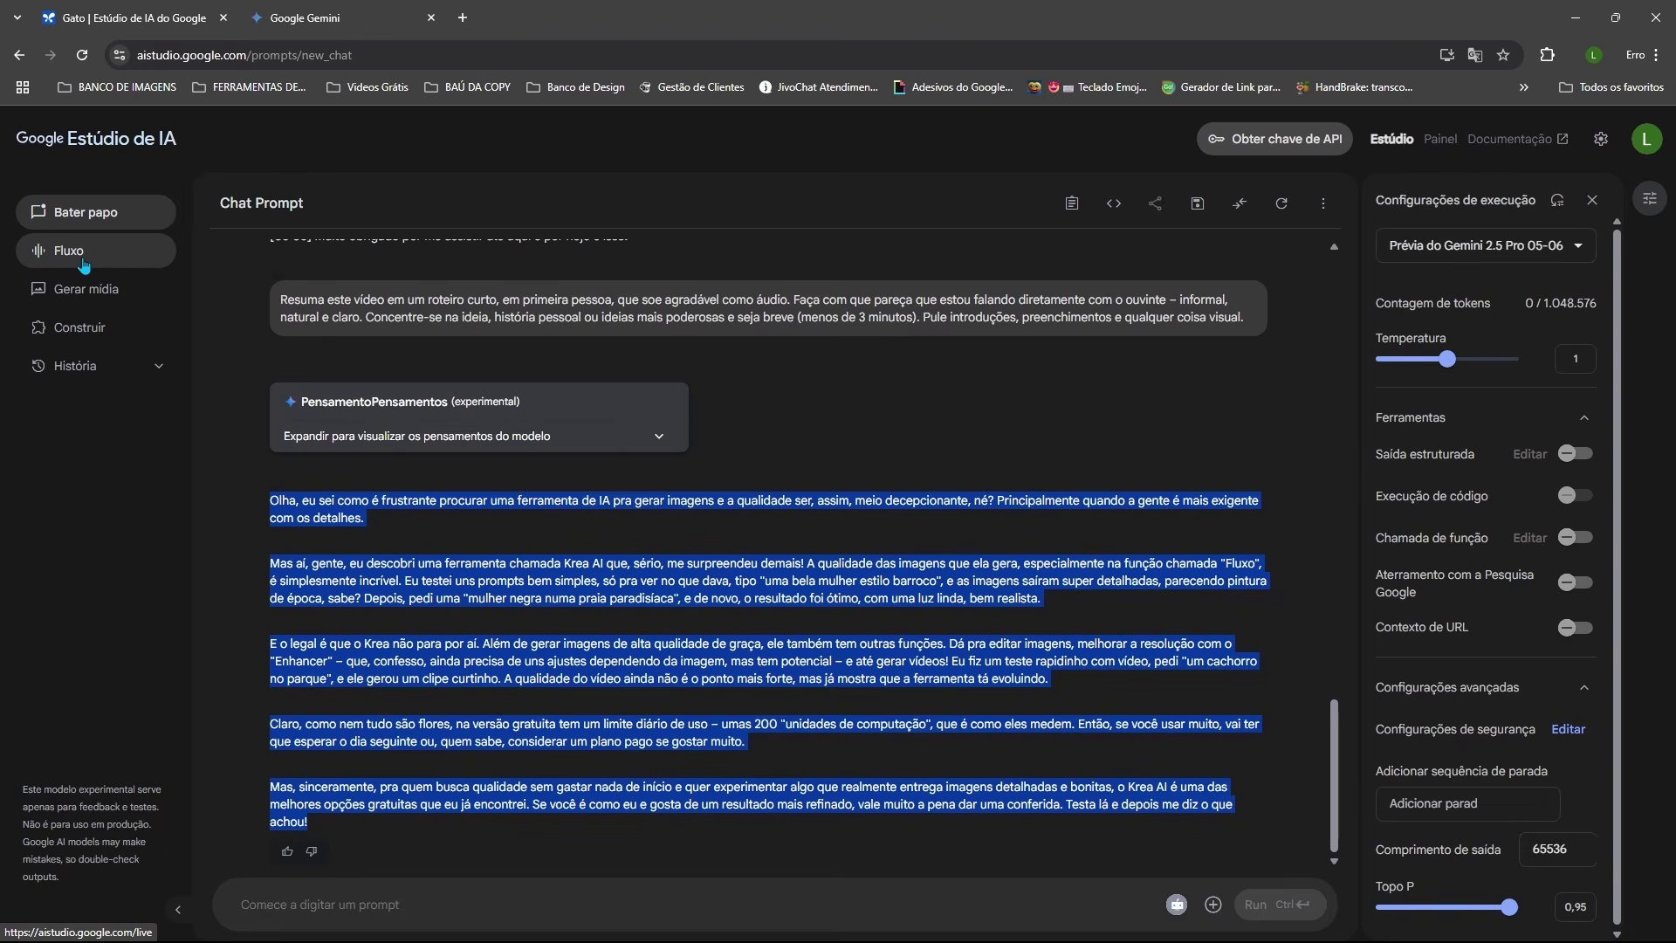
{"action": "key", "text": "ctrl+v"}
{"action": "scroll", "coordinate": [546, 623], "scroll_direction": "up", "scroll_amount": 5}
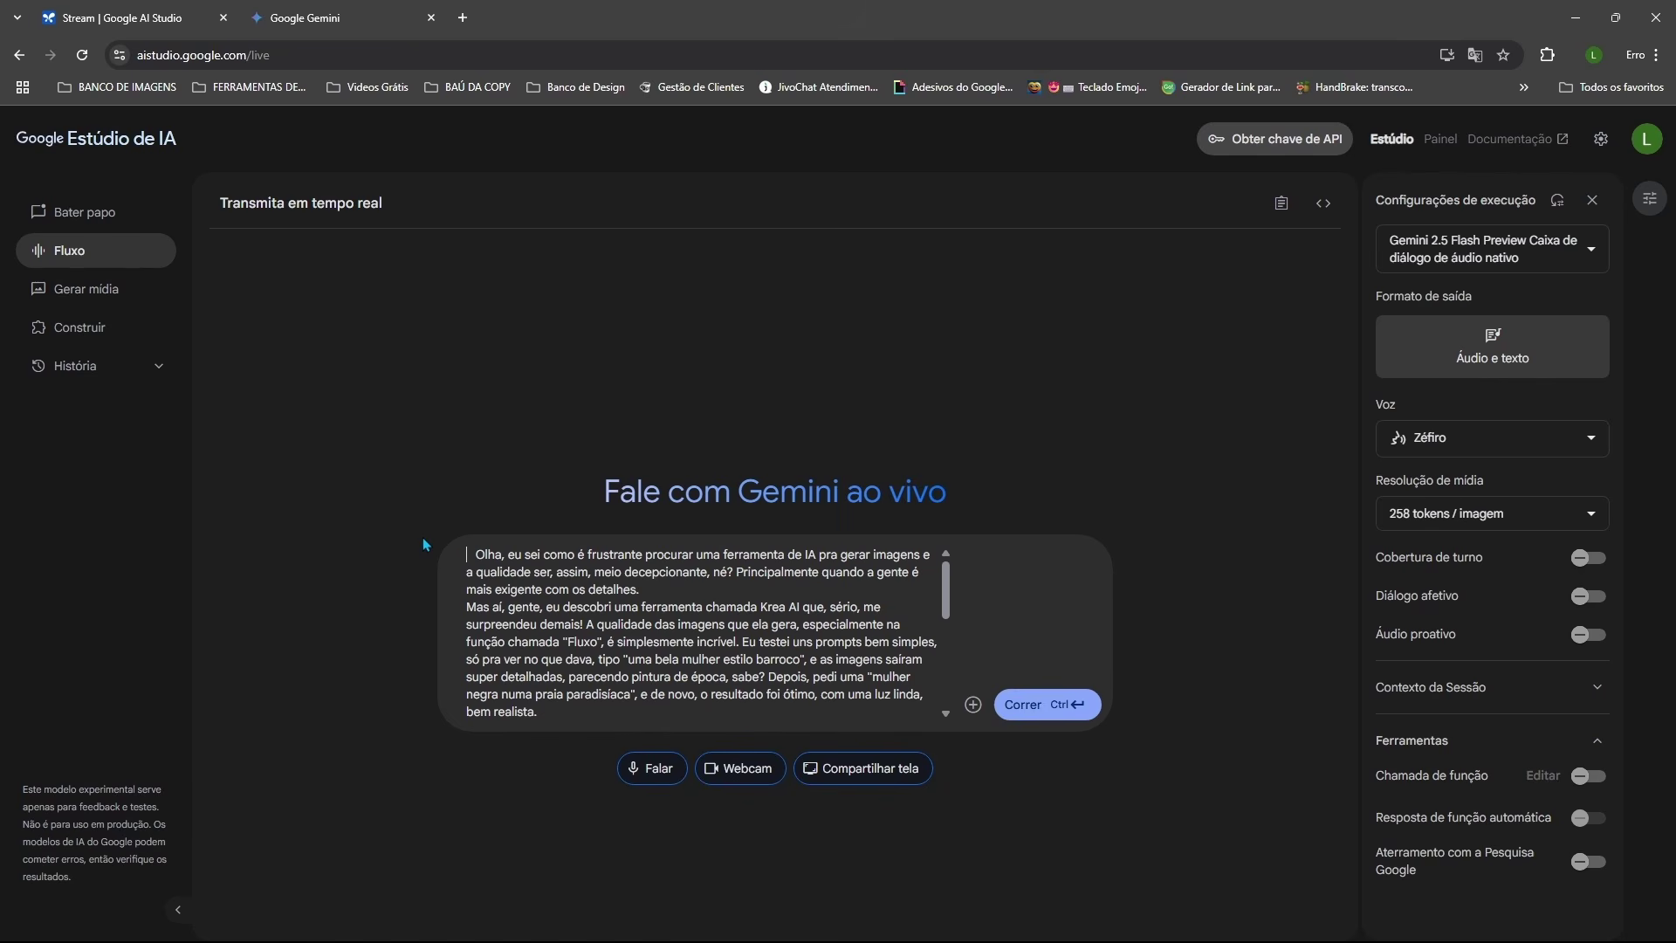
Step: Prefix the script with a request to read it word for word, ending in a colon
{"action": "type", "text": "Preciso que você leia esse roteiro inteiro para mim, palavra por palavra, do começo ao fim."}
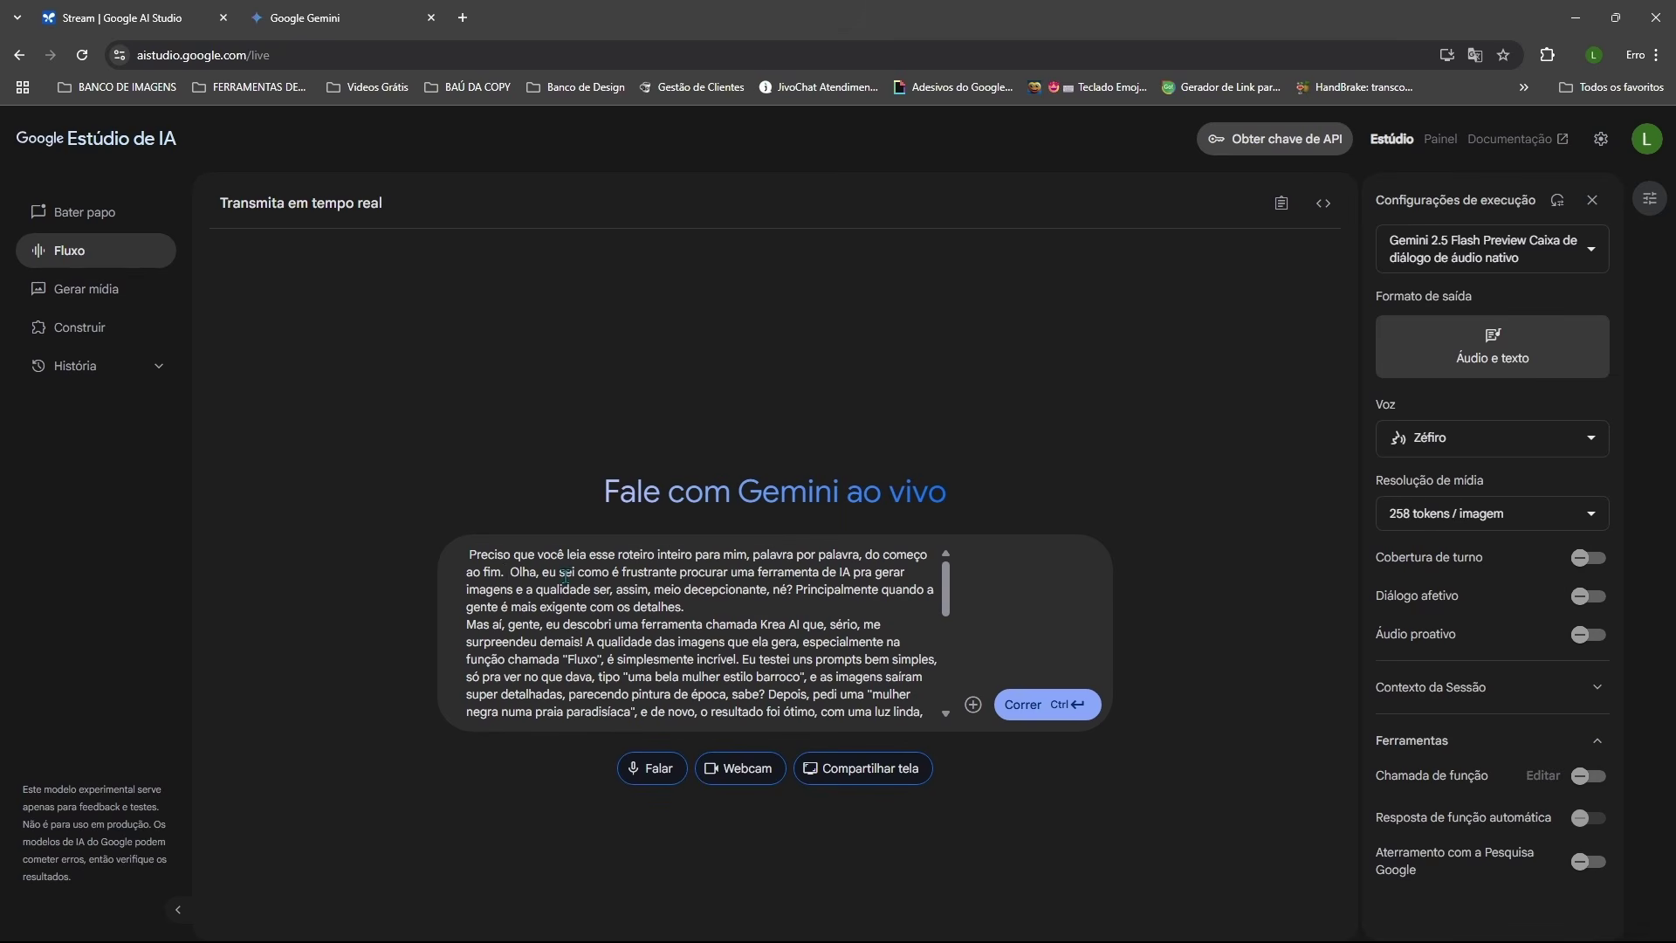
{"action": "key", "text": "BackSpace"}
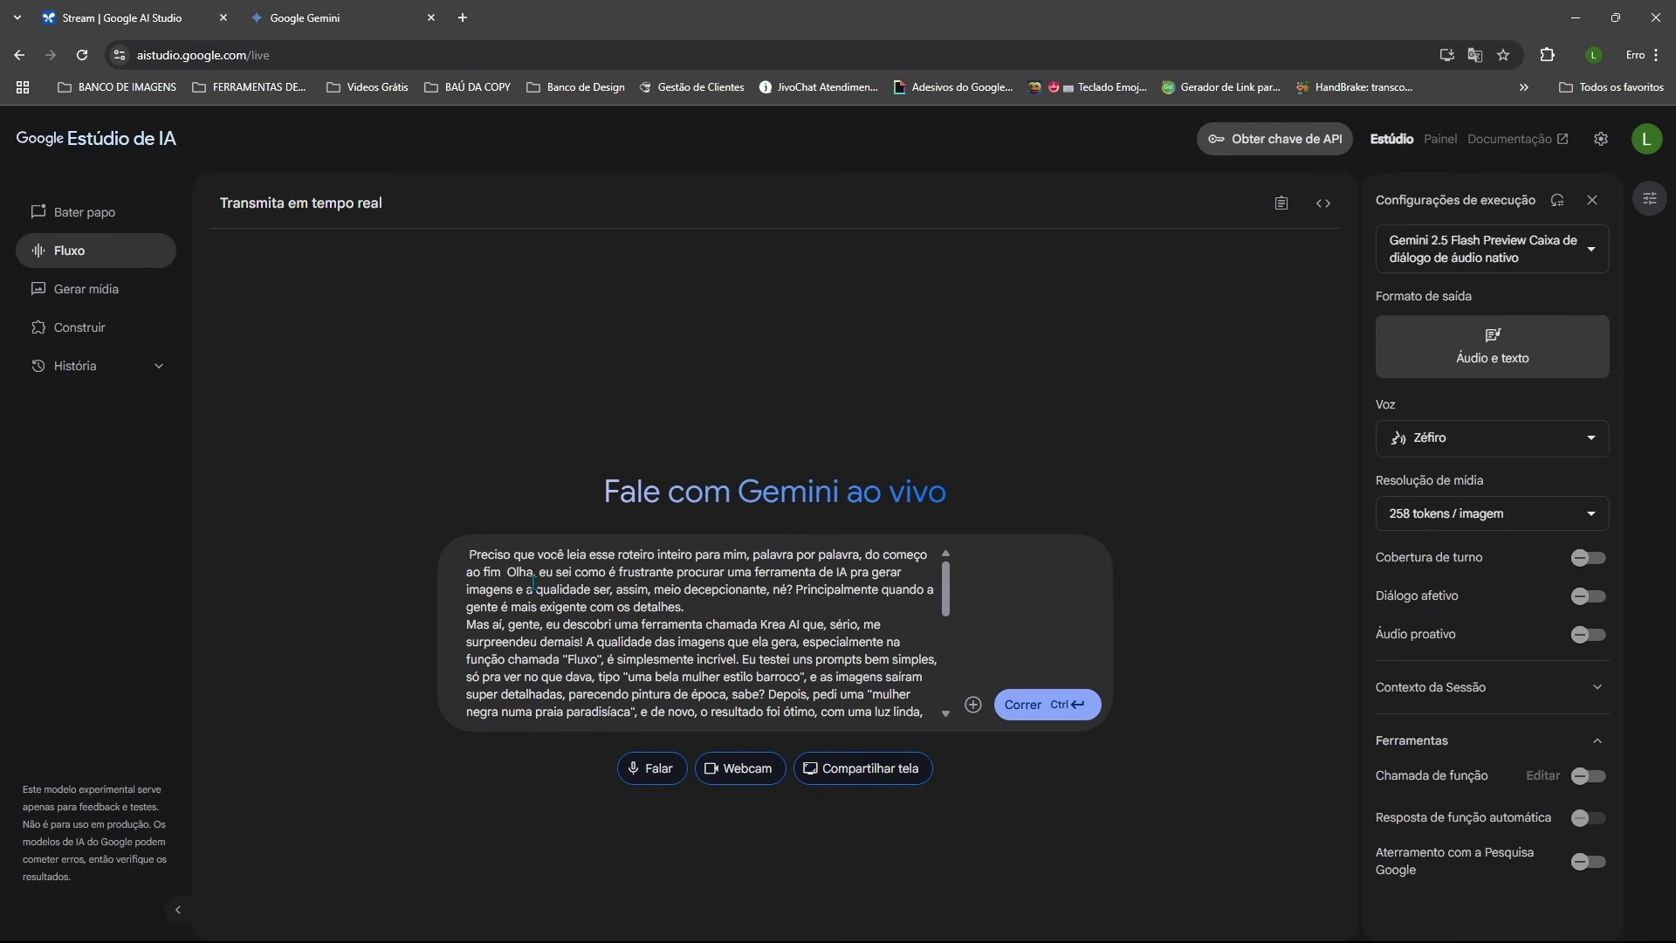
{"action": "type", "text": ":"}
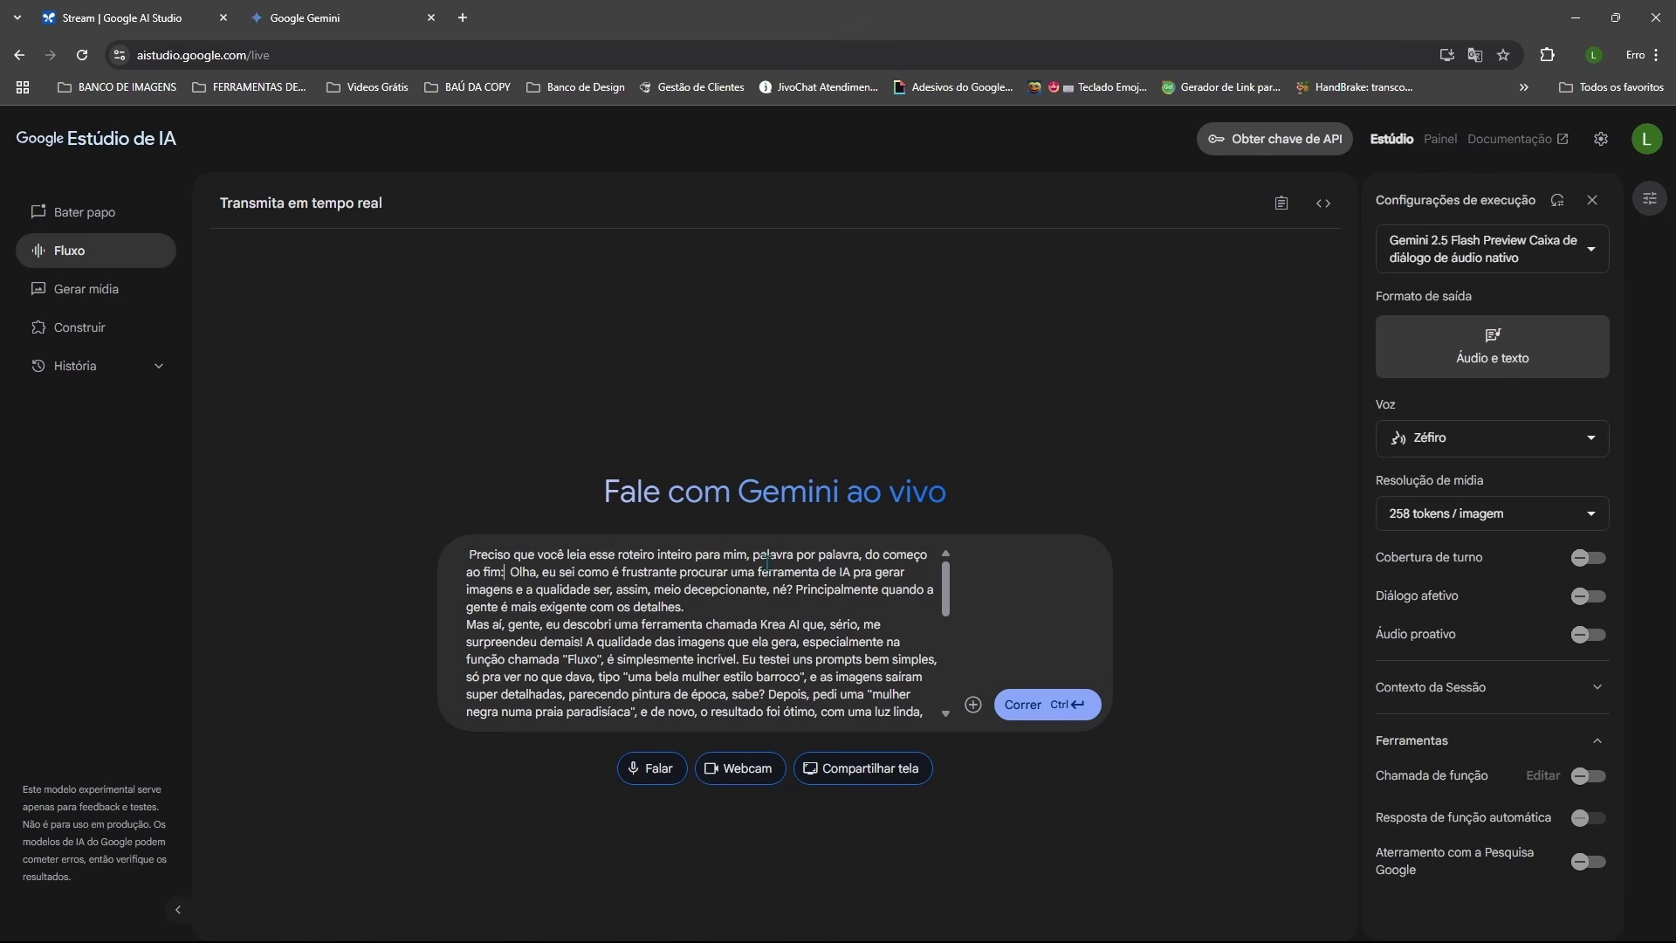
{"action": "left_click", "coordinate": [1554, 254]}
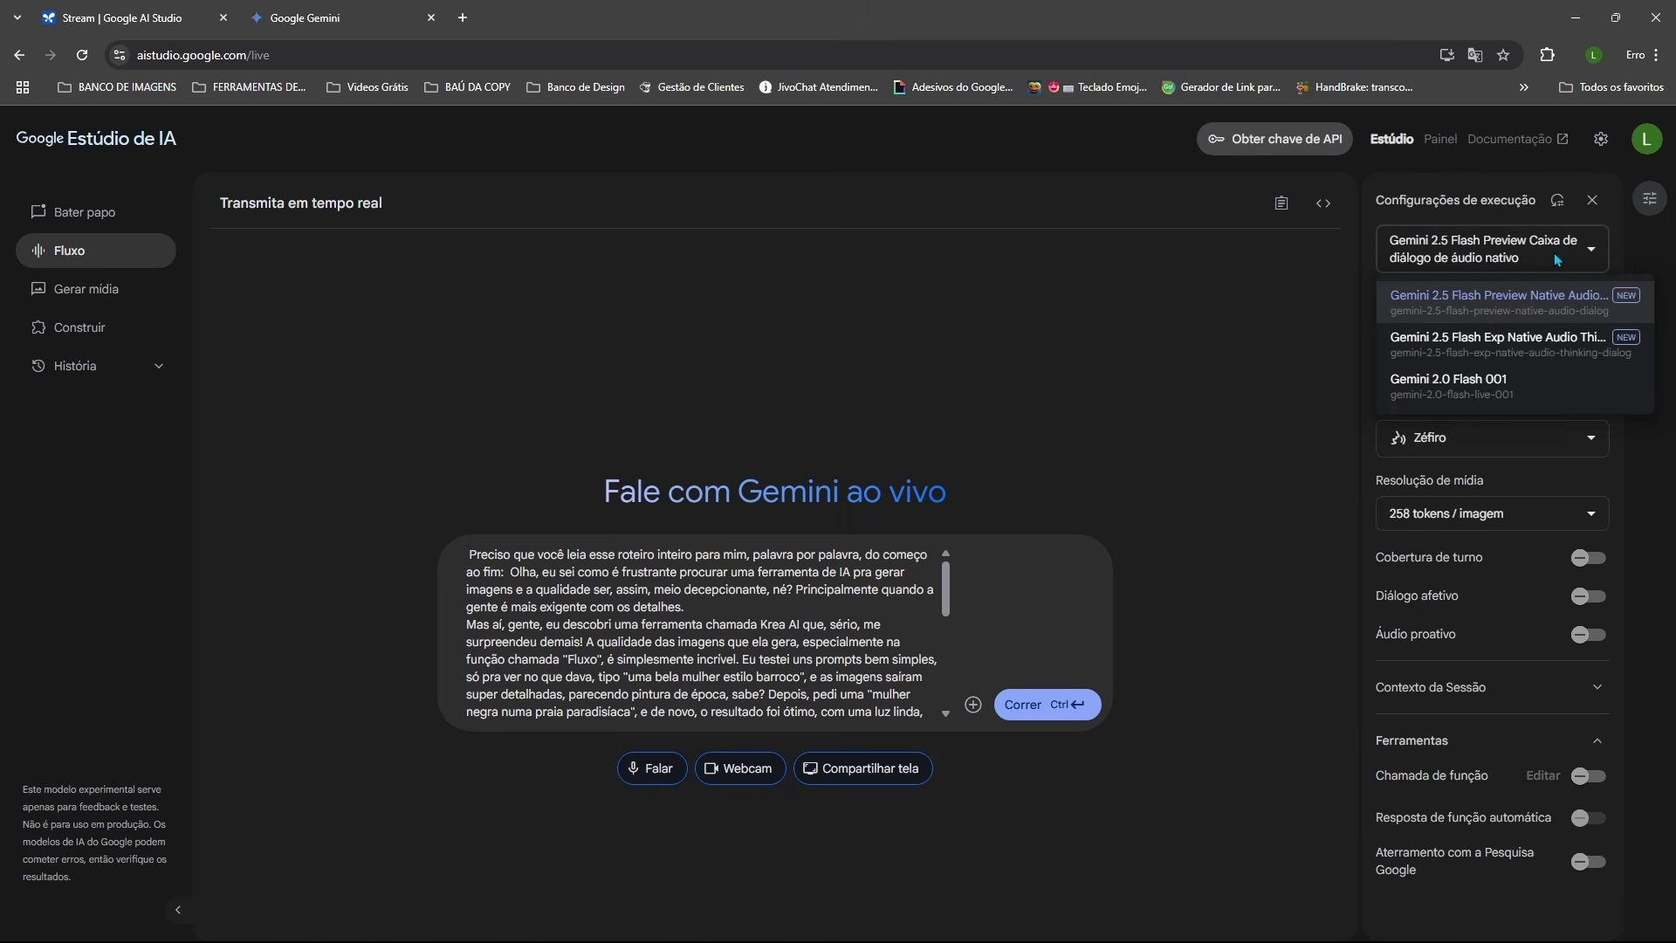
{"action": "left_click", "coordinate": [1518, 299]}
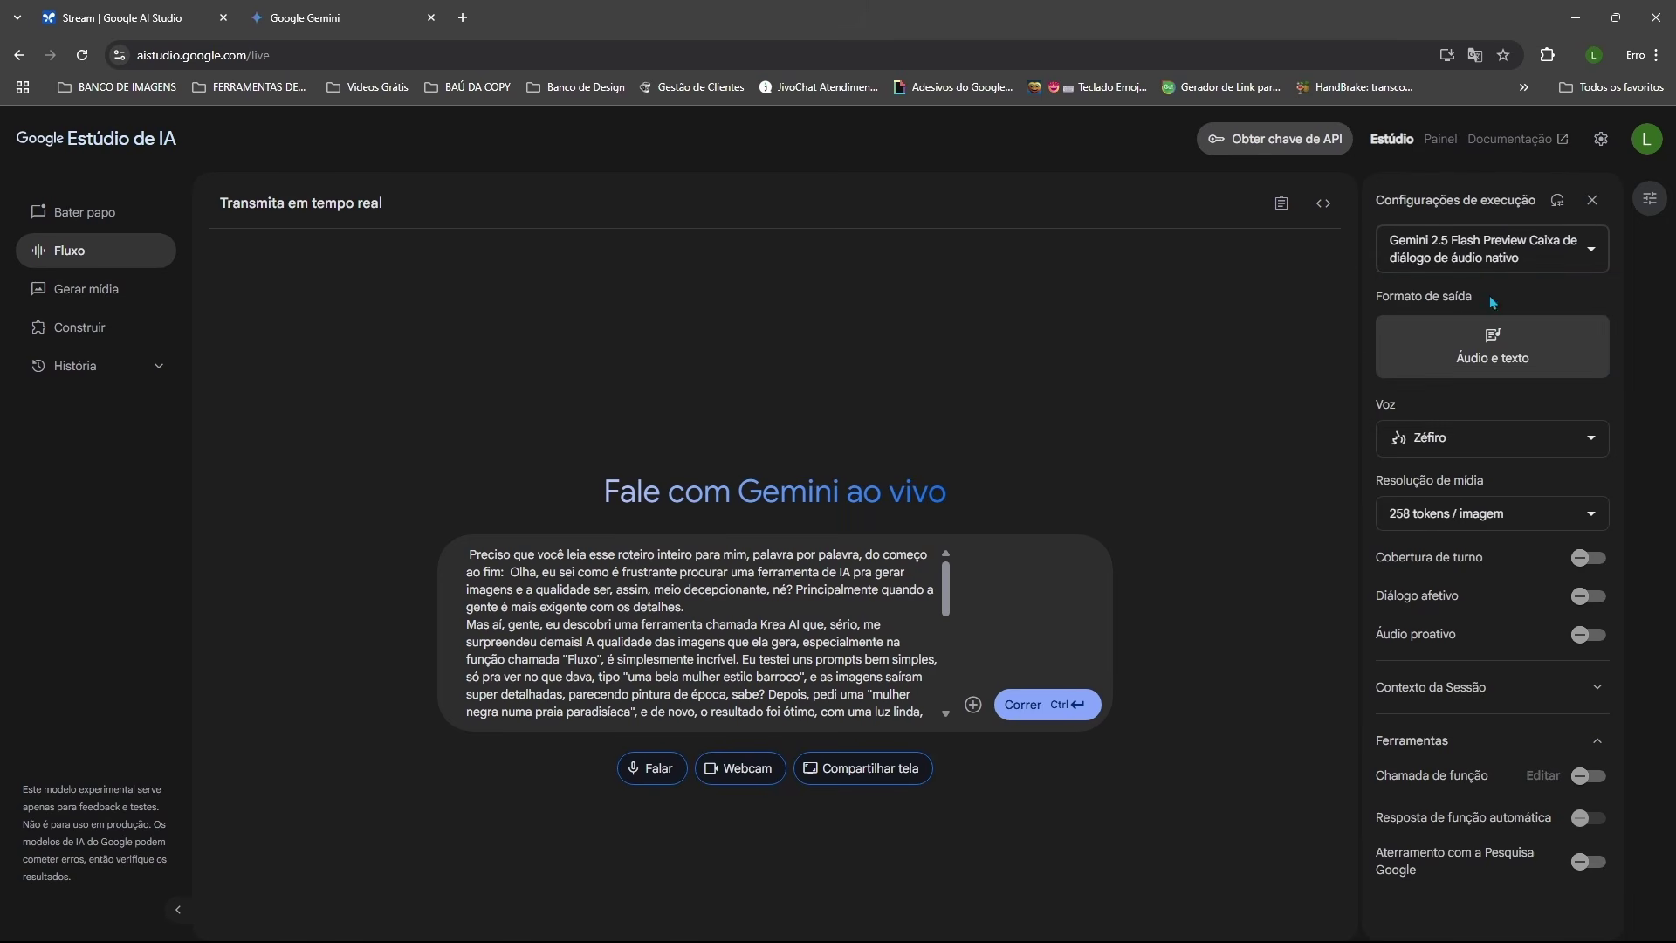
{"action": "left_click", "coordinate": [1590, 441]}
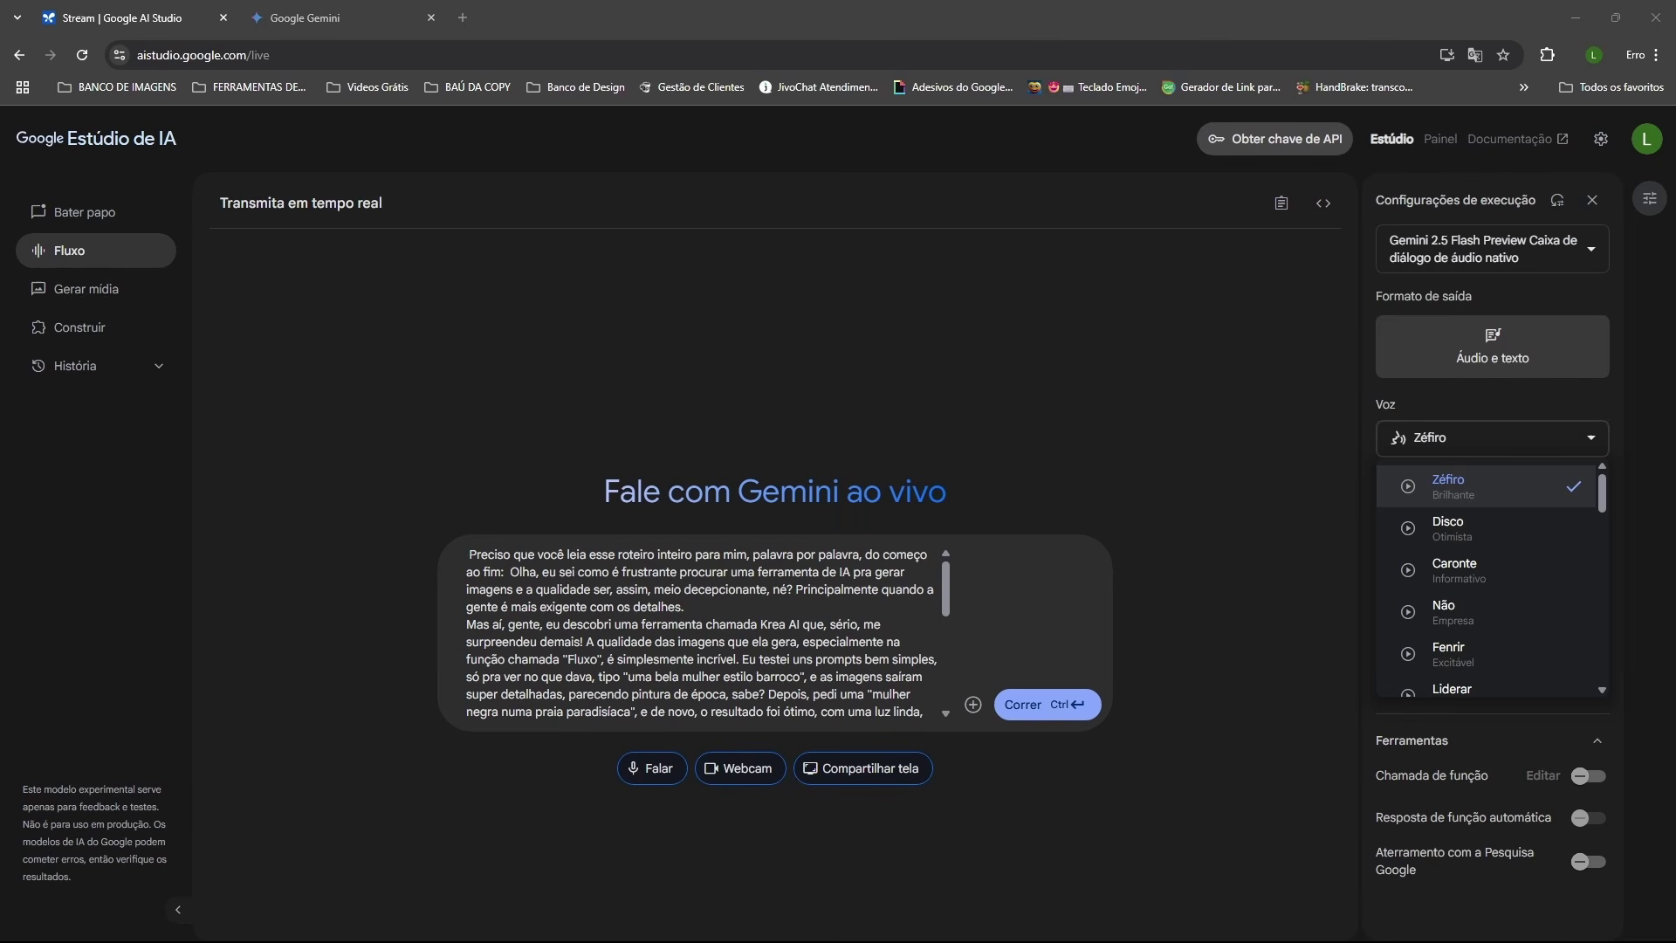
{"action": "scroll", "coordinate": [1511, 567], "scroll_direction": "down", "scroll_amount": 8}
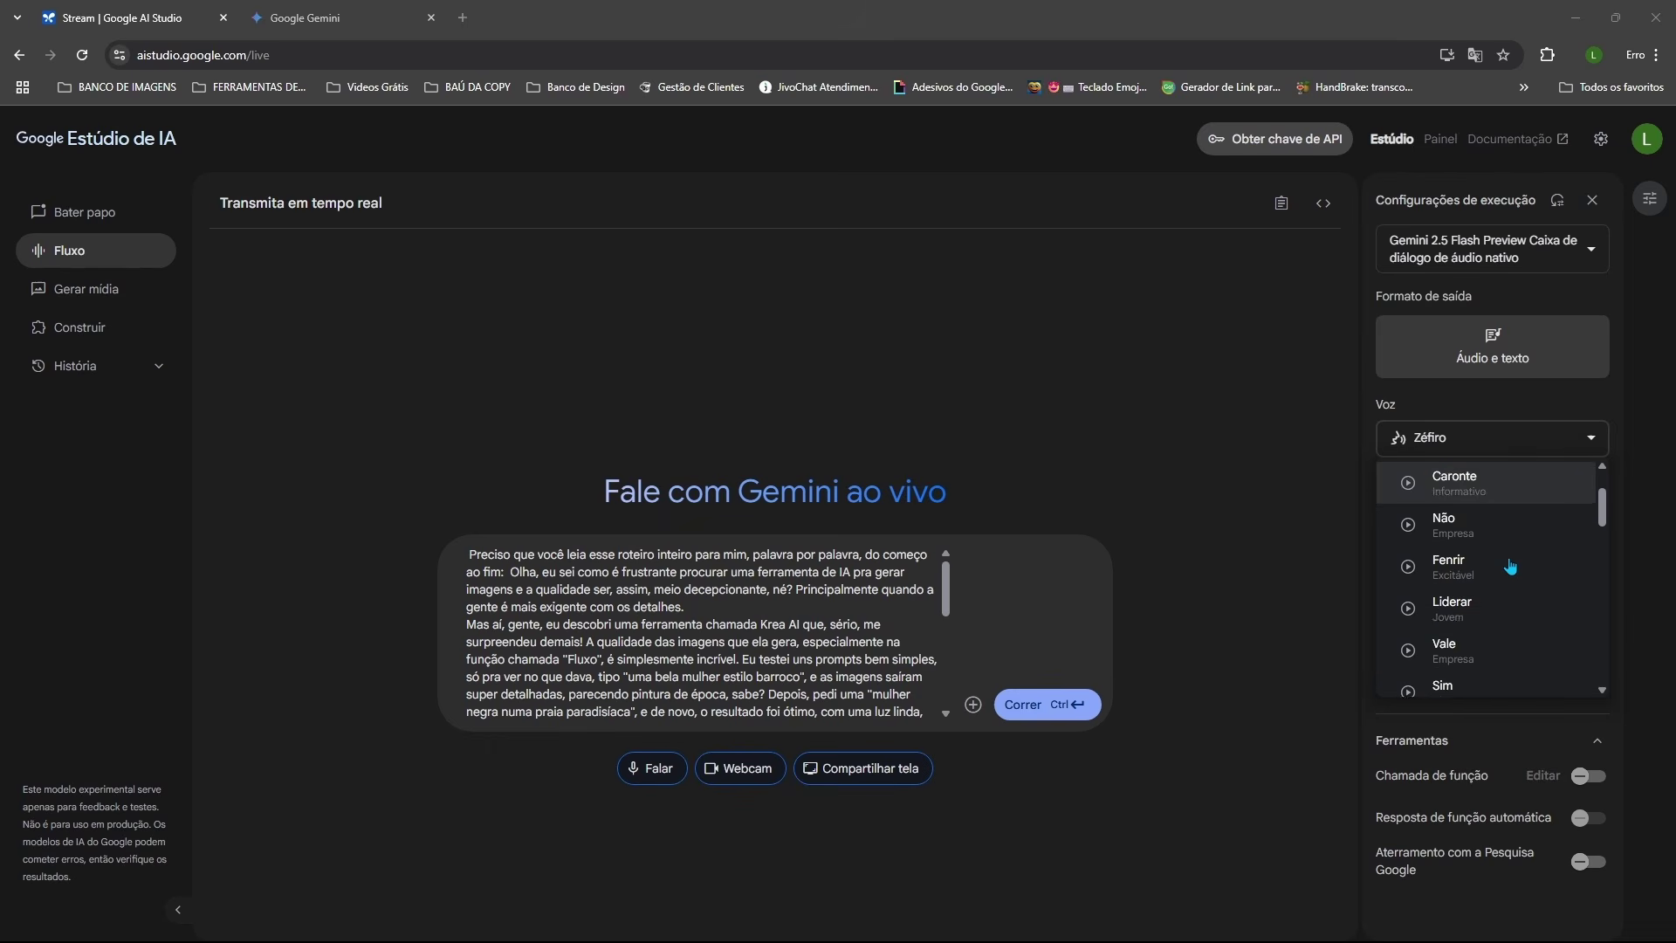
{"action": "scroll", "coordinate": [1510, 567], "scroll_direction": "down", "scroll_amount": 5}
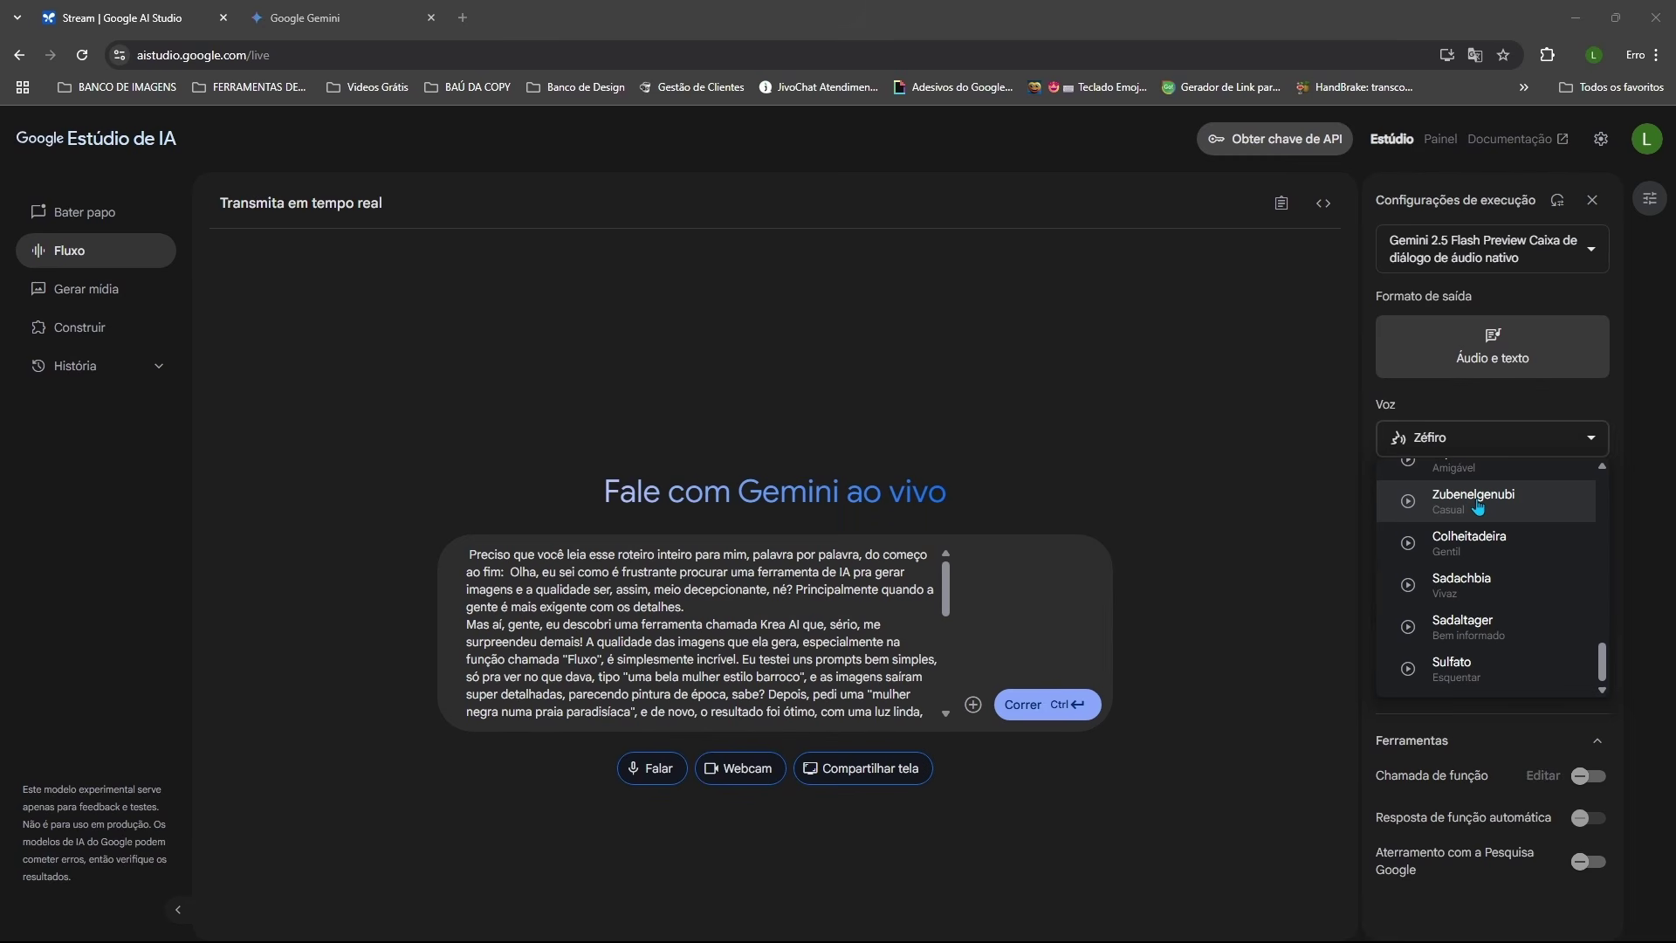
{"action": "left_click", "coordinate": [1478, 506]}
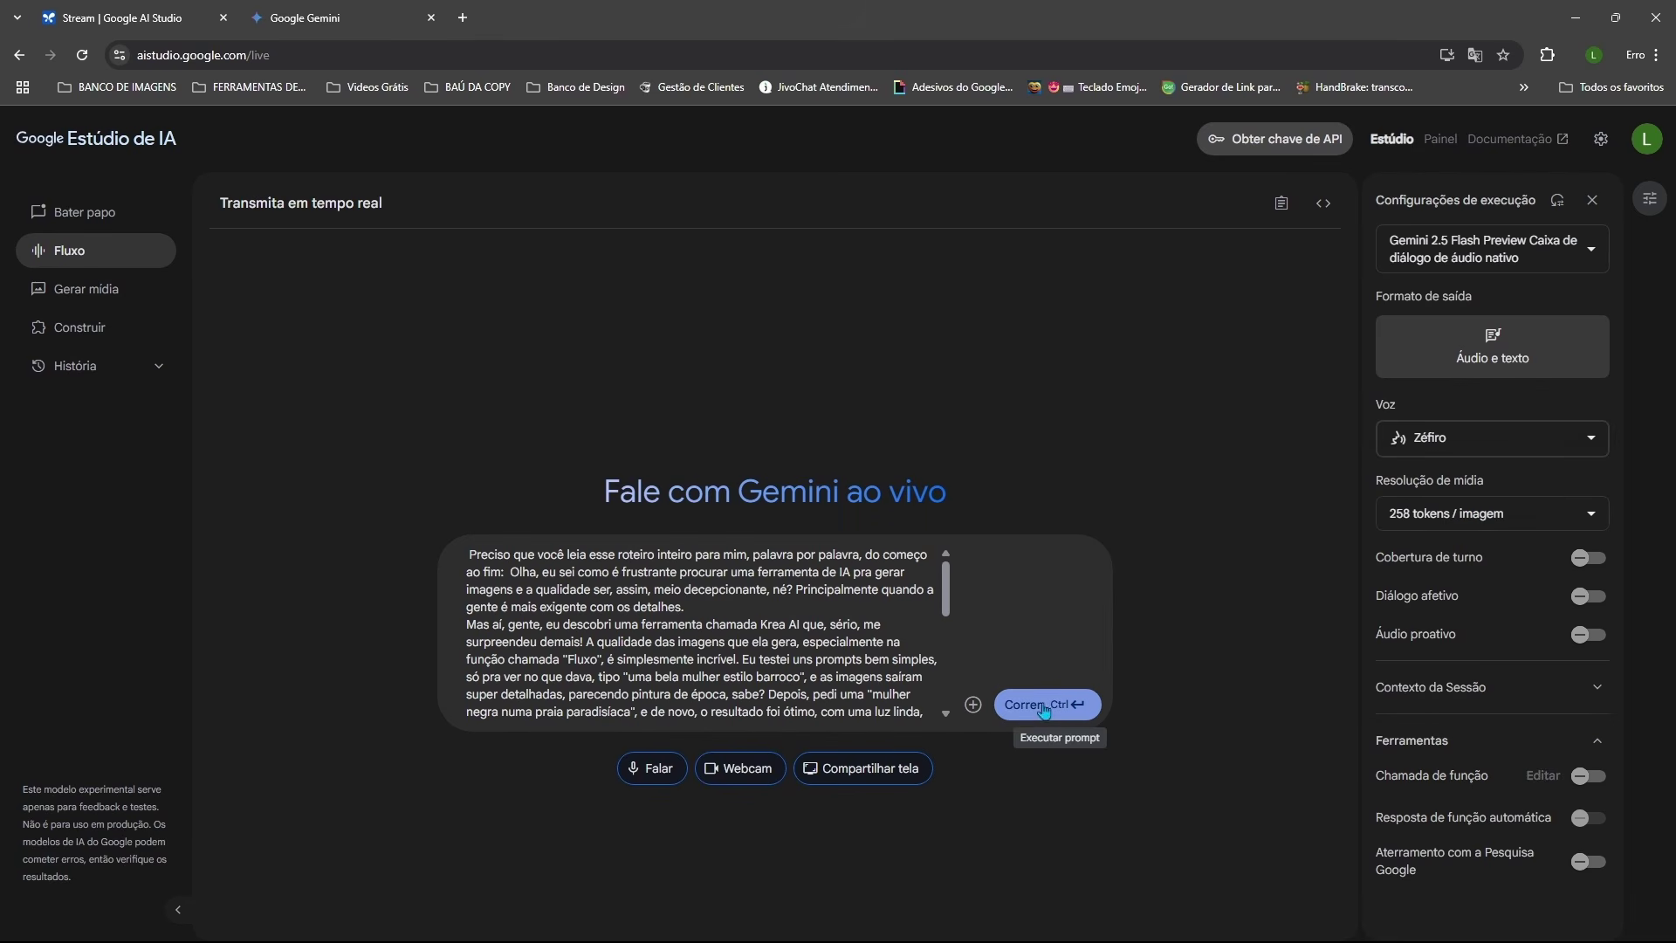
Step: Send the script so the live model reads it aloud as a 1:57 audio reply
{"action": "left_click", "coordinate": [1025, 723]}
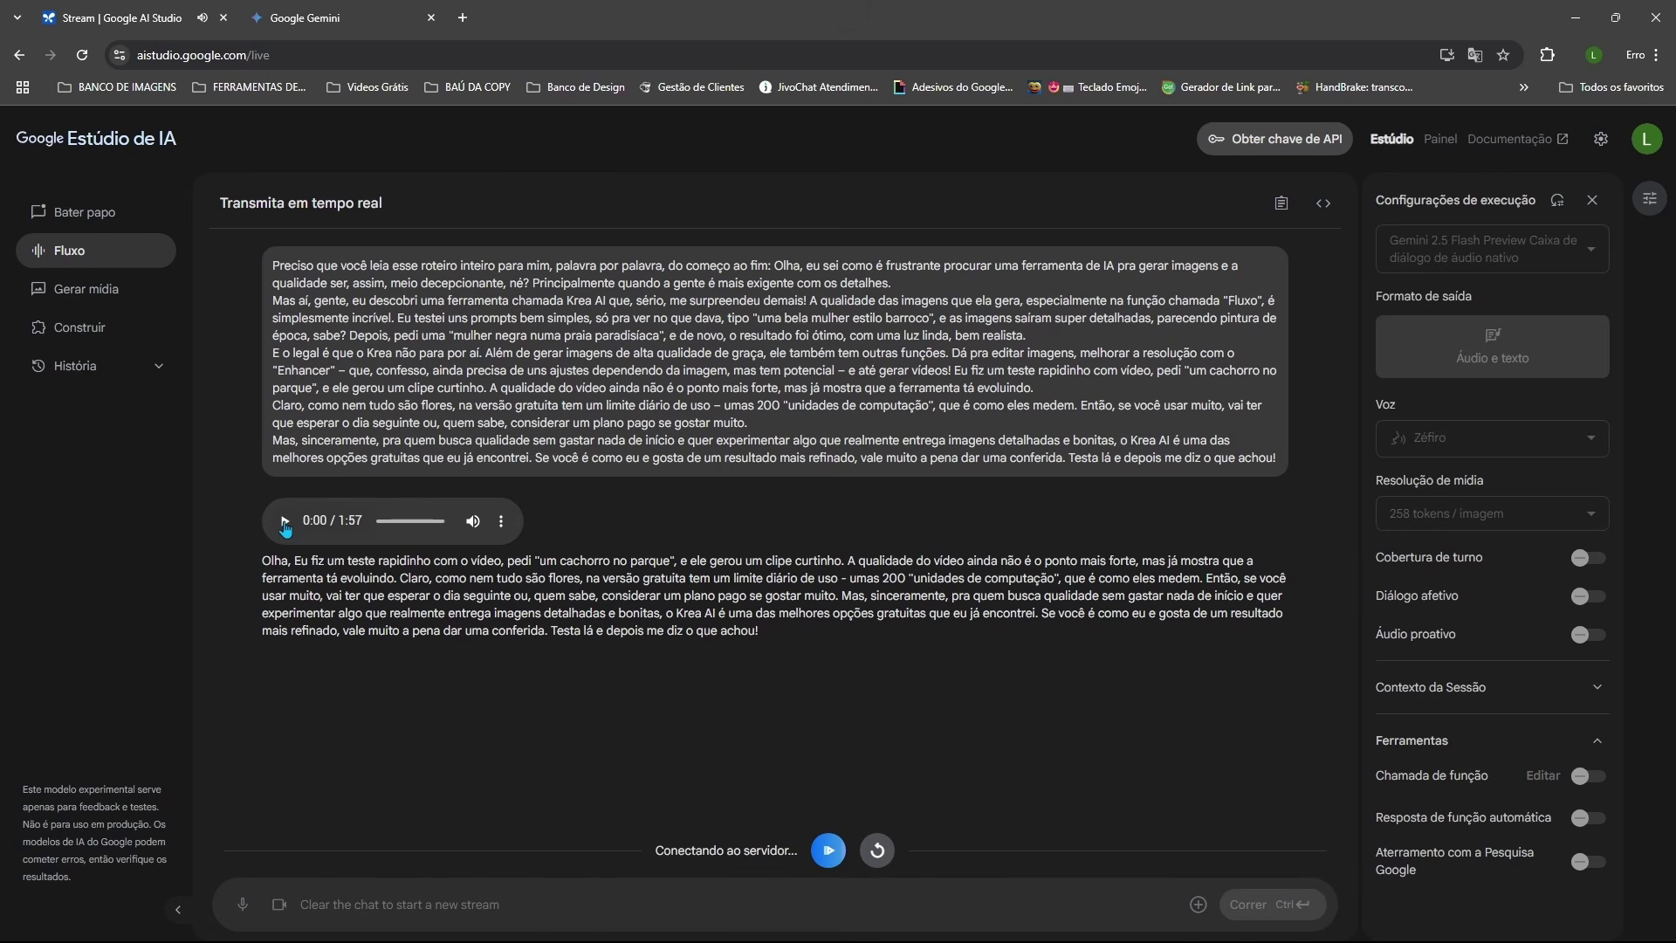
Step: Play the 1:57 audio reading and pause it at 0:27
{"action": "left_click", "coordinate": [284, 522]}
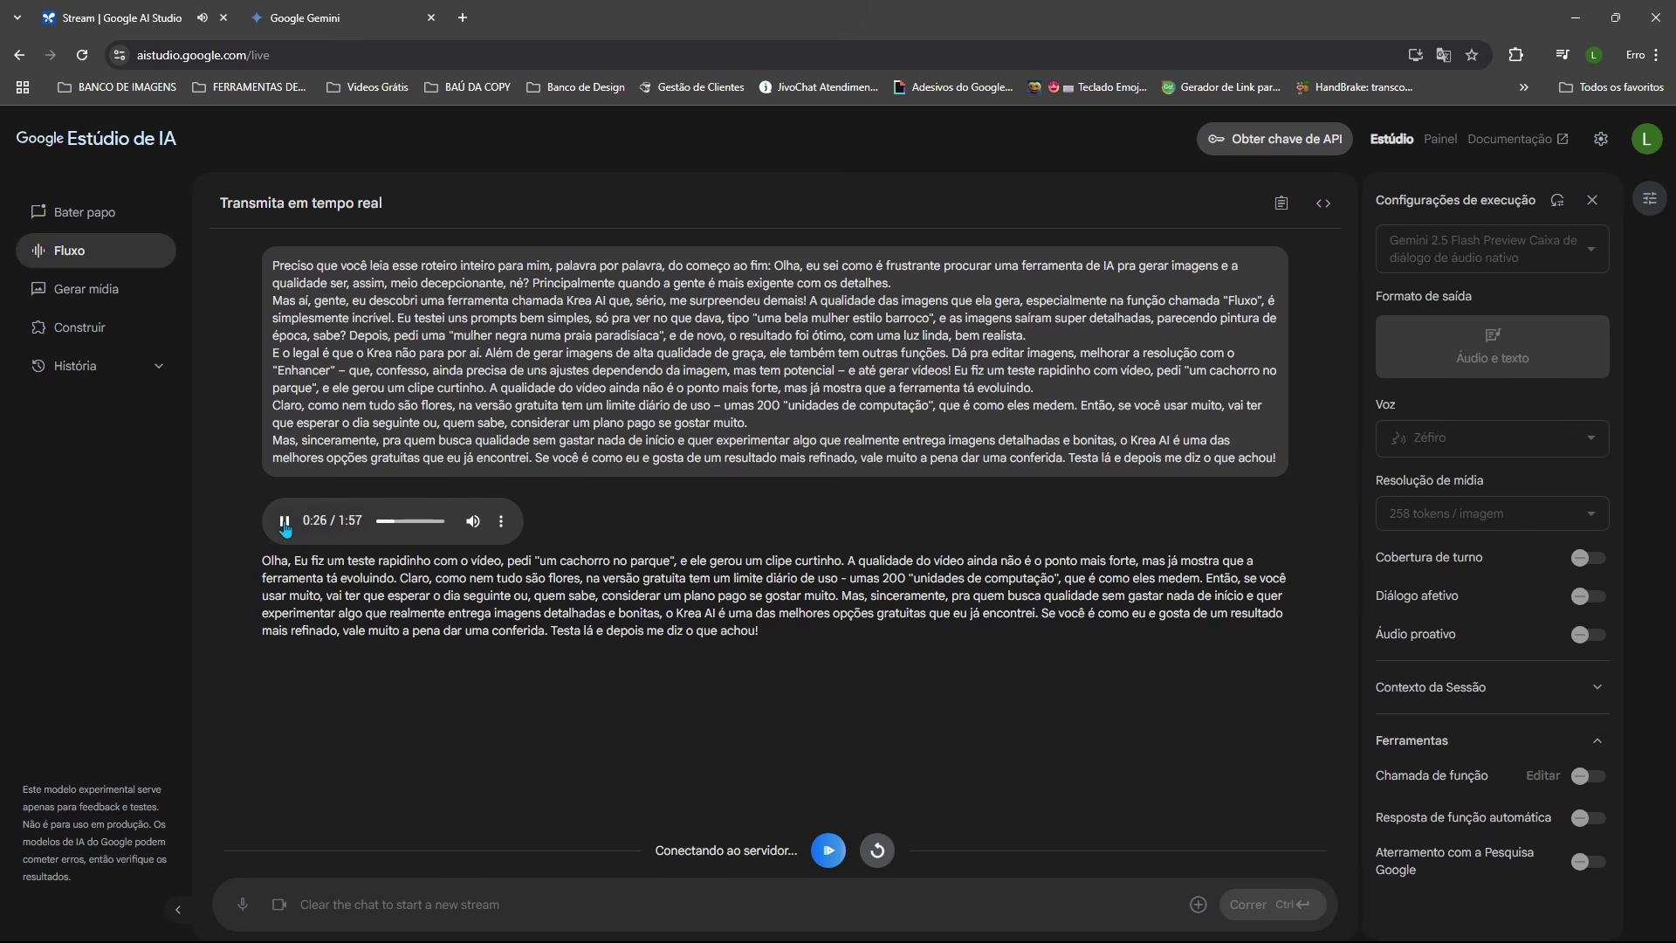
{"action": "left_click", "coordinate": [285, 523]}
{"action": "left_click_drag", "start_coordinate": [1254, 445], "coordinate": [1285, 463]}
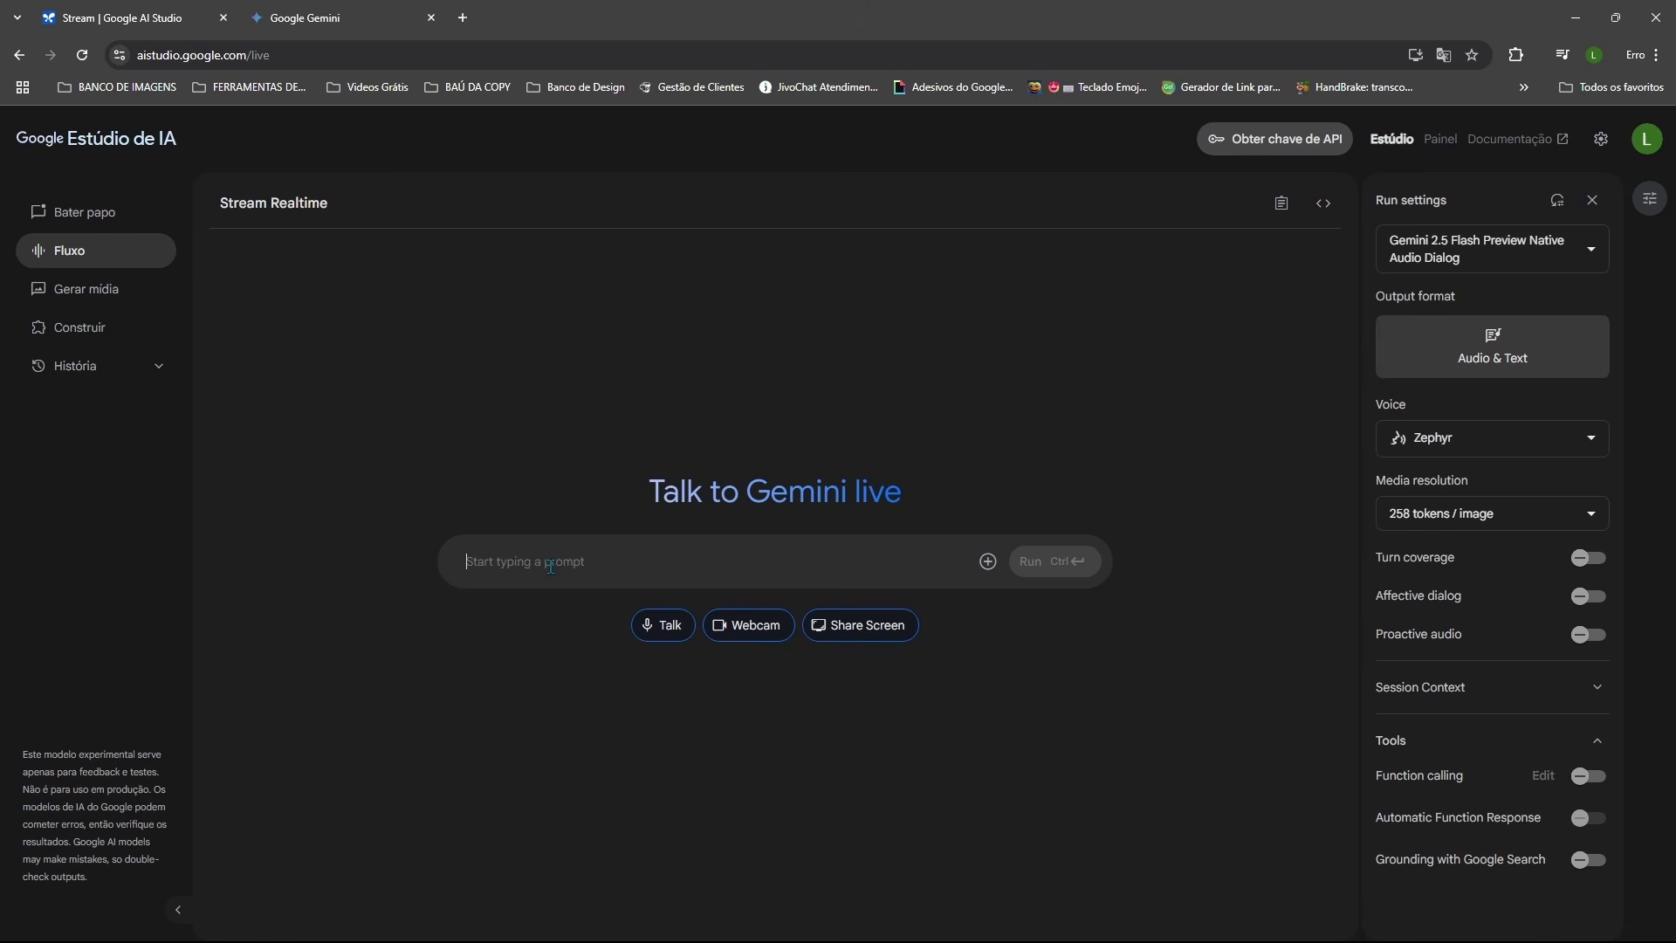
{"action": "key", "text": "ctrl+v"}
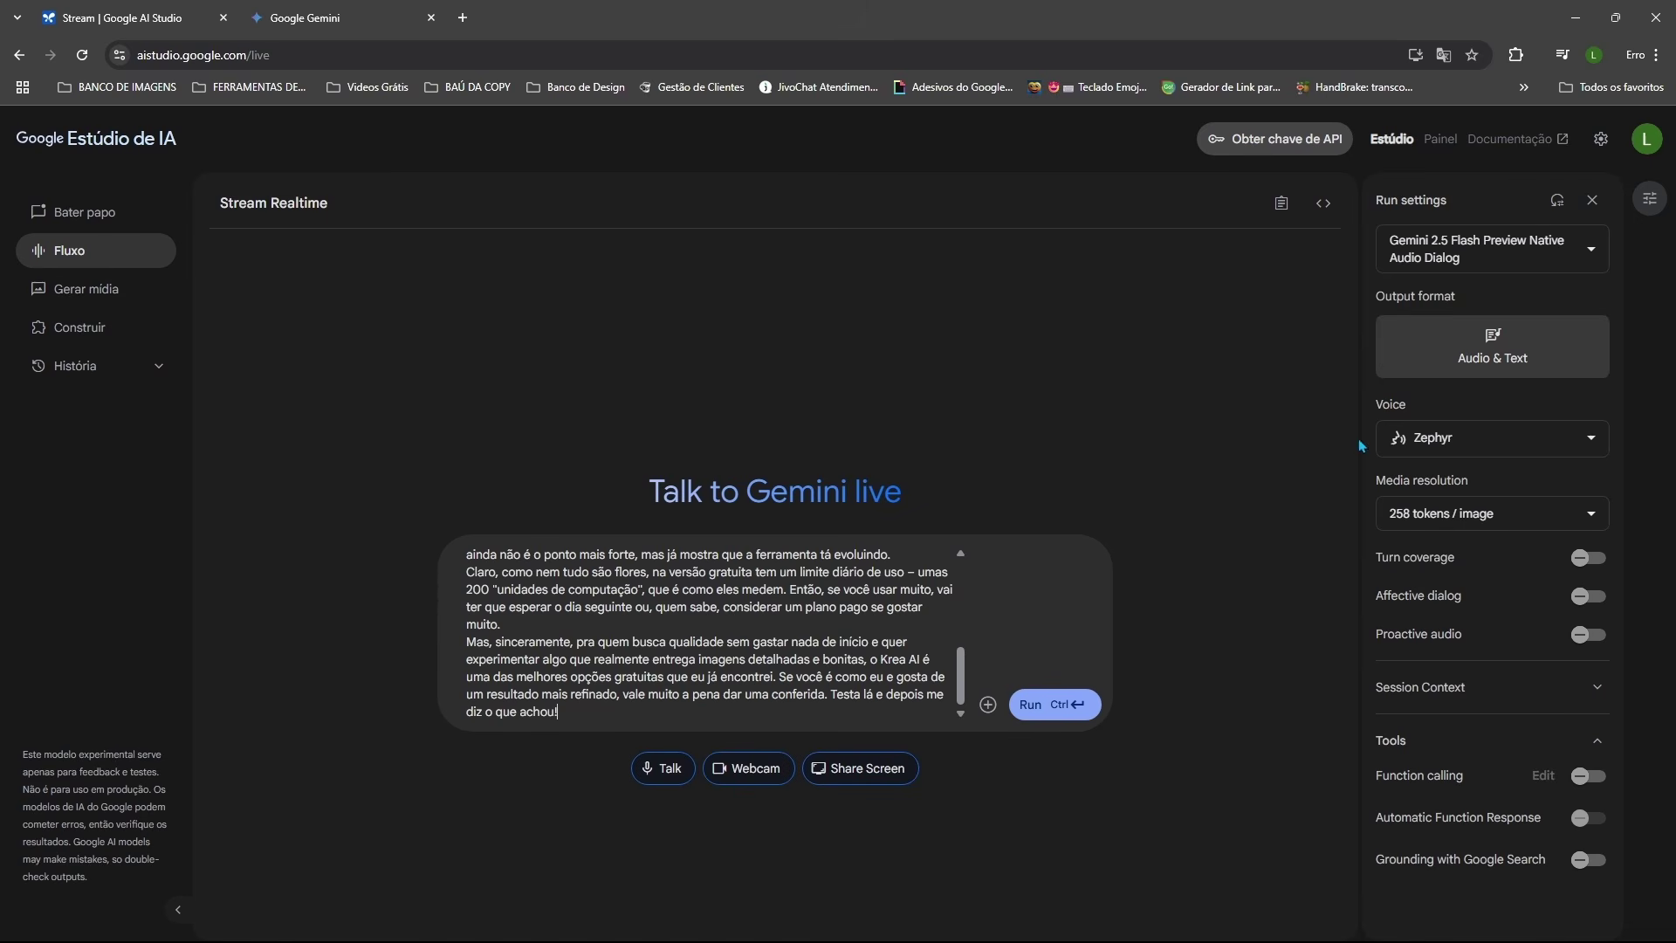
{"action": "left_click", "coordinate": [1534, 267]}
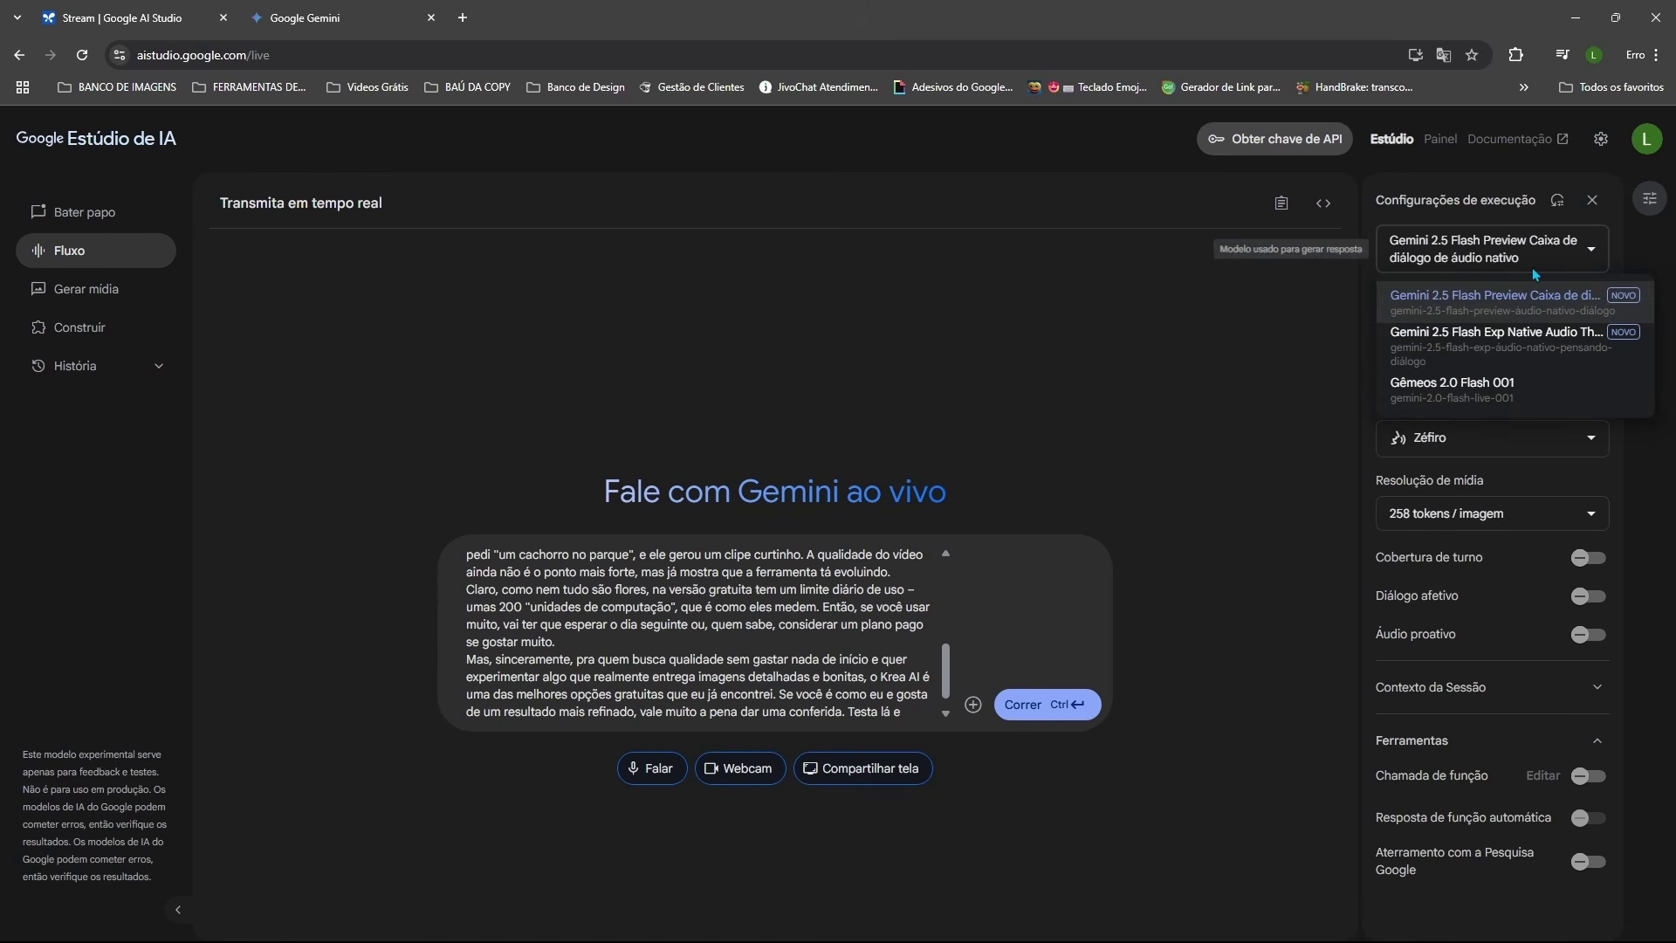
{"action": "left_click", "coordinate": [1495, 301]}
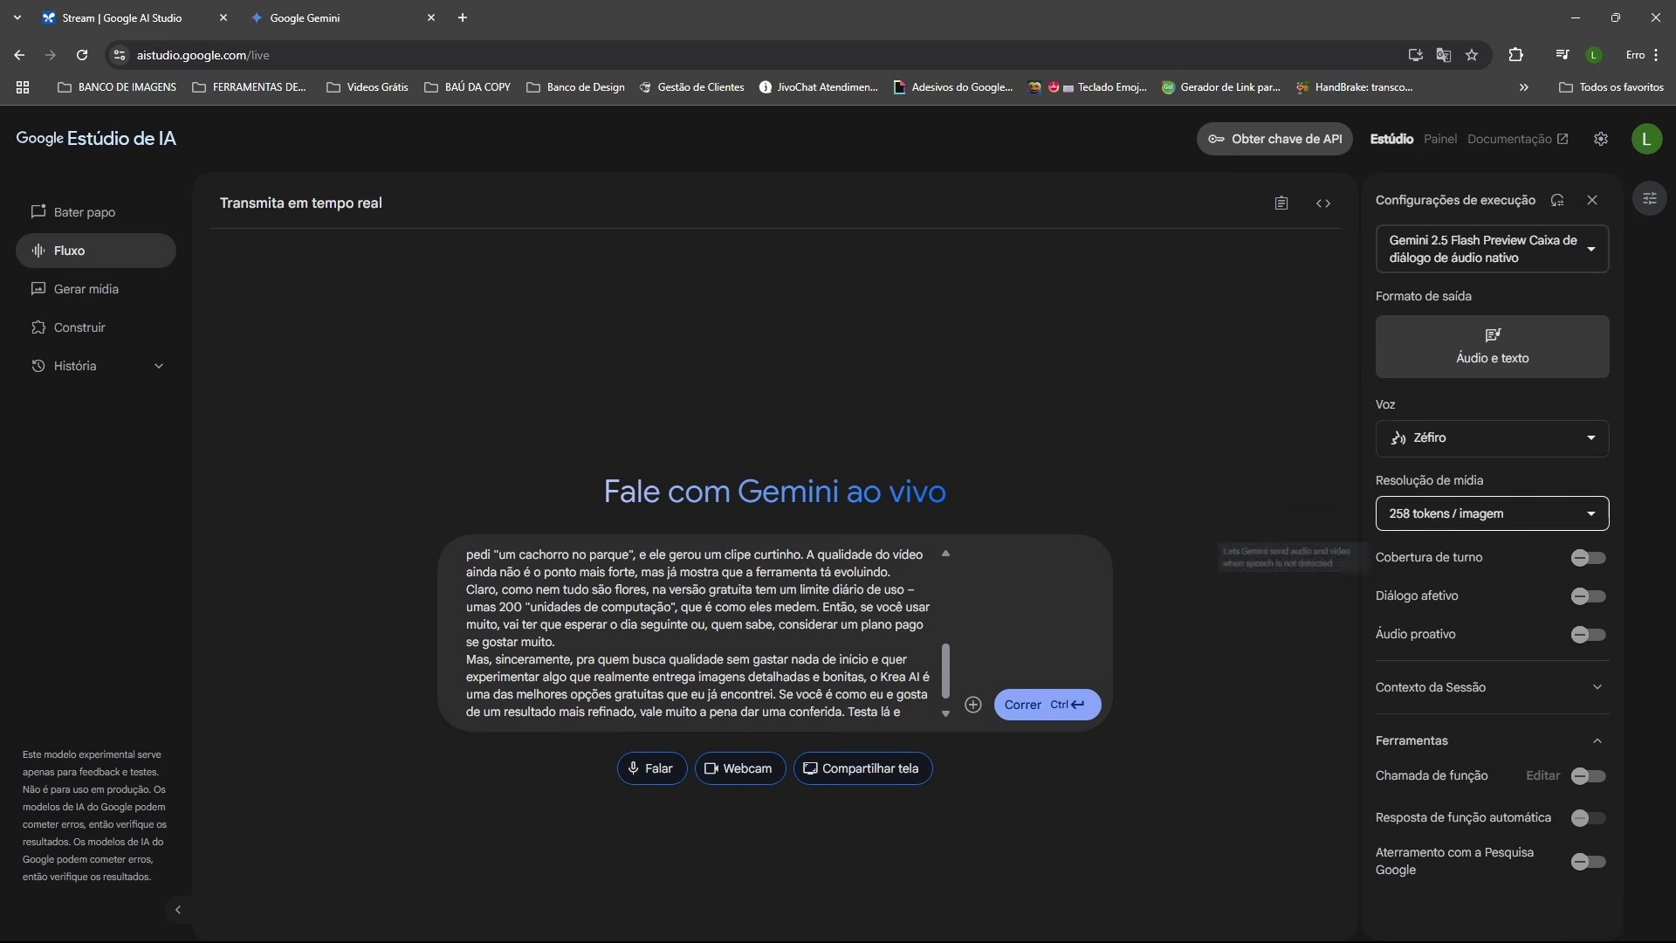
{"action": "left_click", "coordinate": [1585, 439]}
{"action": "scroll", "coordinate": [1546, 498], "scroll_direction": "down", "scroll_amount": 1}
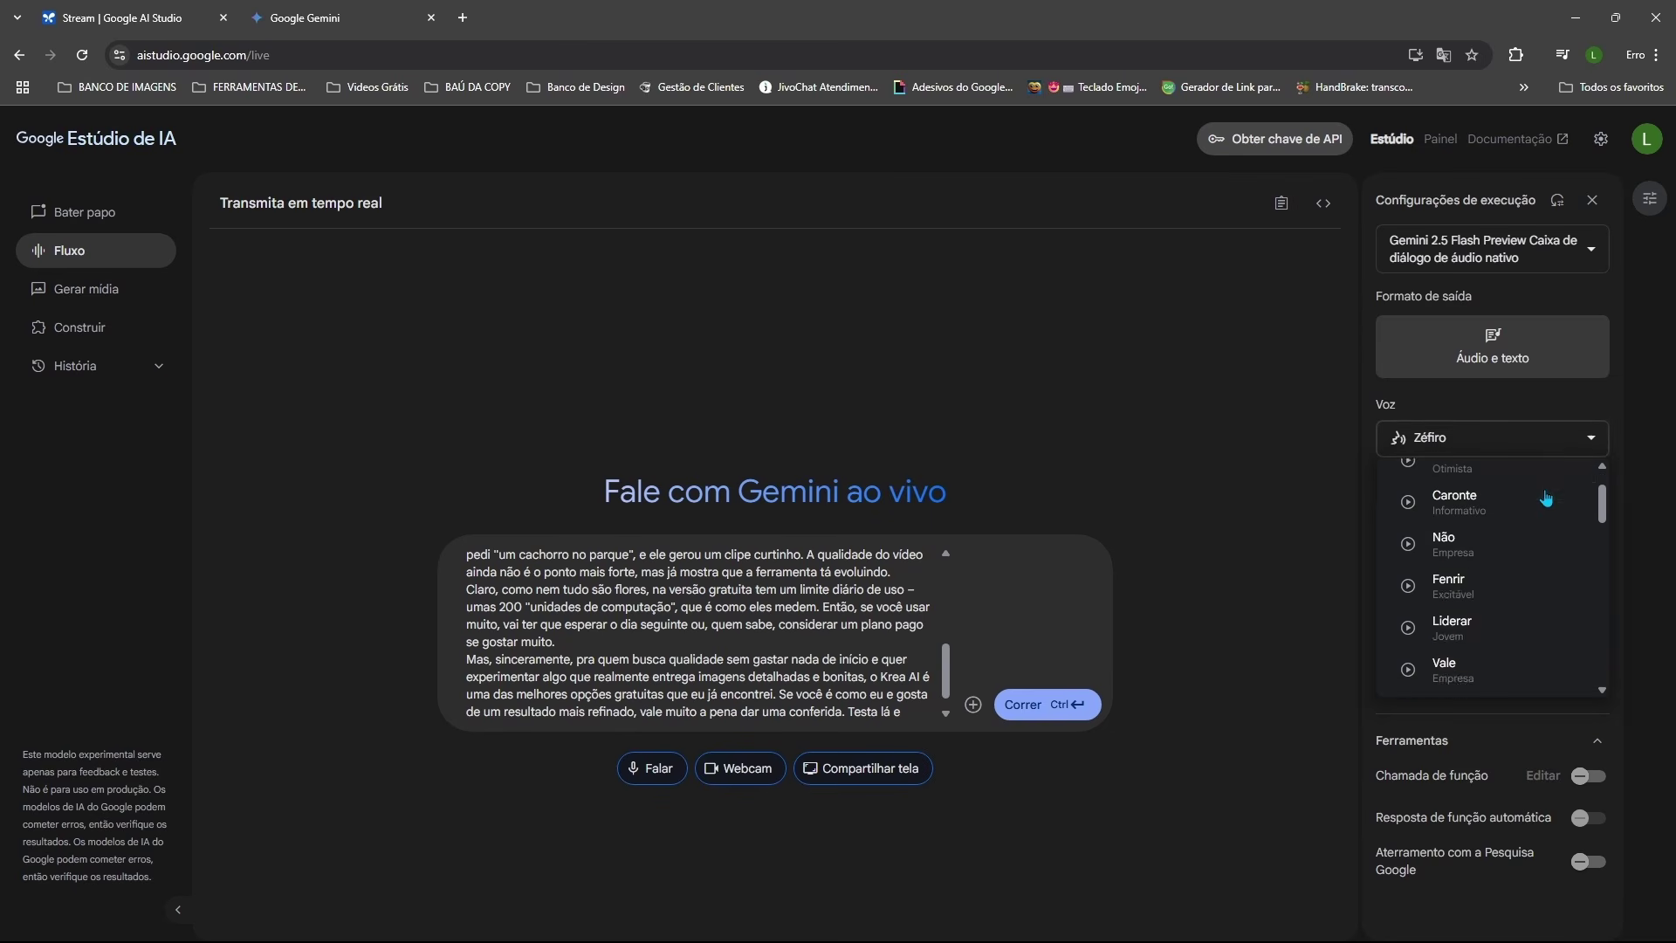
{"action": "scroll", "coordinate": [1546, 502], "scroll_direction": "down", "scroll_amount": 4}
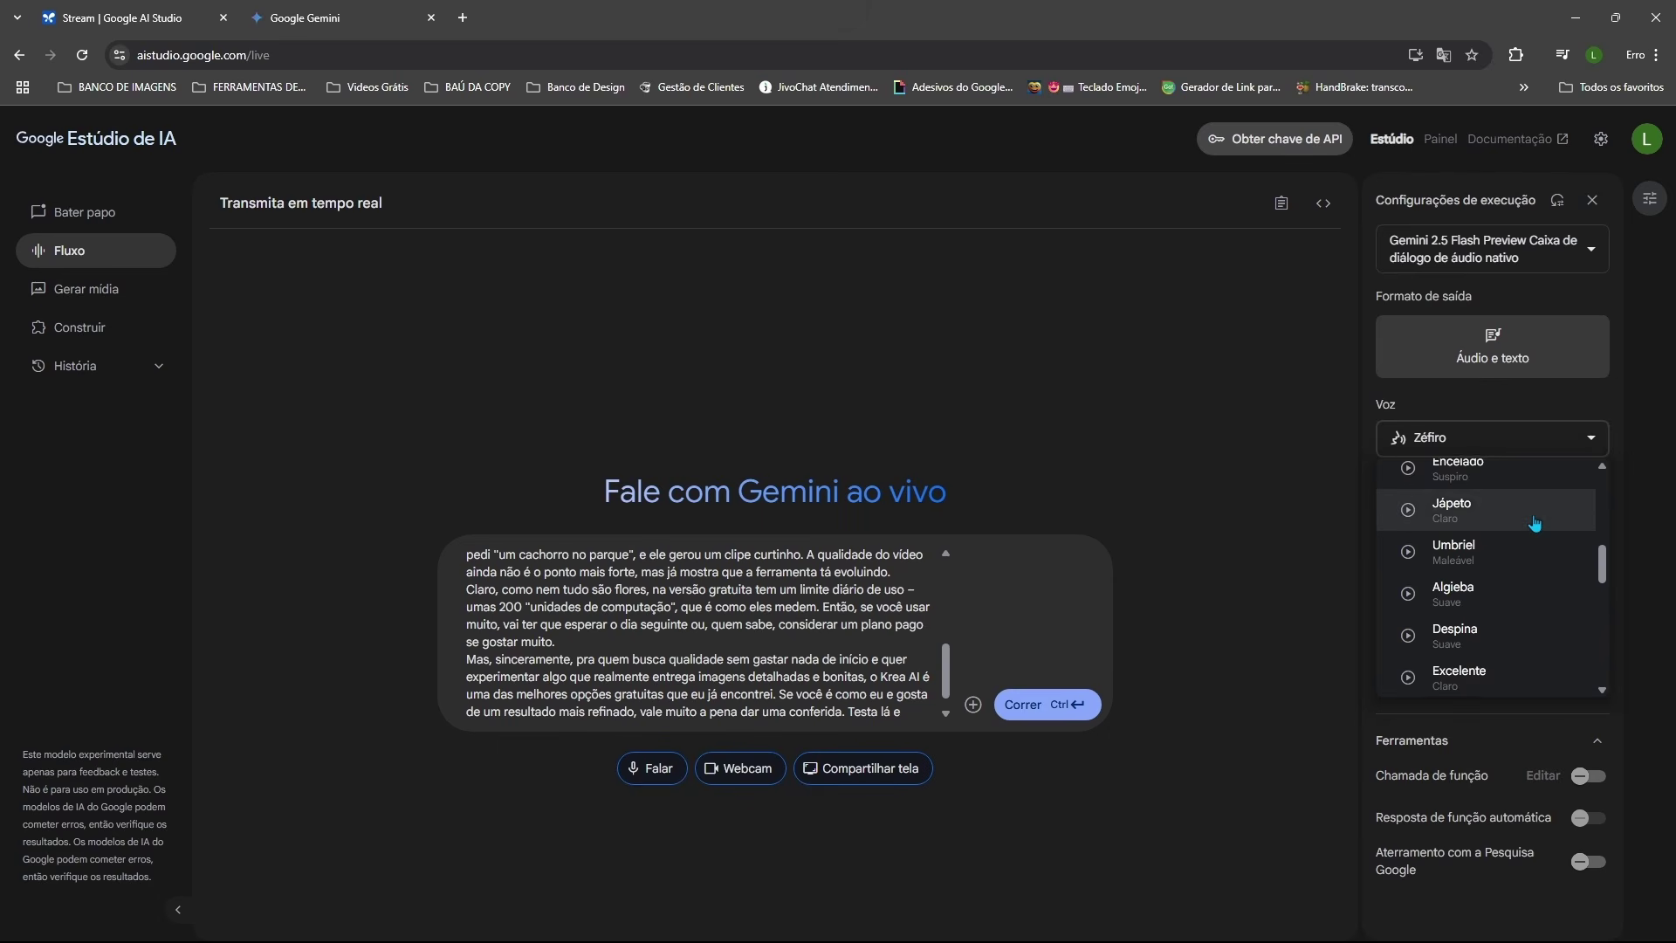
{"action": "scroll", "coordinate": [1535, 522], "scroll_direction": "down", "scroll_amount": 2}
{"action": "left_click", "coordinate": [1496, 630]}
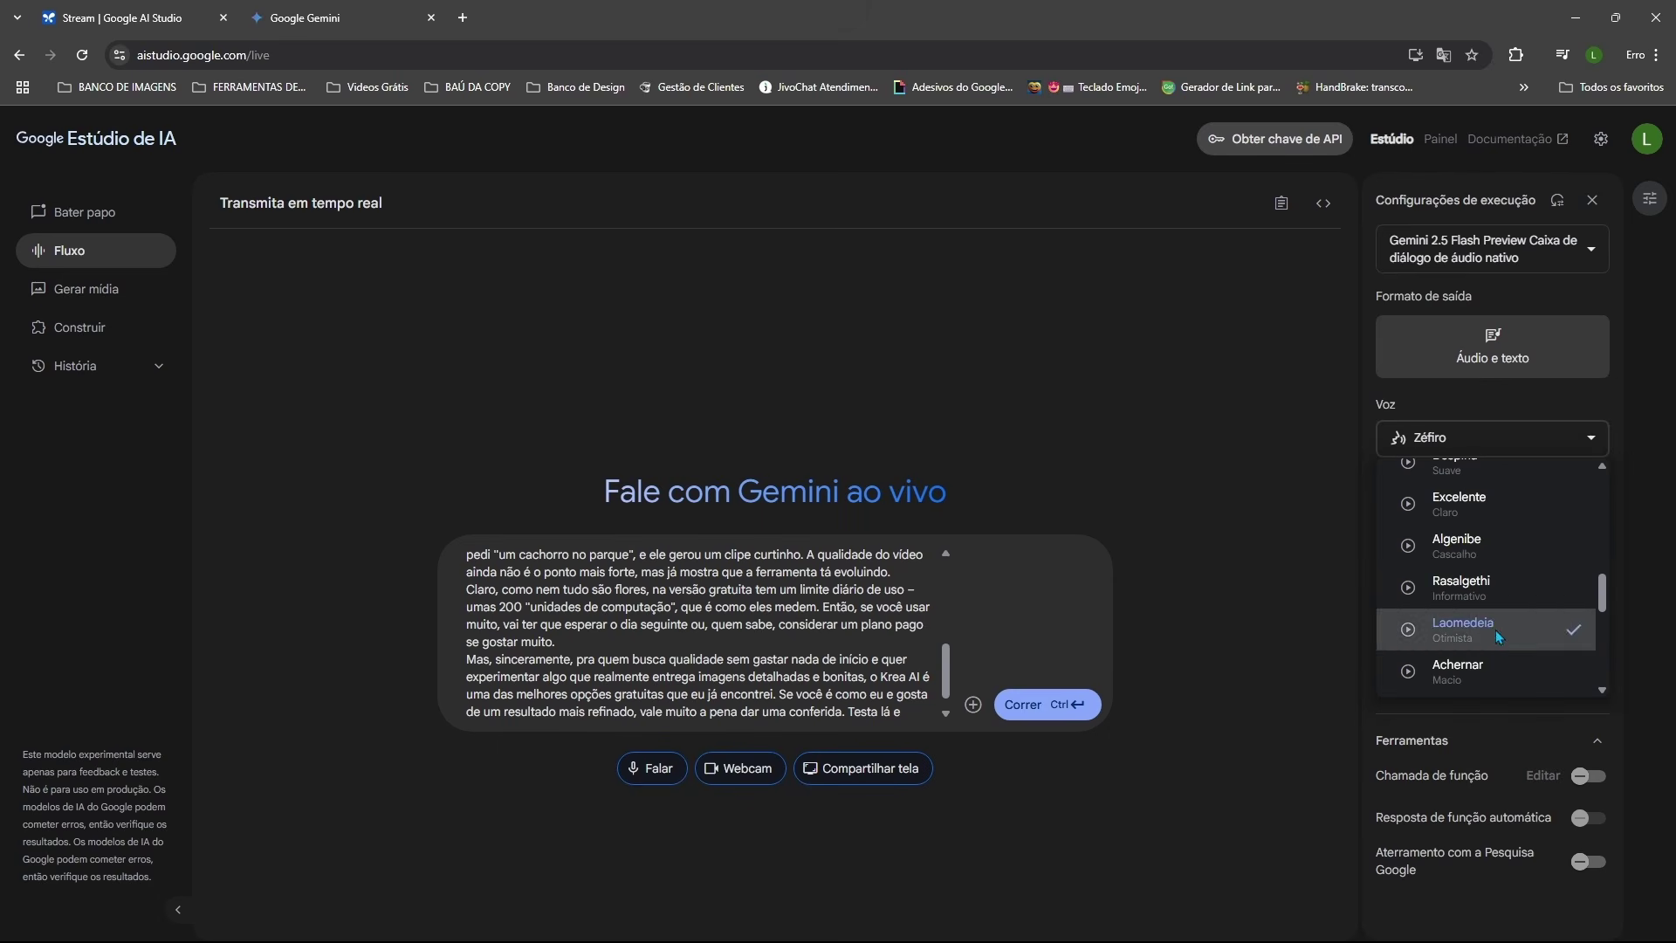
Step: Send the Portuguese script to the live model and play its 2:09 spoken reply up to 0:29
{"action": "left_click", "coordinate": [1027, 707]}
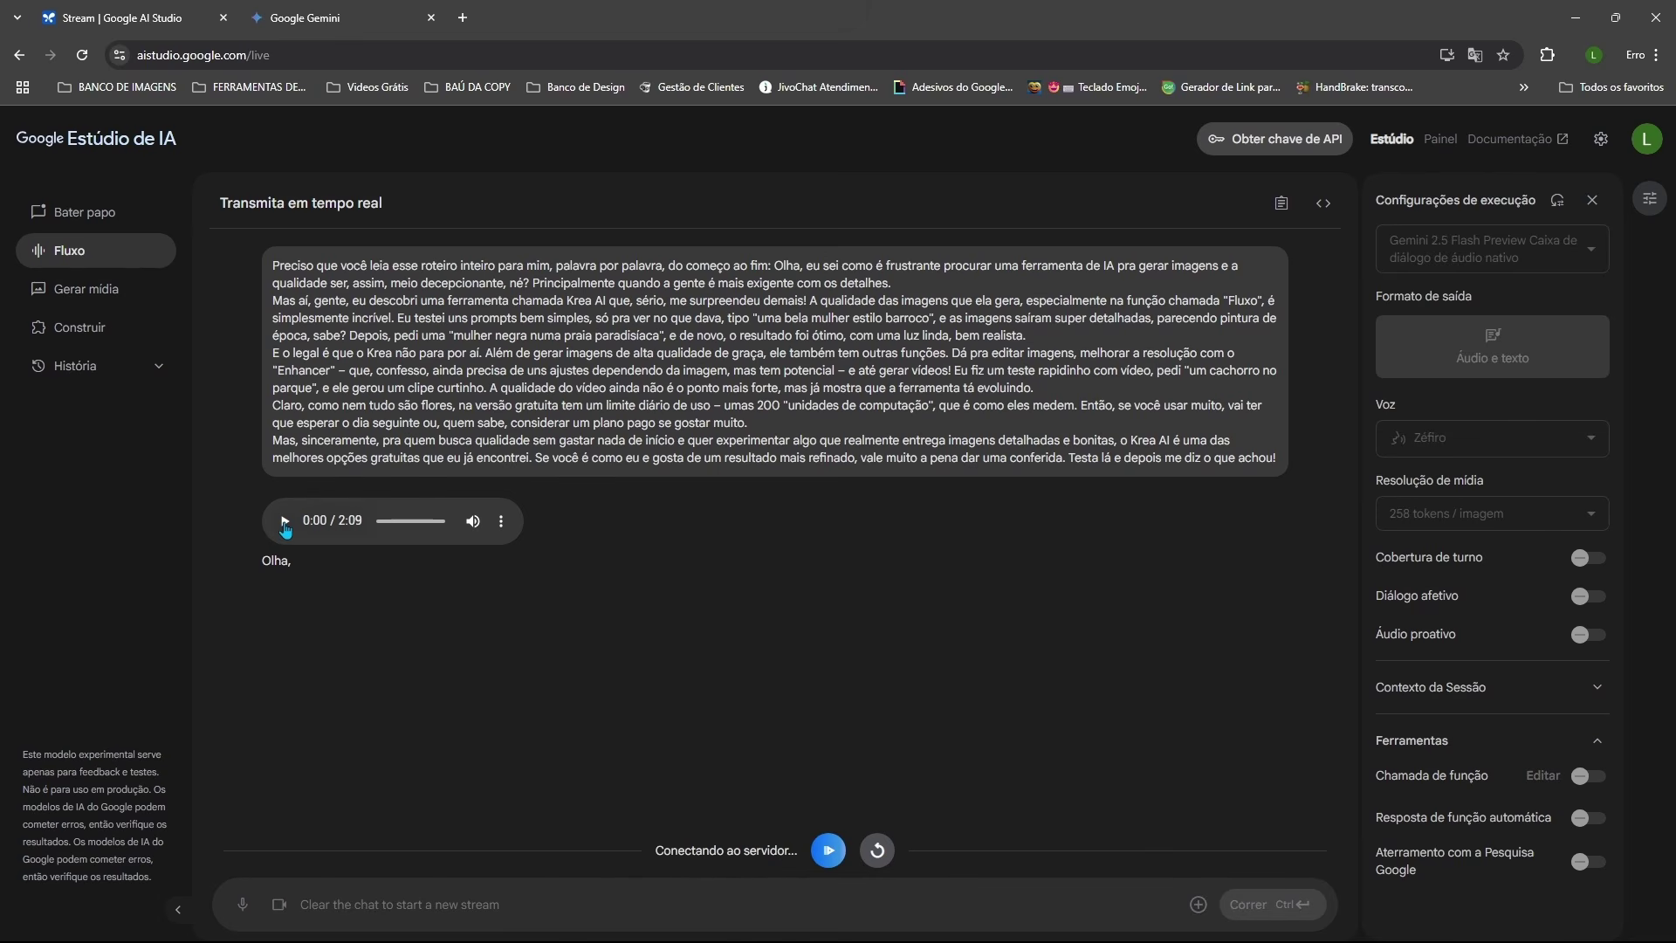
{"action": "left_click", "coordinate": [285, 523]}
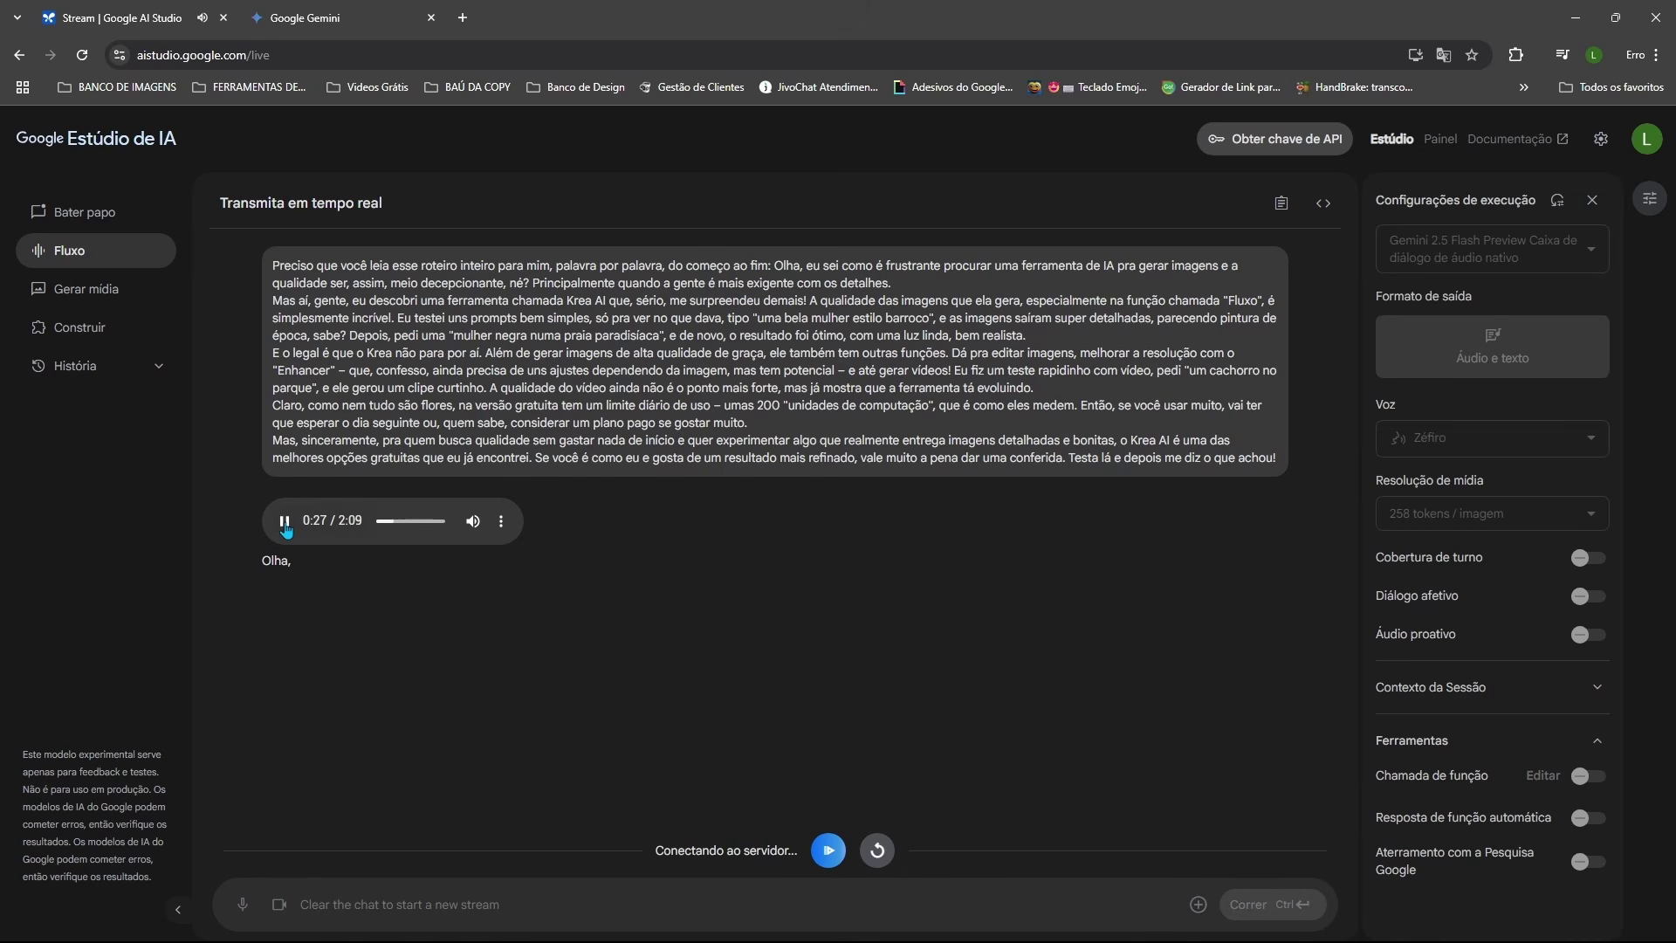
{"action": "left_click", "coordinate": [284, 522]}
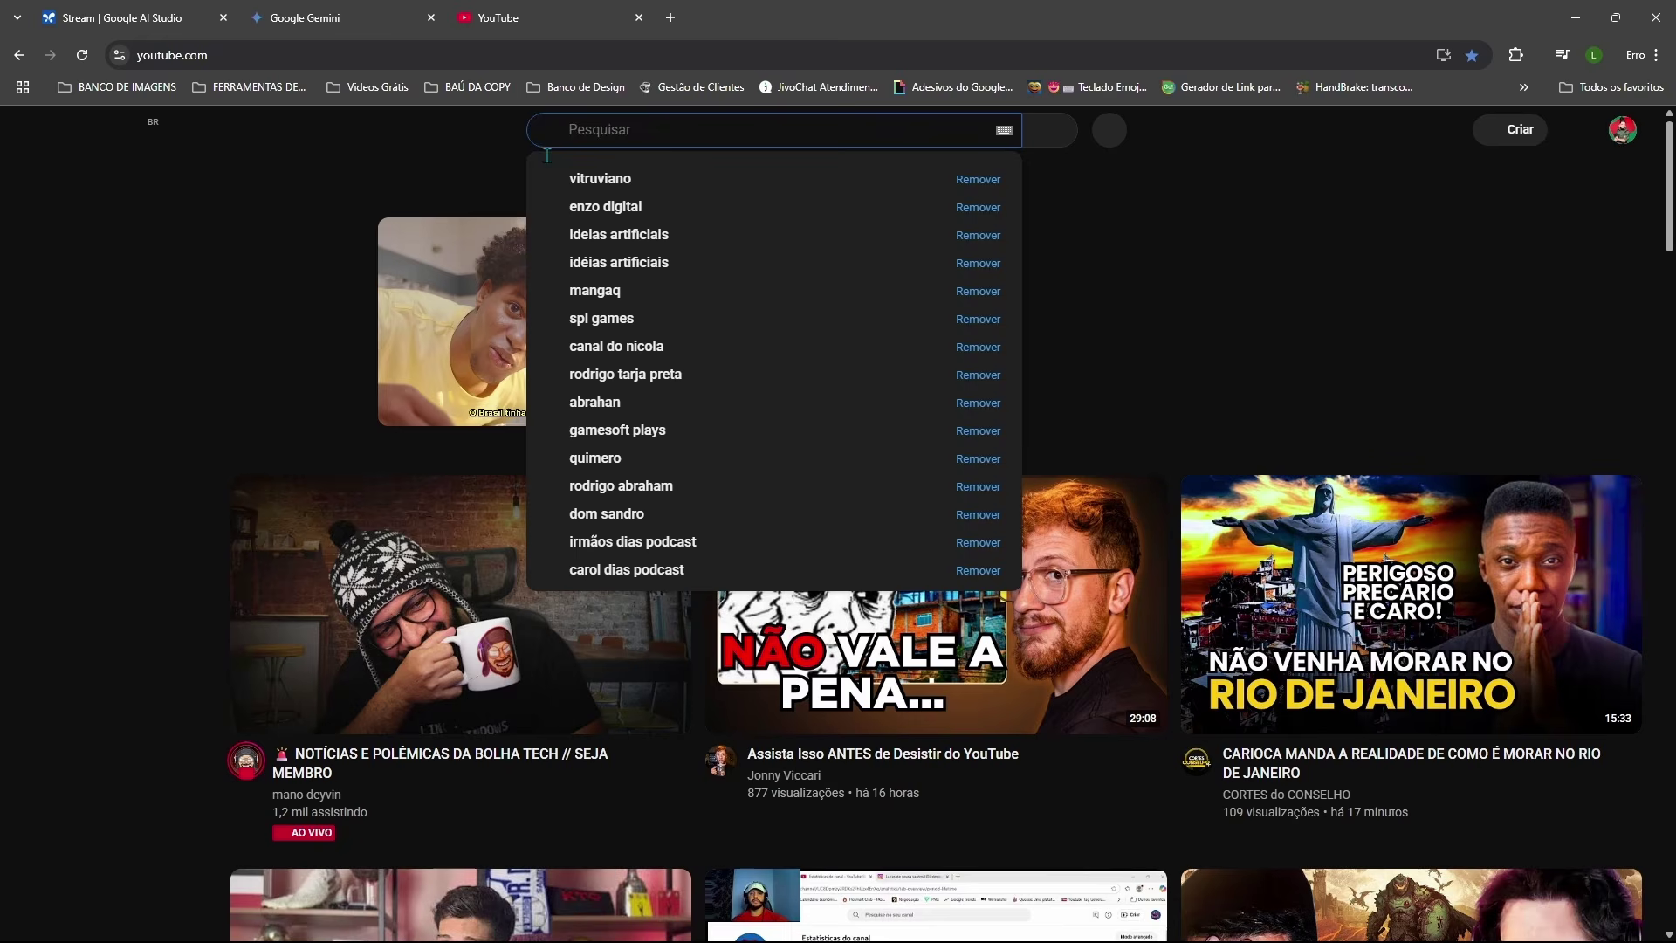
Step: Search YouTube for 'Como fazer o YouTube entregar meus vídeos' and browse the results
{"action": "type", "text": "Como fazer o YouTube entregar meus vídeos"}
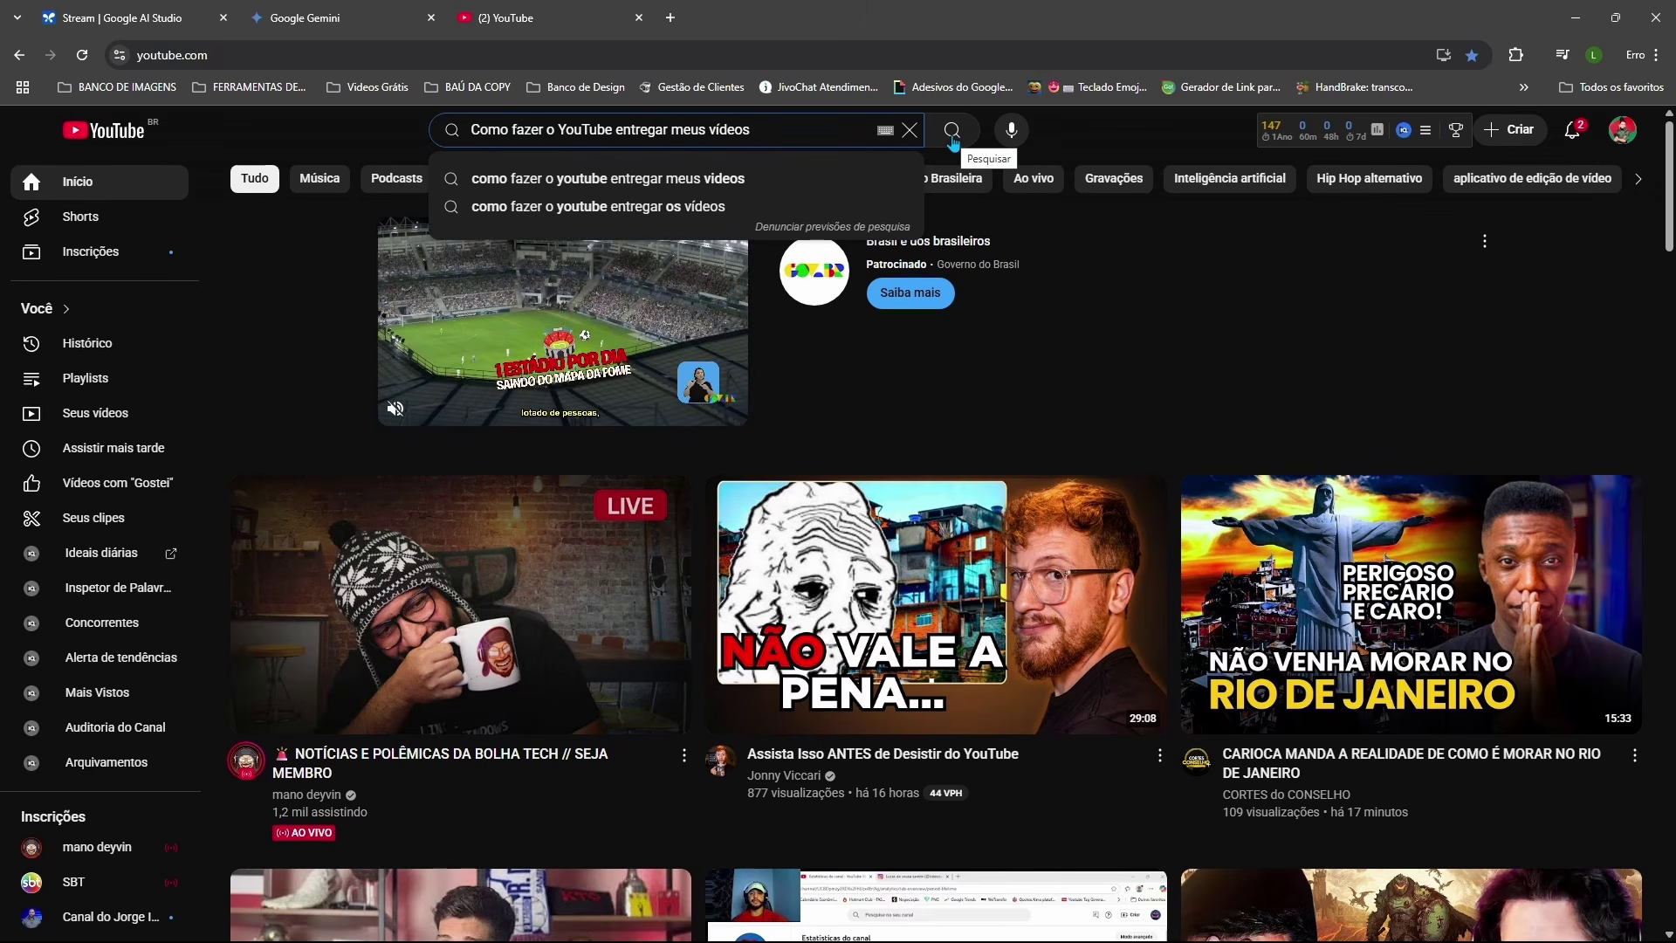
{"action": "left_click", "coordinate": [952, 133]}
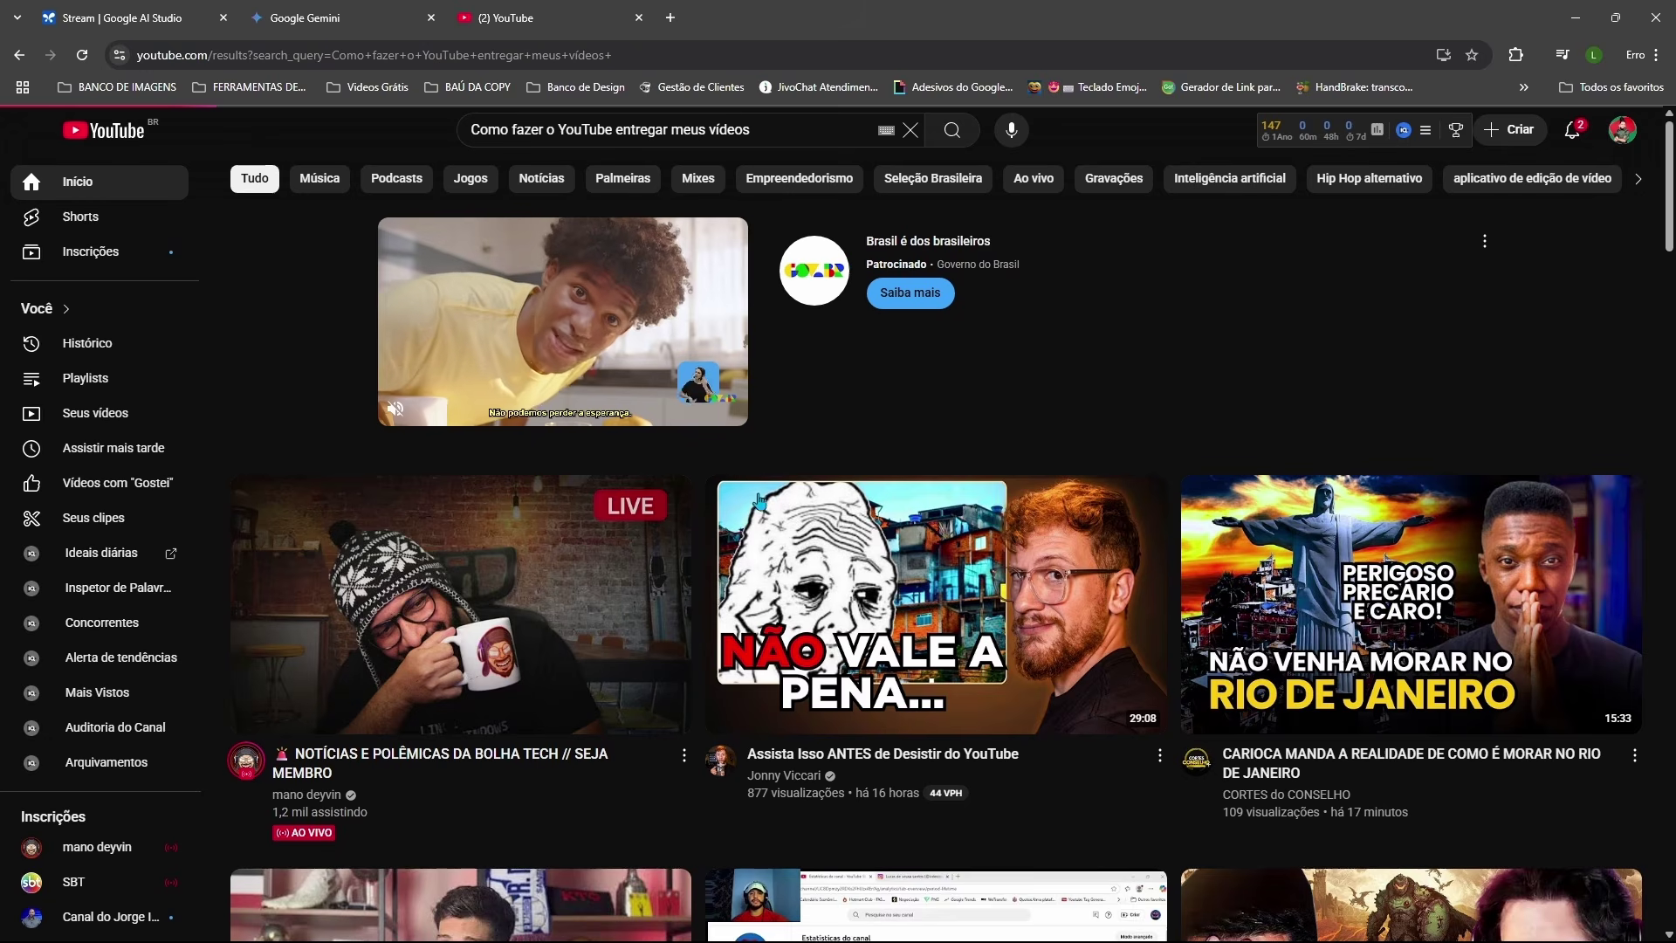
{"action": "scroll", "coordinate": [1502, 282], "scroll_direction": "down", "scroll_amount": 2}
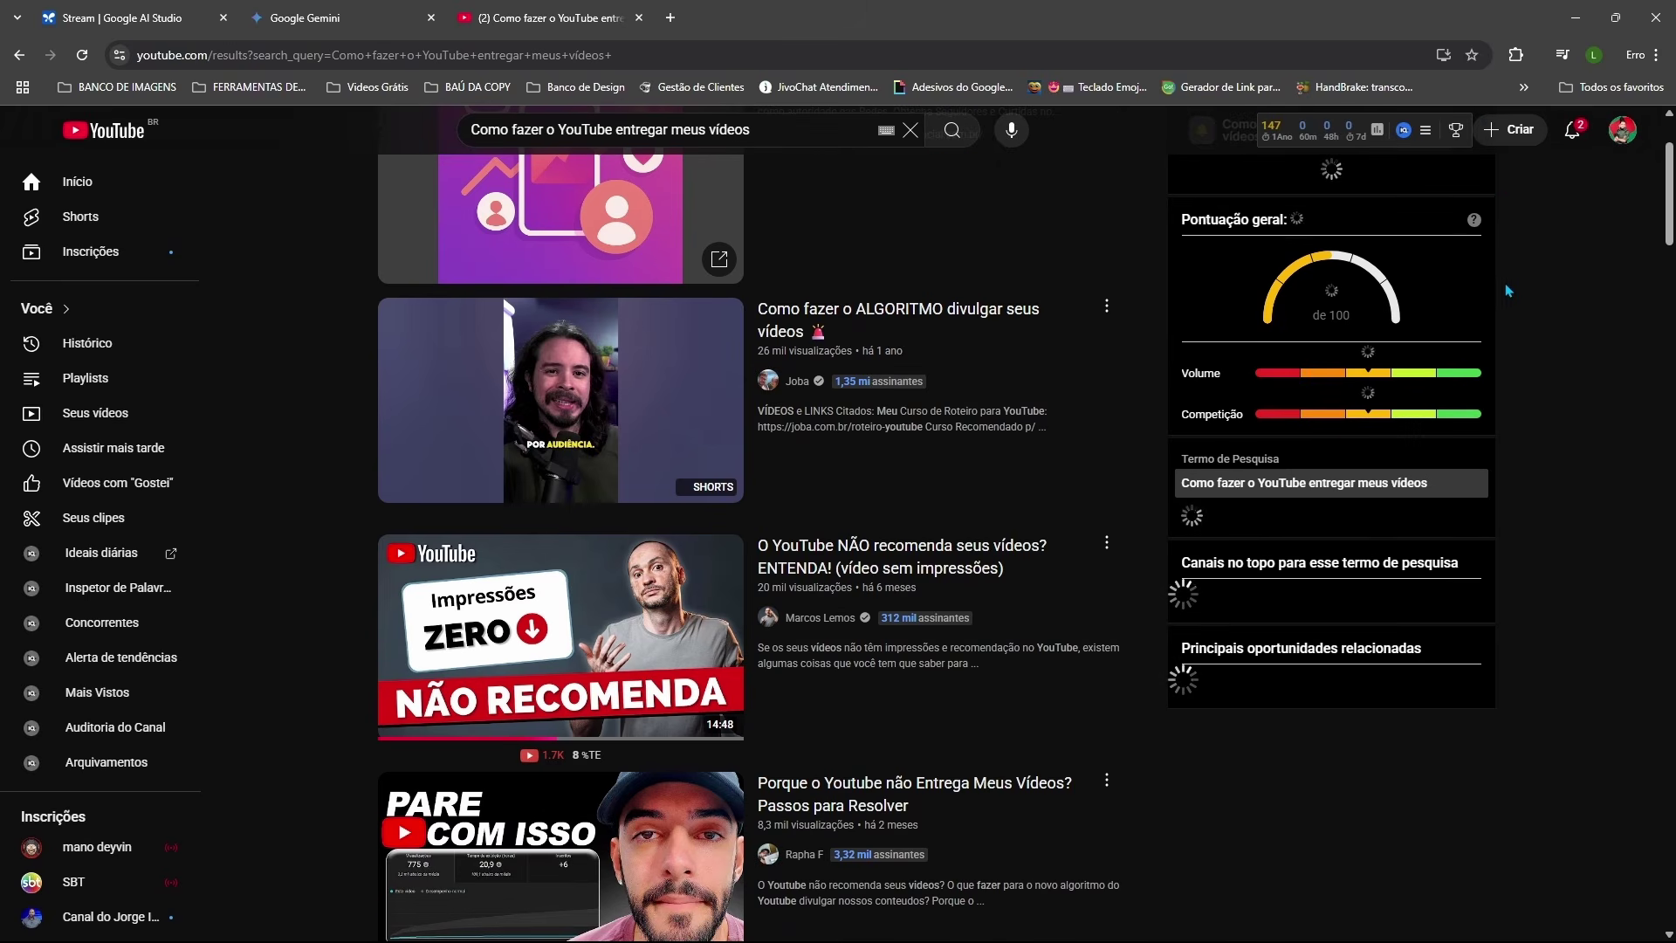
{"action": "scroll", "coordinate": [1513, 302], "scroll_direction": "down", "scroll_amount": 3}
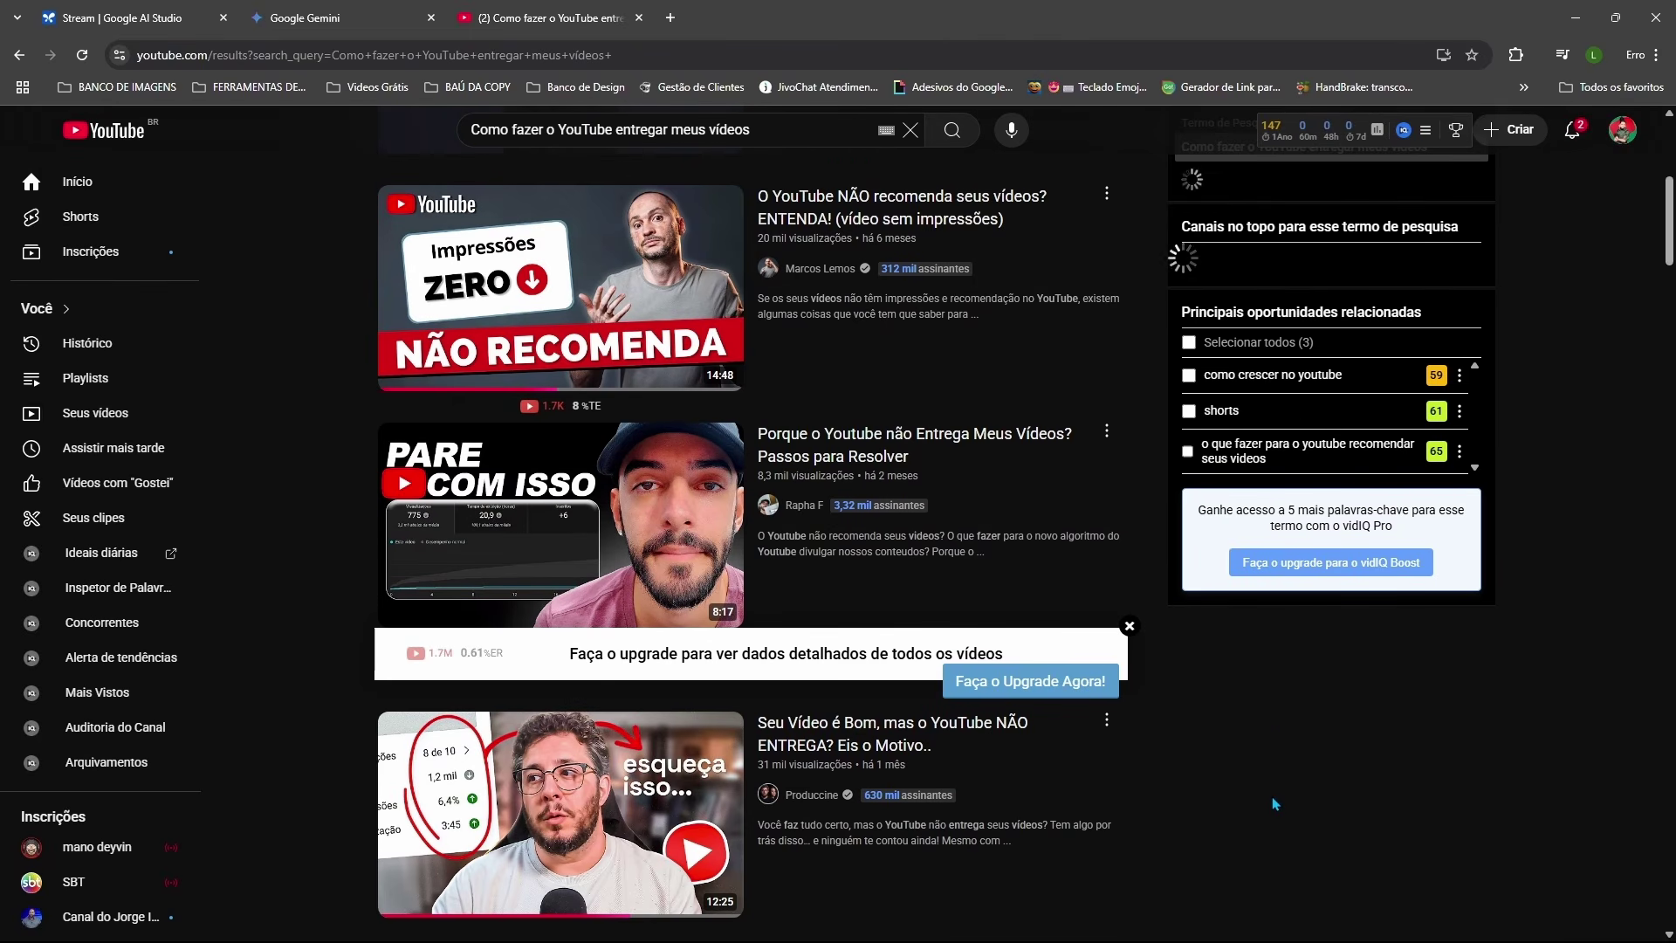
{"action": "scroll", "coordinate": [1272, 799], "scroll_direction": "up", "scroll_amount": 1}
{"action": "scroll", "coordinate": [1272, 803], "scroll_direction": "up", "scroll_amount": 1}
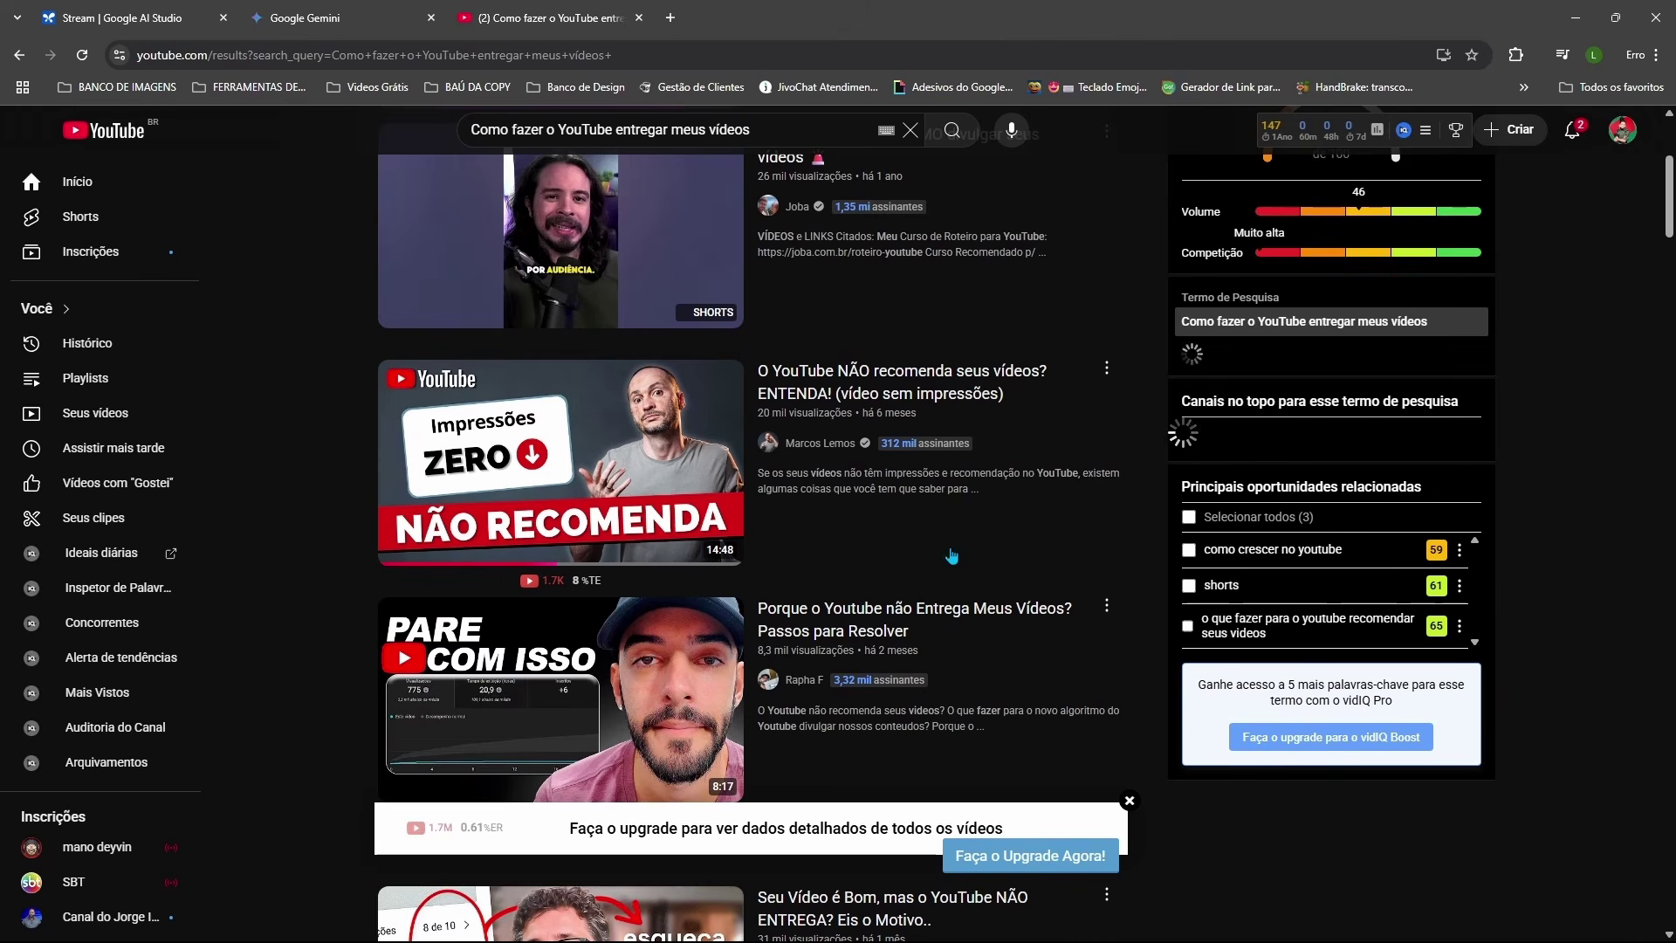
Step: Copy the share link of the 'O YouTube NÃO recomenda seus vídeos?' video
{"action": "left_click", "coordinate": [1106, 370]}
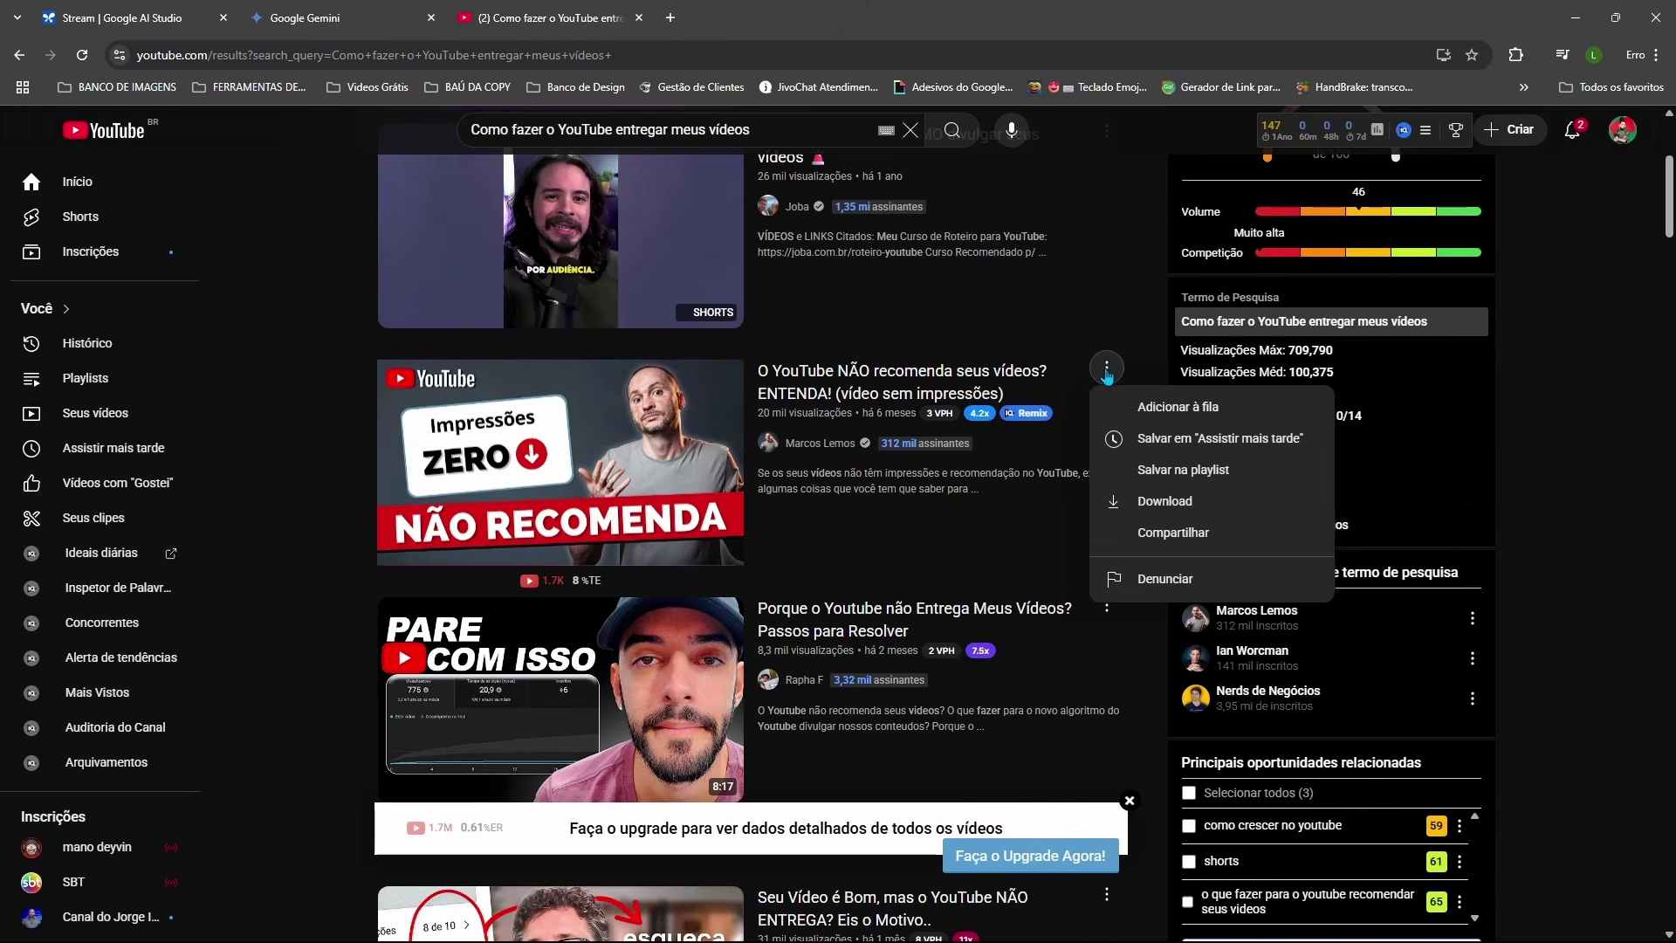
{"action": "left_click", "coordinate": [1157, 532]}
{"action": "left_click", "coordinate": [955, 622]}
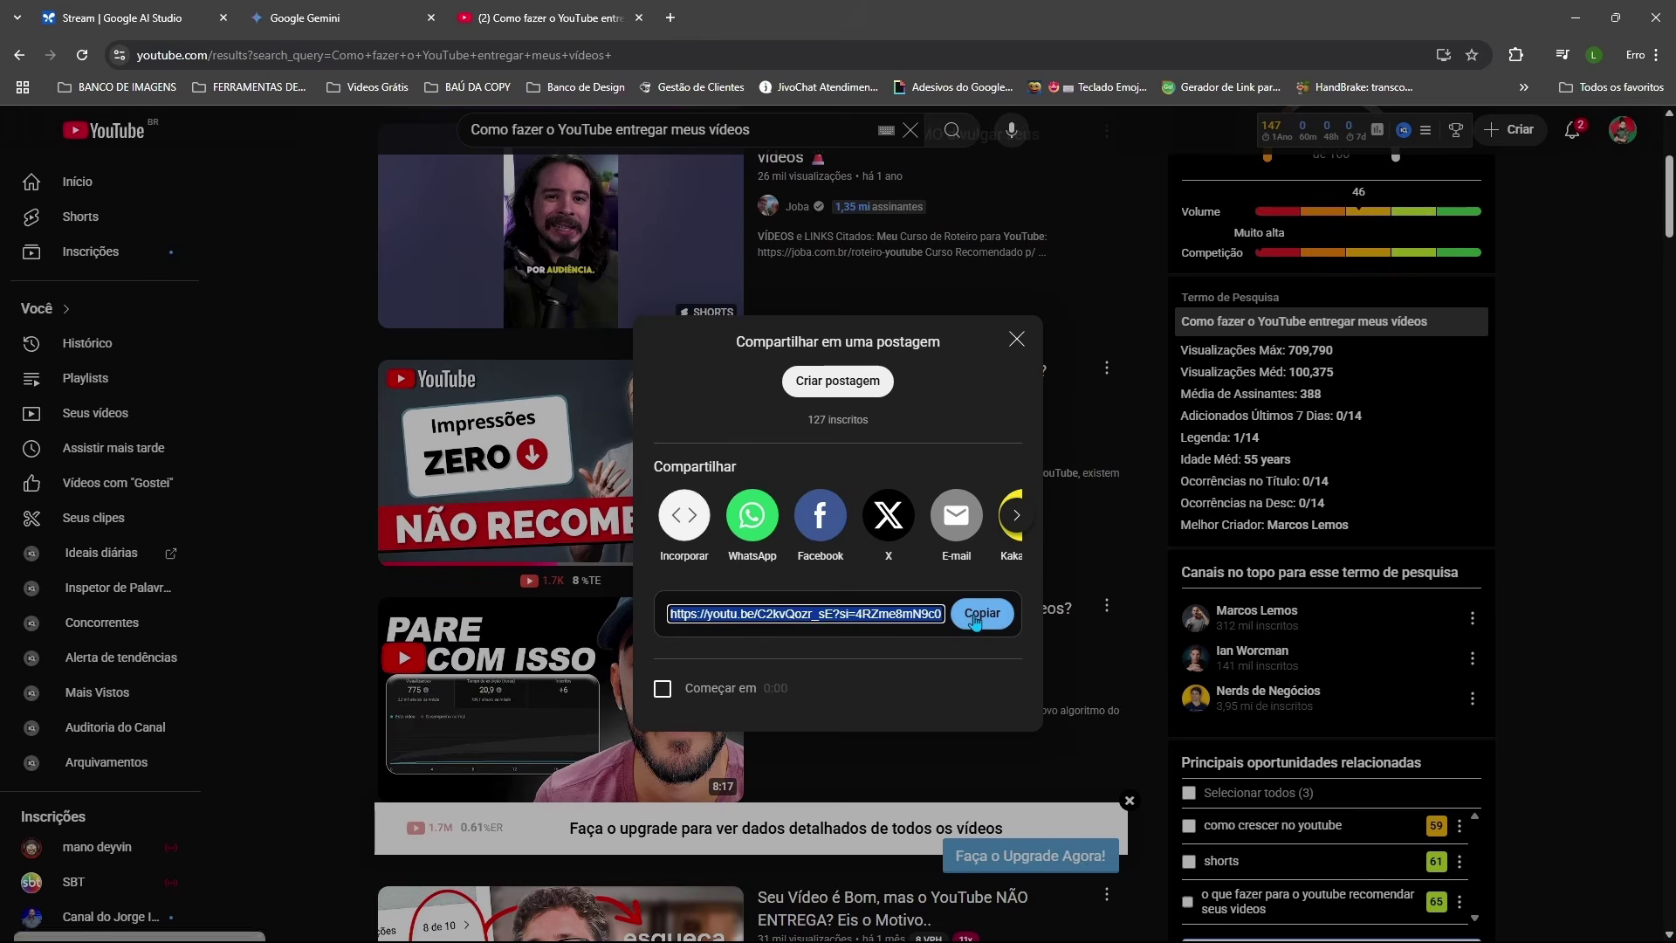
Step: In a new AI Studio chat, attach the YouTube video and request 3 Instagram posts and 3 Shorts scripts
{"action": "left_click", "coordinate": [139, 17]}
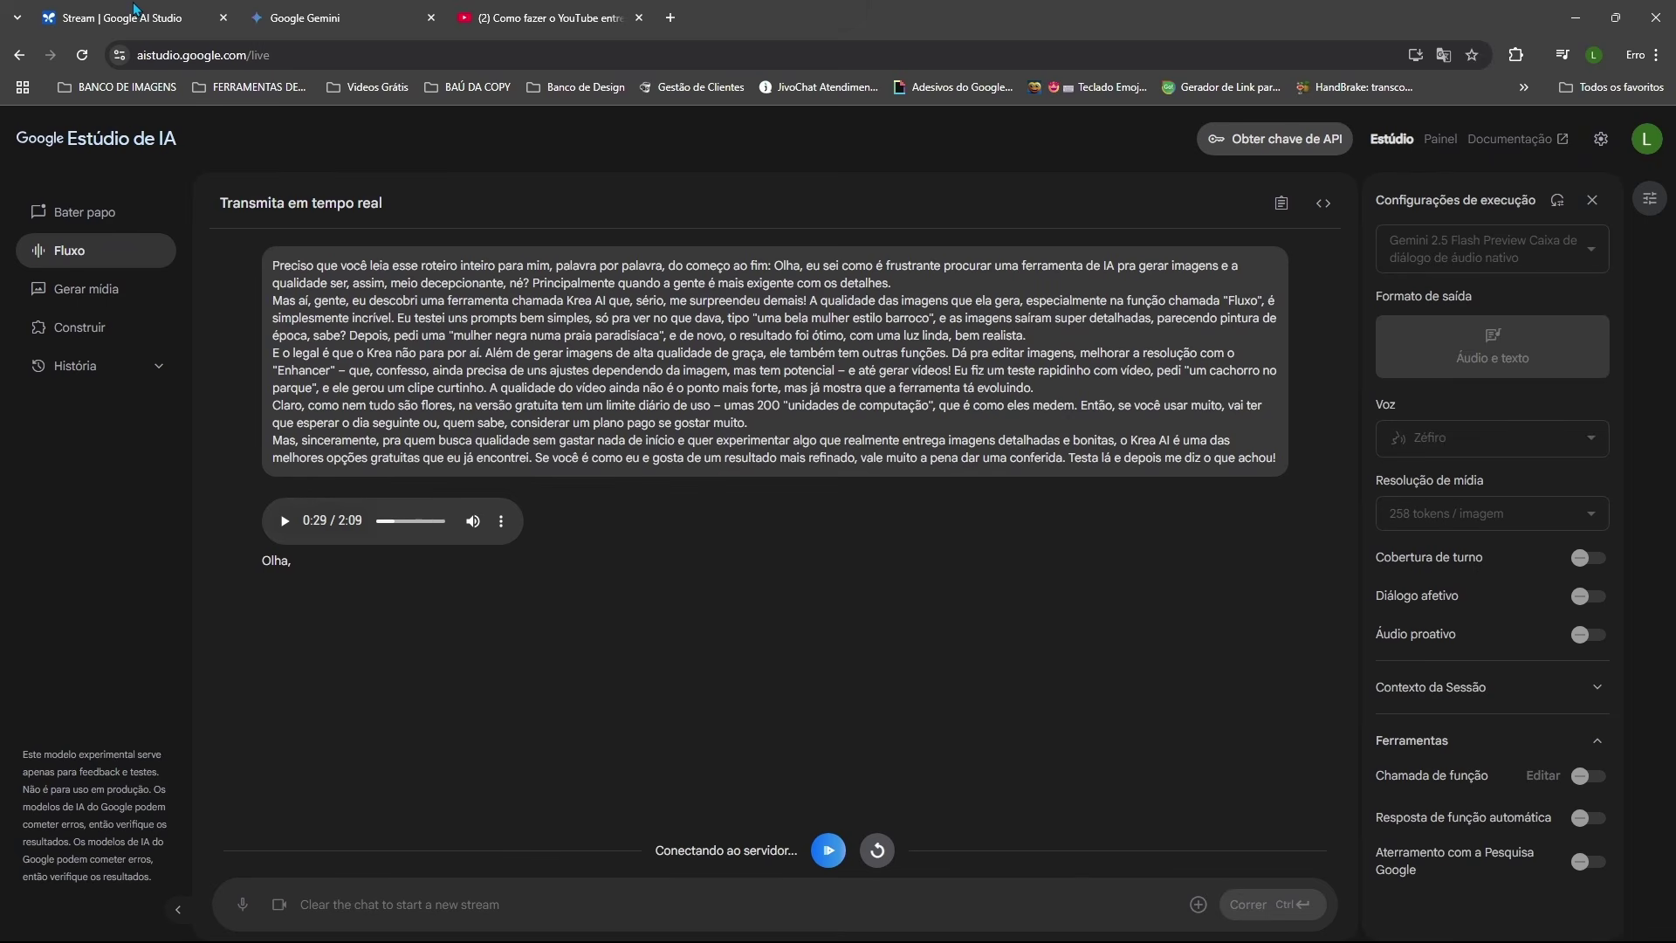
{"action": "left_click", "coordinate": [84, 214]}
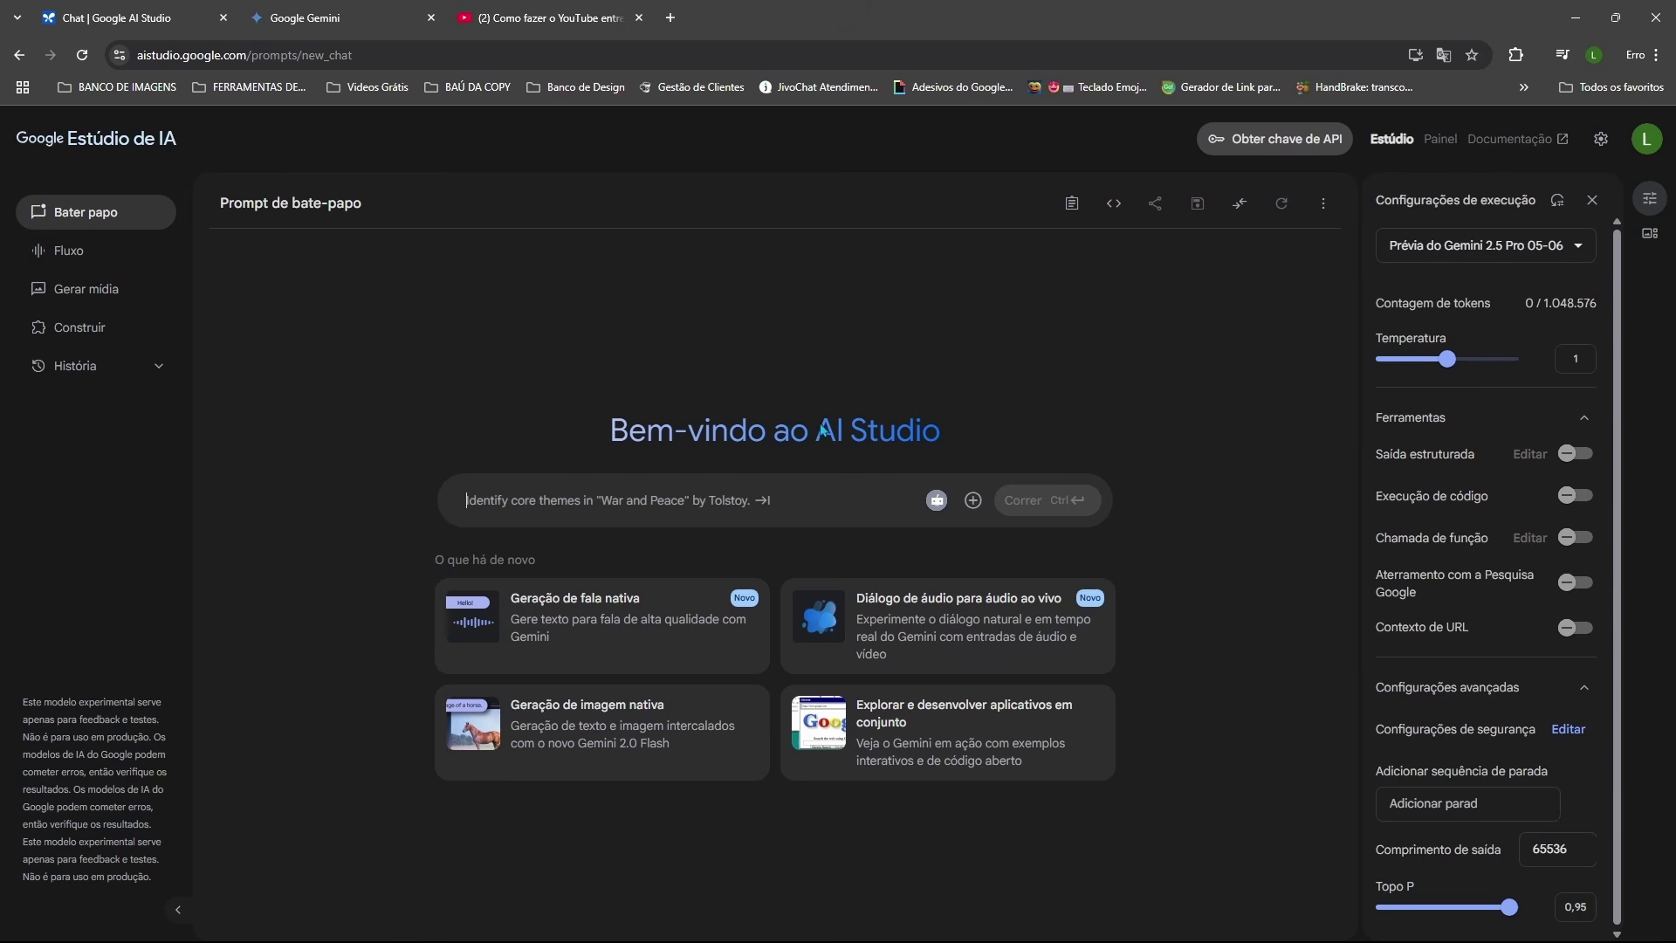
{"action": "left_click", "coordinate": [548, 500]}
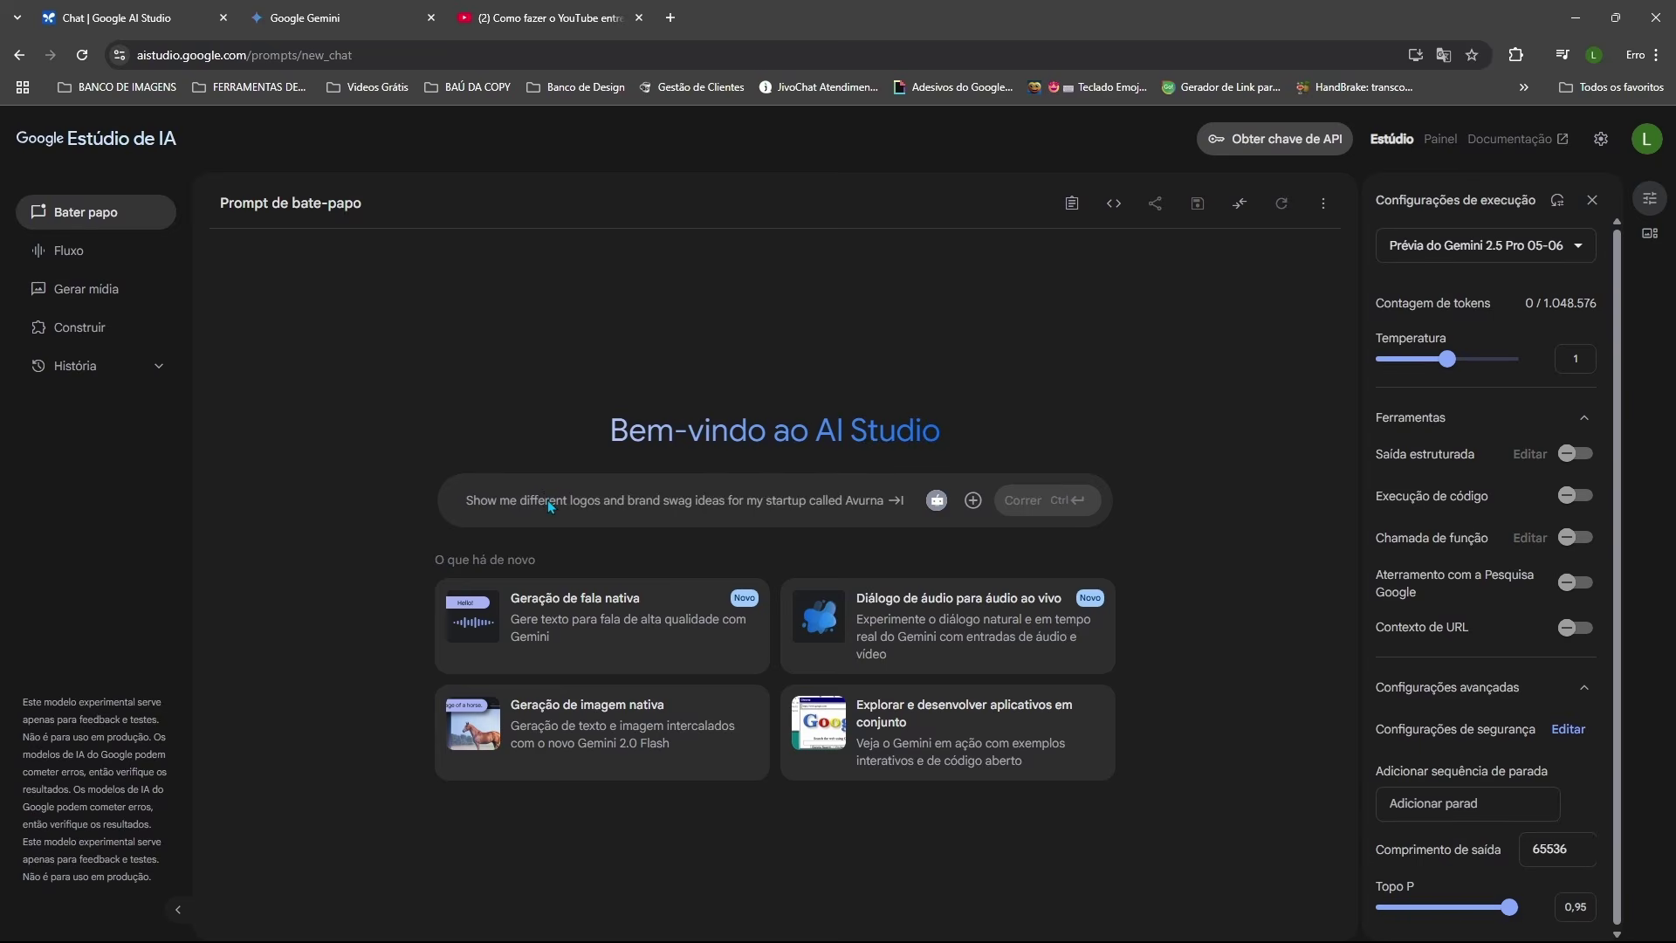
{"action": "key", "text": "ctrl+v"}
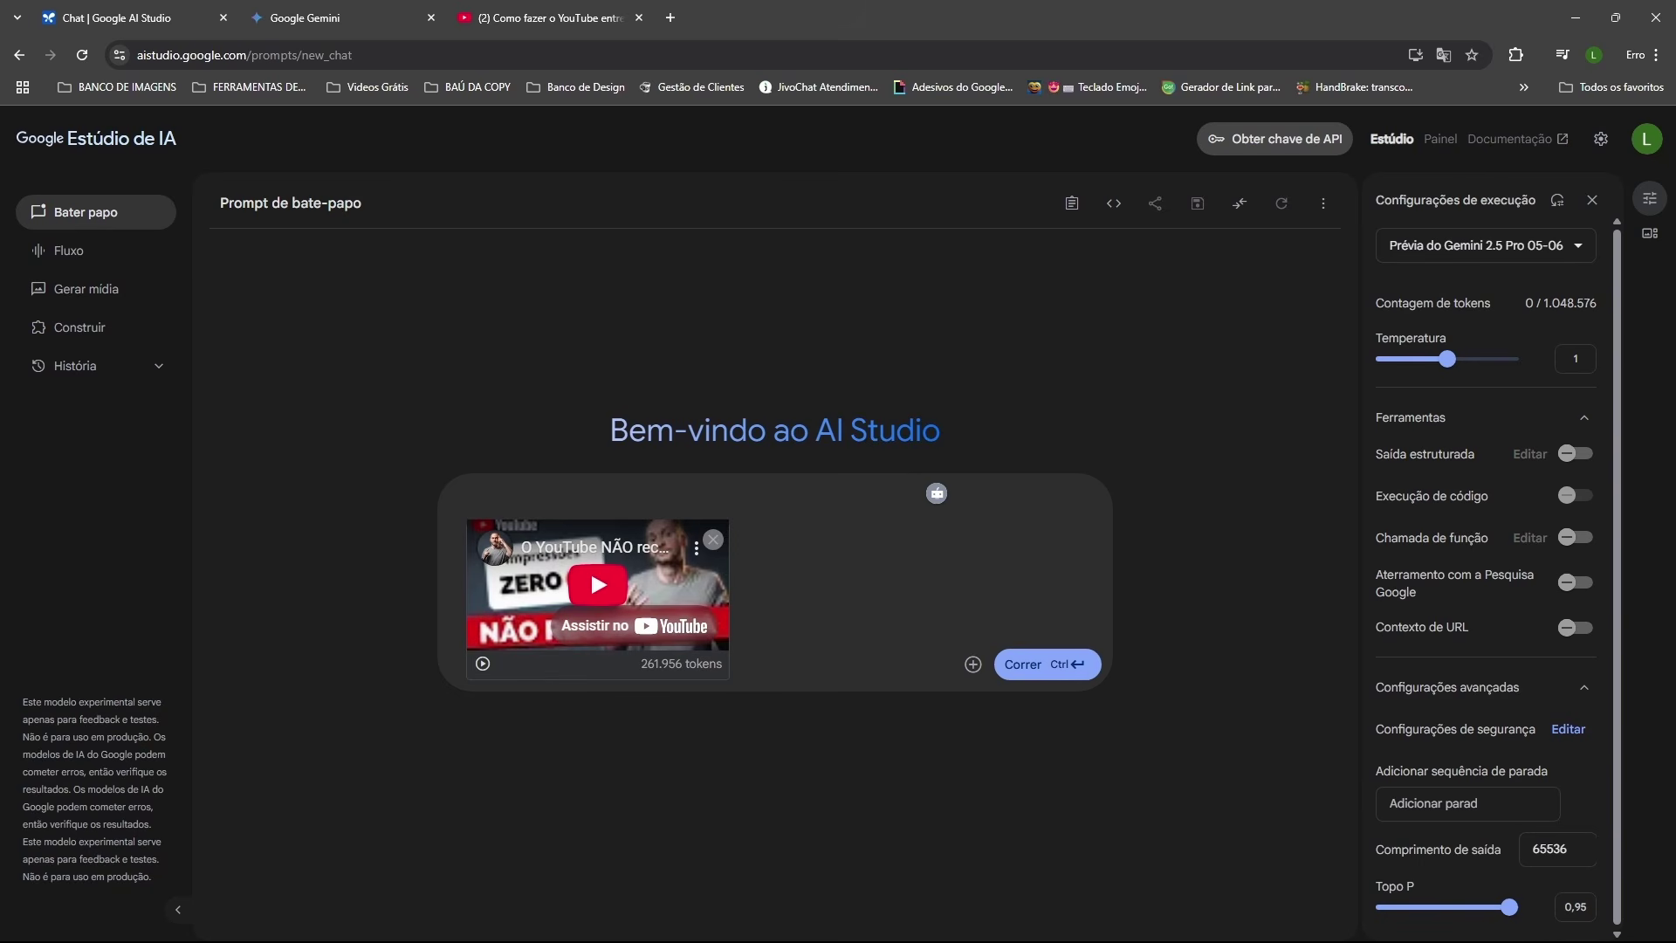
{"action": "type", "text": "Analise esta transcrição e encontre o ouro: as ideias, frases ou momentos que farão as pessoas pararem de rolar a página e reagirem. Crie 3 posts no Instagram pensados para gerar conversas, além de 3 roteiros para YouTube Shorts cheios de energia, repletos de ideias e estruturados para viralizar (Gancho → Valor → CTA)."}
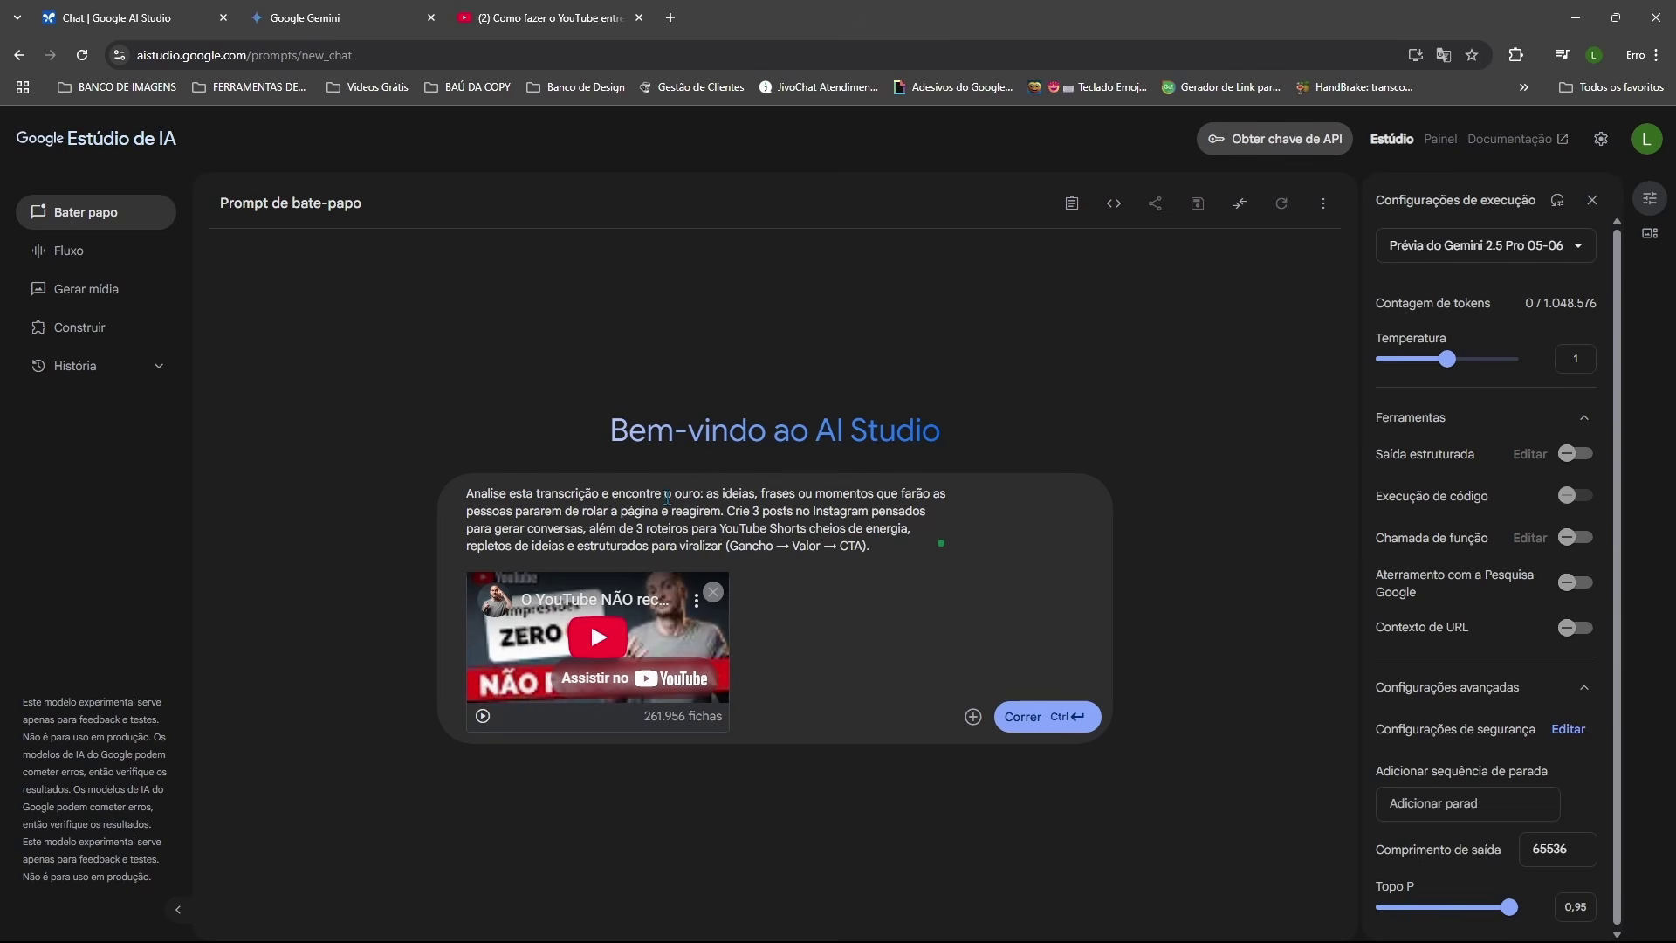
{"action": "left_click", "coordinate": [1020, 716]}
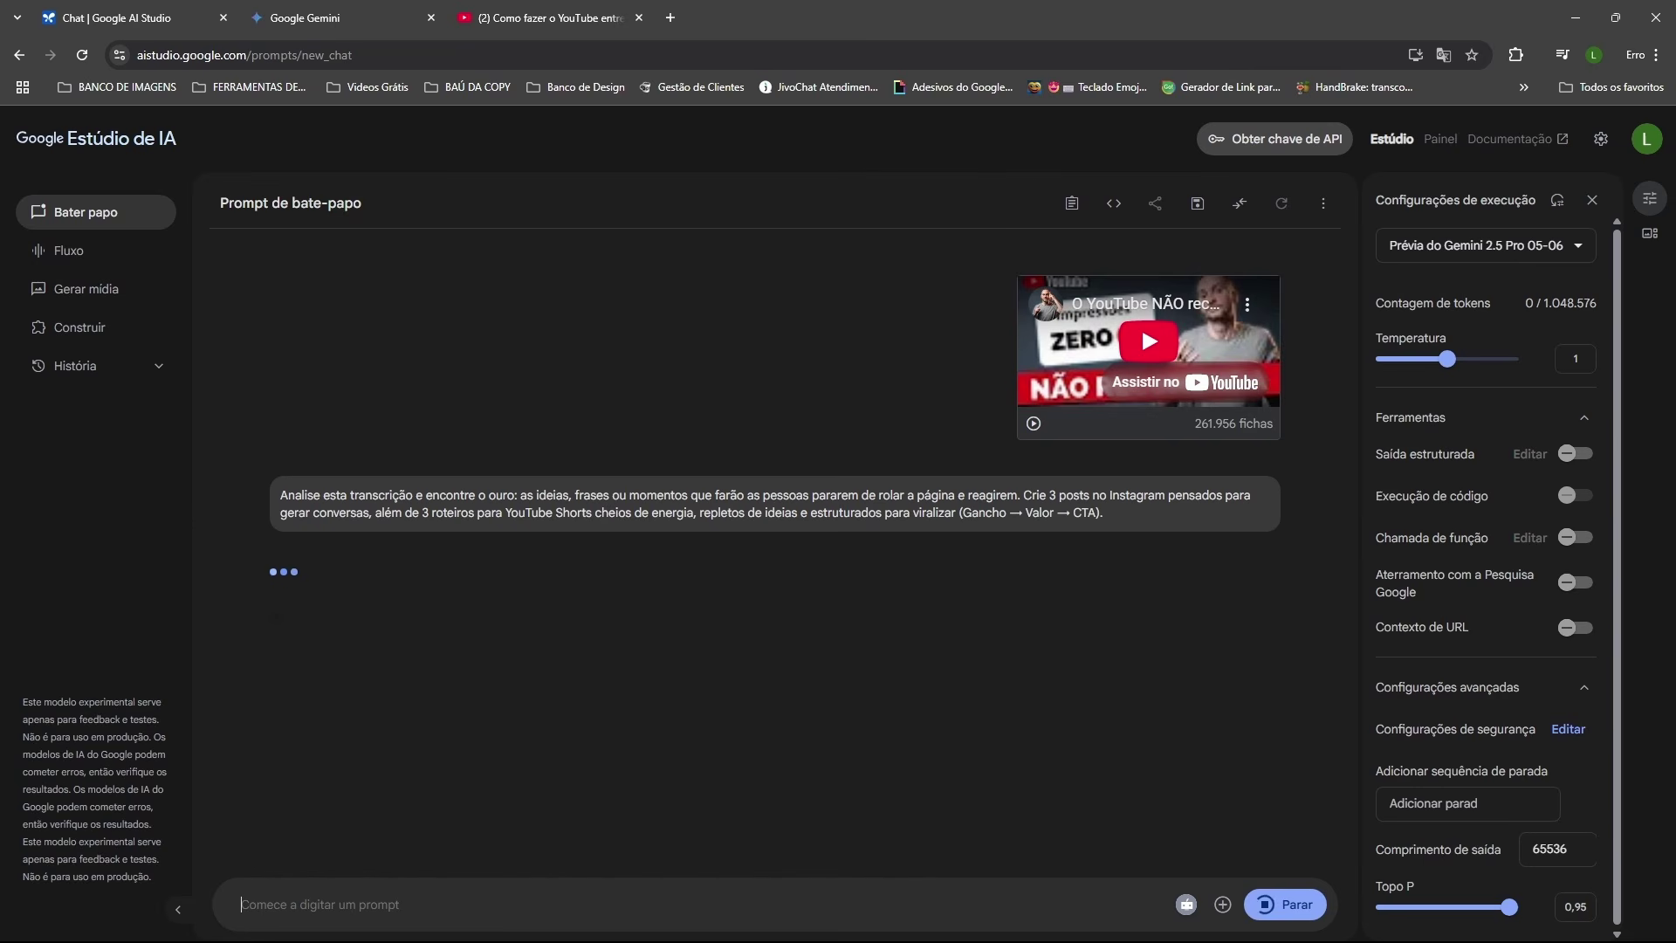
{"action": "scroll", "coordinate": [520, 563], "scroll_direction": "up", "scroll_amount": 5}
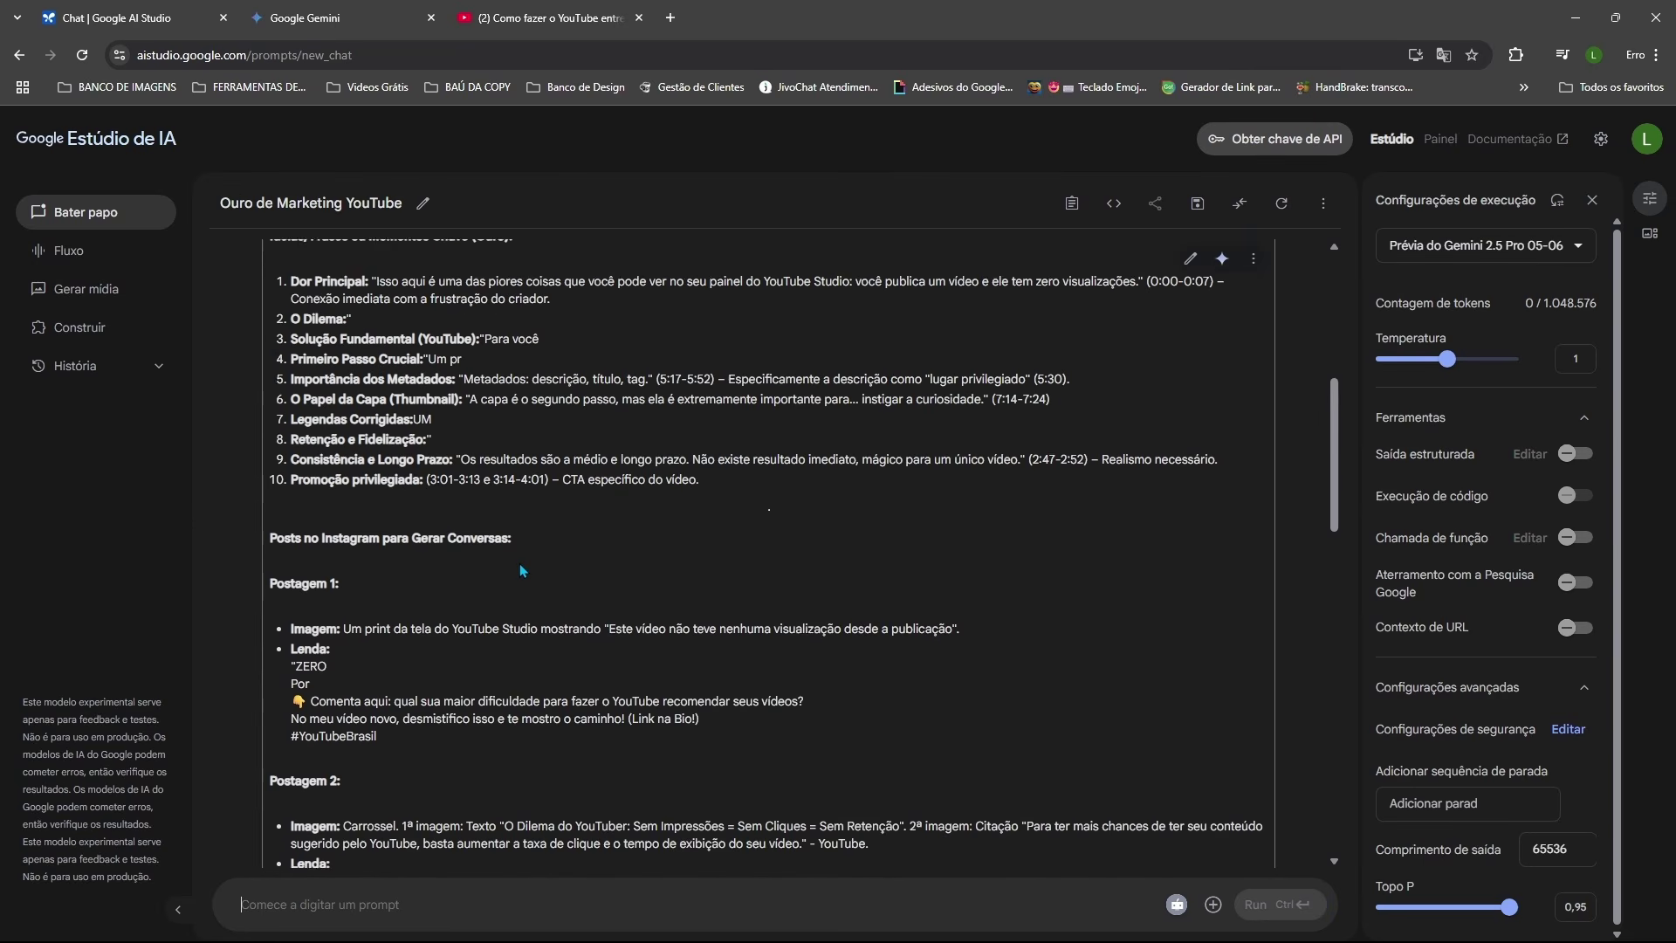
{"action": "scroll", "coordinate": [521, 563], "scroll_direction": "up", "scroll_amount": 2}
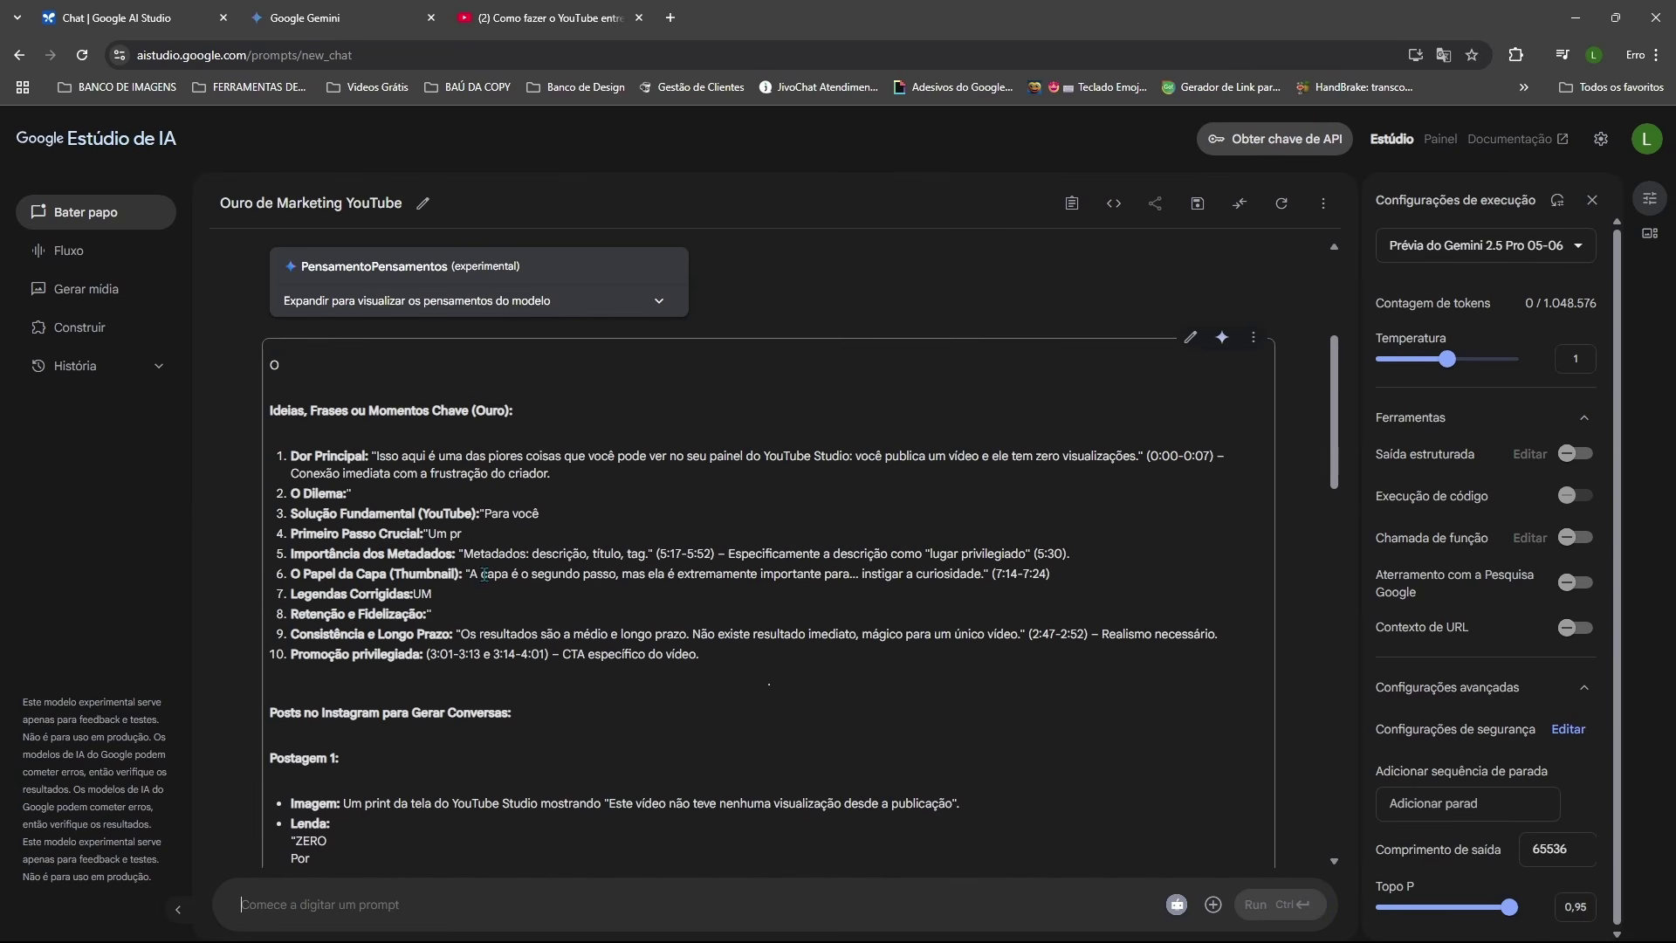
{"action": "scroll", "coordinate": [452, 569], "scroll_direction": "down", "scroll_amount": 2}
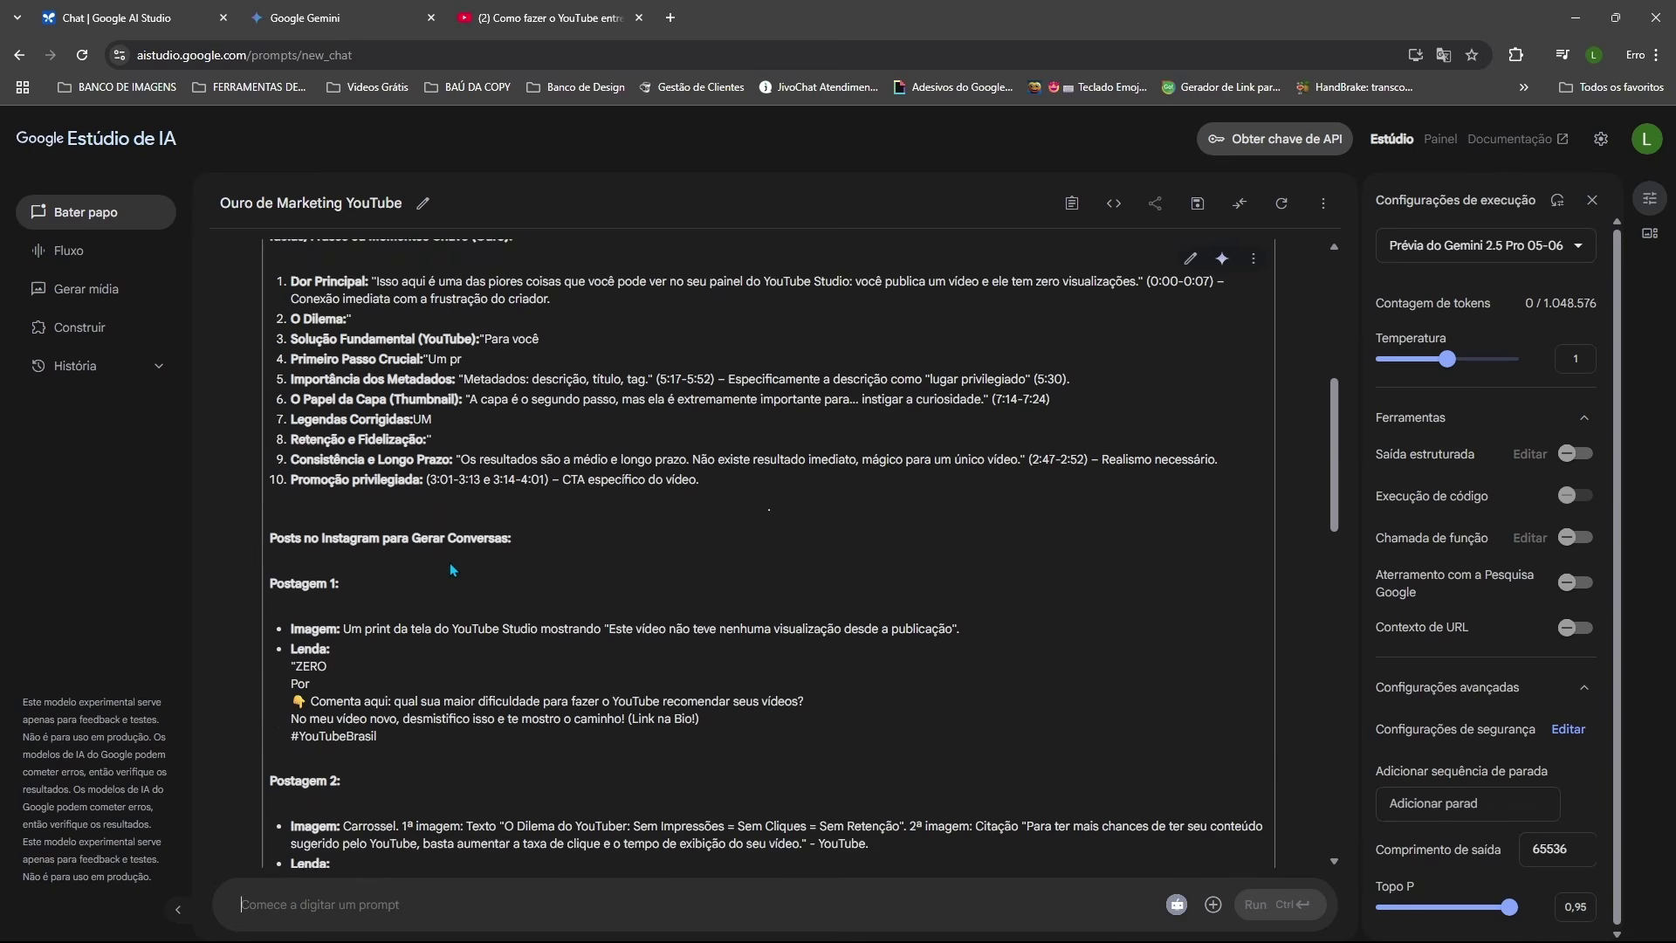
{"action": "scroll", "coordinate": [448, 562], "scroll_direction": "up", "scroll_amount": 3}
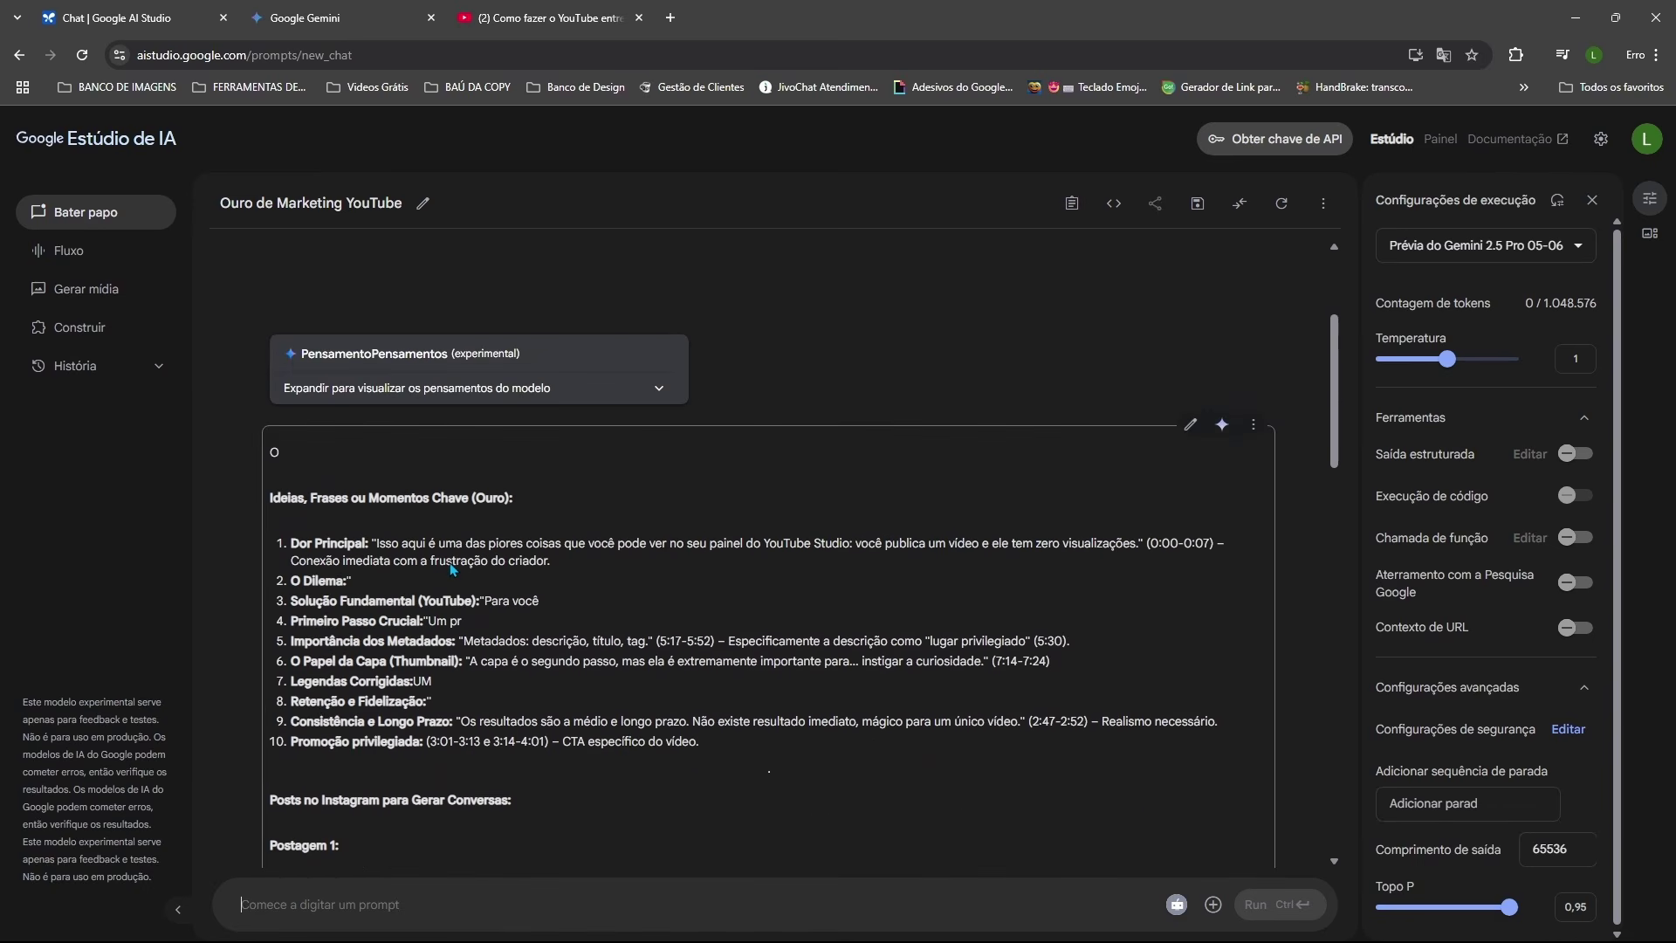
{"action": "scroll", "coordinate": [452, 569], "scroll_direction": "up", "scroll_amount": 1}
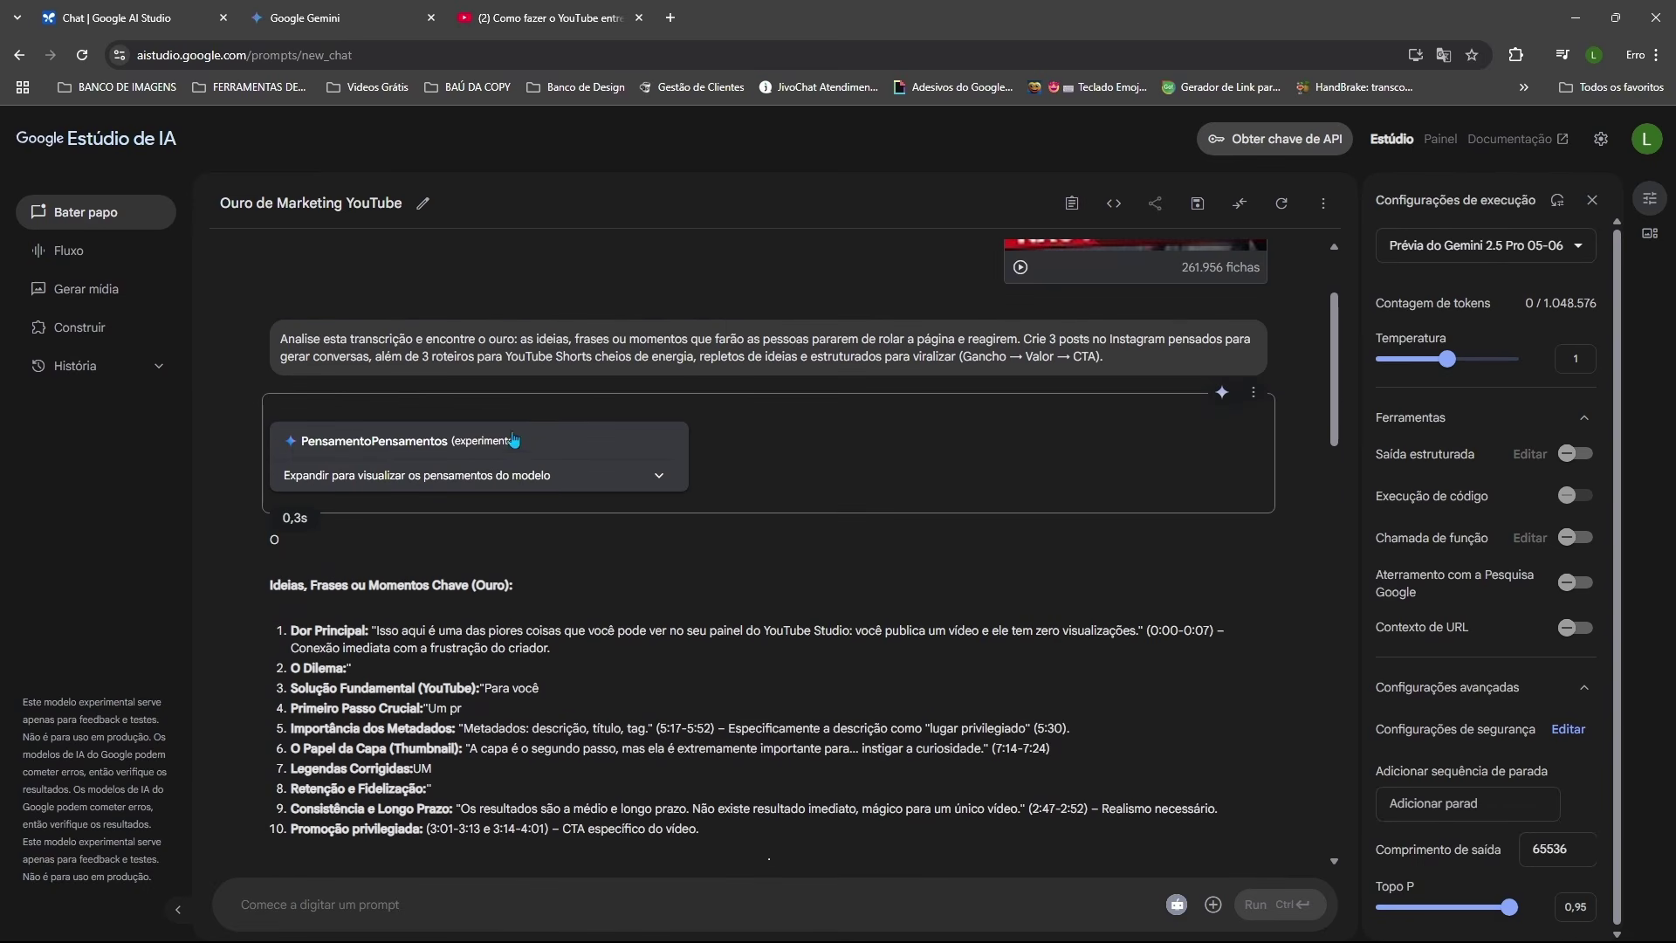
{"action": "left_click", "coordinate": [659, 480]}
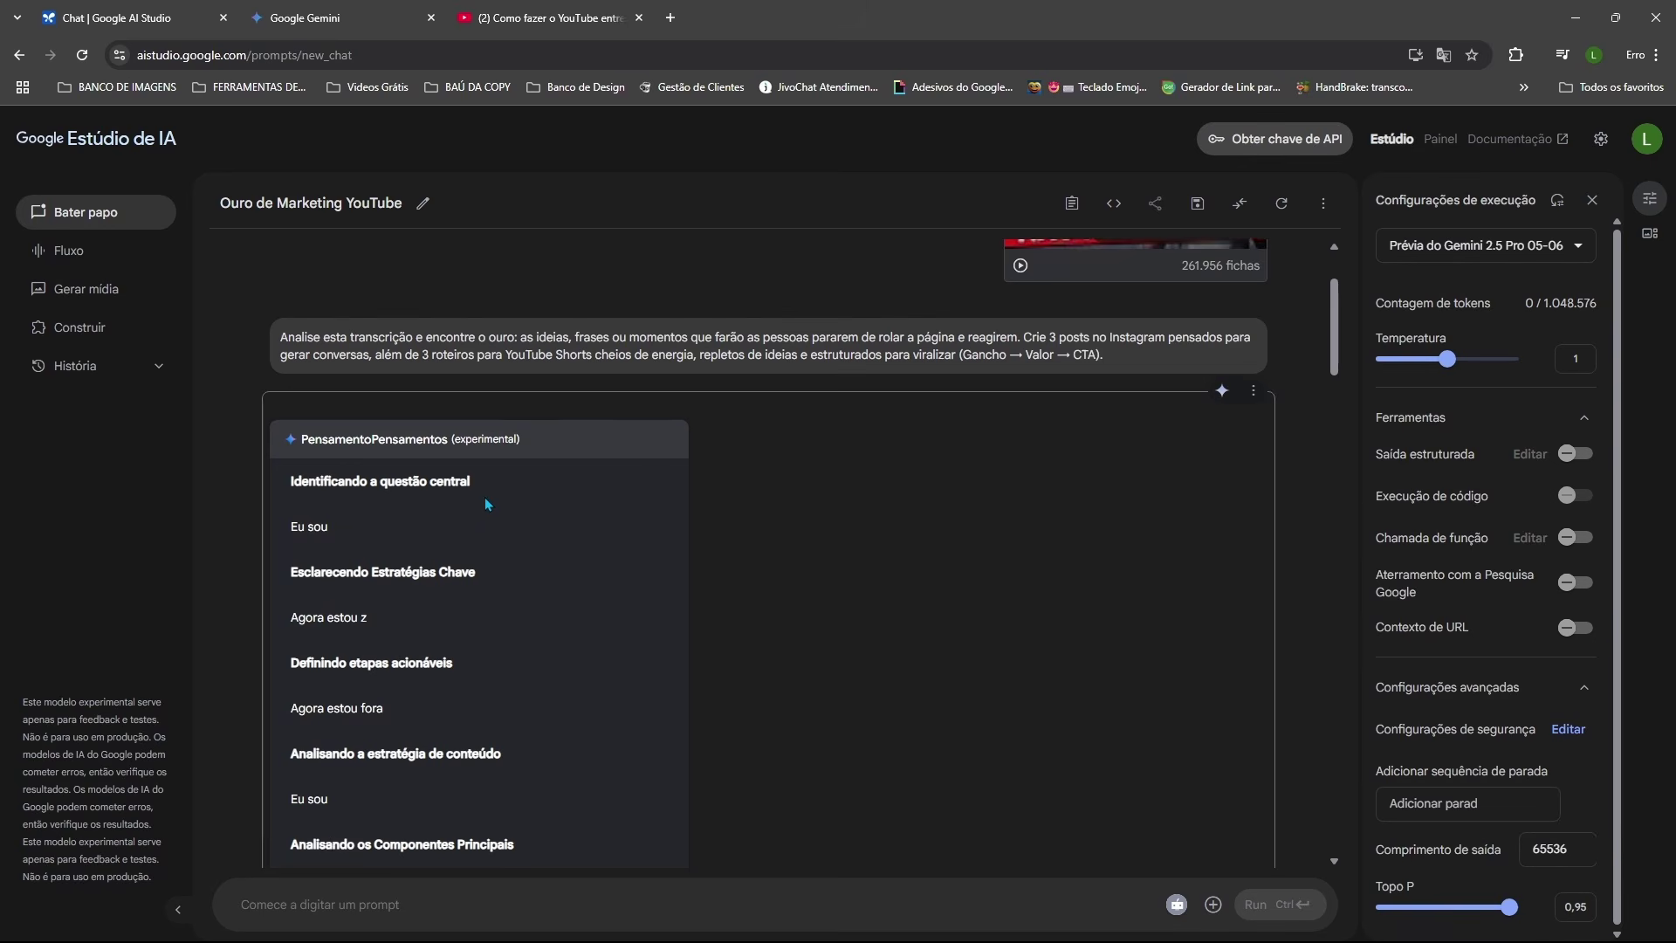
{"action": "scroll", "coordinate": [487, 505], "scroll_direction": "down", "scroll_amount": 8}
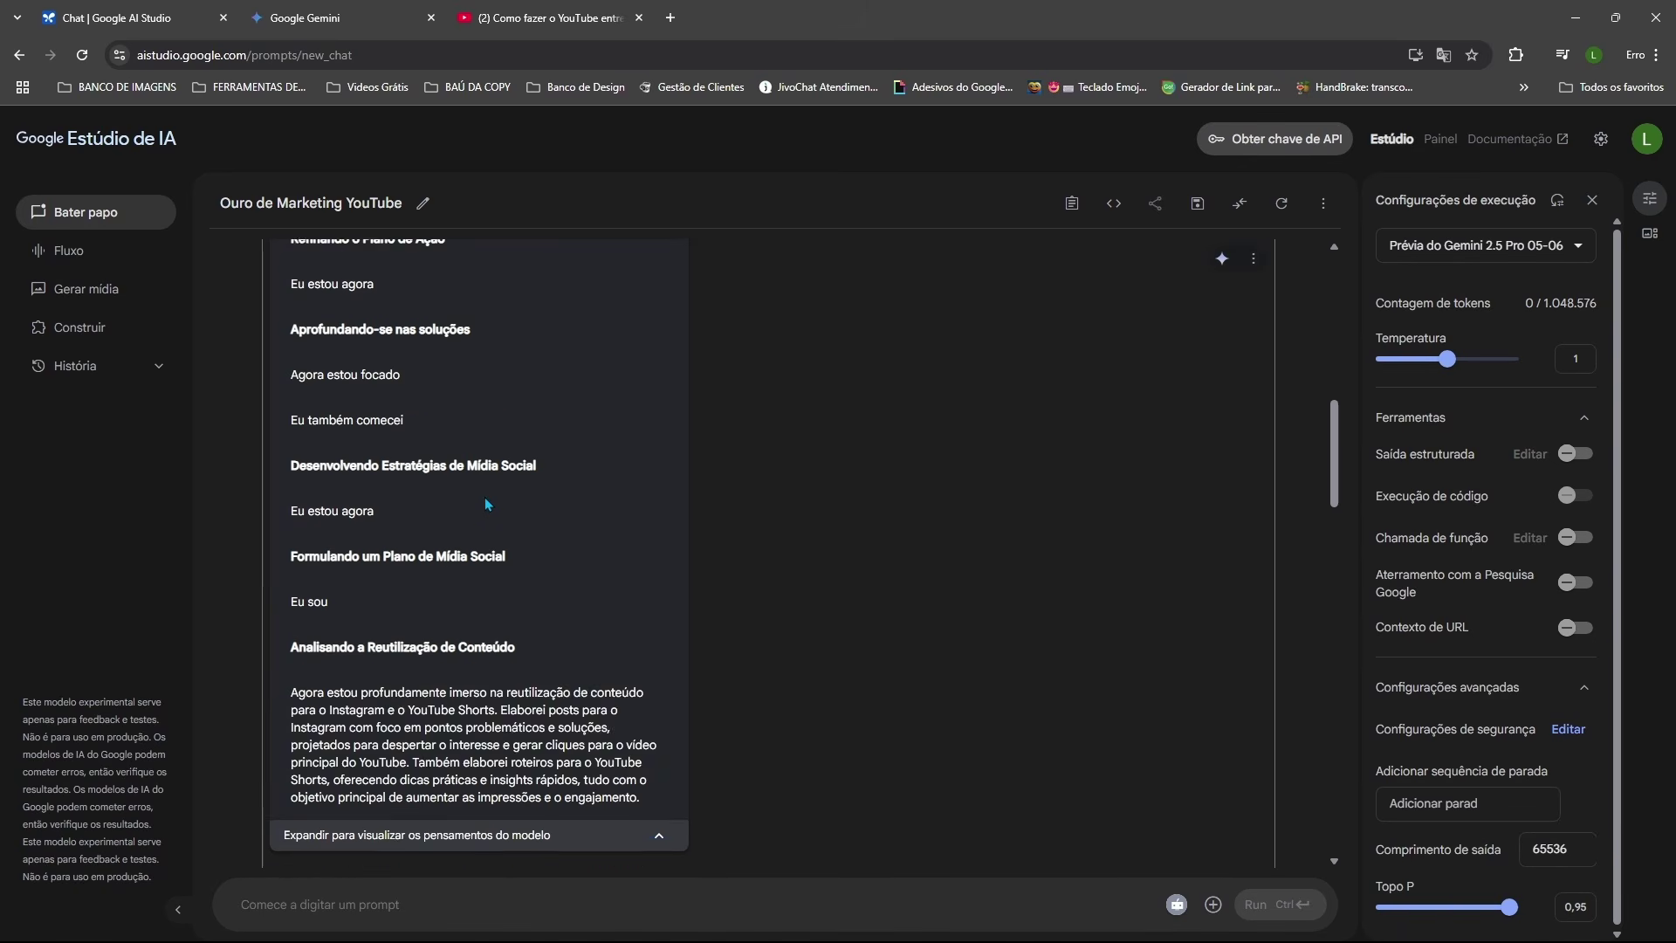
{"action": "scroll", "coordinate": [486, 504], "scroll_direction": "down", "scroll_amount": 6}
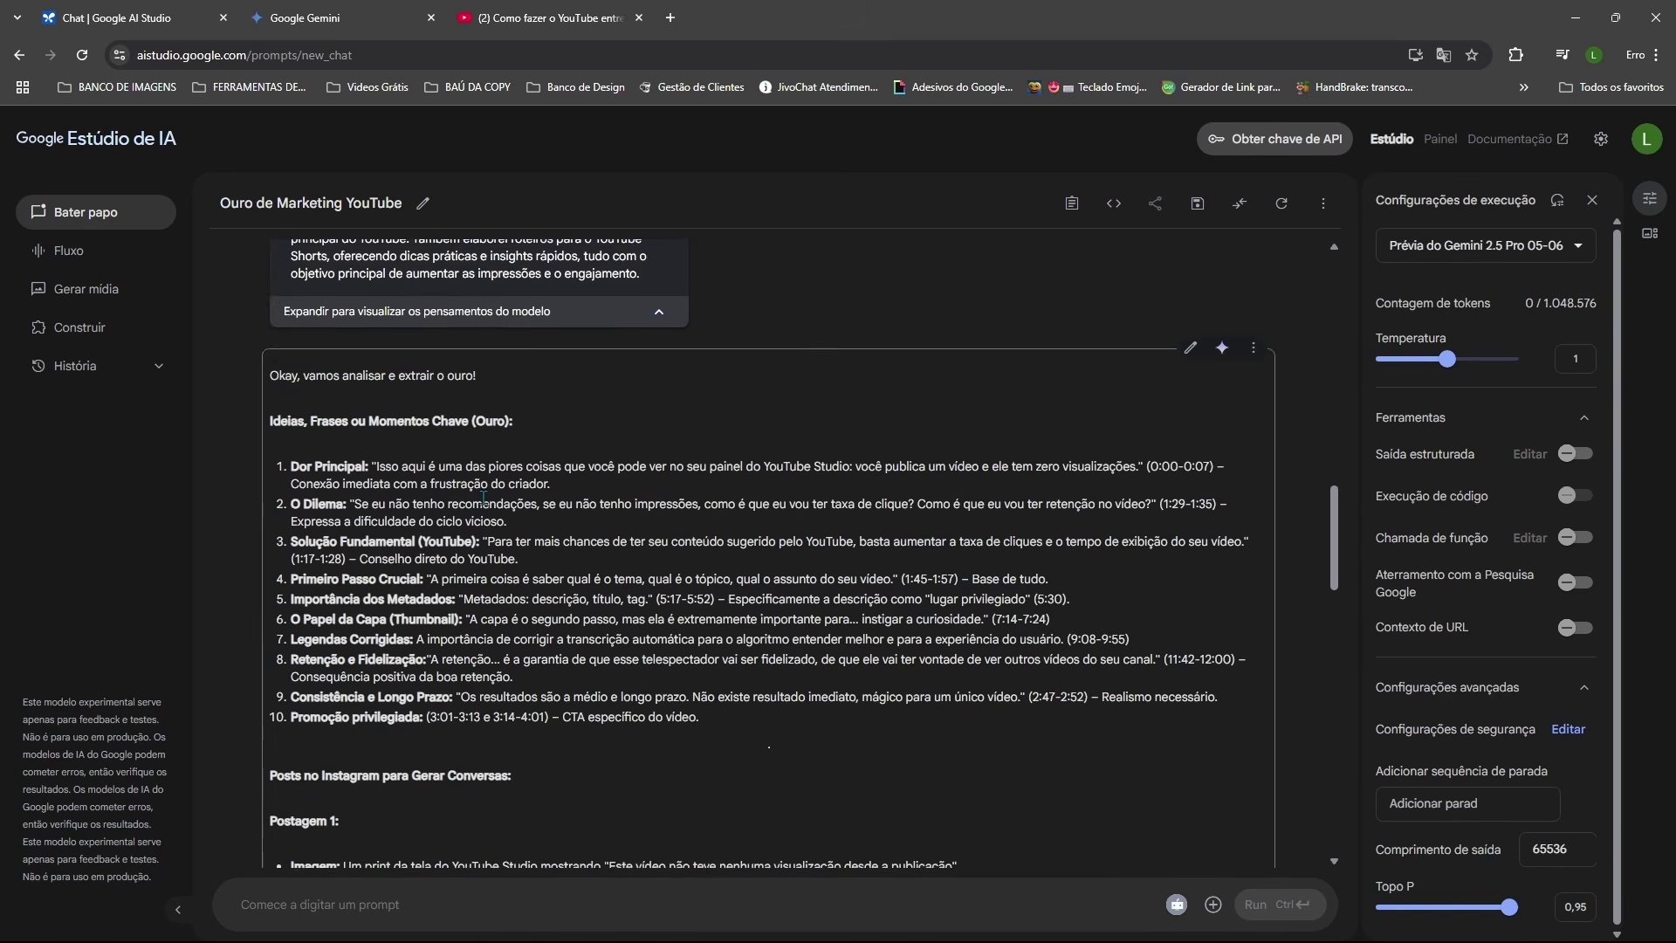
{"action": "scroll", "coordinate": [483, 498], "scroll_direction": "down", "scroll_amount": 5}
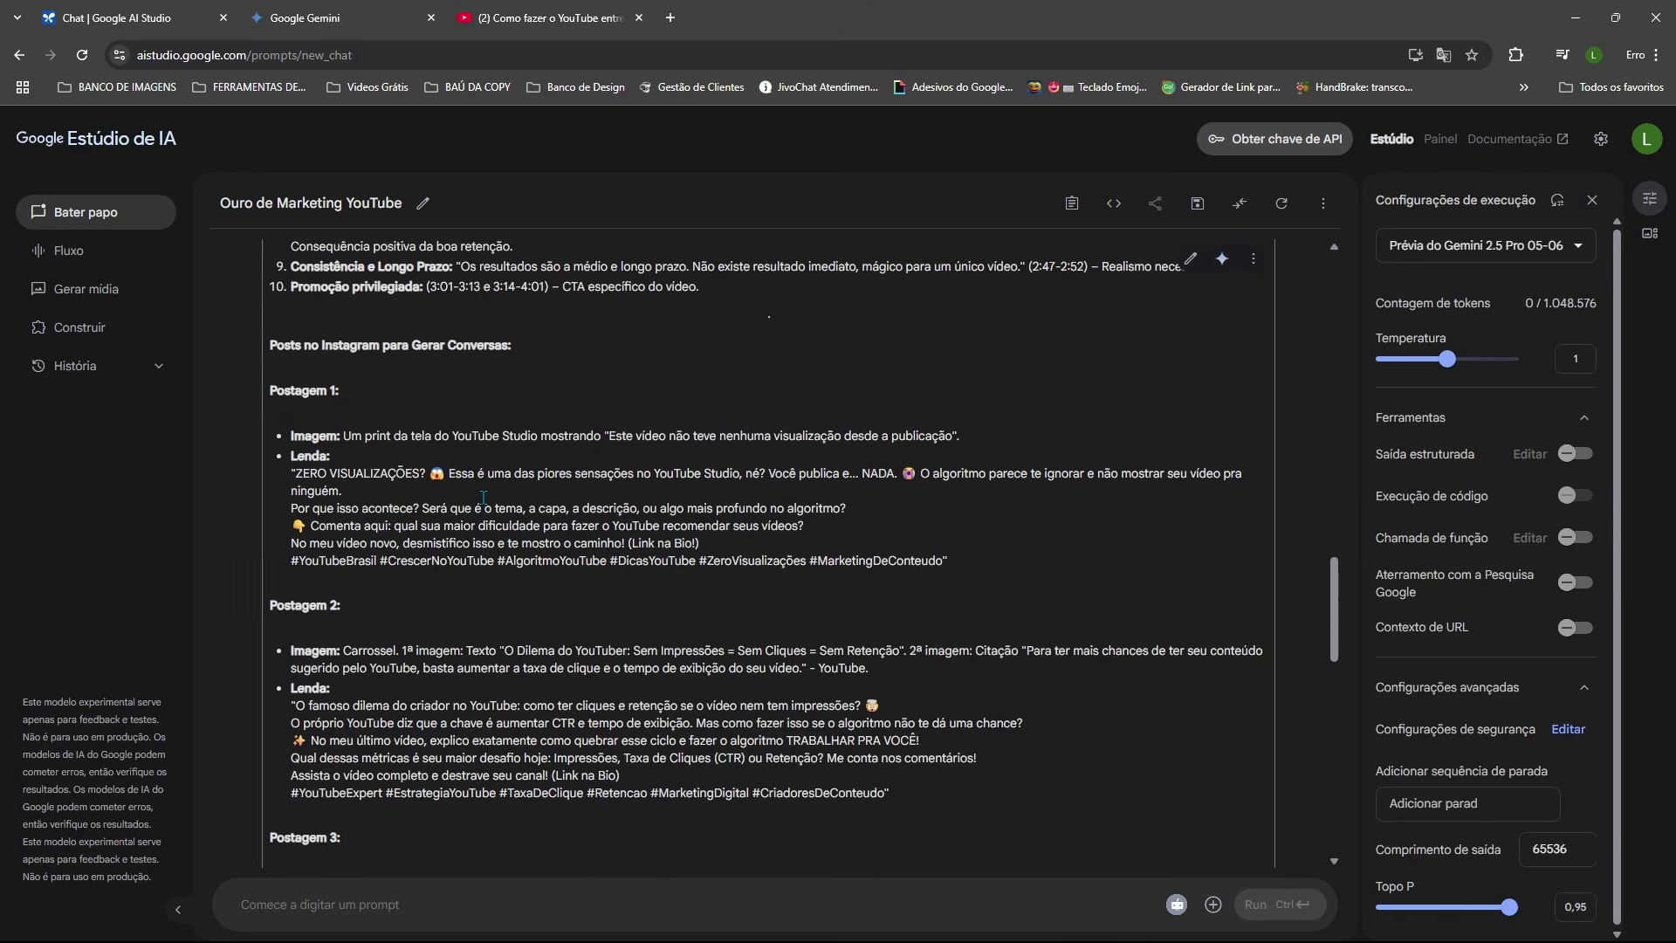
{"action": "scroll", "coordinate": [483, 497], "scroll_direction": "up", "scroll_amount": 10}
{"action": "scroll", "coordinate": [620, 695], "scroll_direction": "down", "scroll_amount": 20}
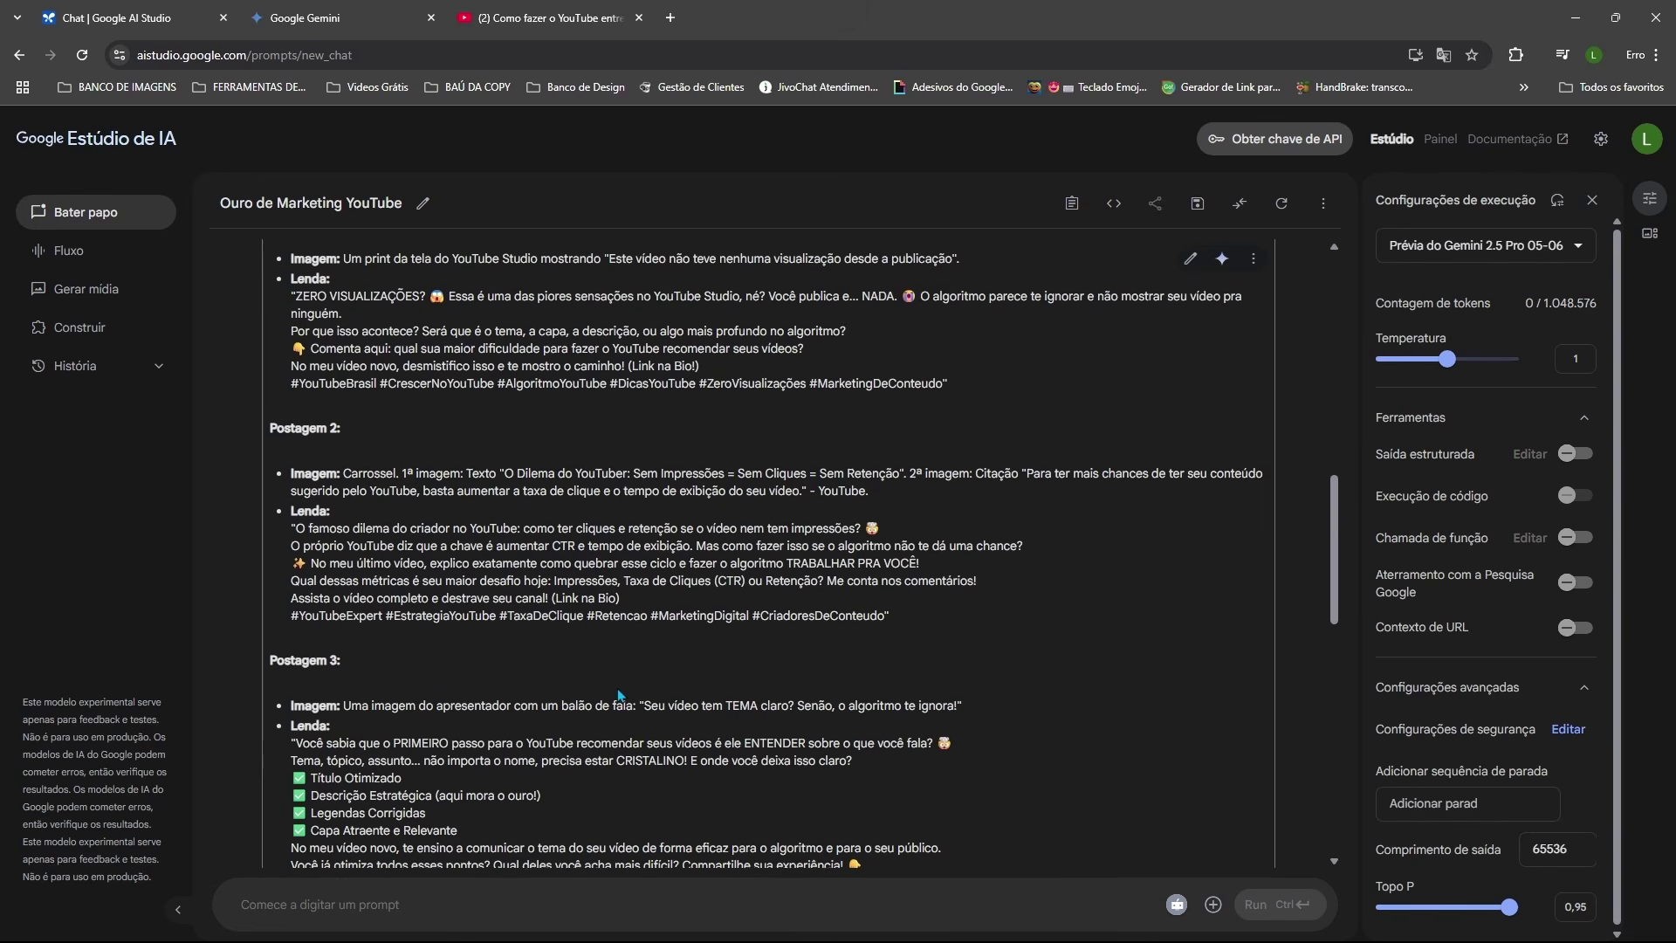
{"action": "scroll", "coordinate": [524, 638], "scroll_direction": "down", "scroll_amount": 2}
{"action": "scroll", "coordinate": [448, 596], "scroll_direction": "up", "scroll_amount": 2}
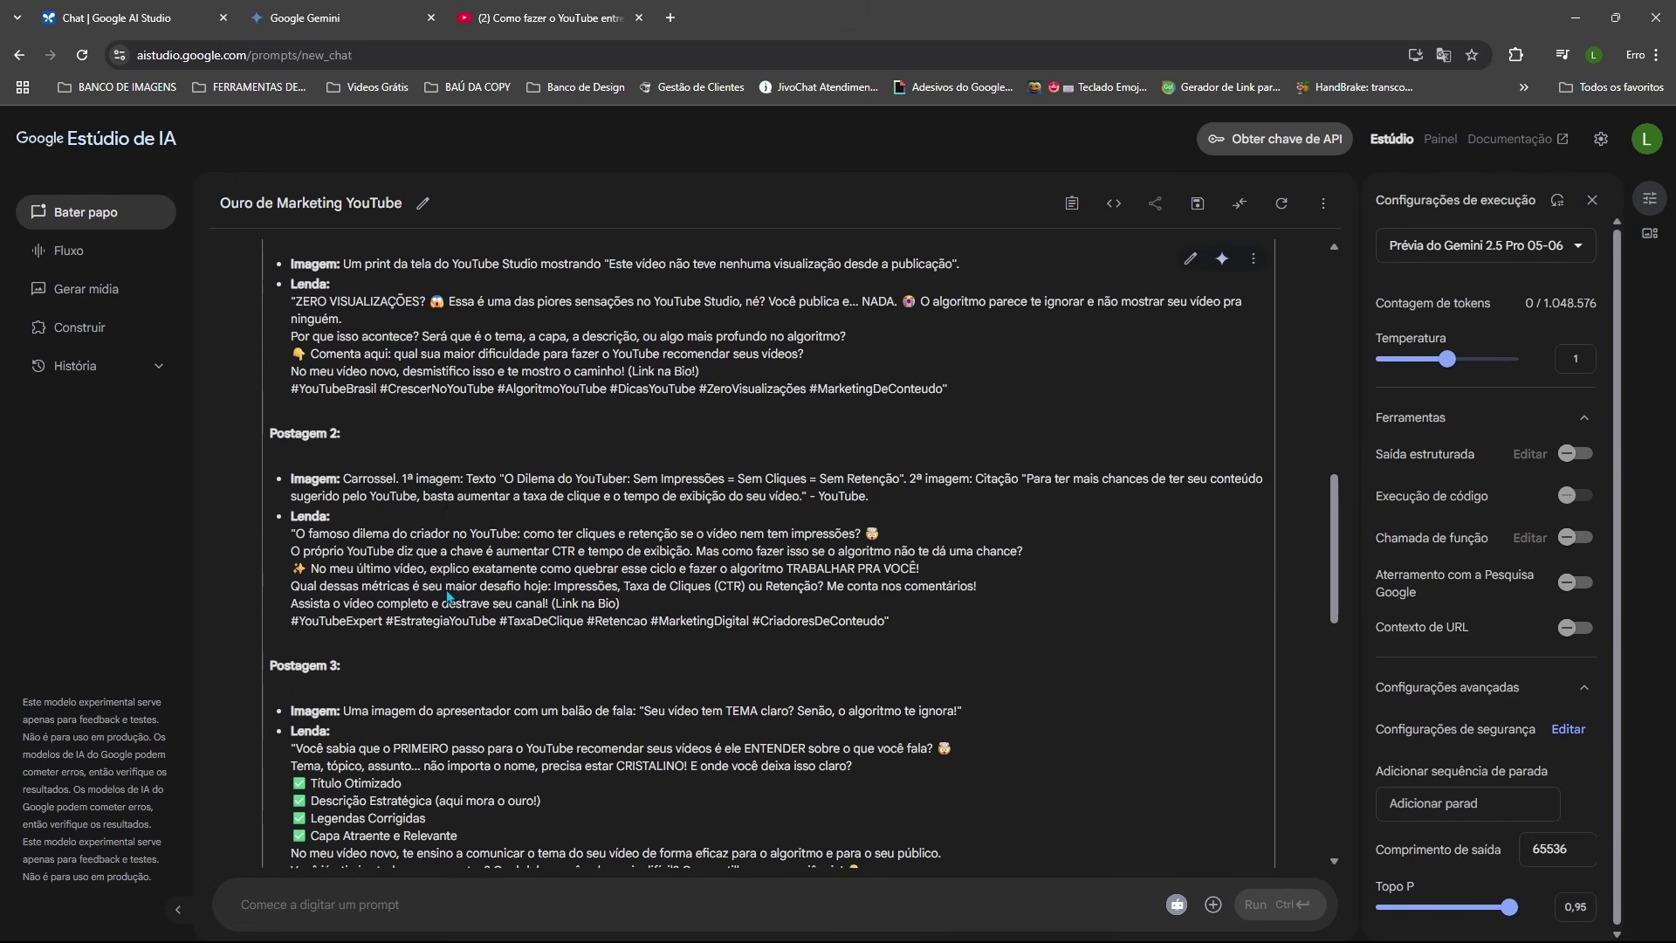
{"action": "scroll", "coordinate": [448, 596], "scroll_direction": "up", "scroll_amount": 3}
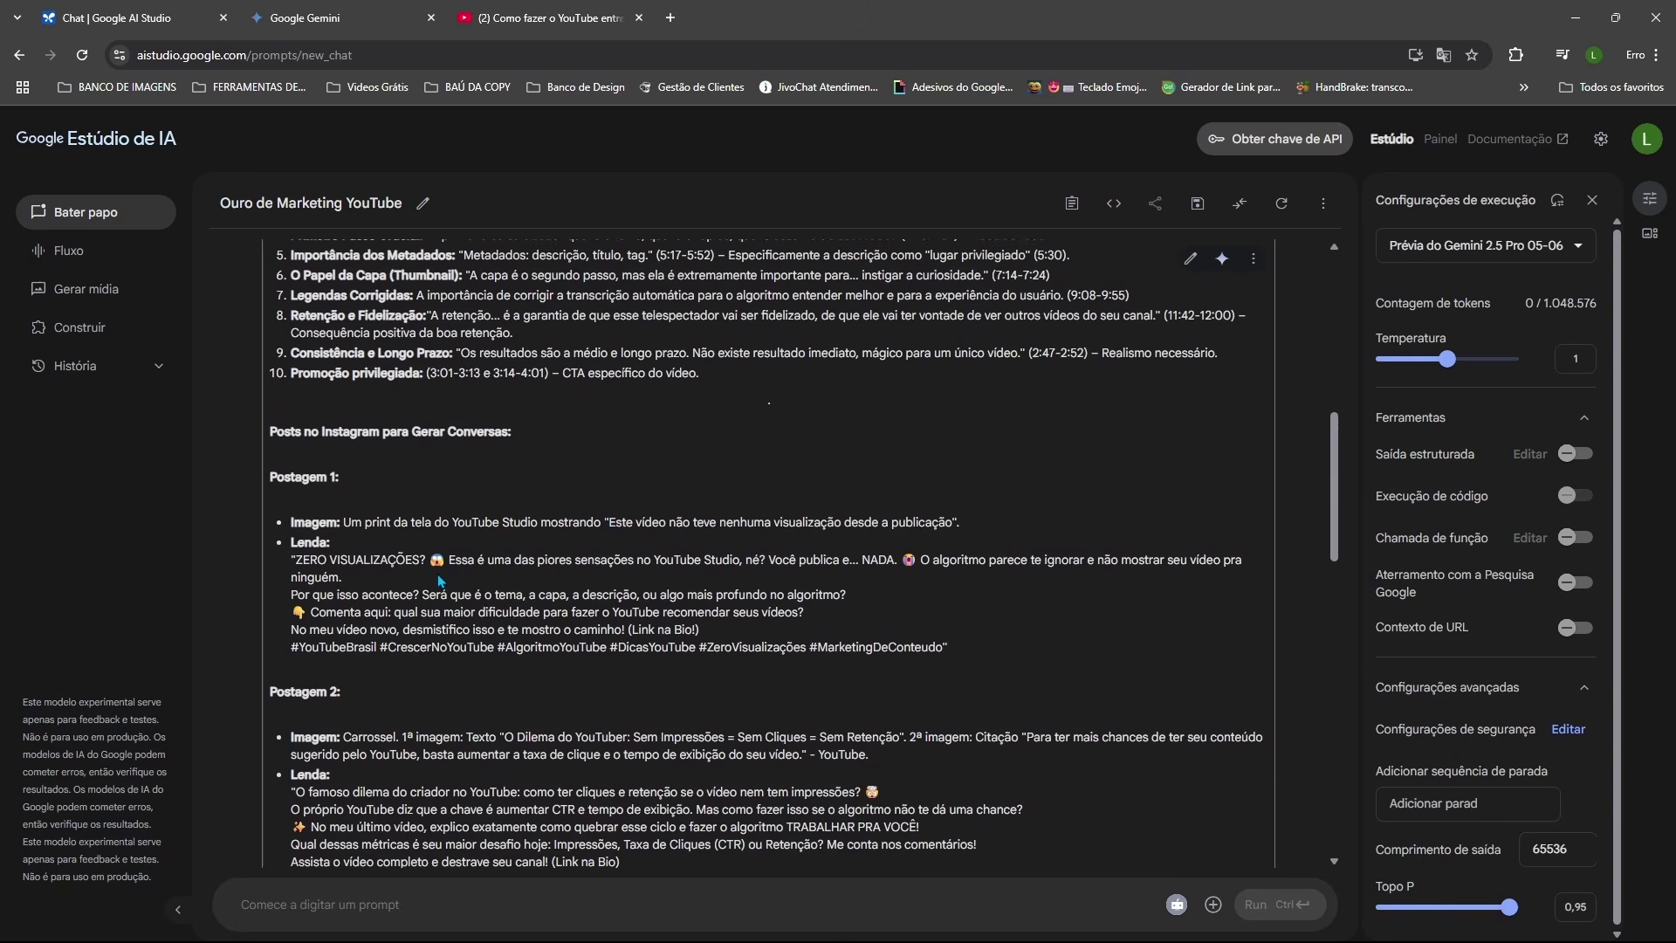
{"action": "scroll", "coordinate": [439, 581], "scroll_direction": "up", "scroll_amount": 2}
{"action": "scroll", "coordinate": [438, 576], "scroll_direction": "up", "scroll_amount": 1}
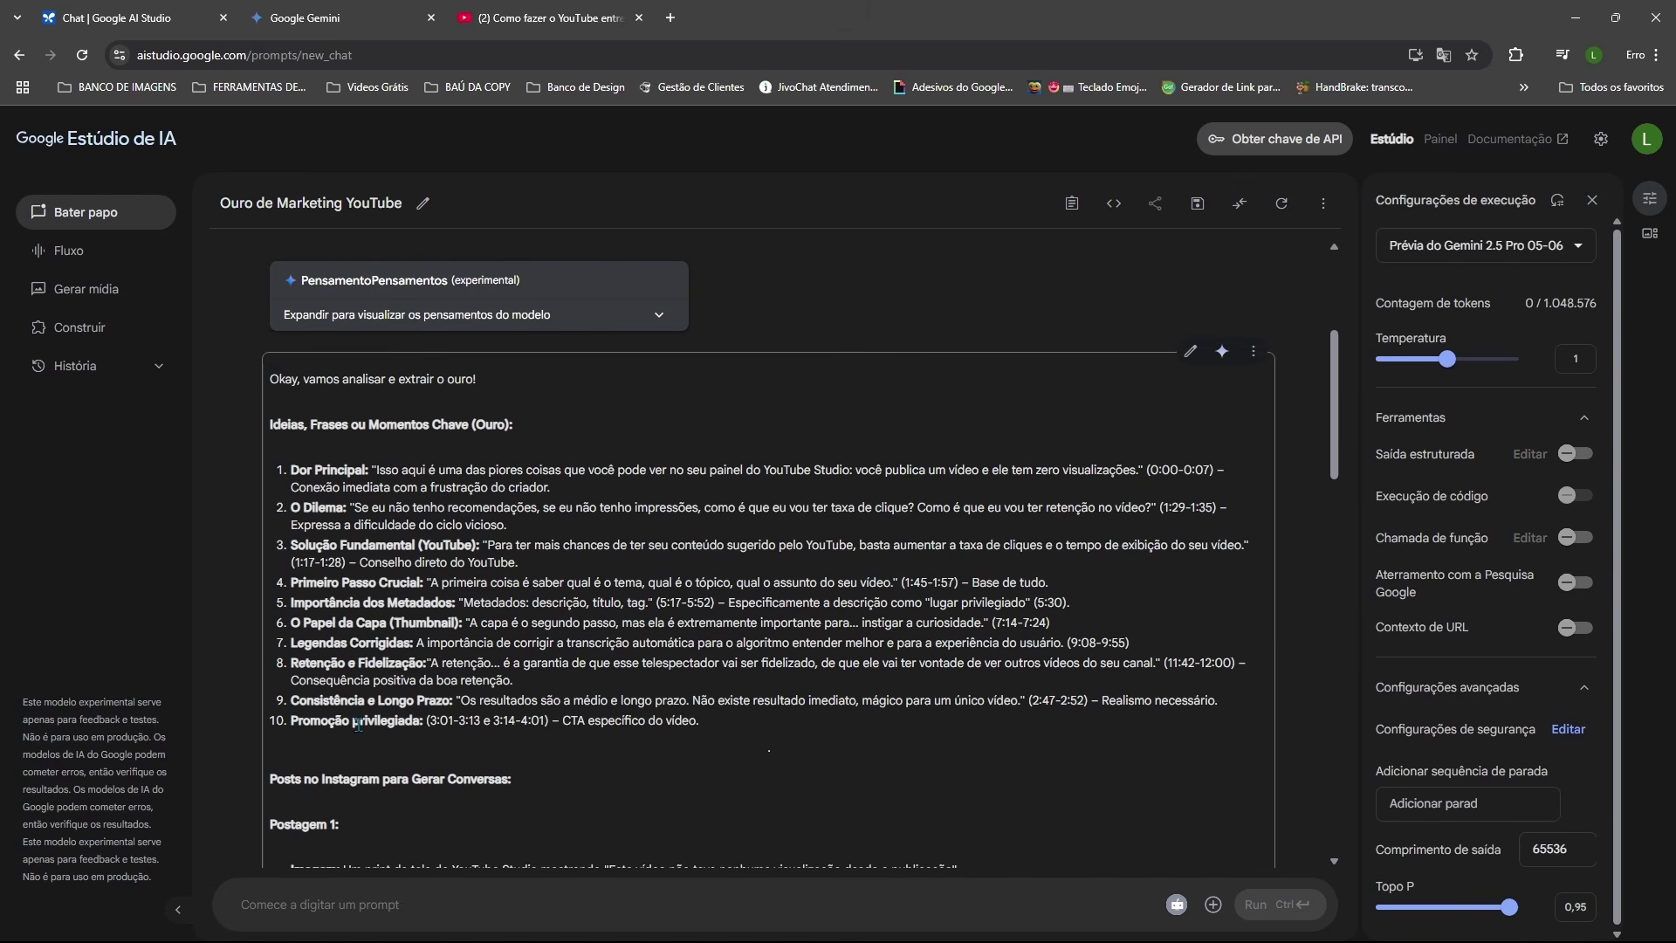
Step: Read through the reply's Instagram posts and three Shorts scripts, then return to the Gemini tab
{"action": "scroll", "coordinate": [376, 650], "scroll_direction": "up", "scroll_amount": 1}
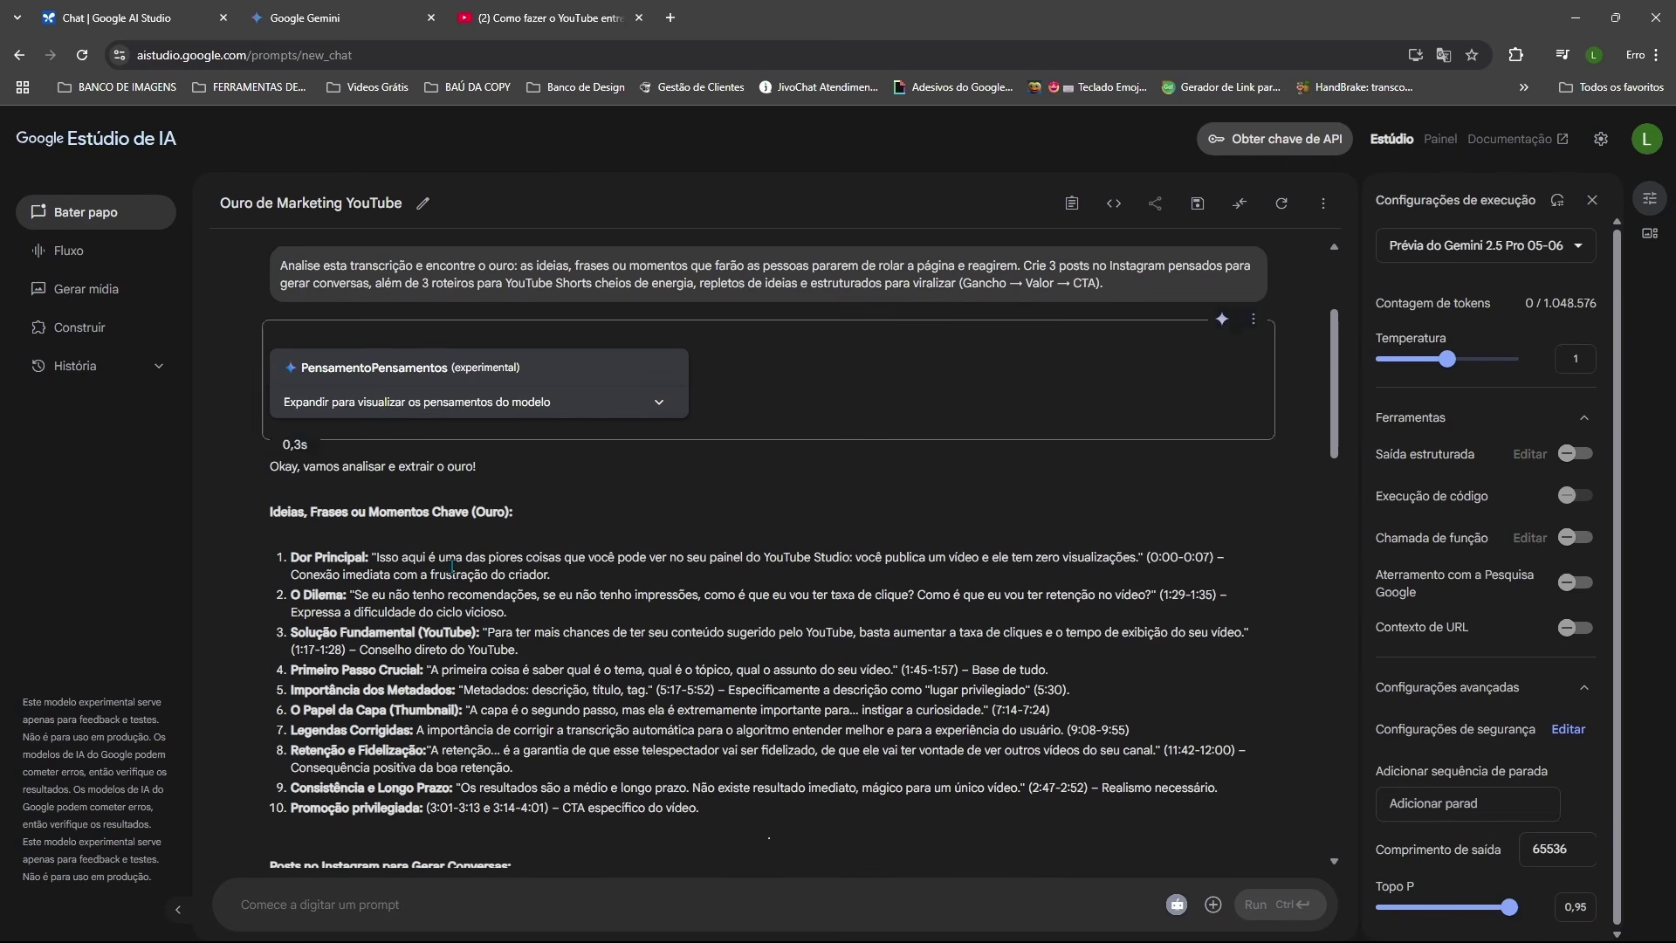
{"action": "scroll", "coordinate": [453, 567], "scroll_direction": "down", "scroll_amount": 1}
{"action": "scroll", "coordinate": [462, 564], "scroll_direction": "down", "scroll_amount": 1}
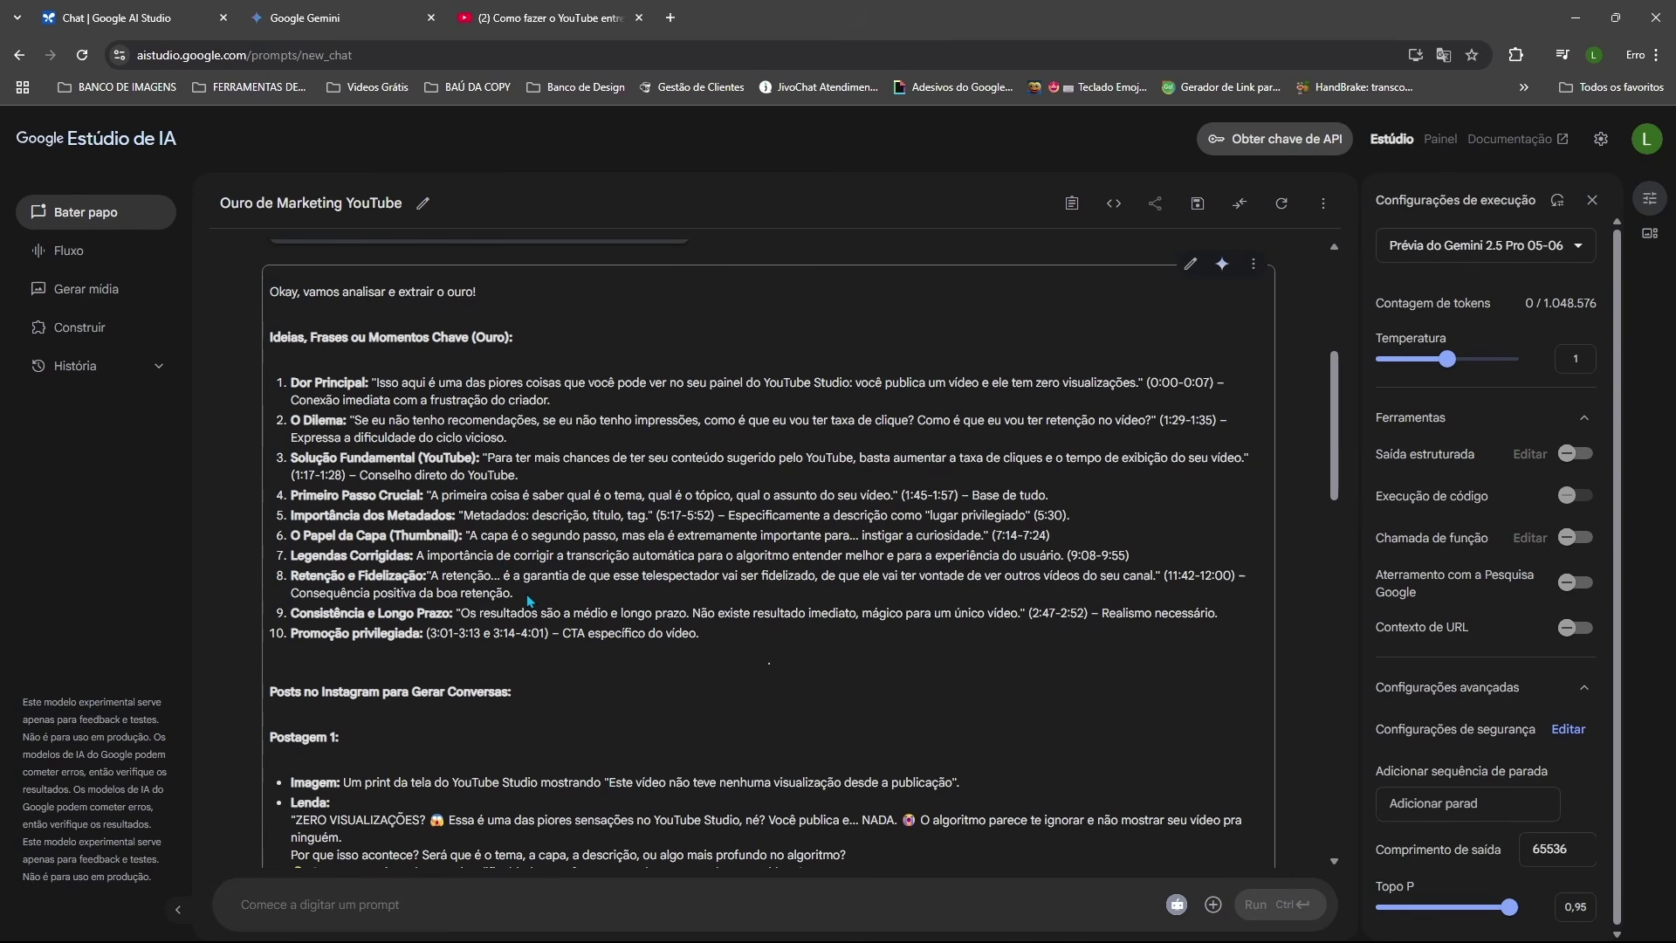
{"action": "scroll", "coordinate": [531, 600], "scroll_direction": "down", "scroll_amount": 5}
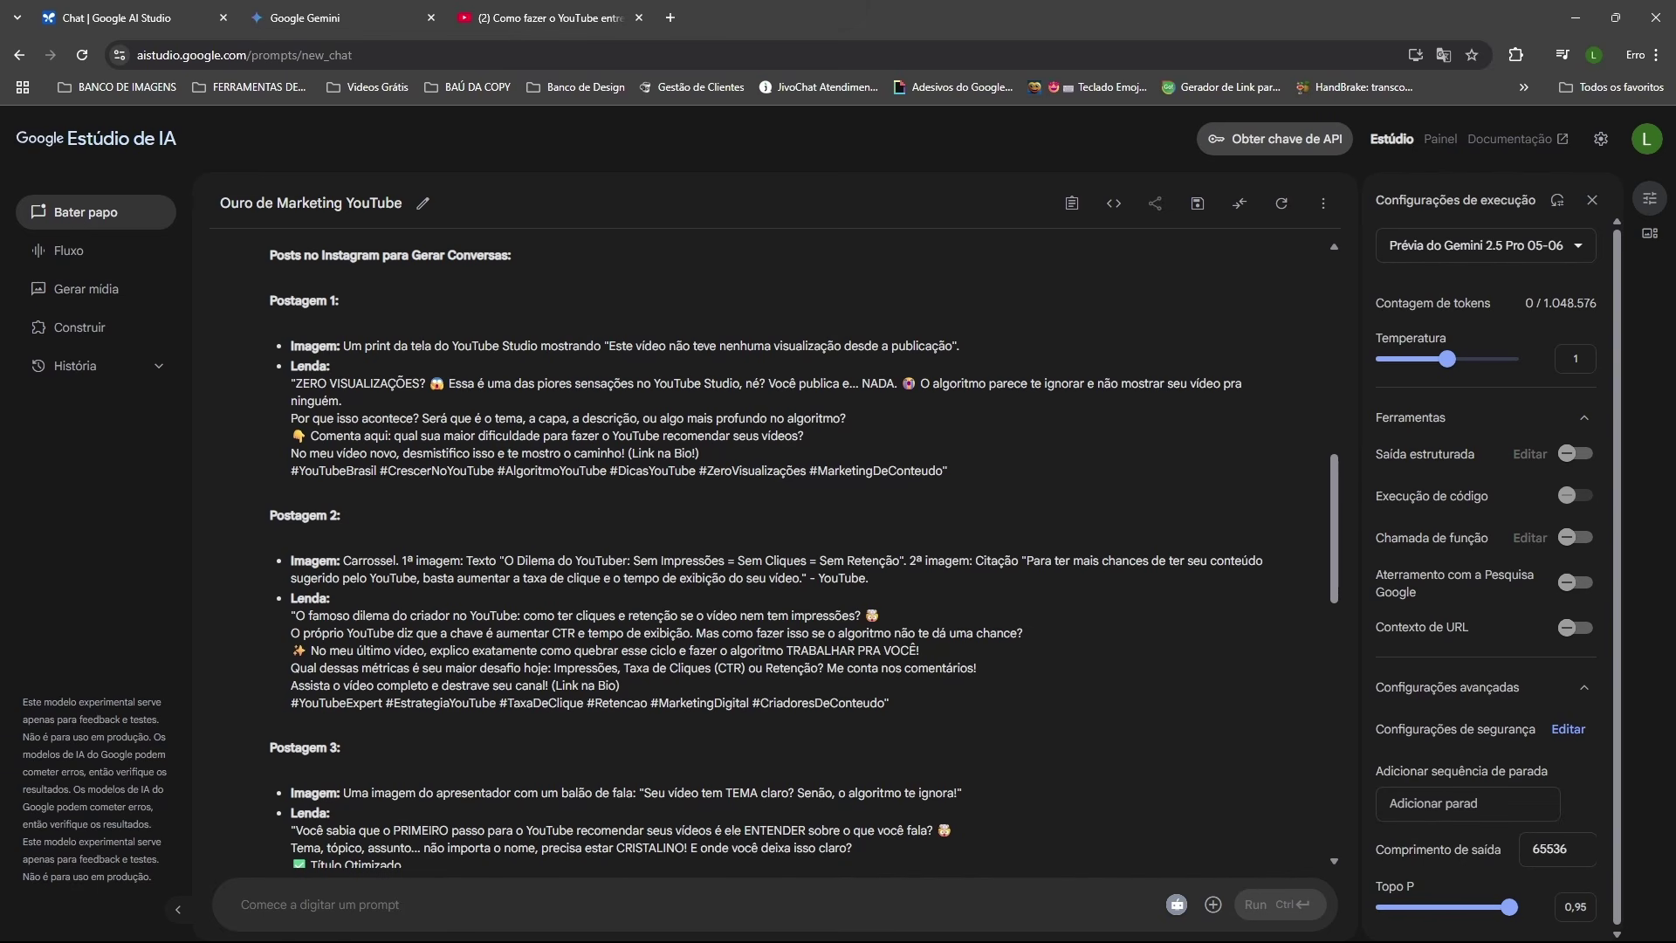
{"action": "scroll", "coordinate": [447, 511], "scroll_direction": "down", "scroll_amount": 2}
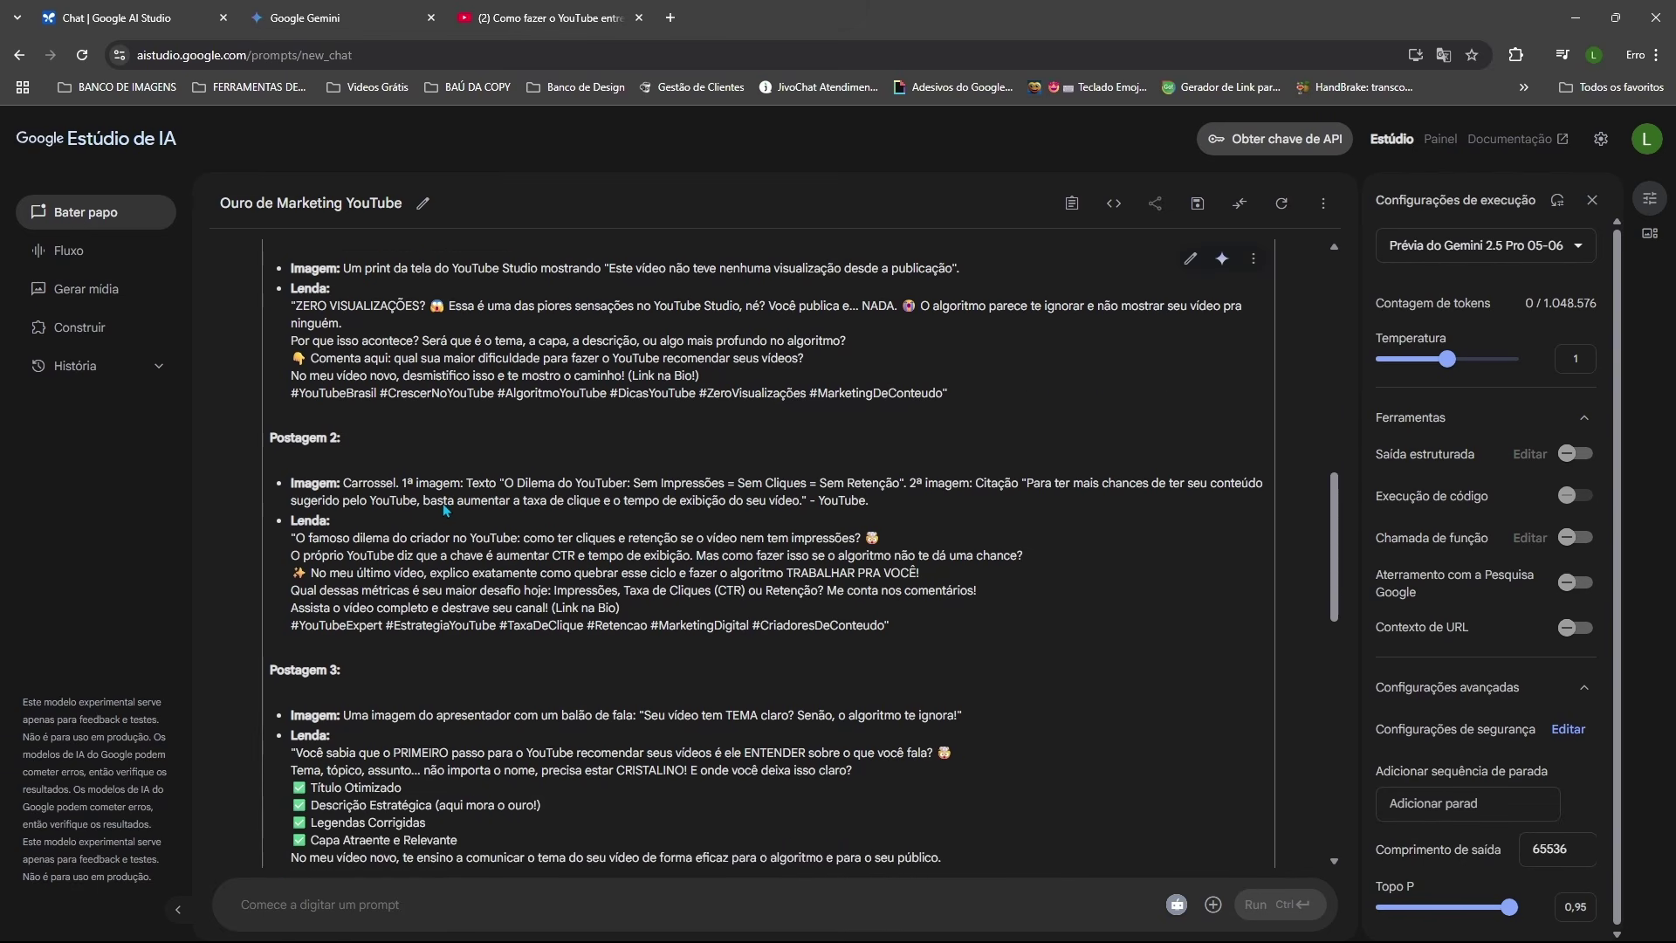
{"action": "scroll", "coordinate": [447, 511], "scroll_direction": "down", "scroll_amount": 1}
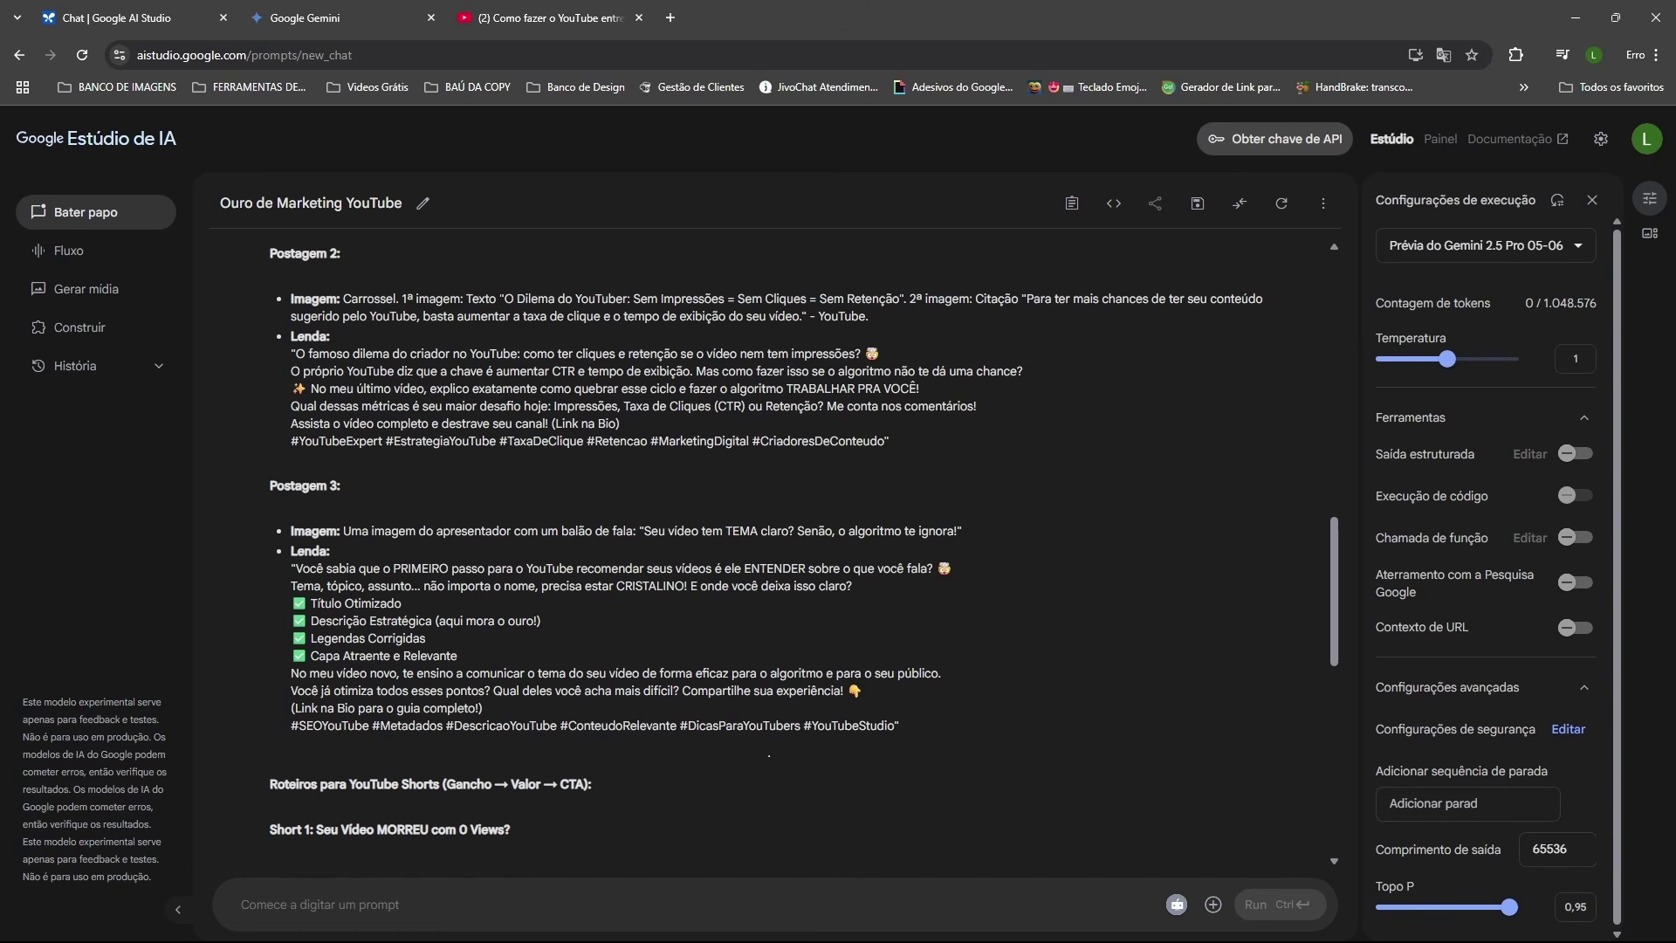
{"action": "scroll", "coordinate": [768, 542], "scroll_direction": "down", "scroll_amount": 3}
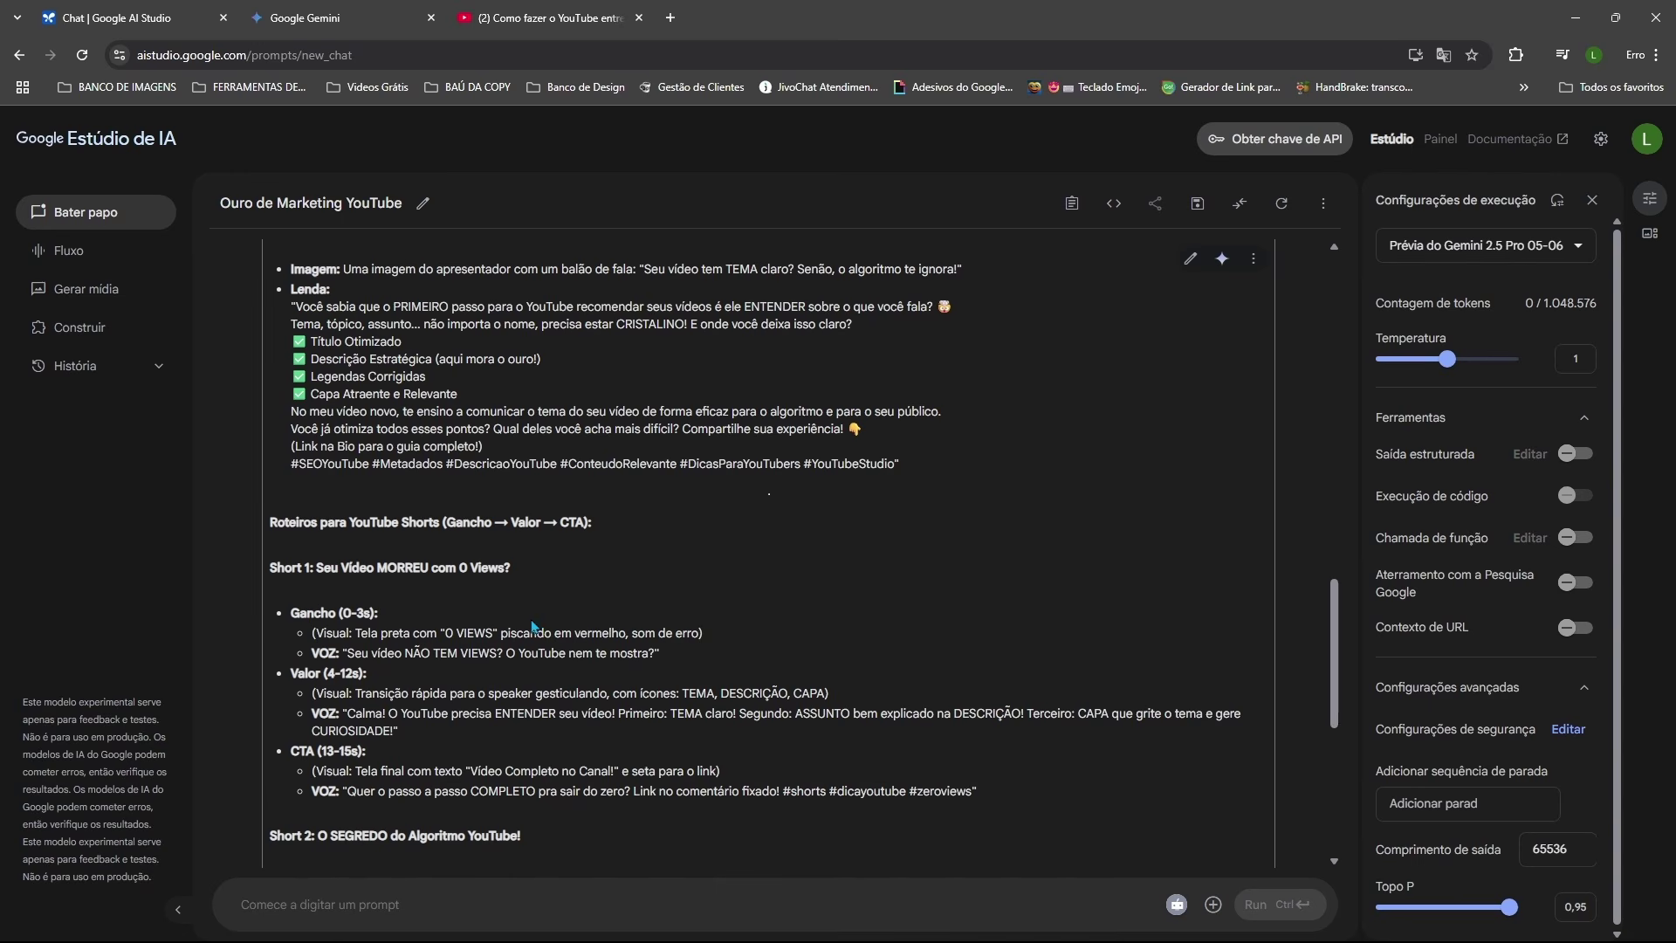
{"action": "scroll", "coordinate": [502, 542], "scroll_direction": "down", "scroll_amount": 2}
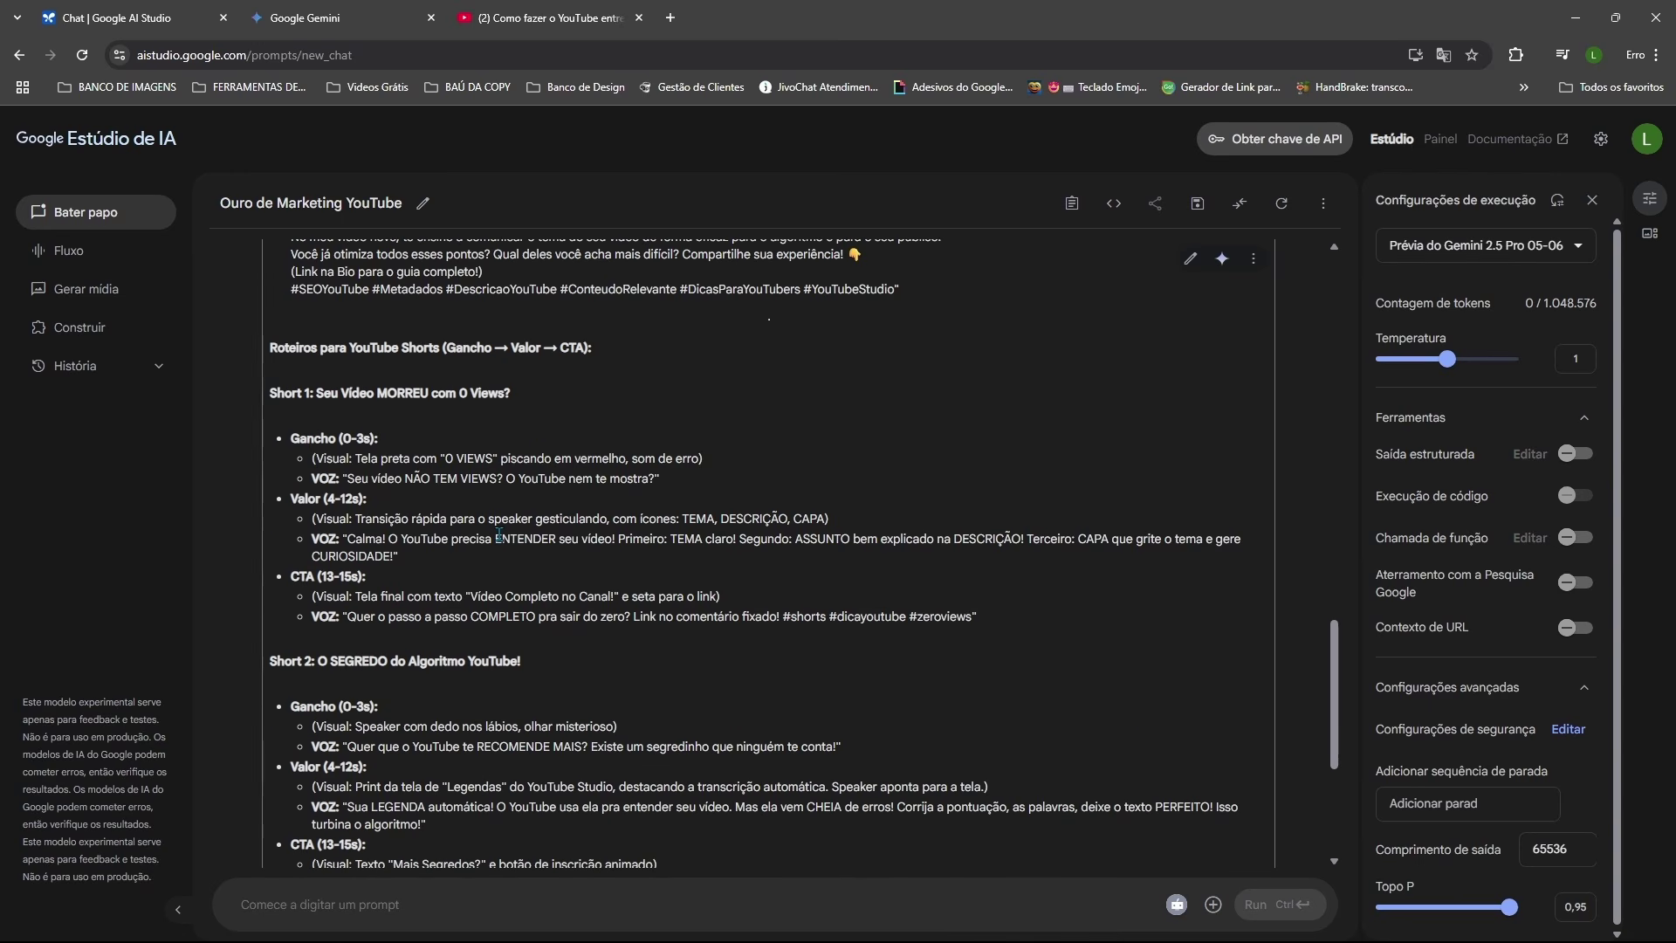
{"action": "scroll", "coordinate": [501, 536], "scroll_direction": "down", "scroll_amount": 2}
{"action": "scroll", "coordinate": [488, 533], "scroll_direction": "up", "scroll_amount": 1}
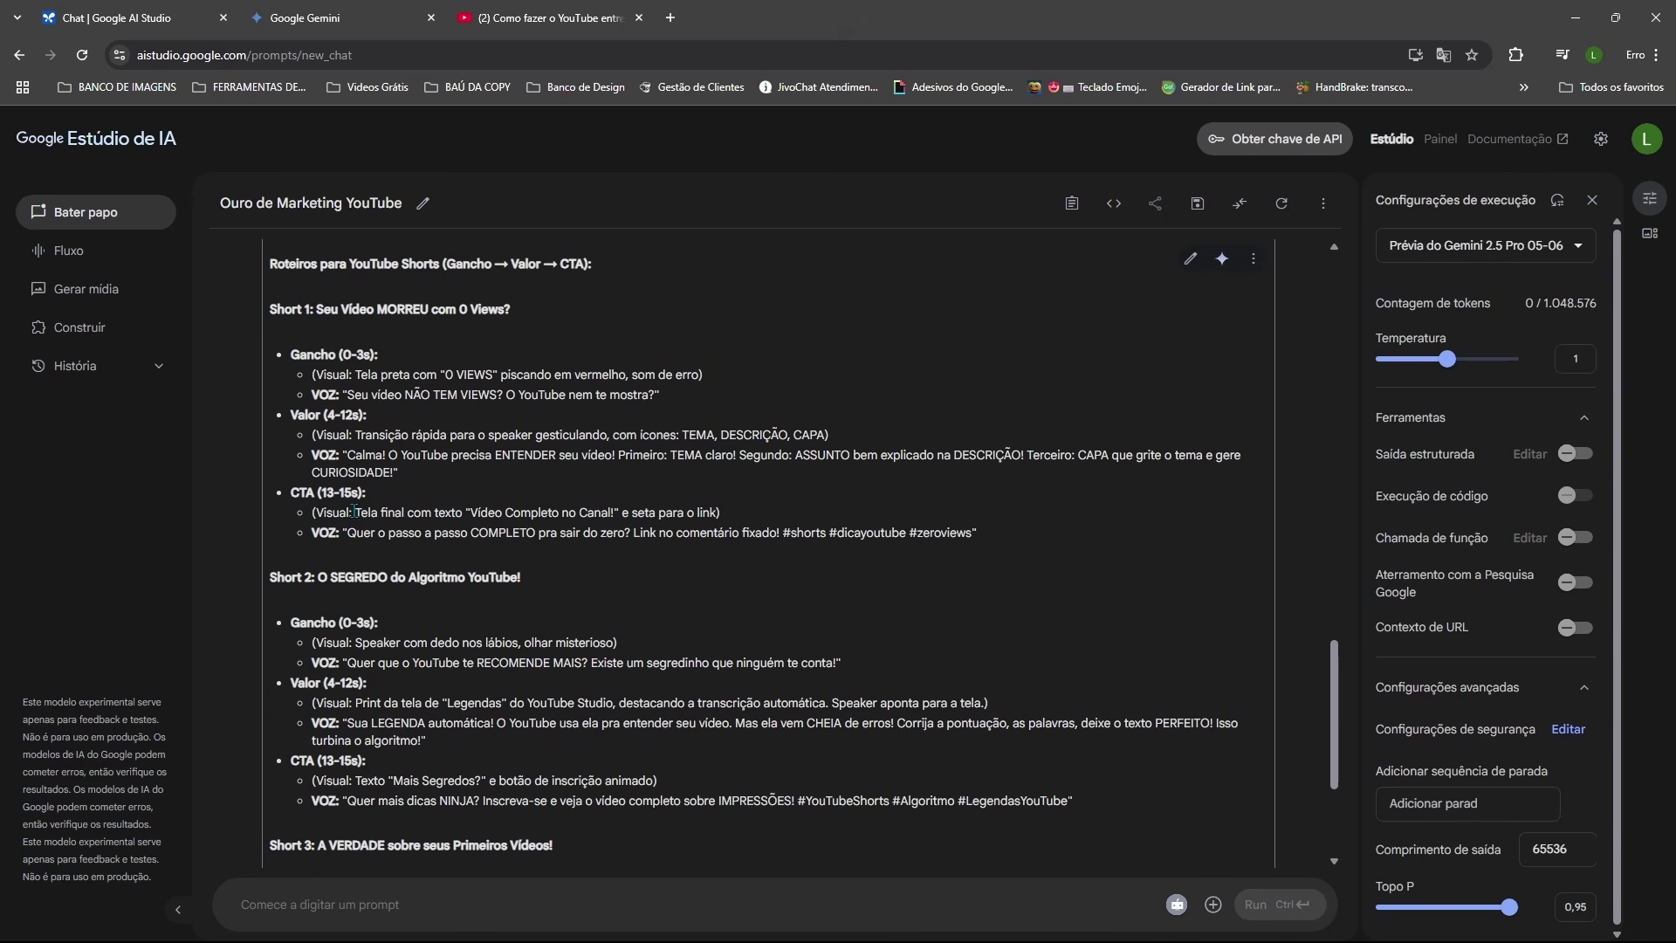
{"action": "scroll", "coordinate": [370, 552], "scroll_direction": "down", "scroll_amount": 3}
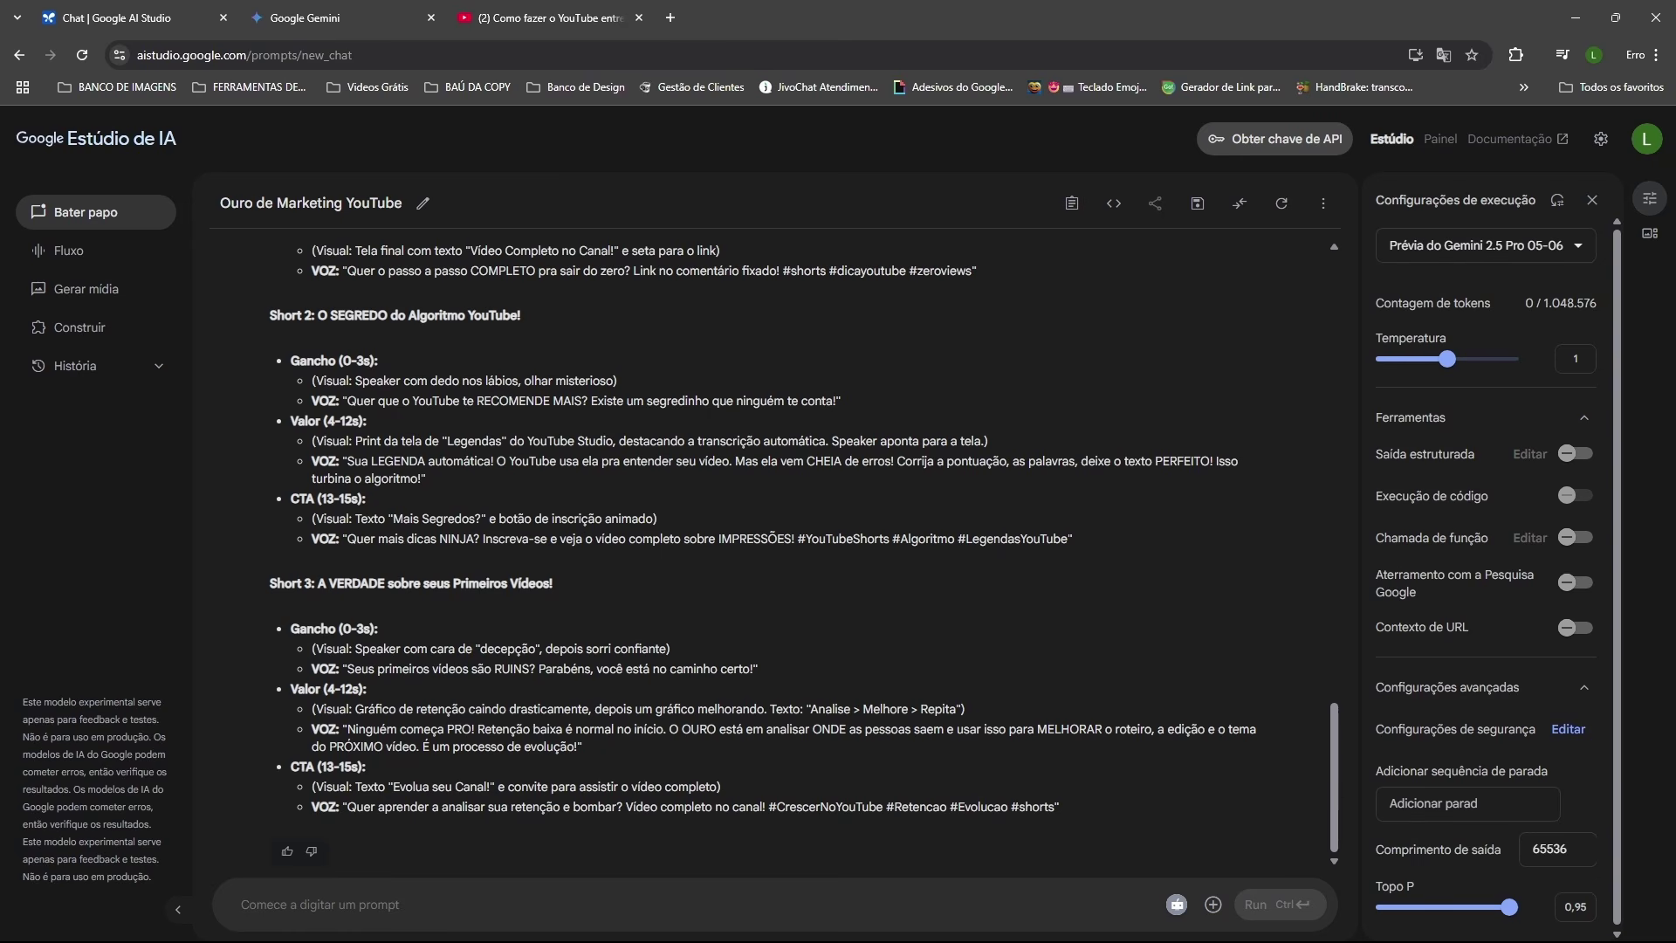
{"action": "left_click", "coordinate": [325, 21]}
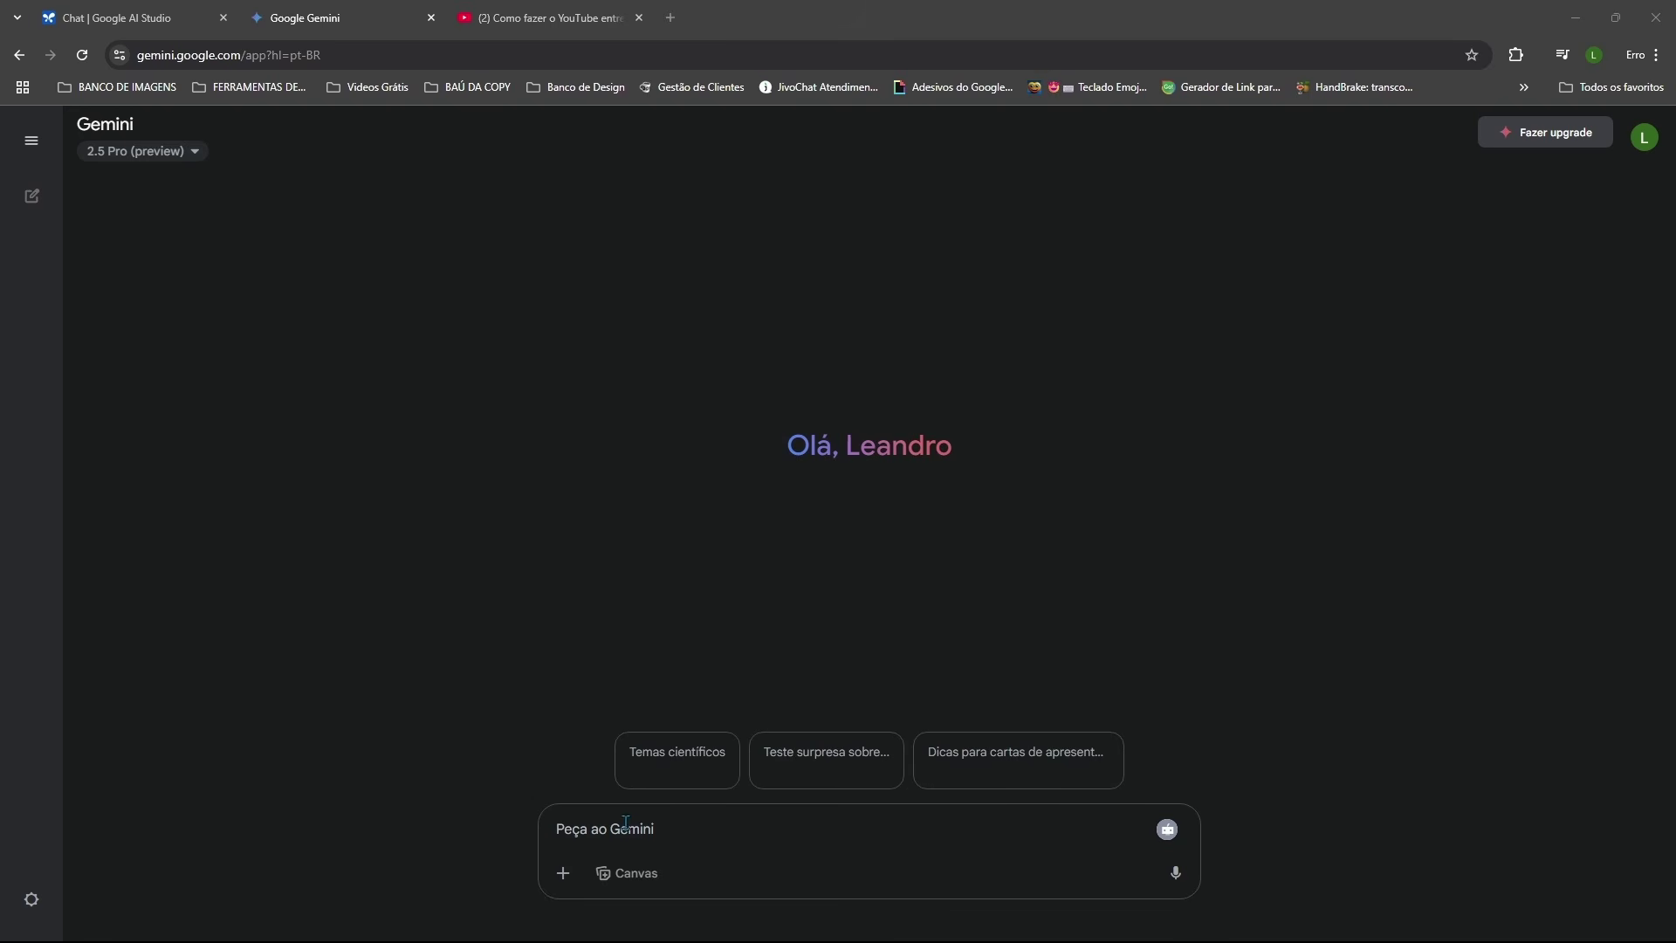
Step: Send the purchasing-power world map request to Gemini with Canvas enabled
{"action": "type", "text": "Você pode criar um mapa-múndi que mostre o poder de compra médio de cada país? Gostaria que ele fosse codificado por cores para facilitar a comparação visual das diferenças entre as regiões.\\nOnde cada país terá uma cor correspondente ao seu poder de compra médio."}
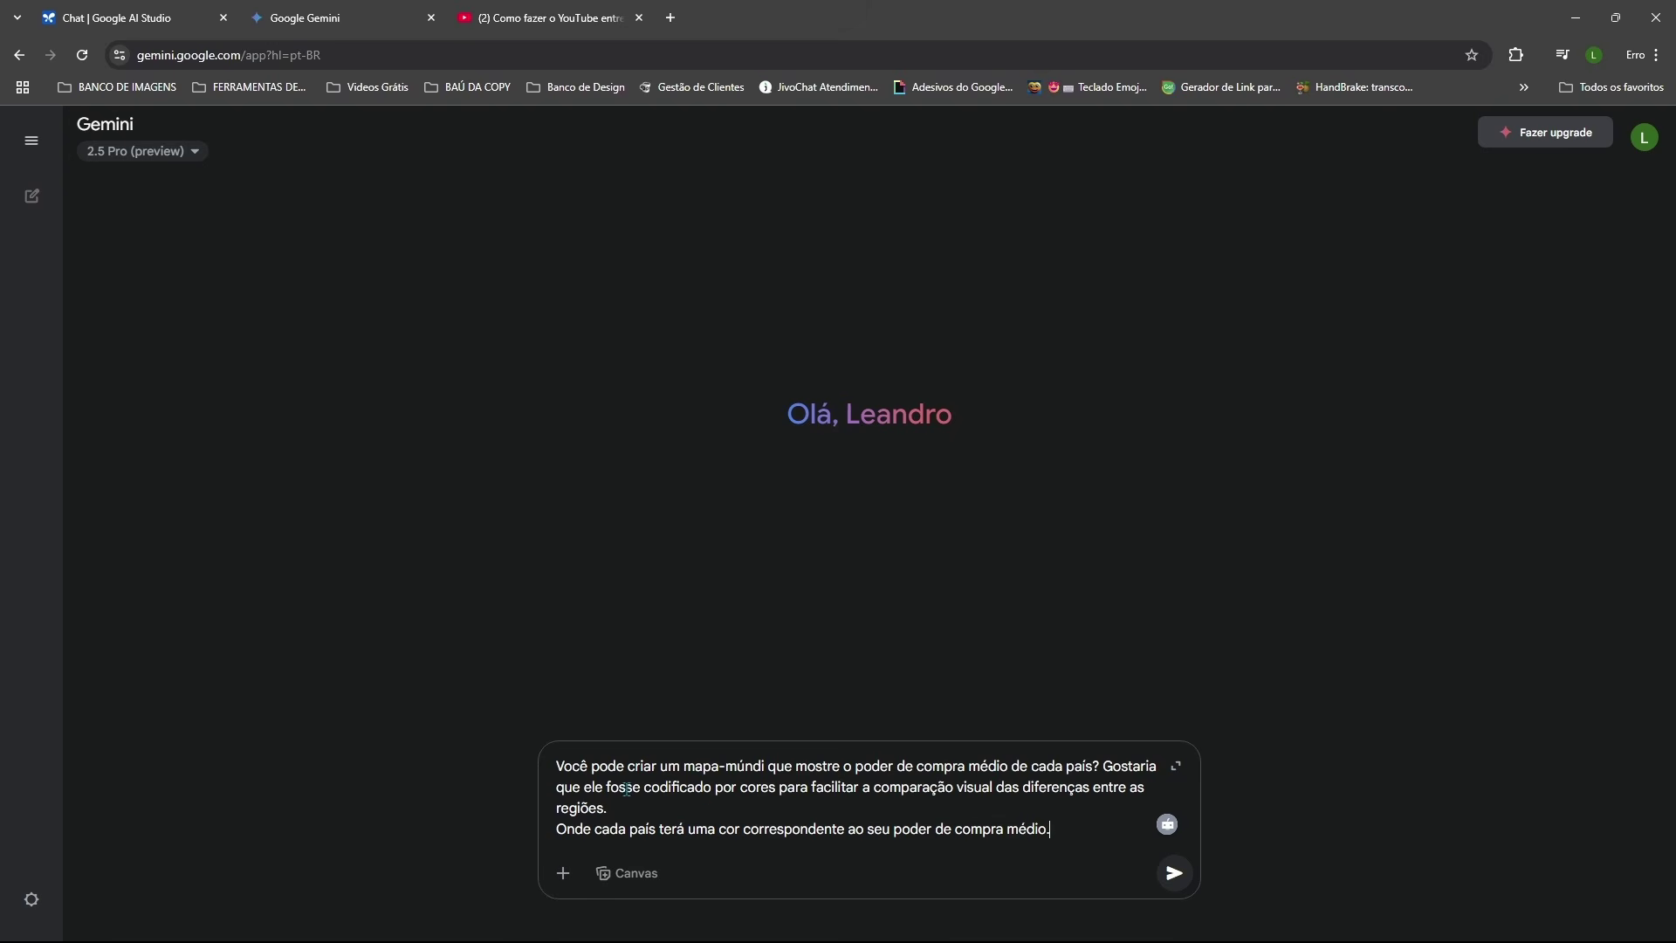
{"action": "left_click", "coordinate": [626, 878]}
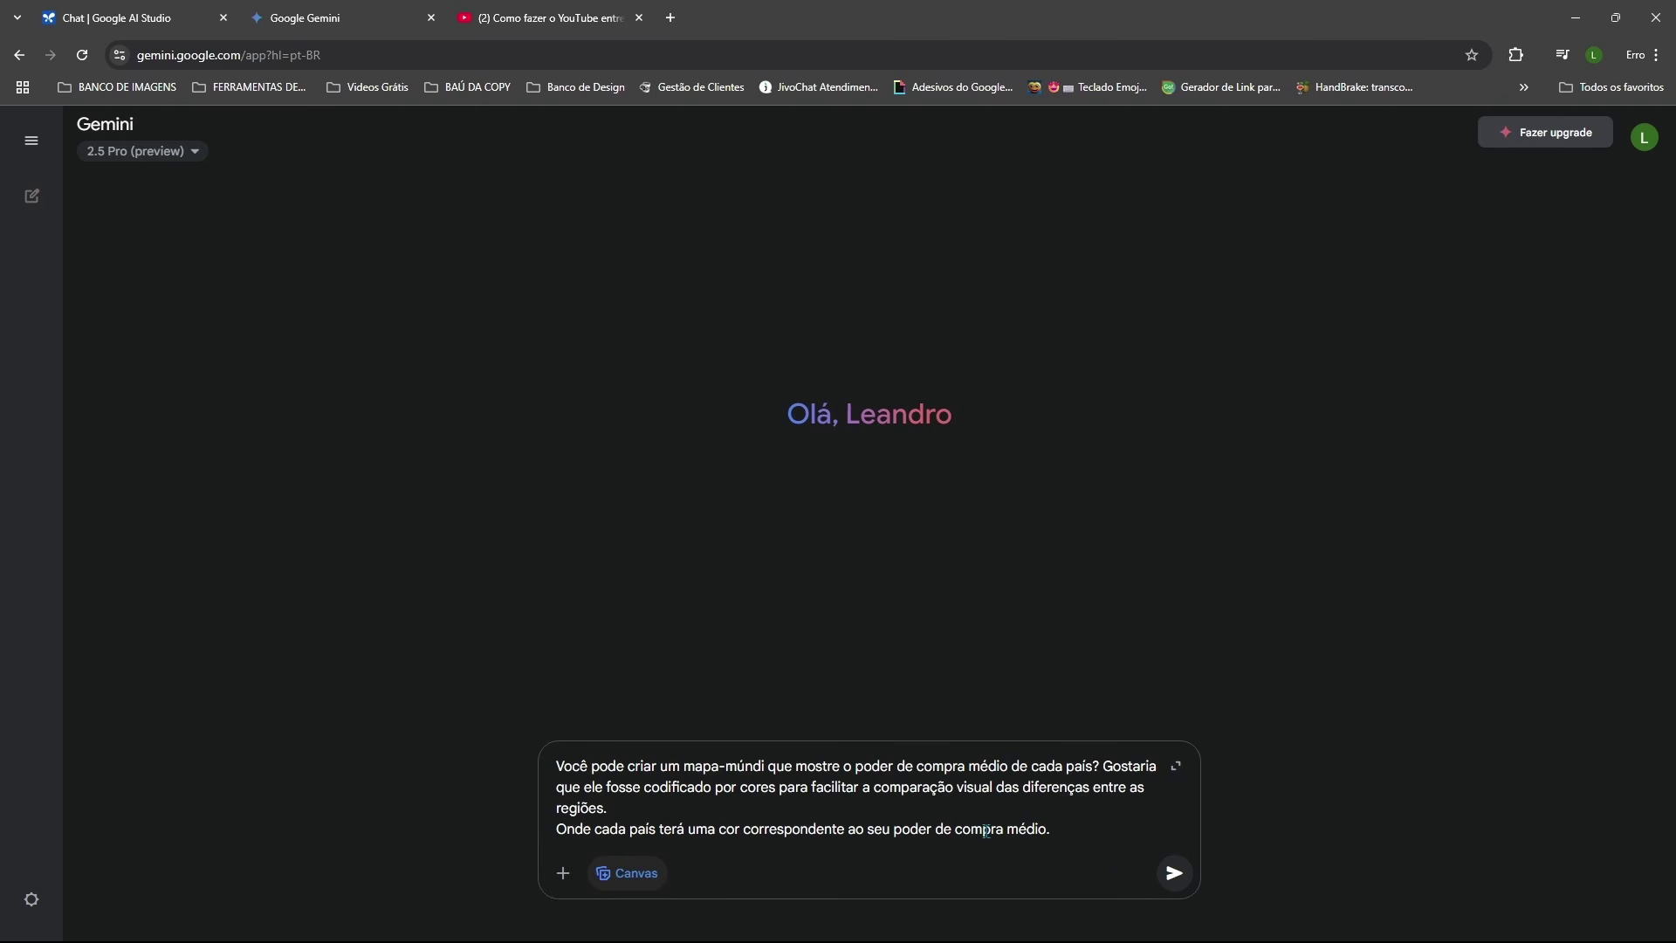
{"action": "left_click", "coordinate": [1172, 872]}
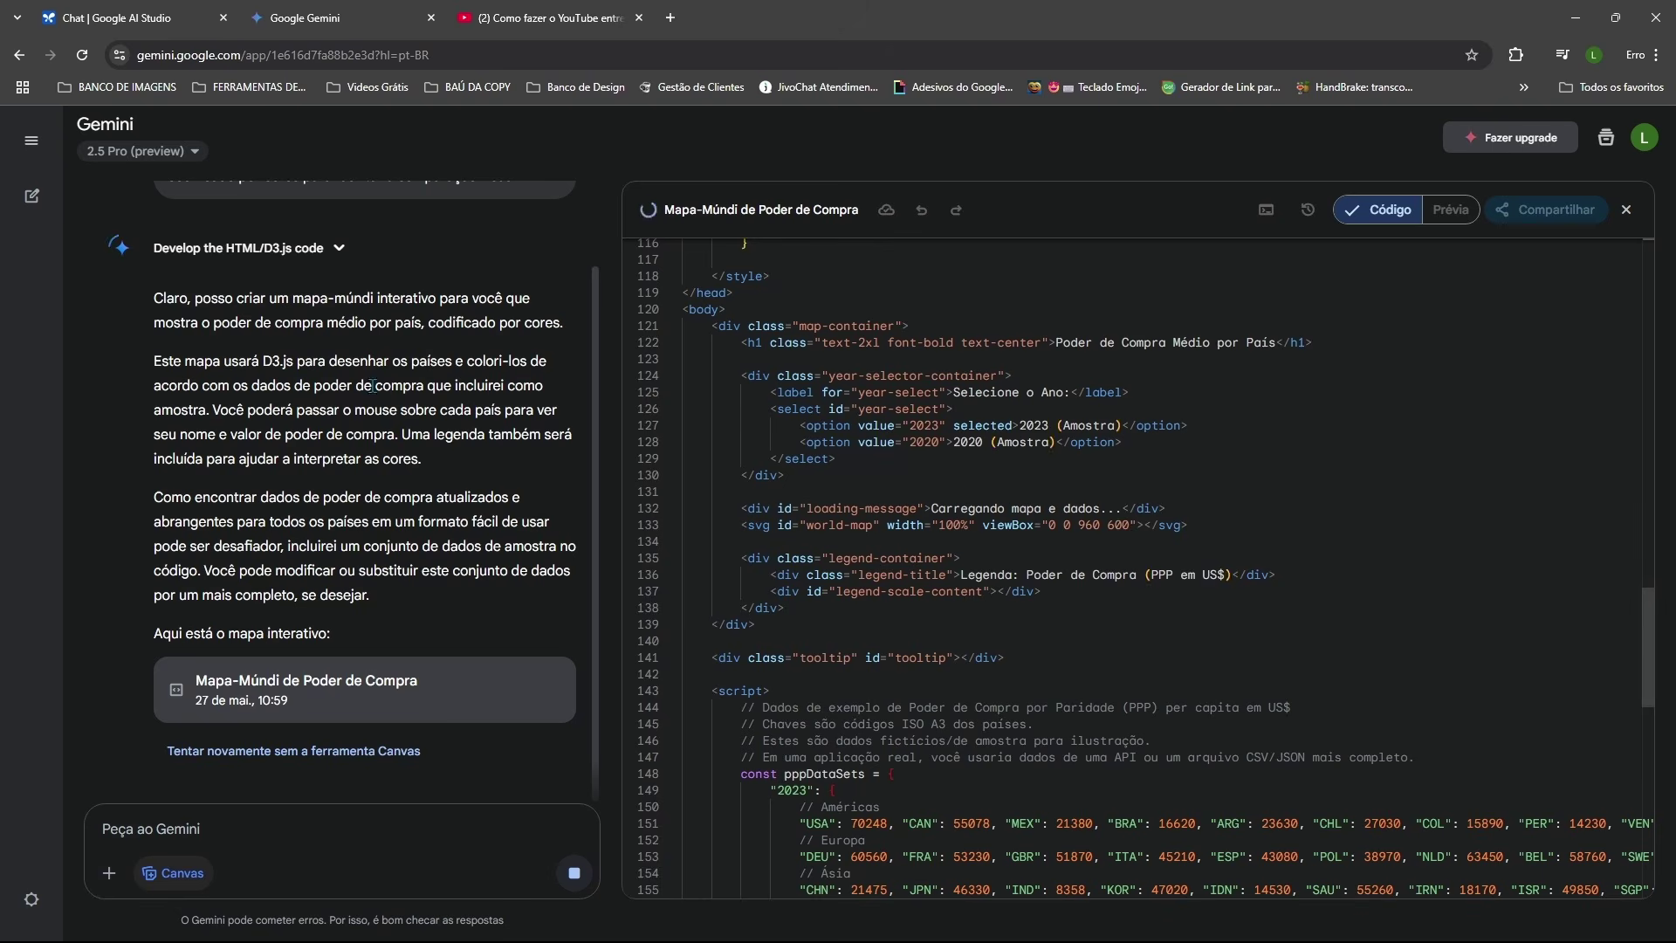
{"action": "scroll", "coordinate": [216, 689], "scroll_direction": "up", "scroll_amount": 5}
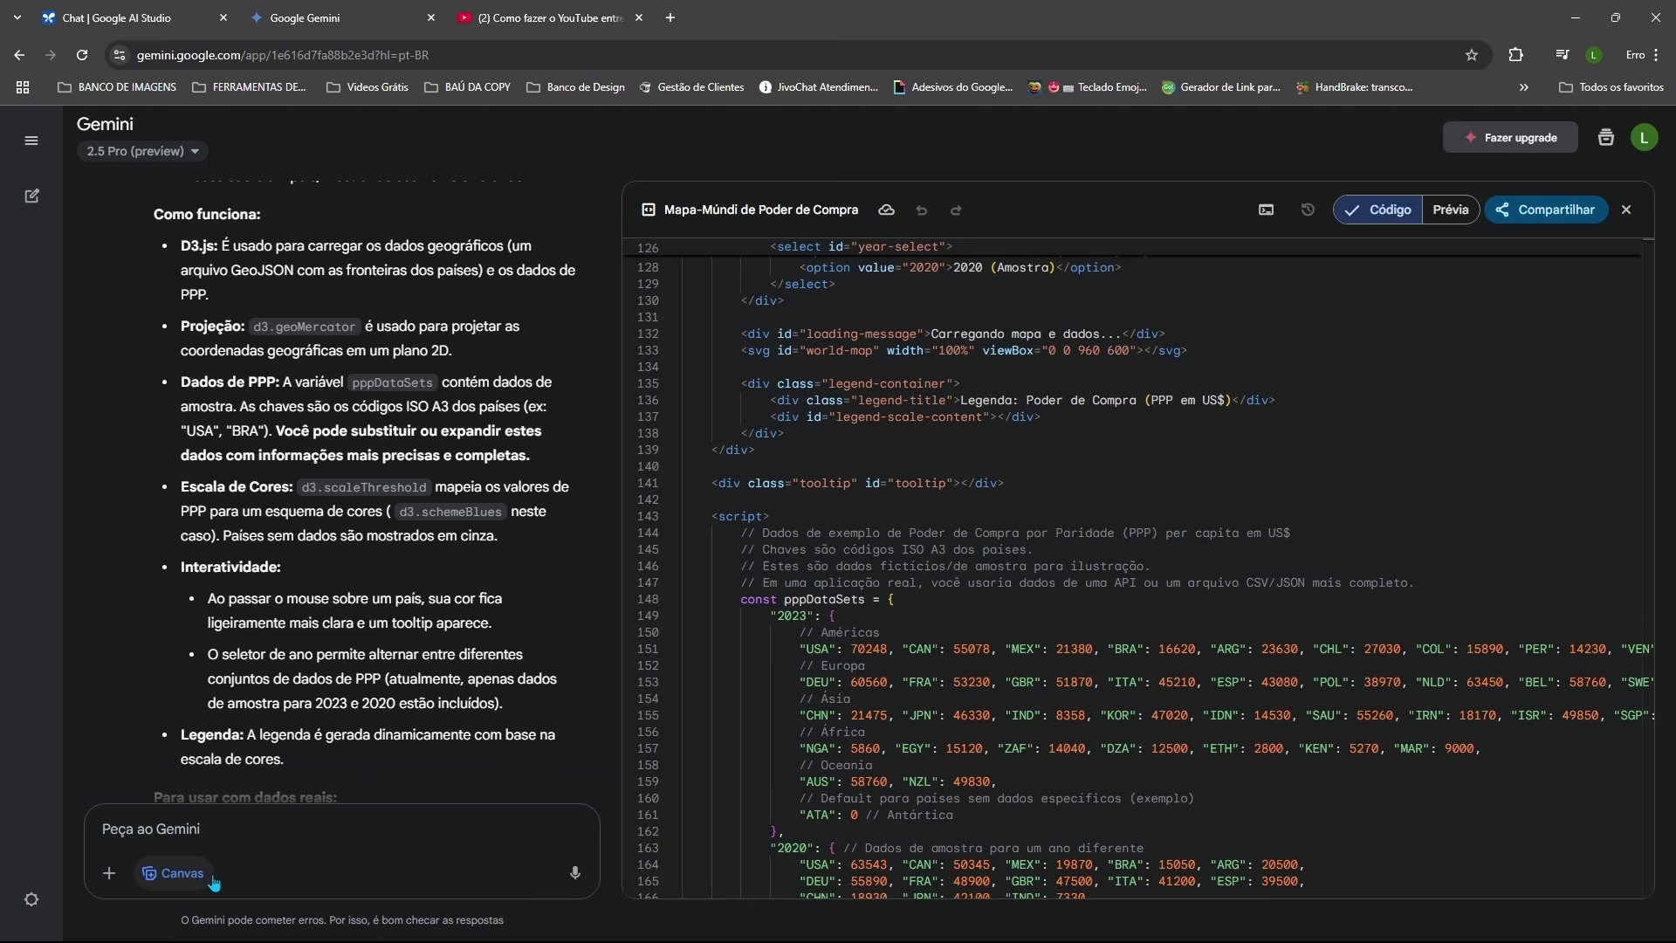
Step: Switch the Canvas to Prévia and explore the blue-shaded PPP world map and its country tooltips
{"action": "left_click", "coordinate": [1449, 209]}
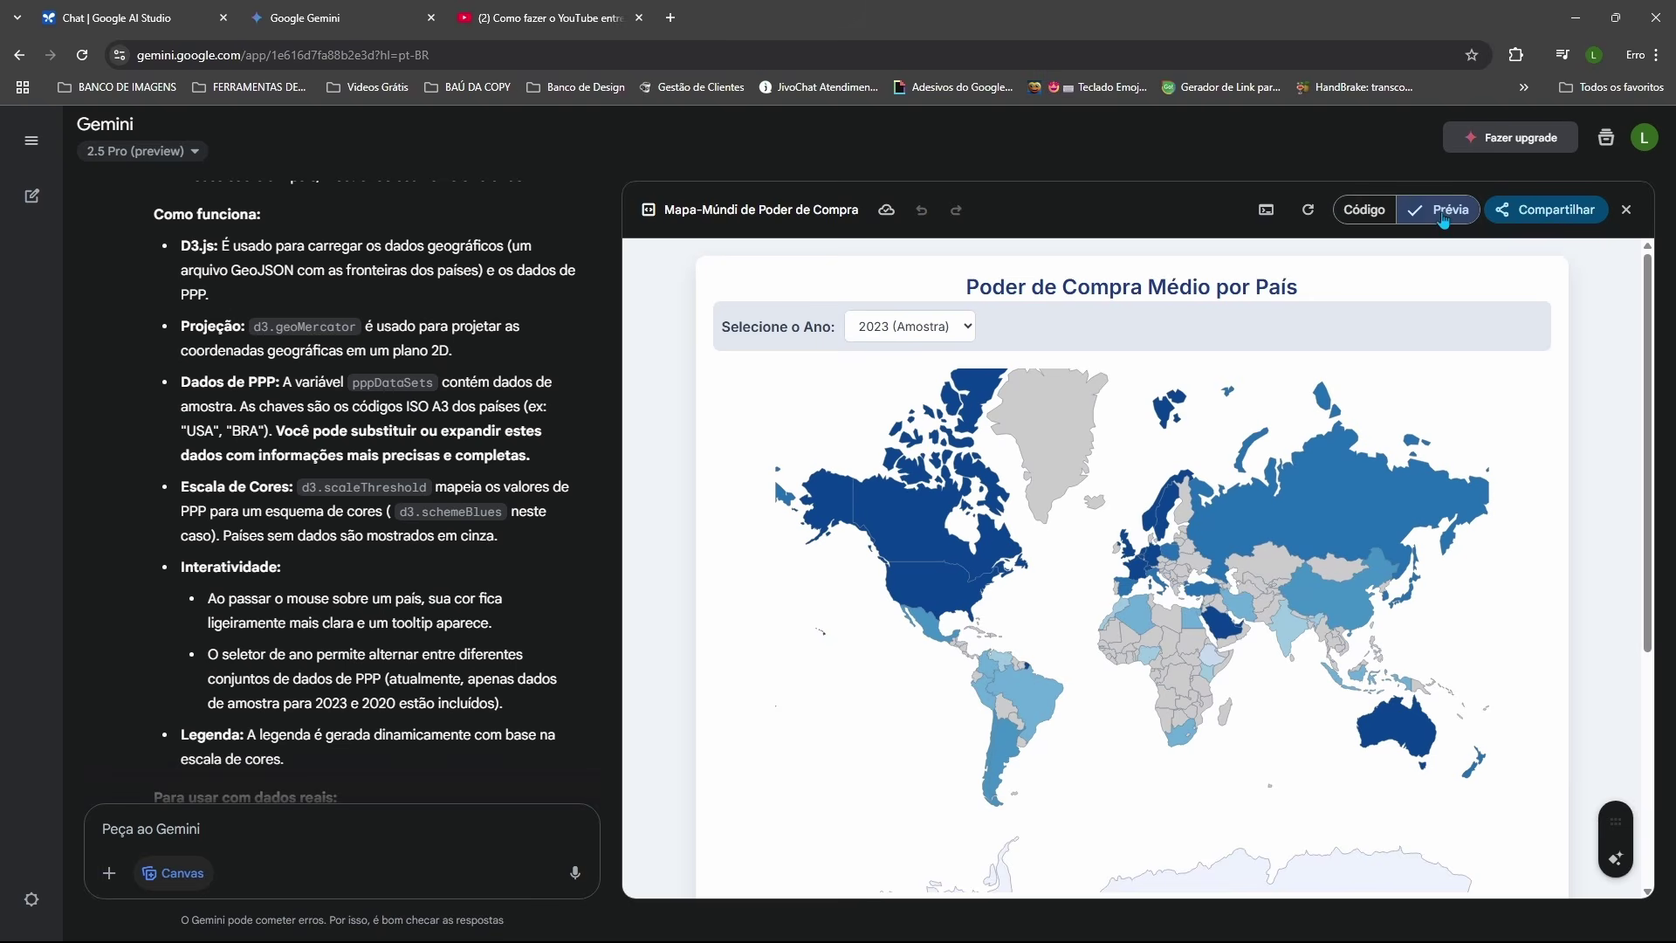
{"action": "scroll", "coordinate": [1303, 407], "scroll_direction": "down", "scroll_amount": 4}
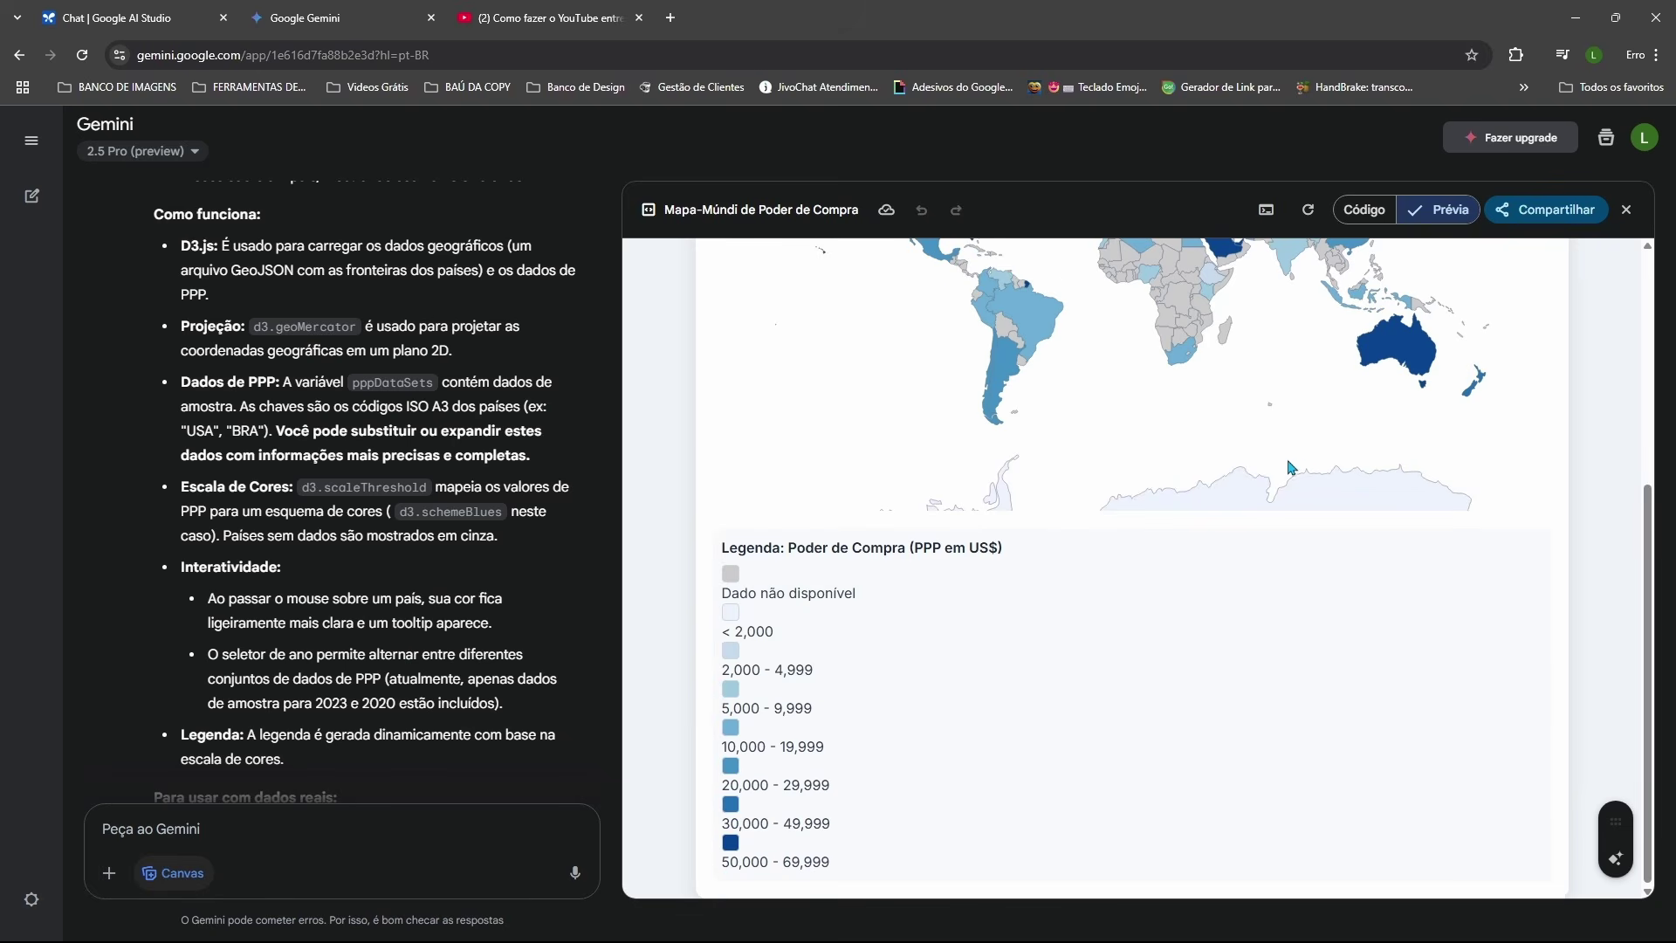
{"action": "scroll", "coordinate": [904, 612], "scroll_direction": "up", "scroll_amount": 4}
{"action": "mouse_move", "coordinate": [934, 510]}
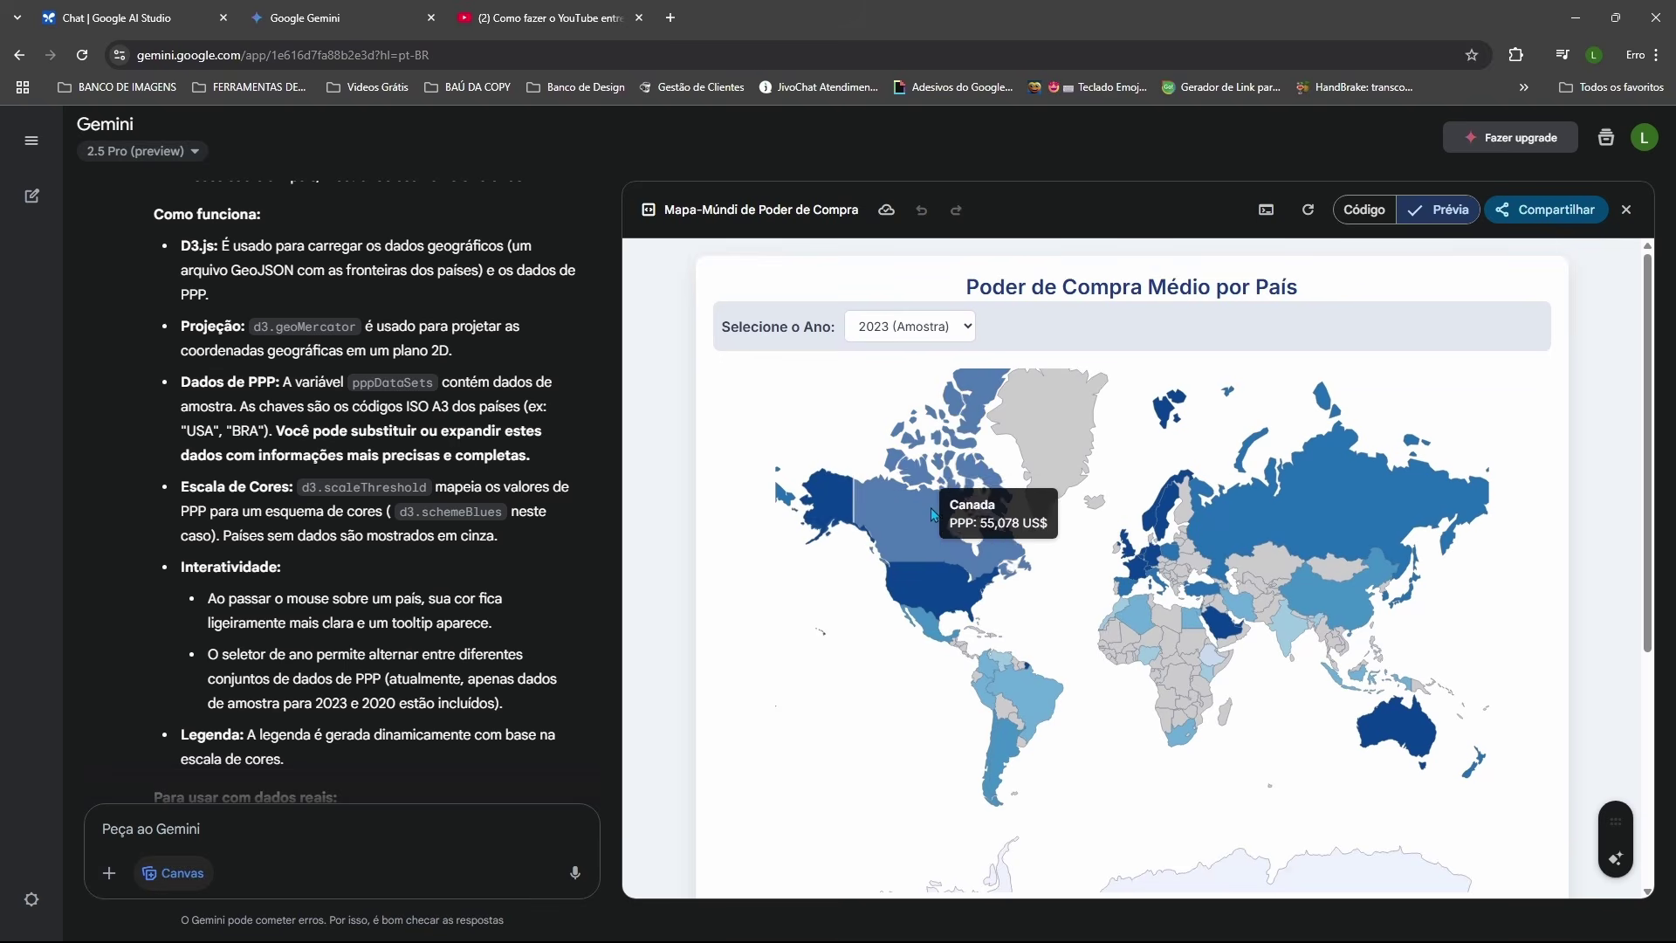
{"action": "scroll", "coordinate": [934, 509], "scroll_direction": "down", "scroll_amount": 4}
{"action": "scroll", "coordinate": [934, 510], "scroll_direction": "up", "scroll_amount": 4}
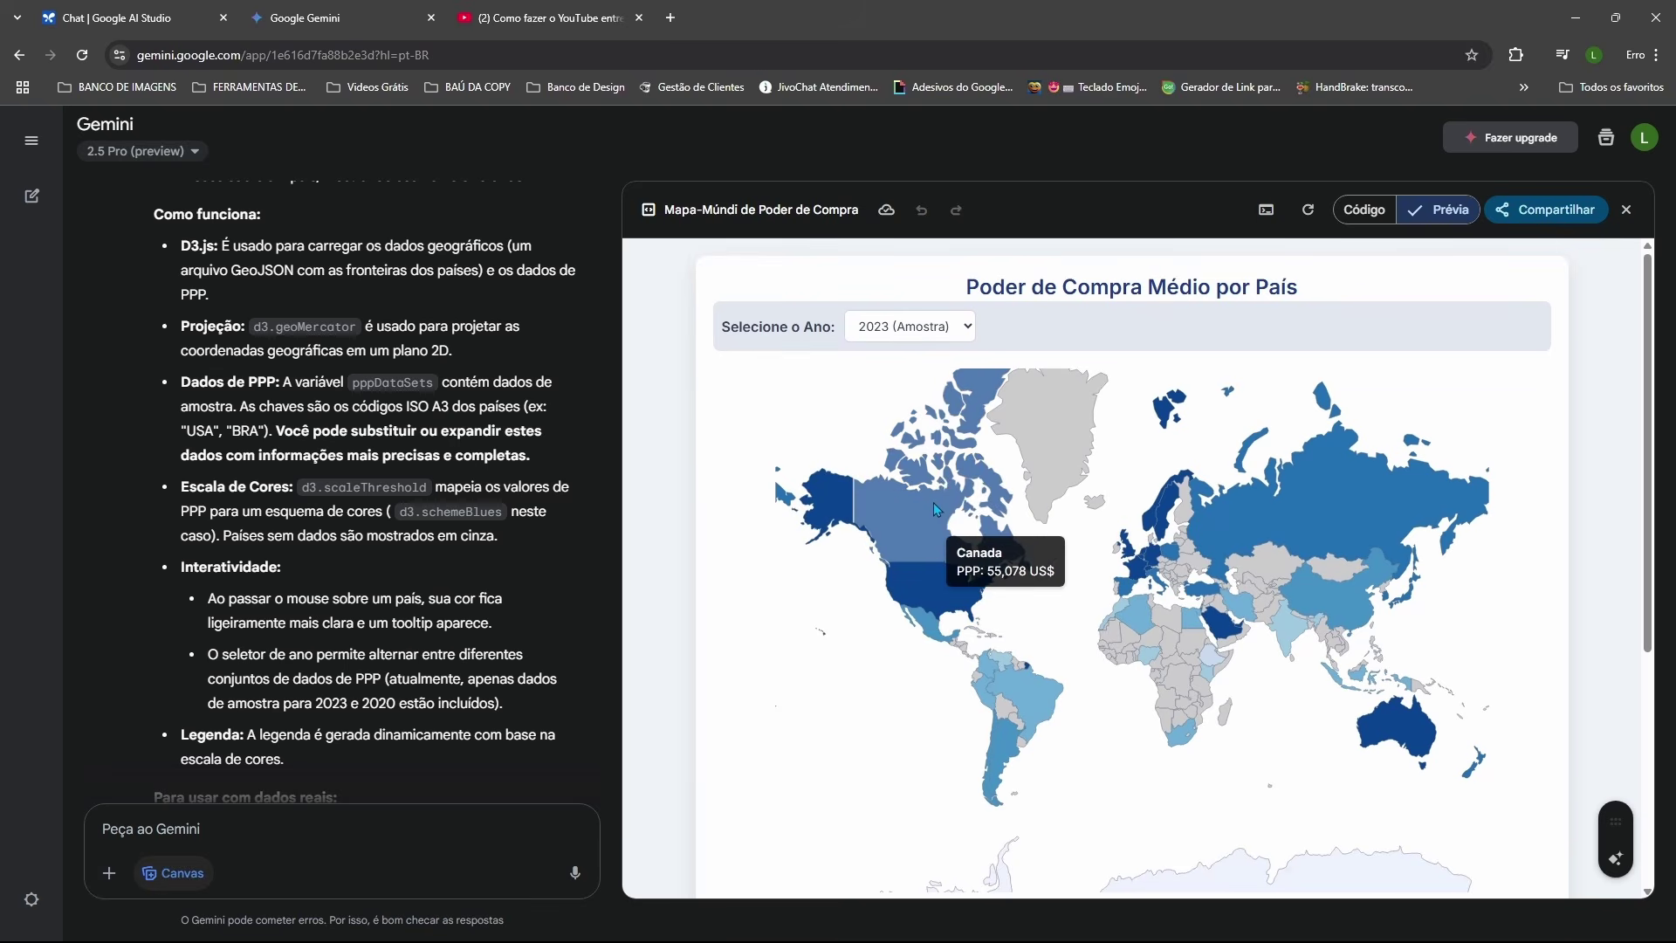
{"action": "scroll", "coordinate": [934, 509], "scroll_direction": "down", "scroll_amount": 4}
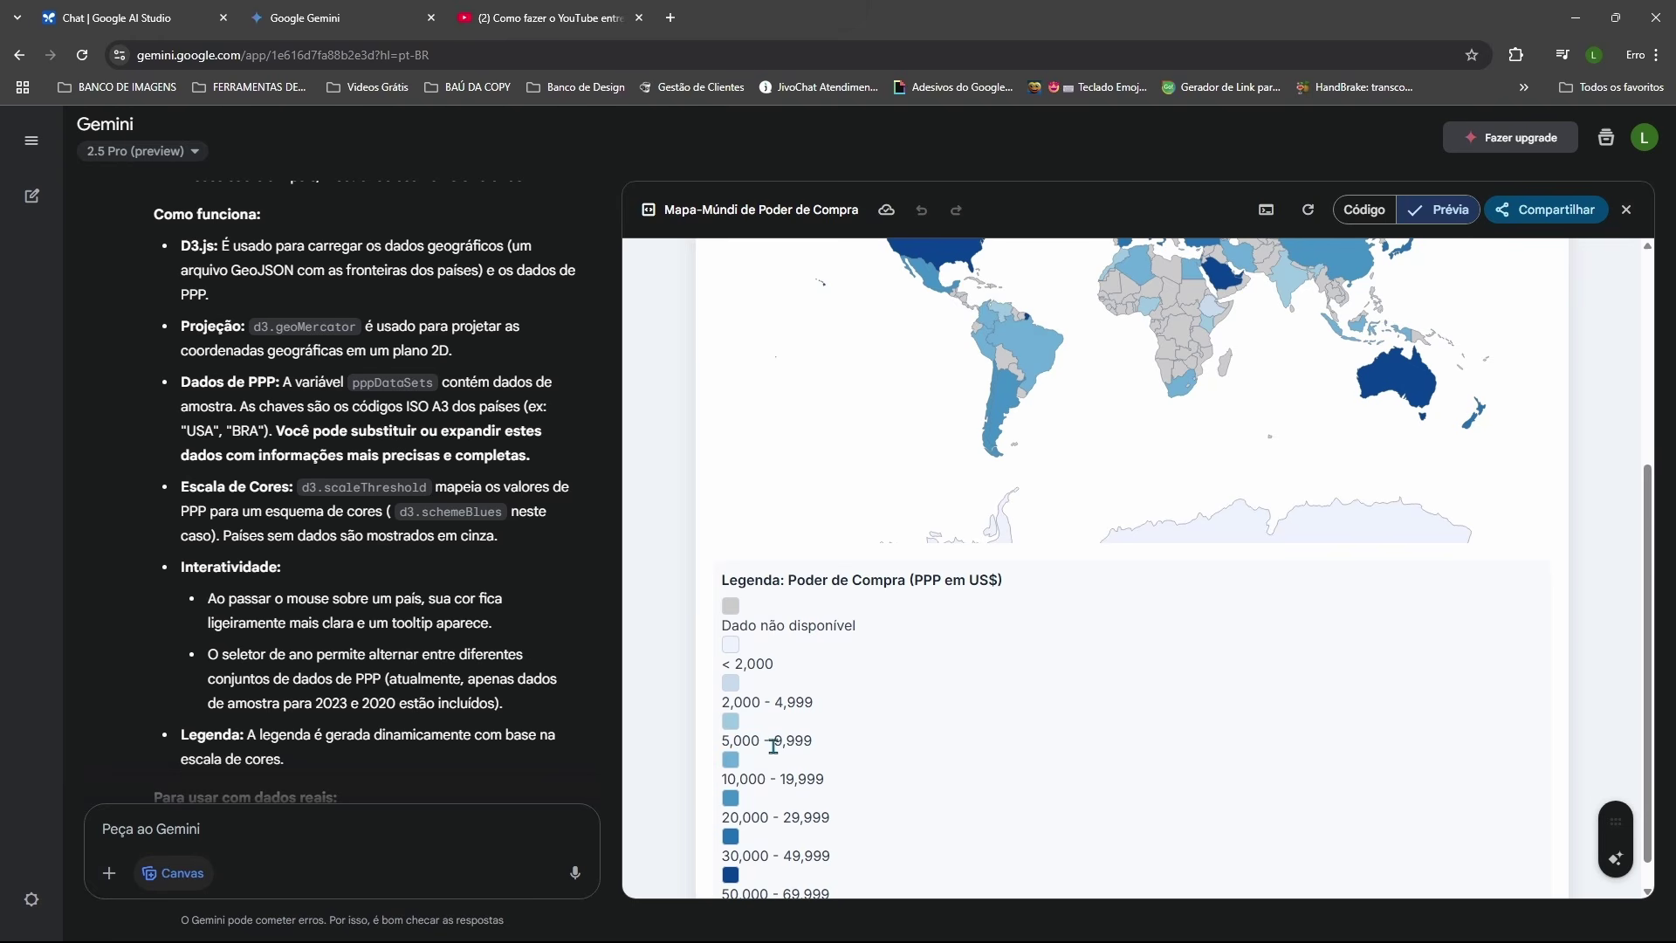
{"action": "scroll", "coordinate": [793, 747], "scroll_direction": "down", "scroll_amount": 1}
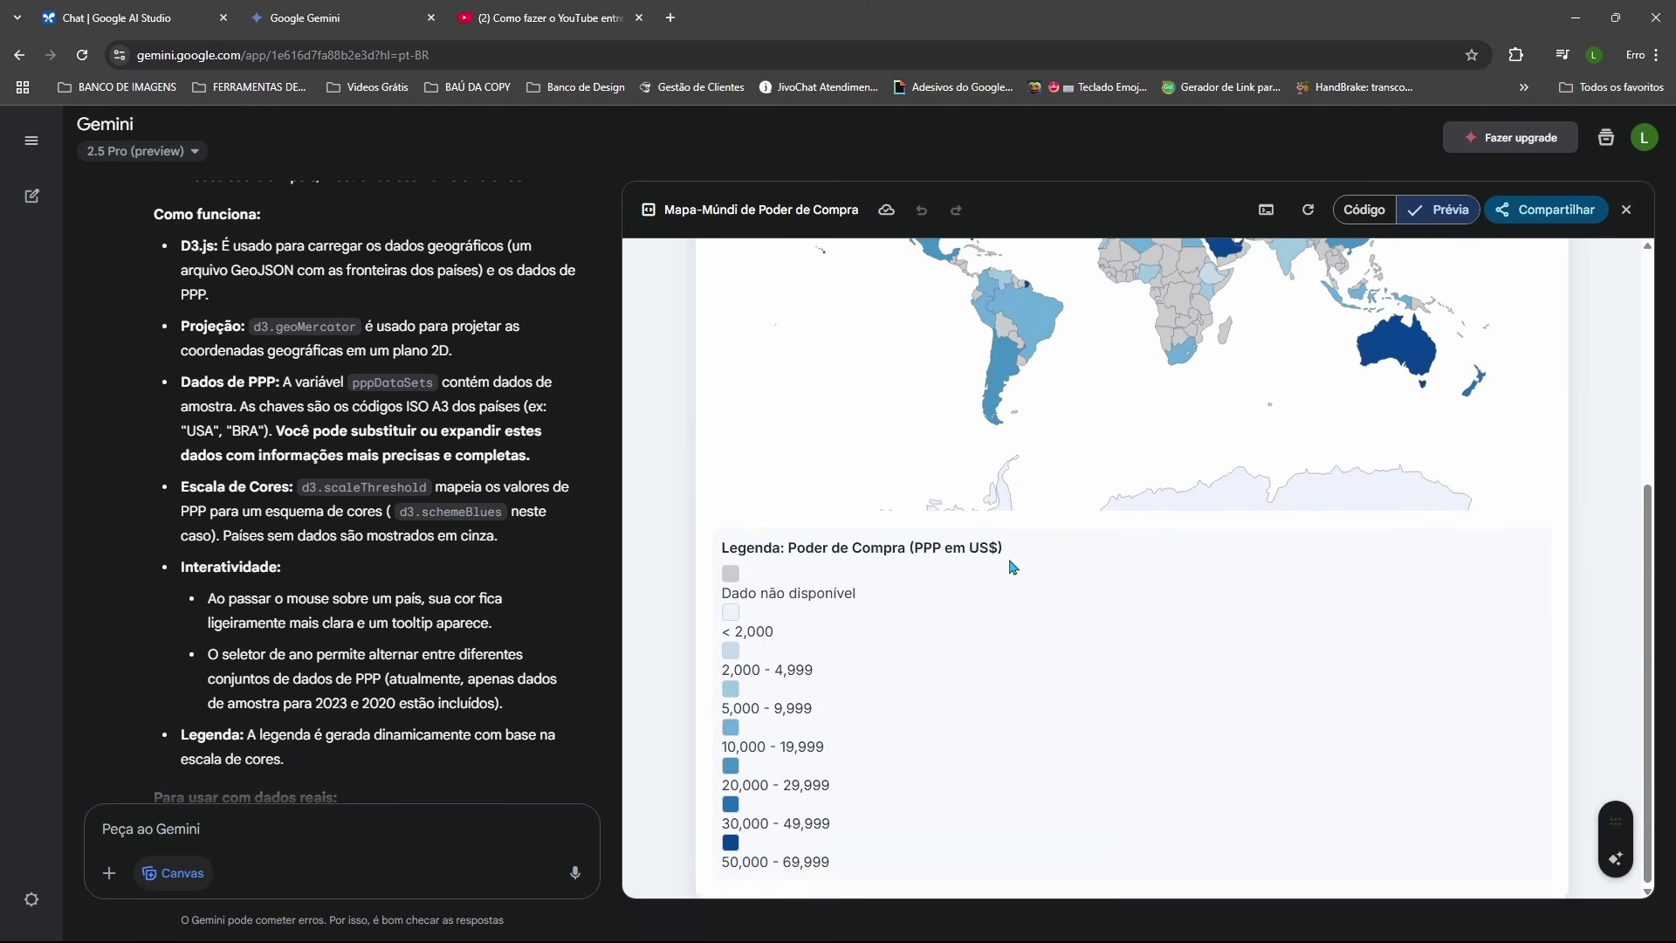
{"action": "scroll", "coordinate": [1013, 568], "scroll_direction": "up", "scroll_amount": 4}
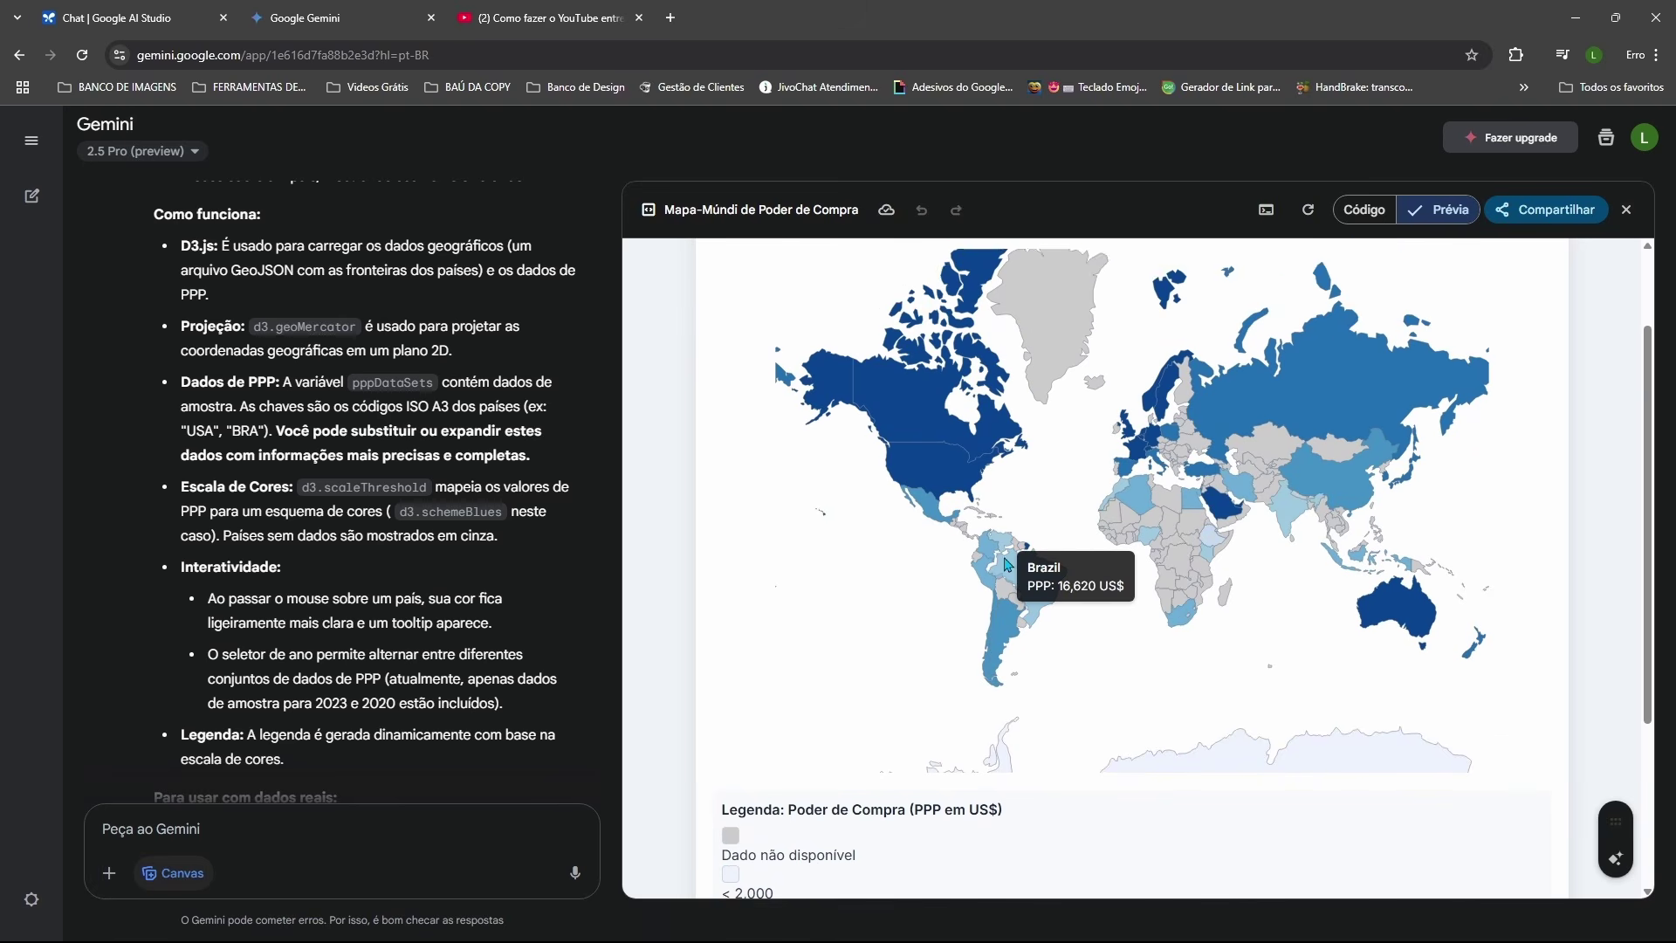
{"action": "scroll", "coordinate": [969, 524], "scroll_direction": "down", "scroll_amount": 1}
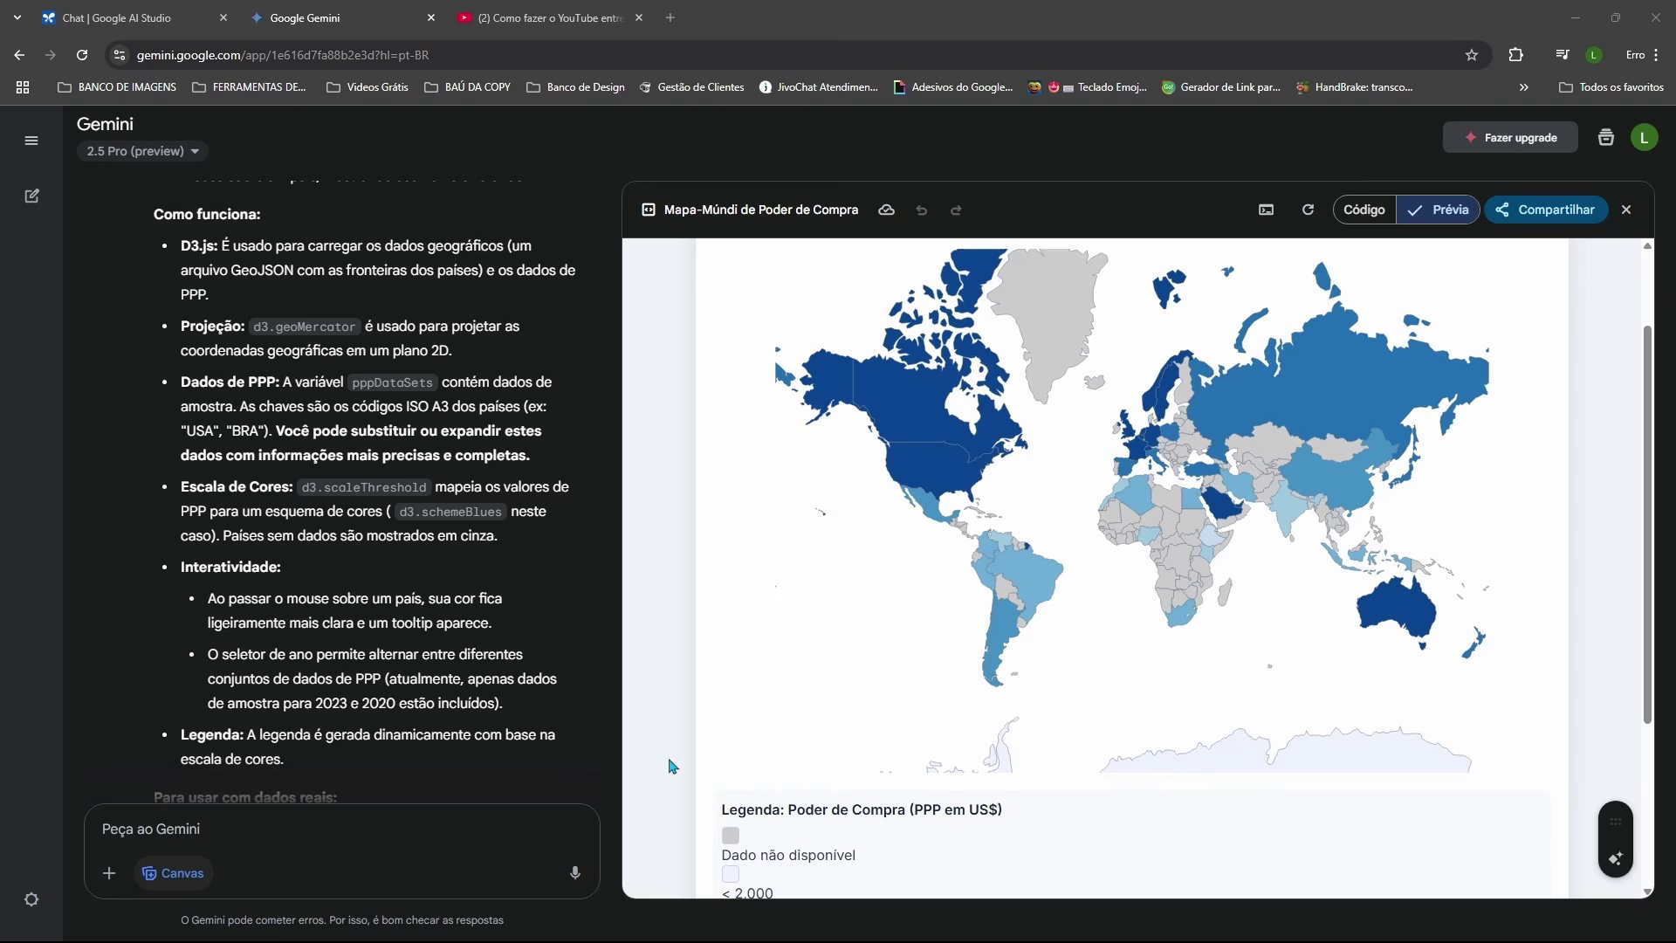
{"action": "scroll", "coordinate": [742, 711], "scroll_direction": "down", "scroll_amount": 3}
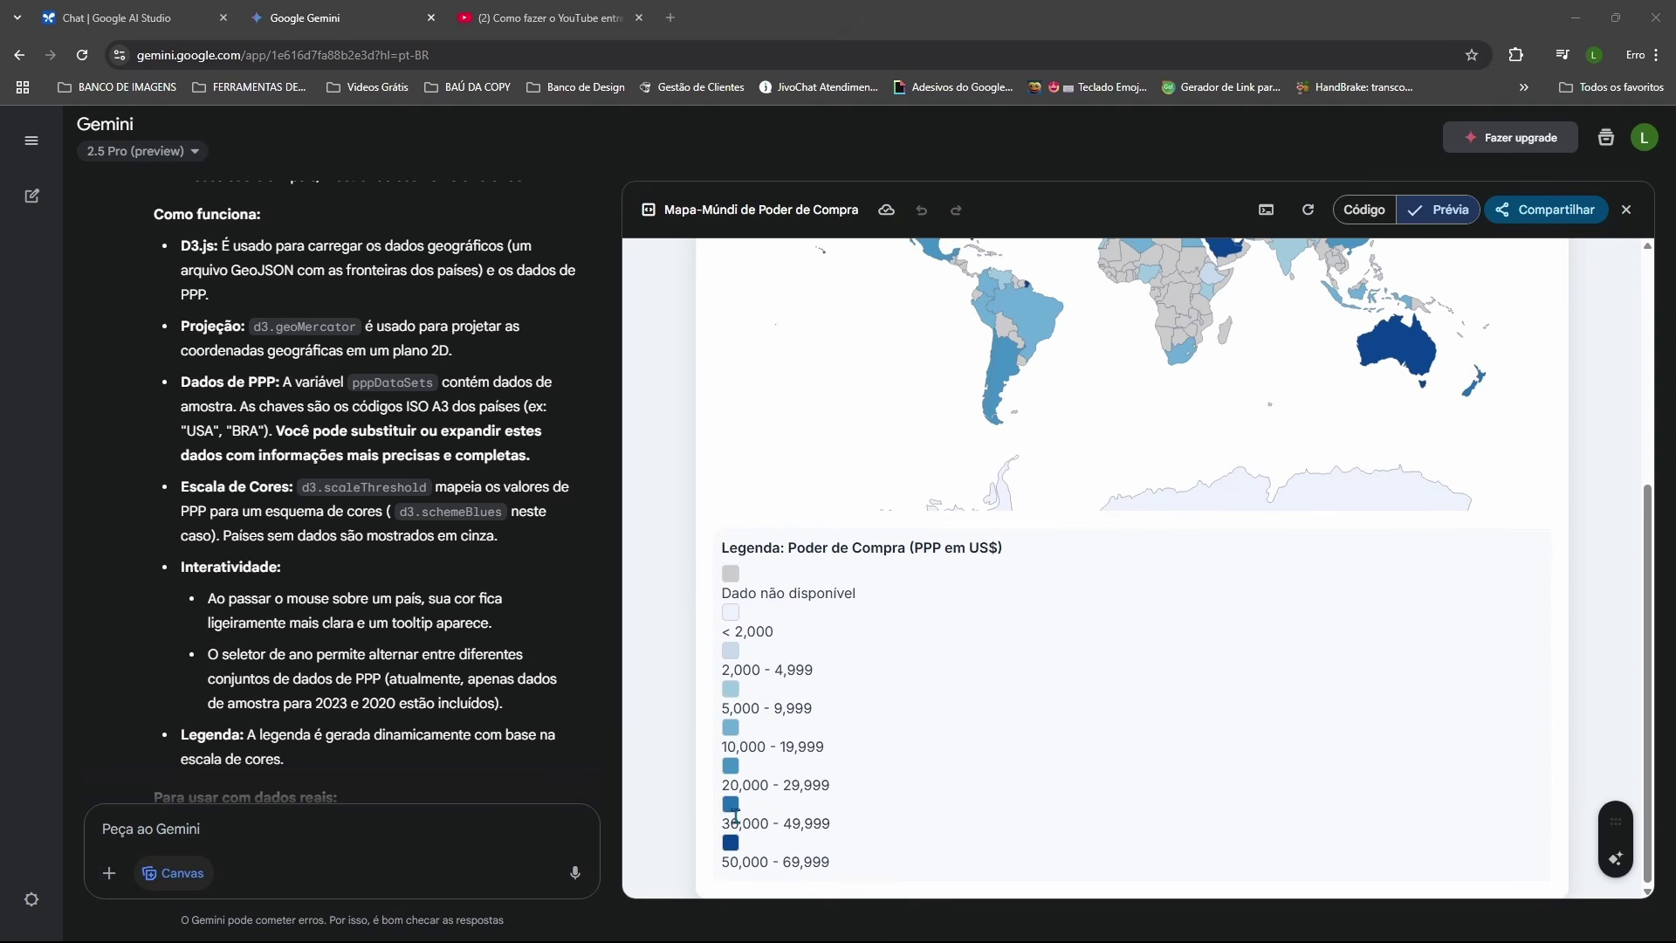
{"action": "scroll", "coordinate": [728, 846], "scroll_direction": "up", "scroll_amount": 1}
{"action": "scroll", "coordinate": [728, 845], "scroll_direction": "up", "scroll_amount": 4}
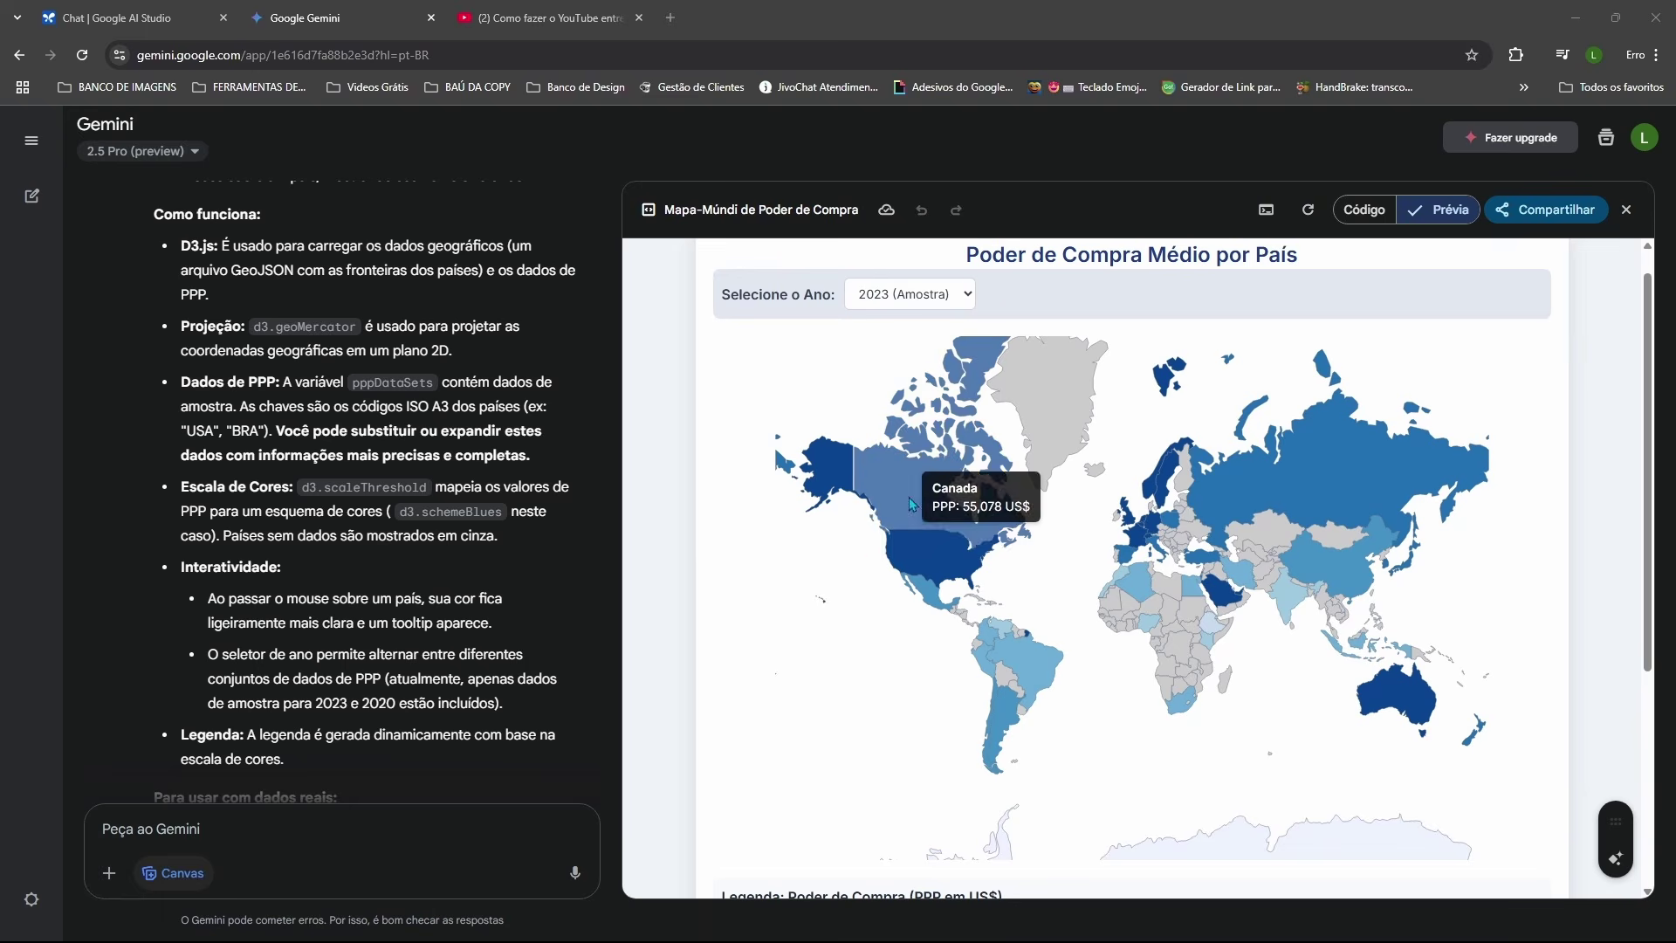
{"action": "scroll", "coordinate": [846, 566], "scroll_direction": "down", "scroll_amount": 3}
{"action": "scroll", "coordinate": [845, 566], "scroll_direction": "up", "scroll_amount": 1}
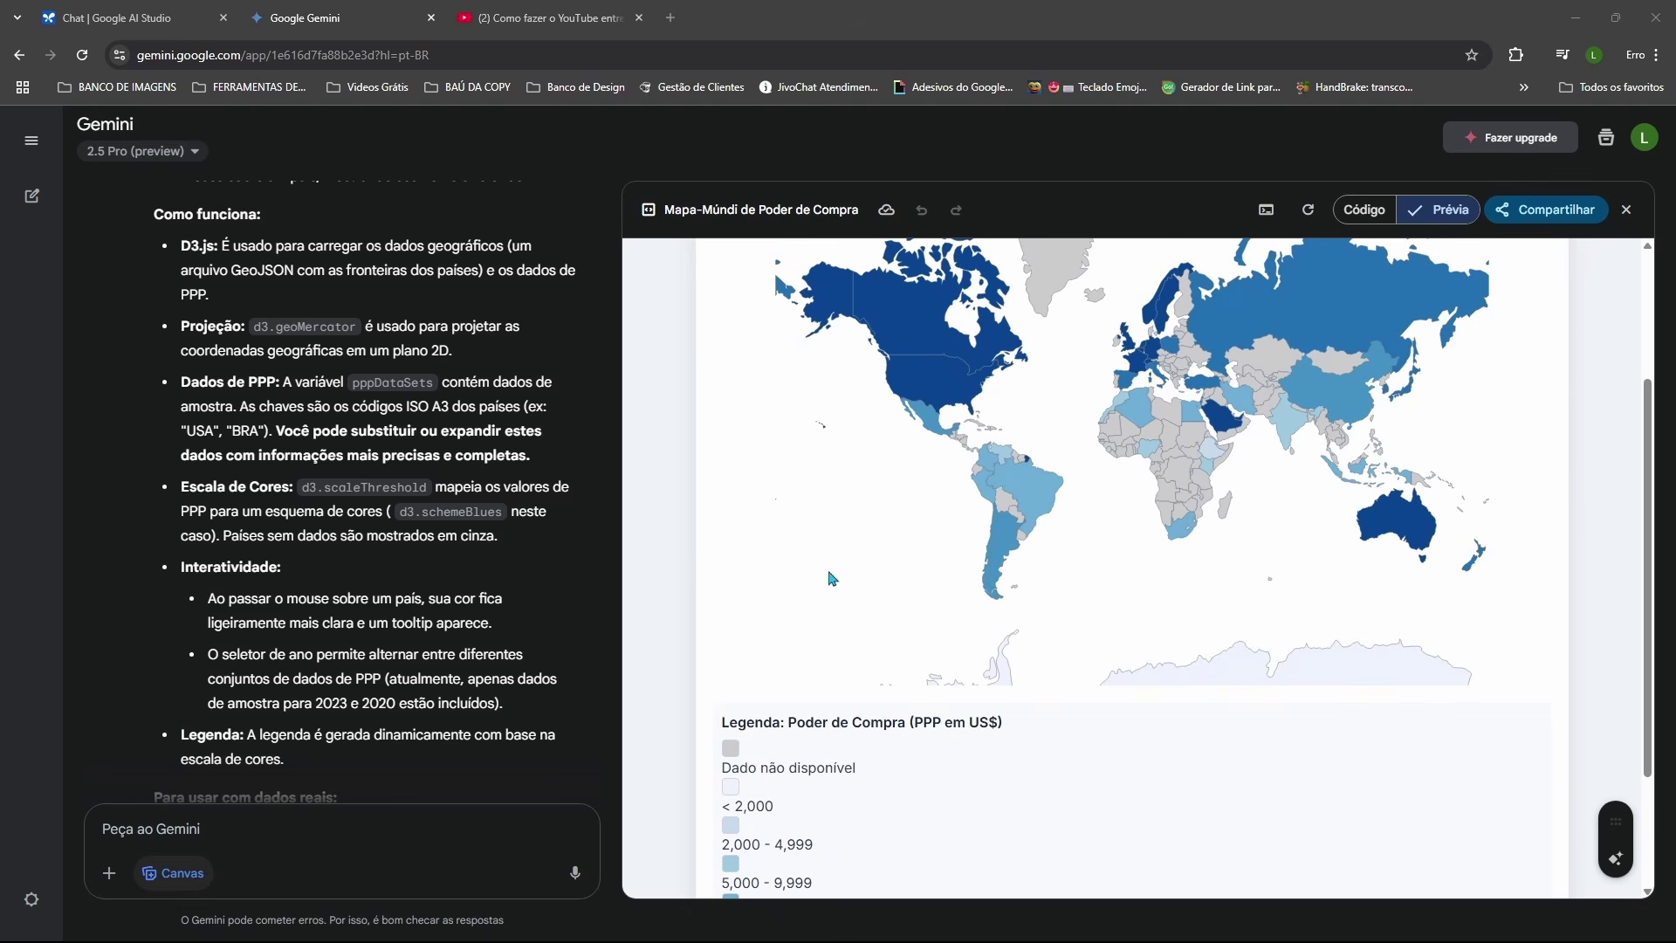
{"action": "scroll", "coordinate": [836, 576], "scroll_direction": "down", "scroll_amount": 1}
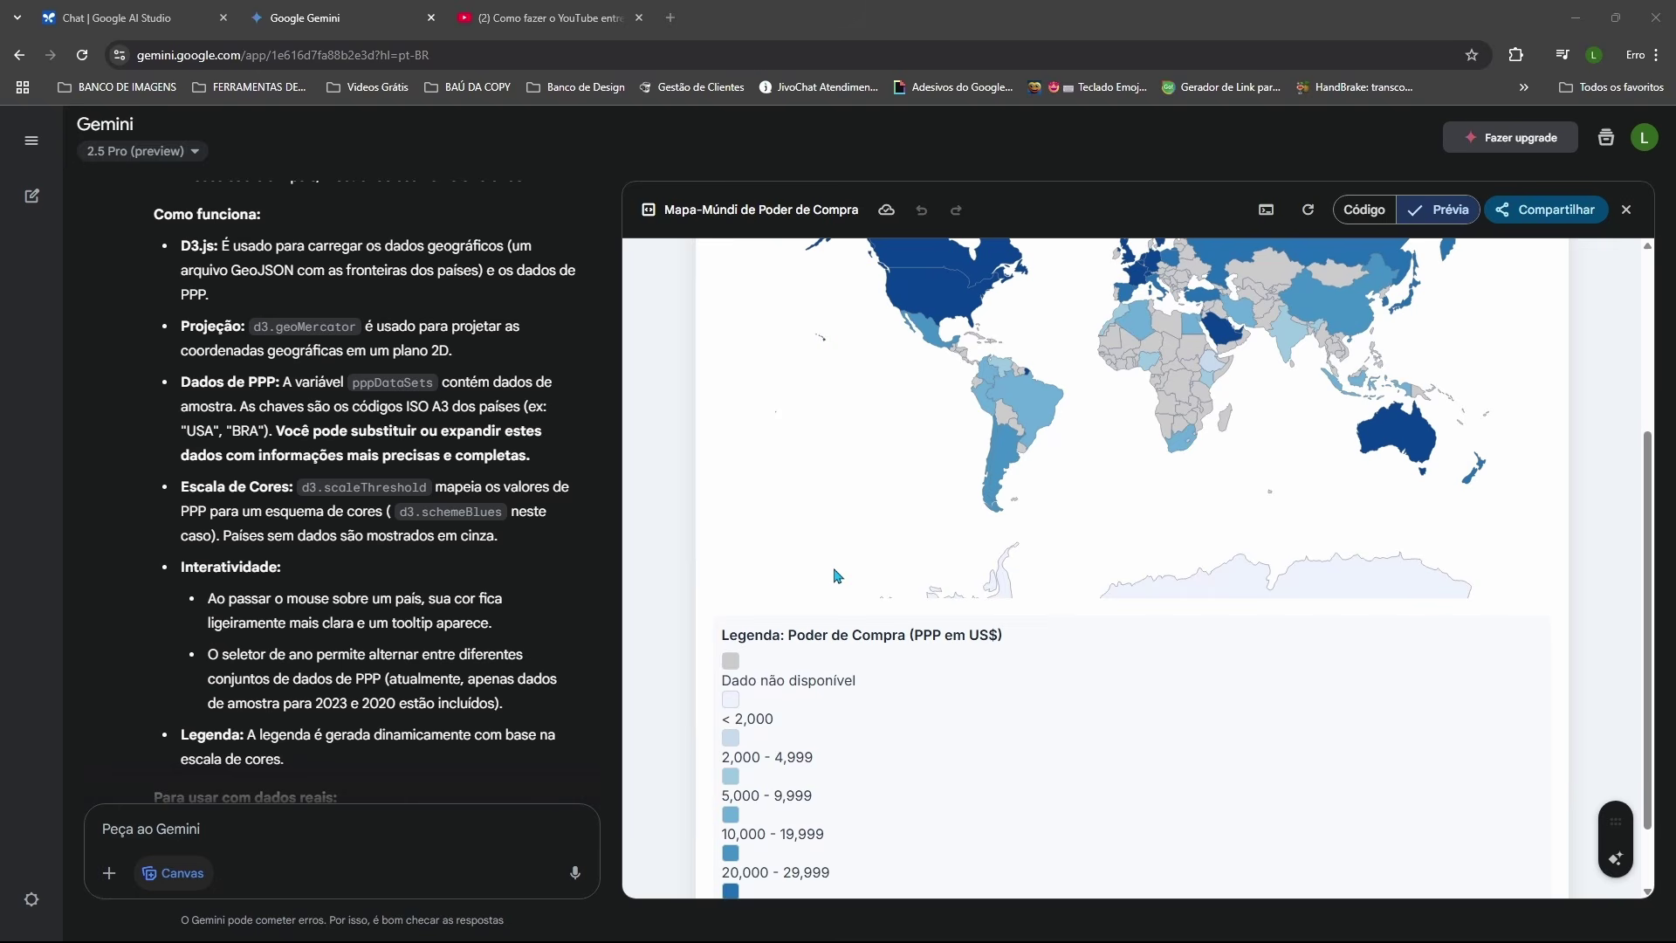
{"action": "scroll", "coordinate": [836, 576], "scroll_direction": "up", "scroll_amount": 1}
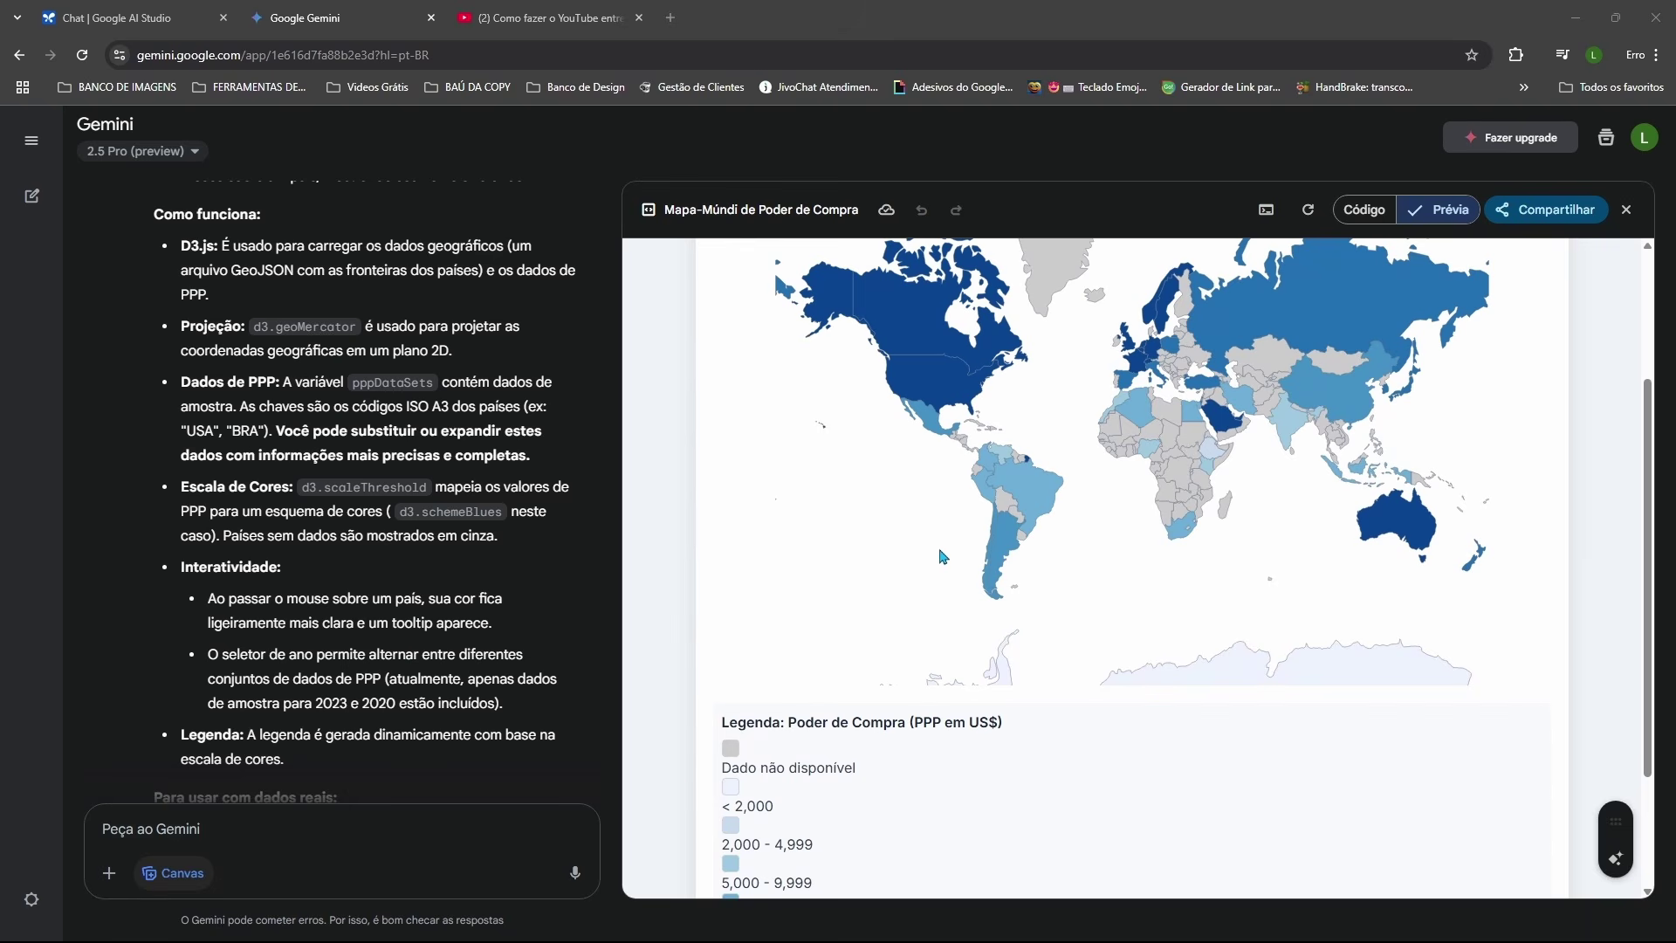
{"action": "scroll", "coordinate": [834, 445], "scroll_direction": "down", "scroll_amount": 2}
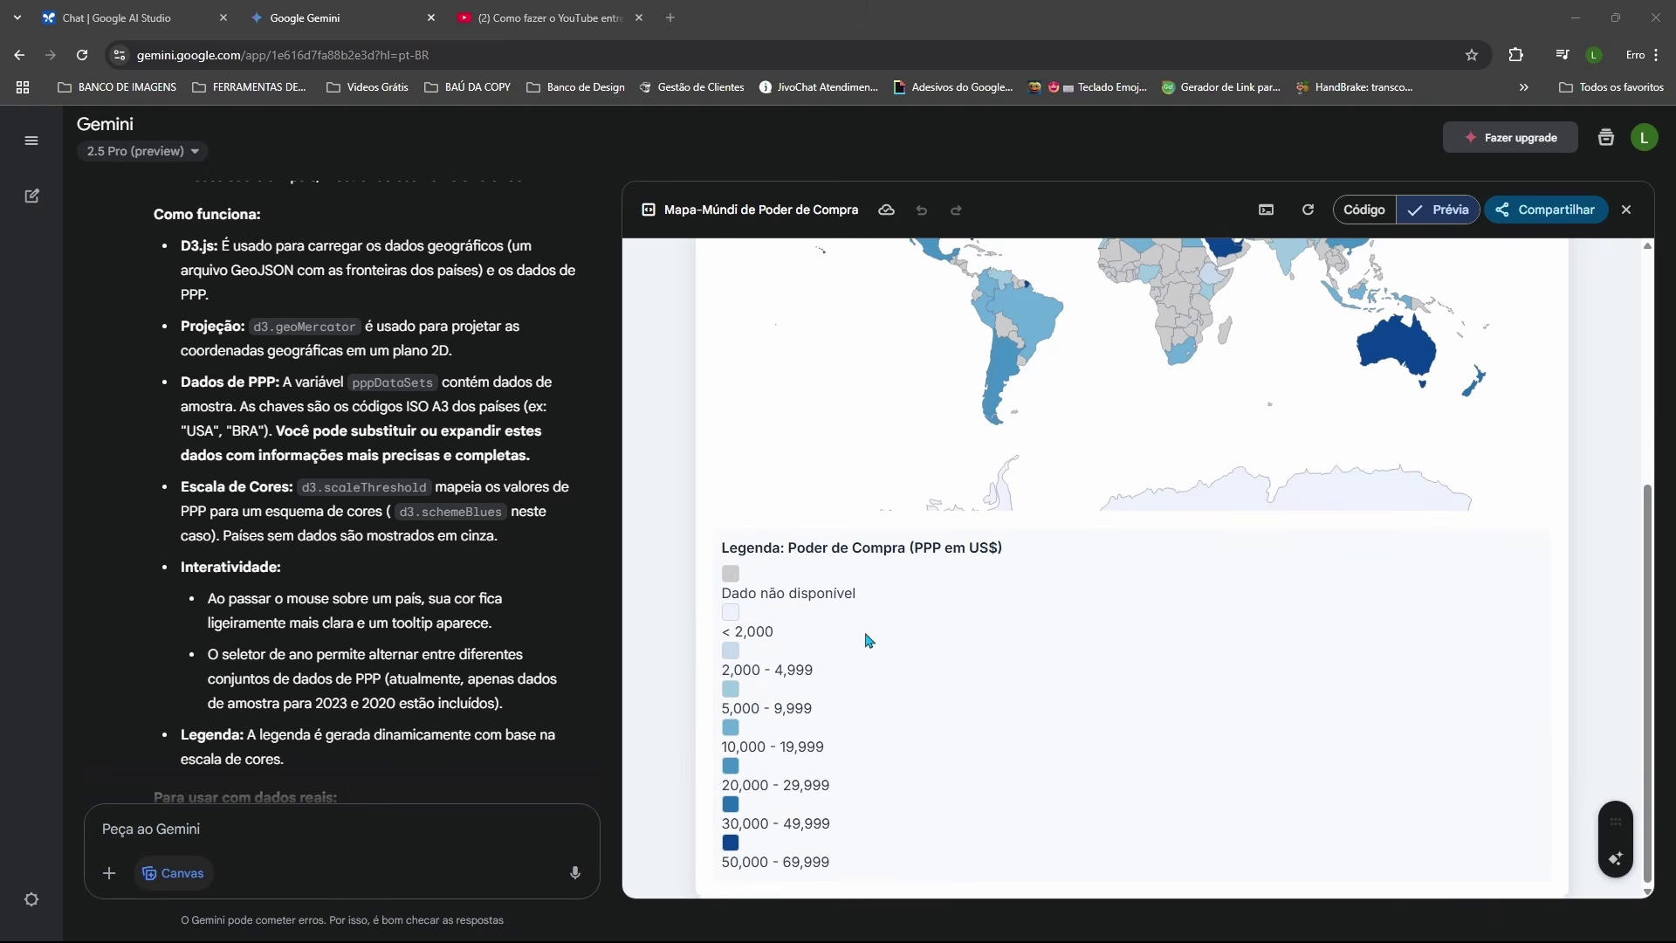
{"action": "scroll", "coordinate": [868, 635], "scroll_direction": "up", "scroll_amount": 4}
{"action": "scroll", "coordinate": [862, 632], "scroll_direction": "down", "scroll_amount": 4}
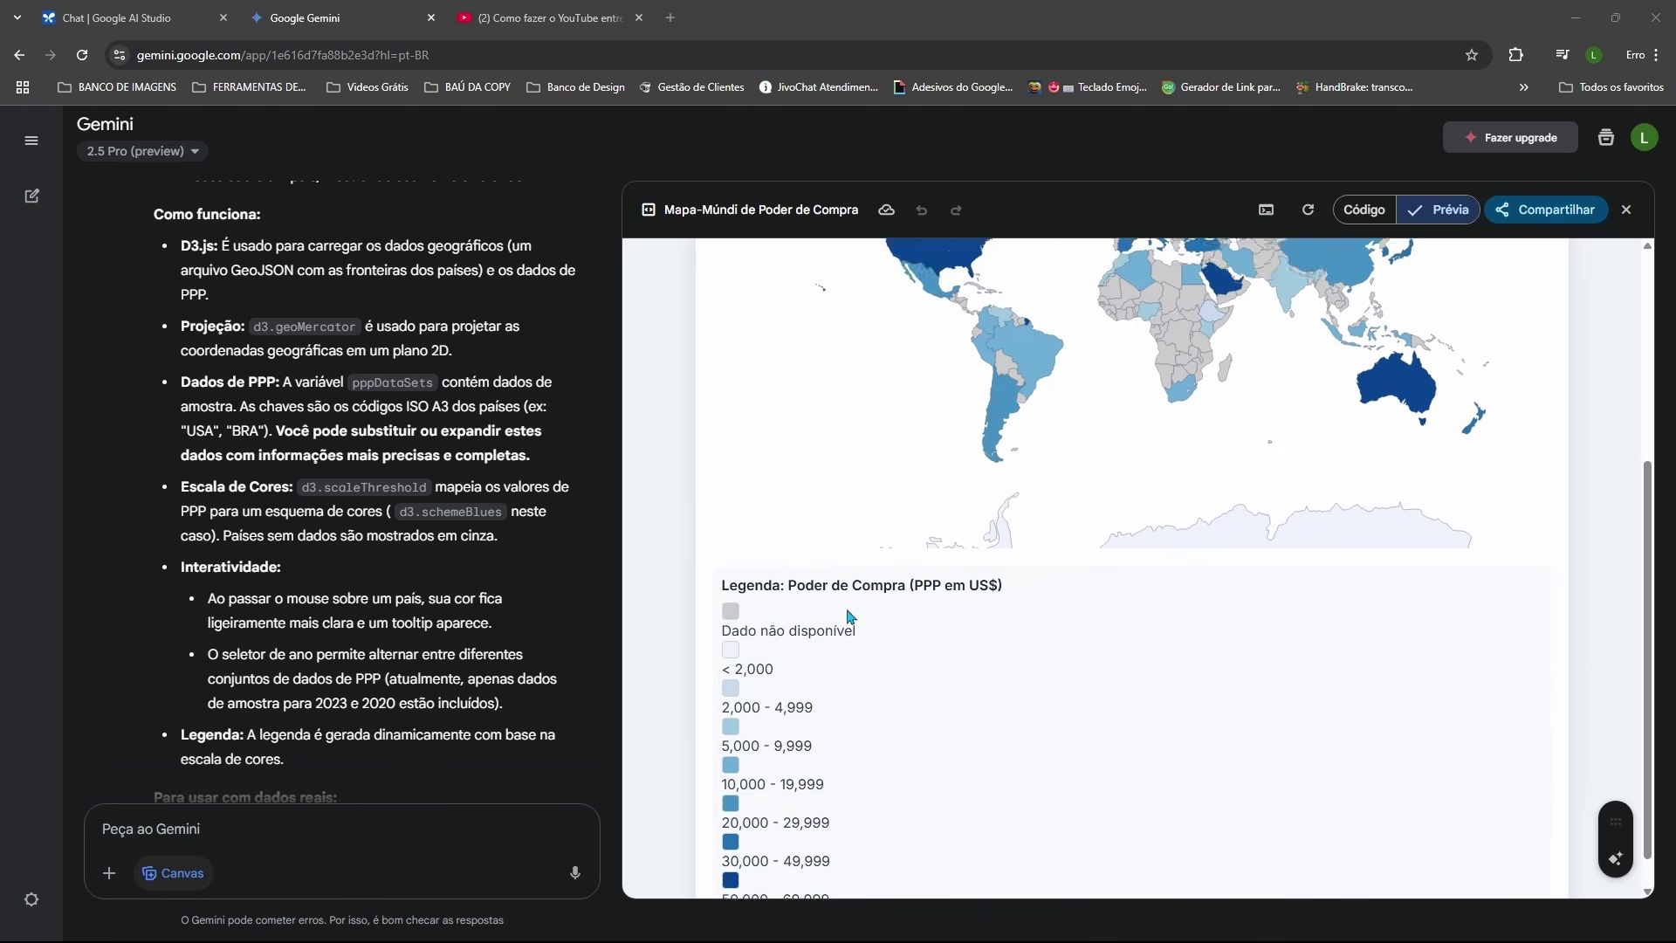
{"action": "scroll", "coordinate": [367, 569], "scroll_direction": "down", "scroll_amount": 5}
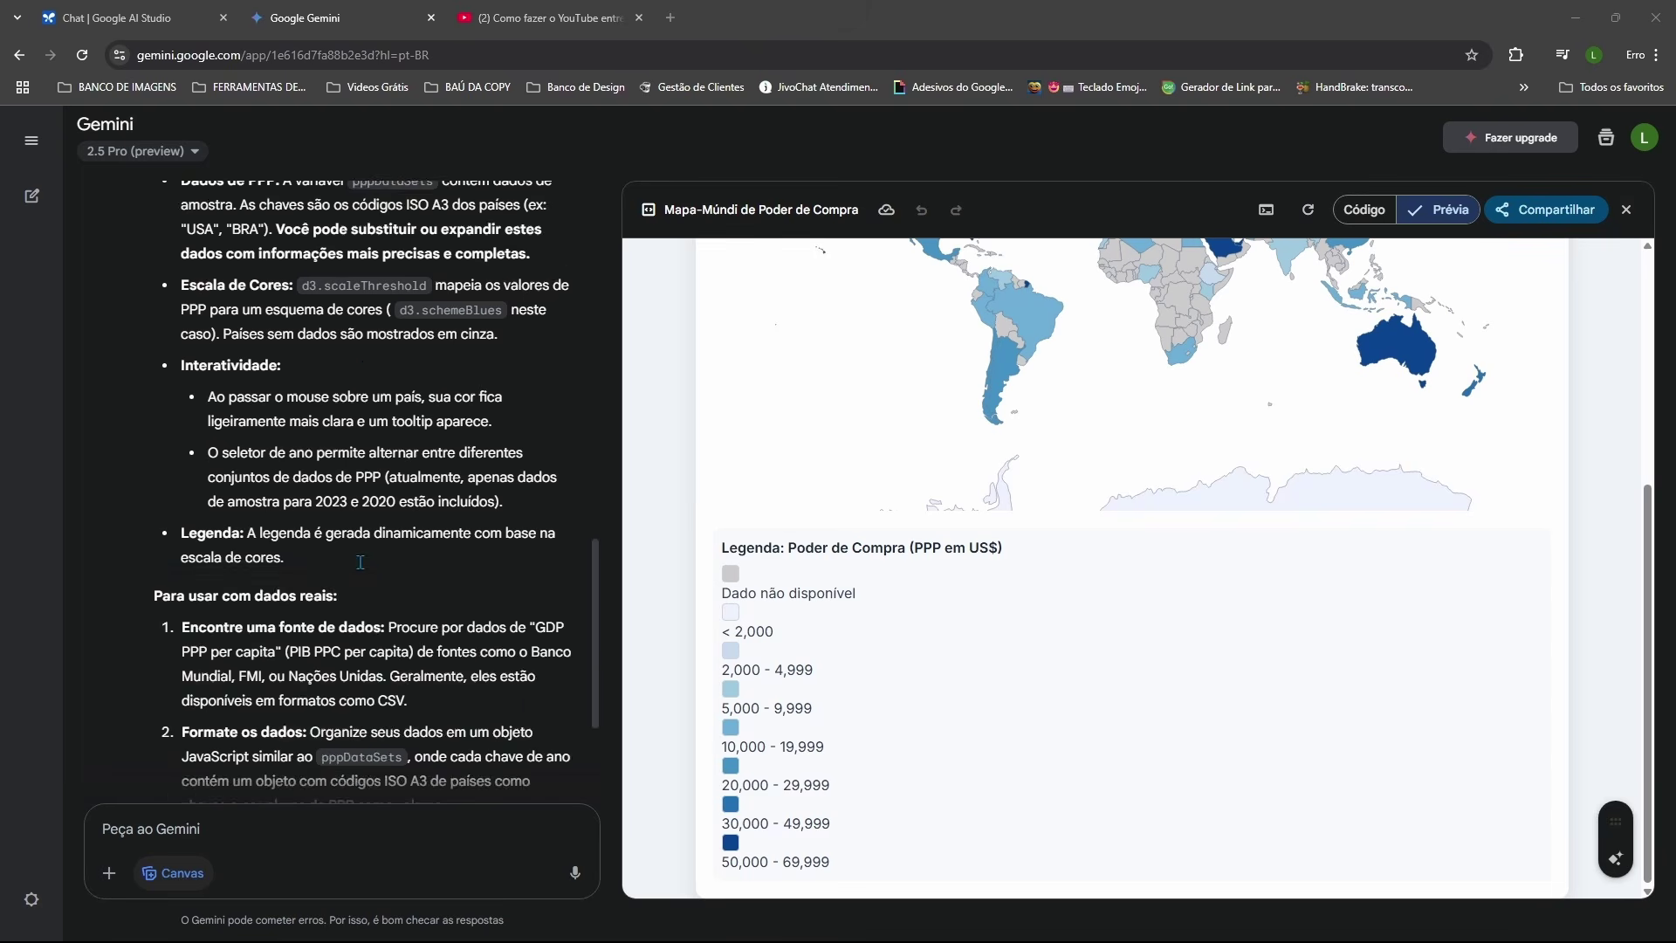
{"action": "scroll", "coordinate": [925, 515], "scroll_direction": "up", "scroll_amount": 5}
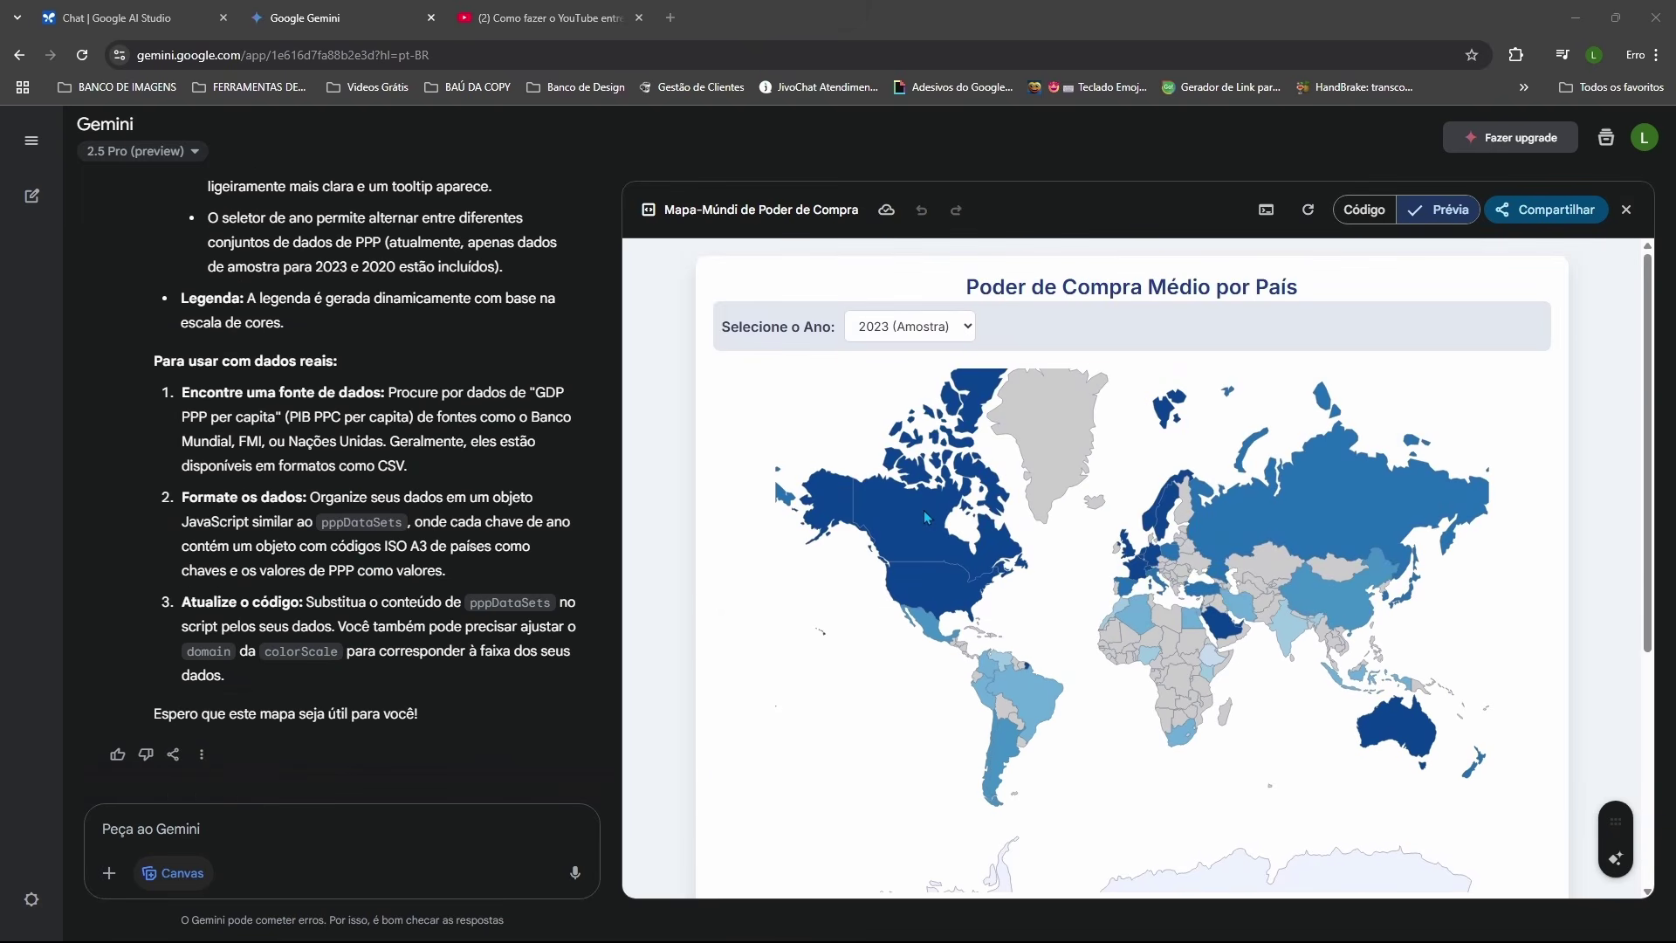
{"action": "scroll", "coordinate": [921, 524], "scroll_direction": "down", "scroll_amount": 5}
{"action": "scroll", "coordinate": [914, 530], "scroll_direction": "up", "scroll_amount": 2}
{"action": "scroll", "coordinate": [914, 530], "scroll_direction": "up", "scroll_amount": 3}
{"action": "scroll", "coordinate": [910, 531], "scroll_direction": "down", "scroll_amount": 6}
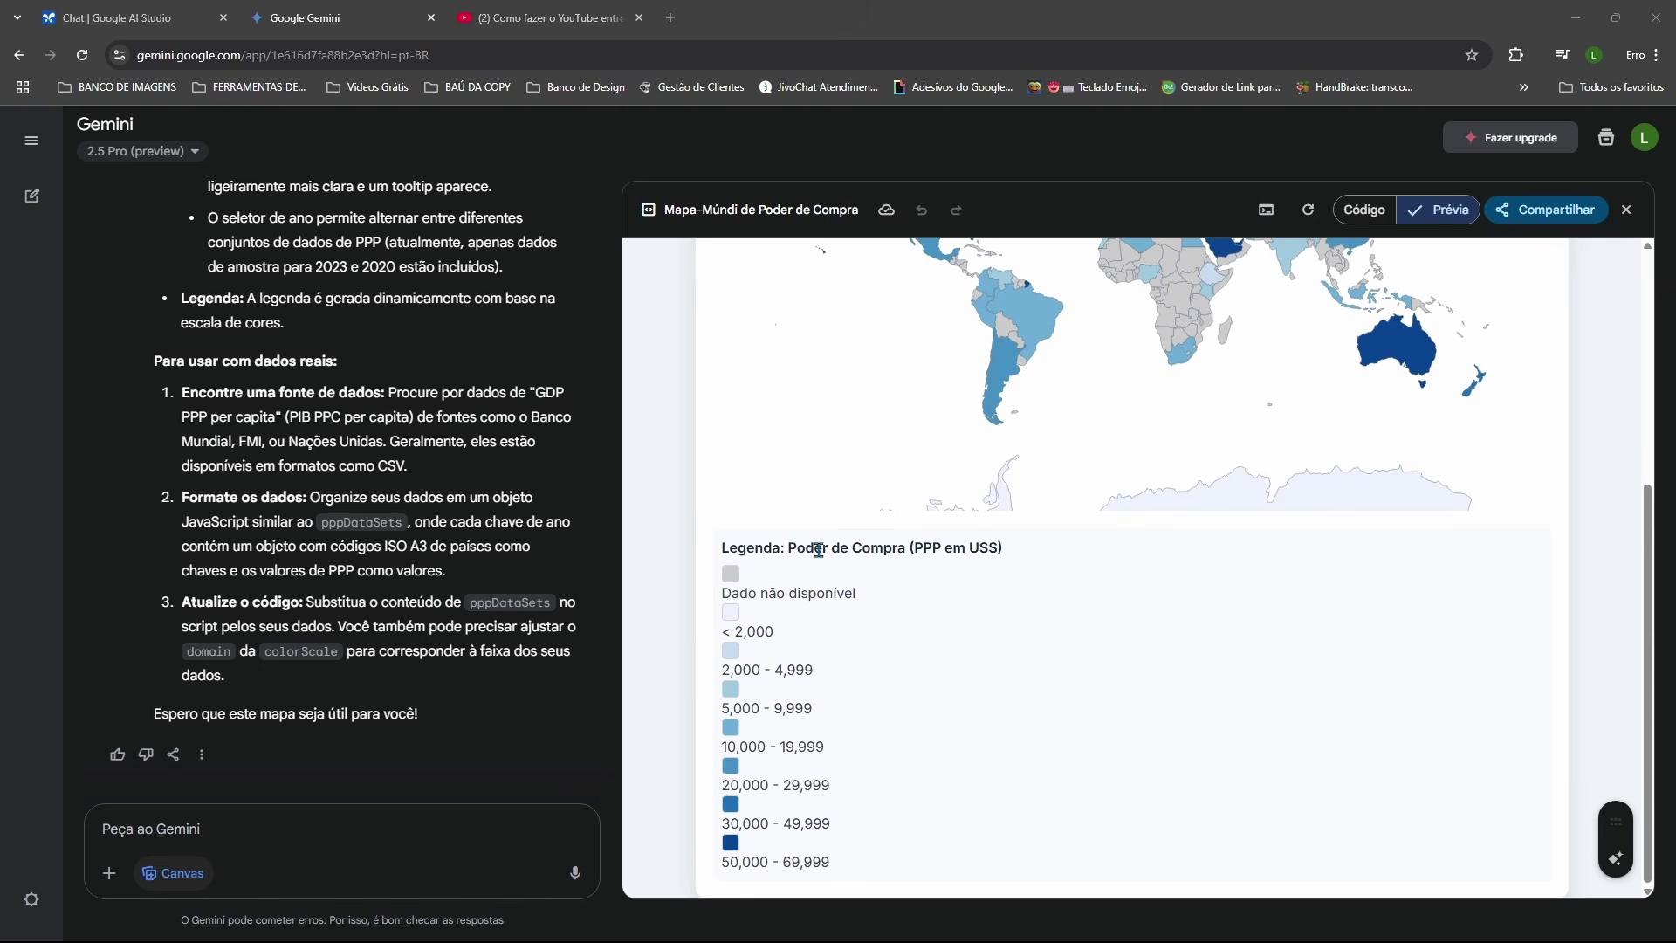
{"action": "scroll", "coordinate": [864, 454], "scroll_direction": "up", "scroll_amount": 1}
{"action": "scroll", "coordinate": [866, 450], "scroll_direction": "up", "scroll_amount": 3}
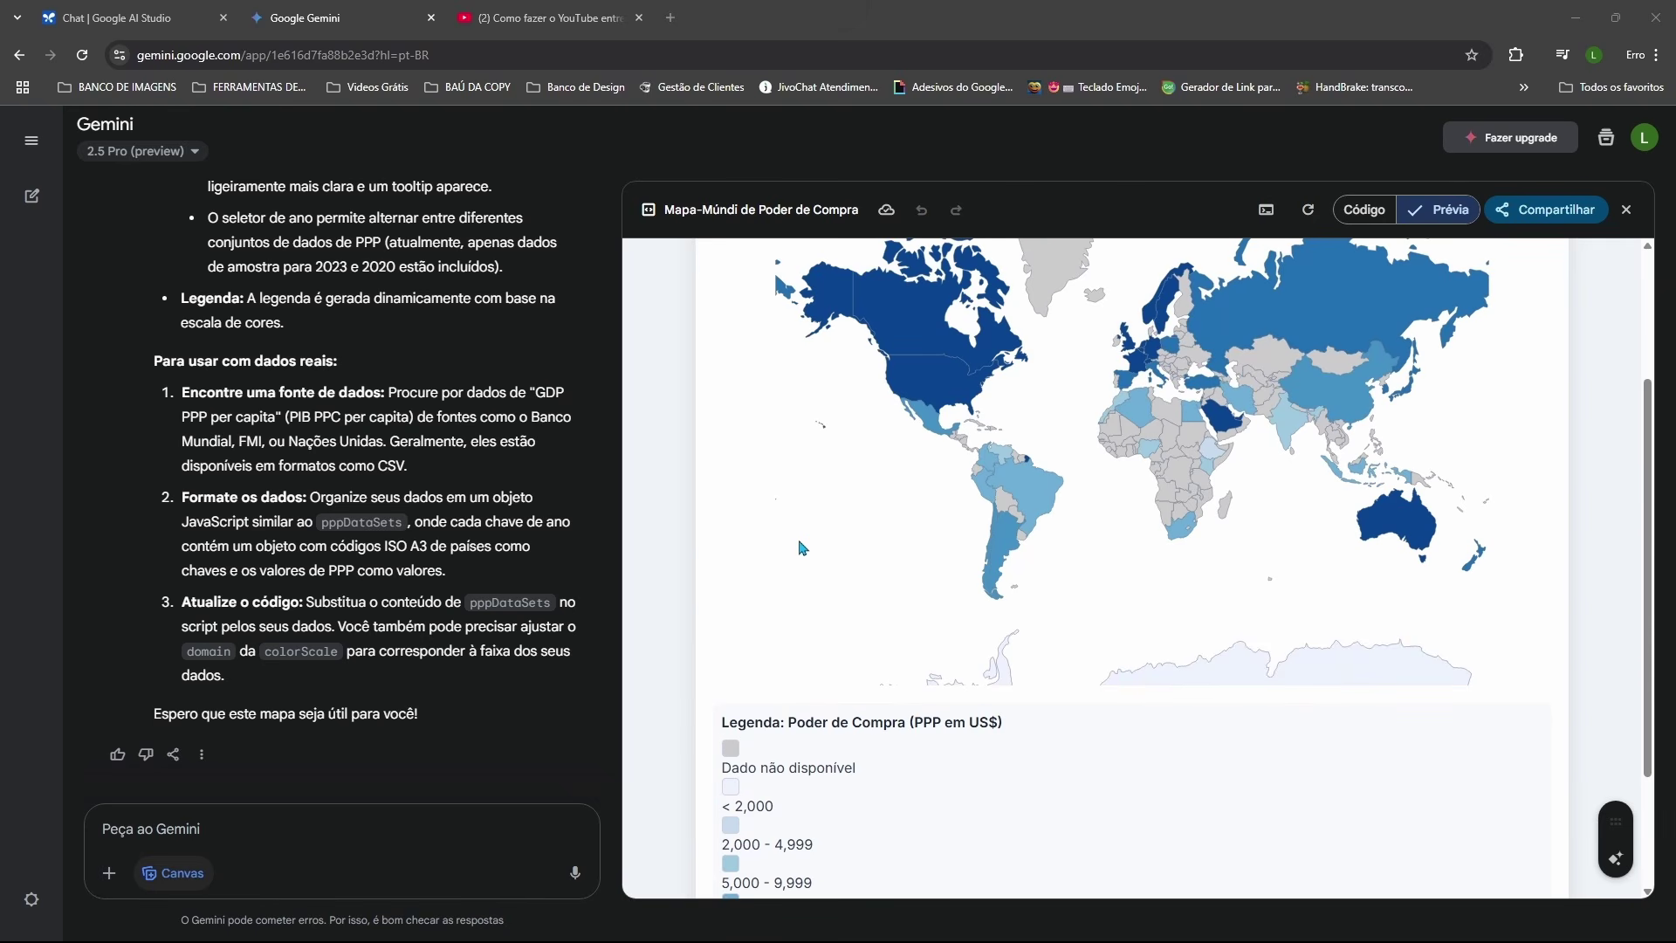
{"action": "scroll", "coordinate": [854, 507], "scroll_direction": "down", "scroll_amount": 2}
{"action": "scroll", "coordinate": [856, 511], "scroll_direction": "down", "scroll_amount": 1}
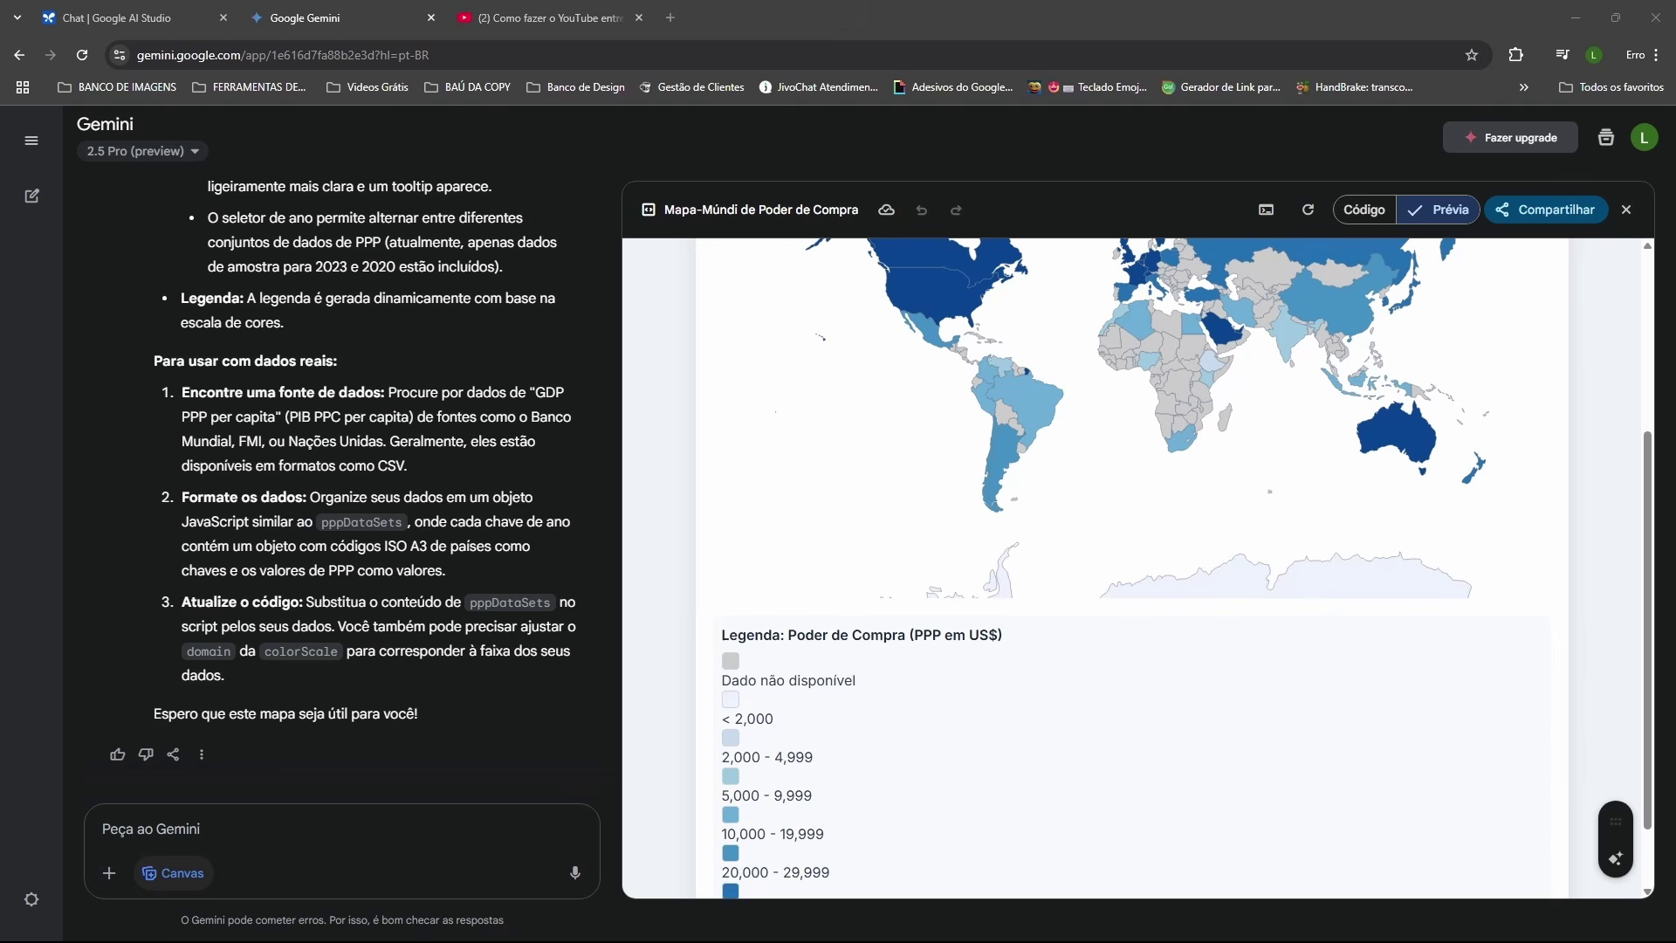
{"action": "scroll", "coordinate": [1030, 524], "scroll_direction": "up", "scroll_amount": 3}
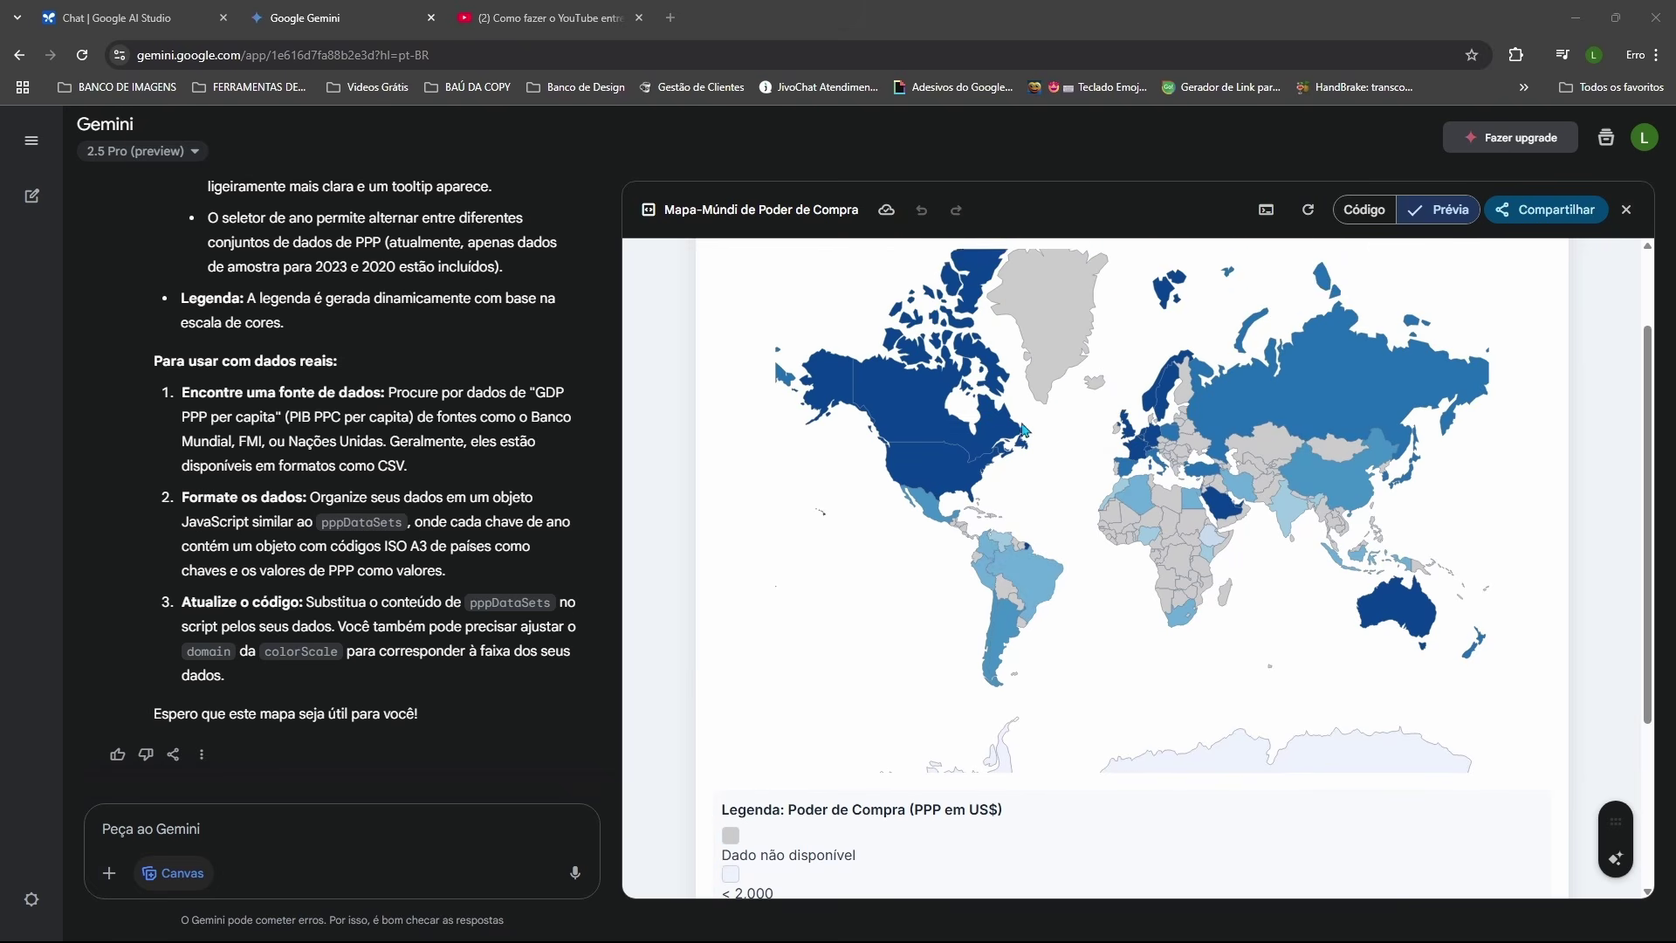
{"action": "scroll", "coordinate": [873, 411], "scroll_direction": "down", "scroll_amount": 1}
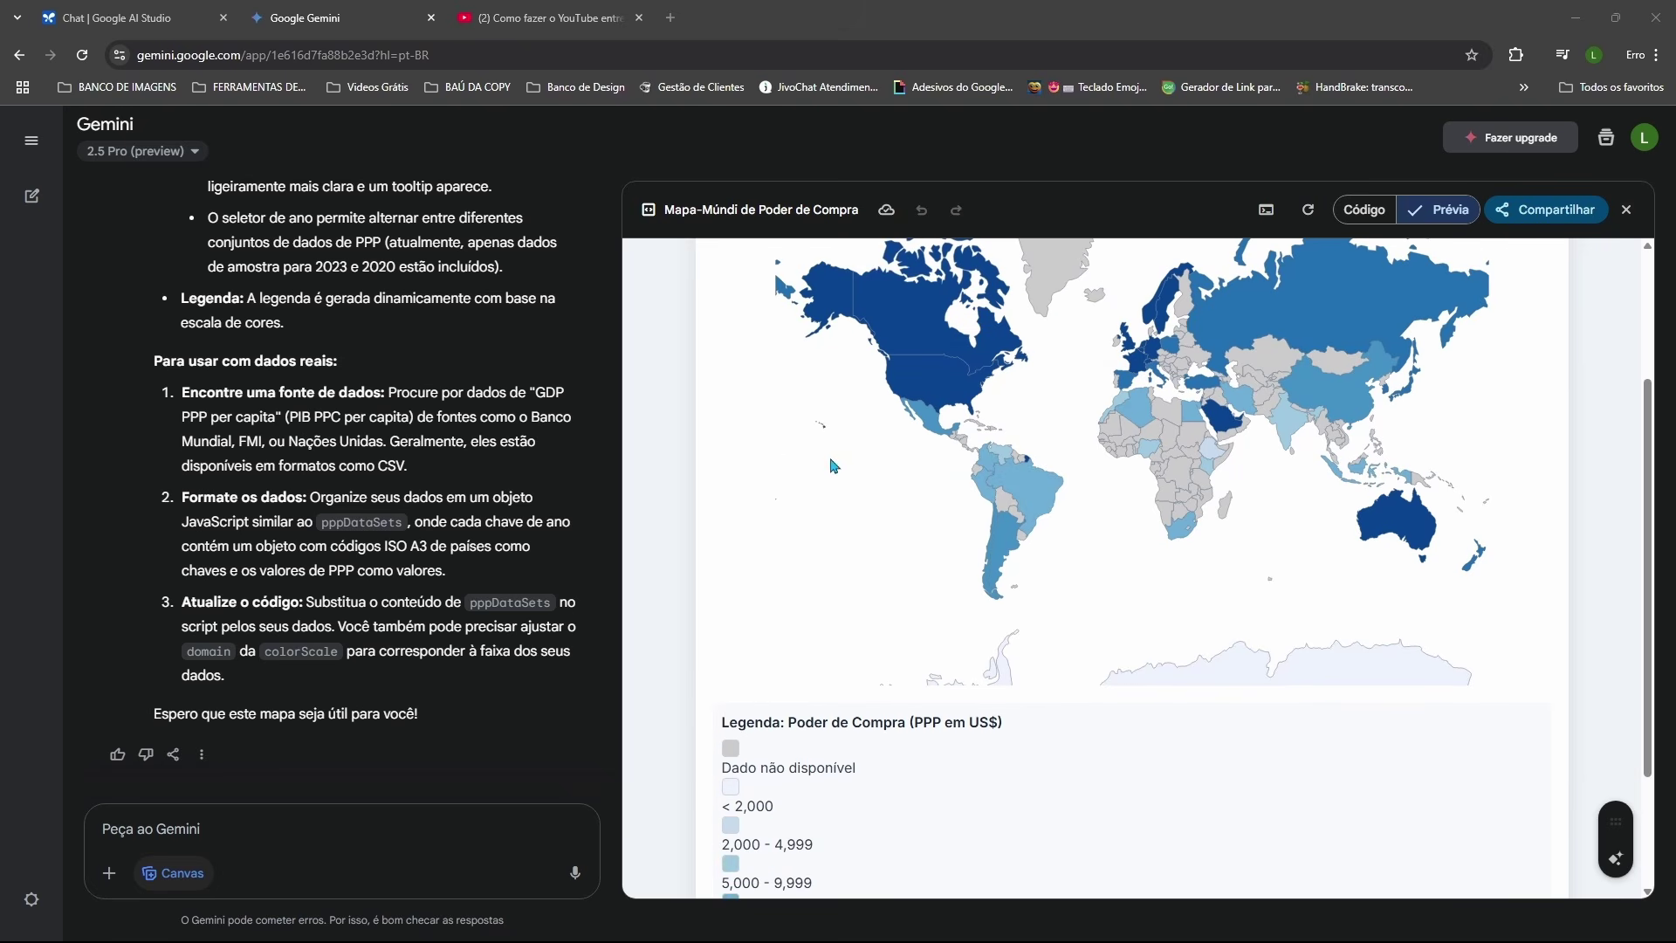
{"action": "scroll", "coordinate": [734, 319], "scroll_direction": "up", "scroll_amount": 3}
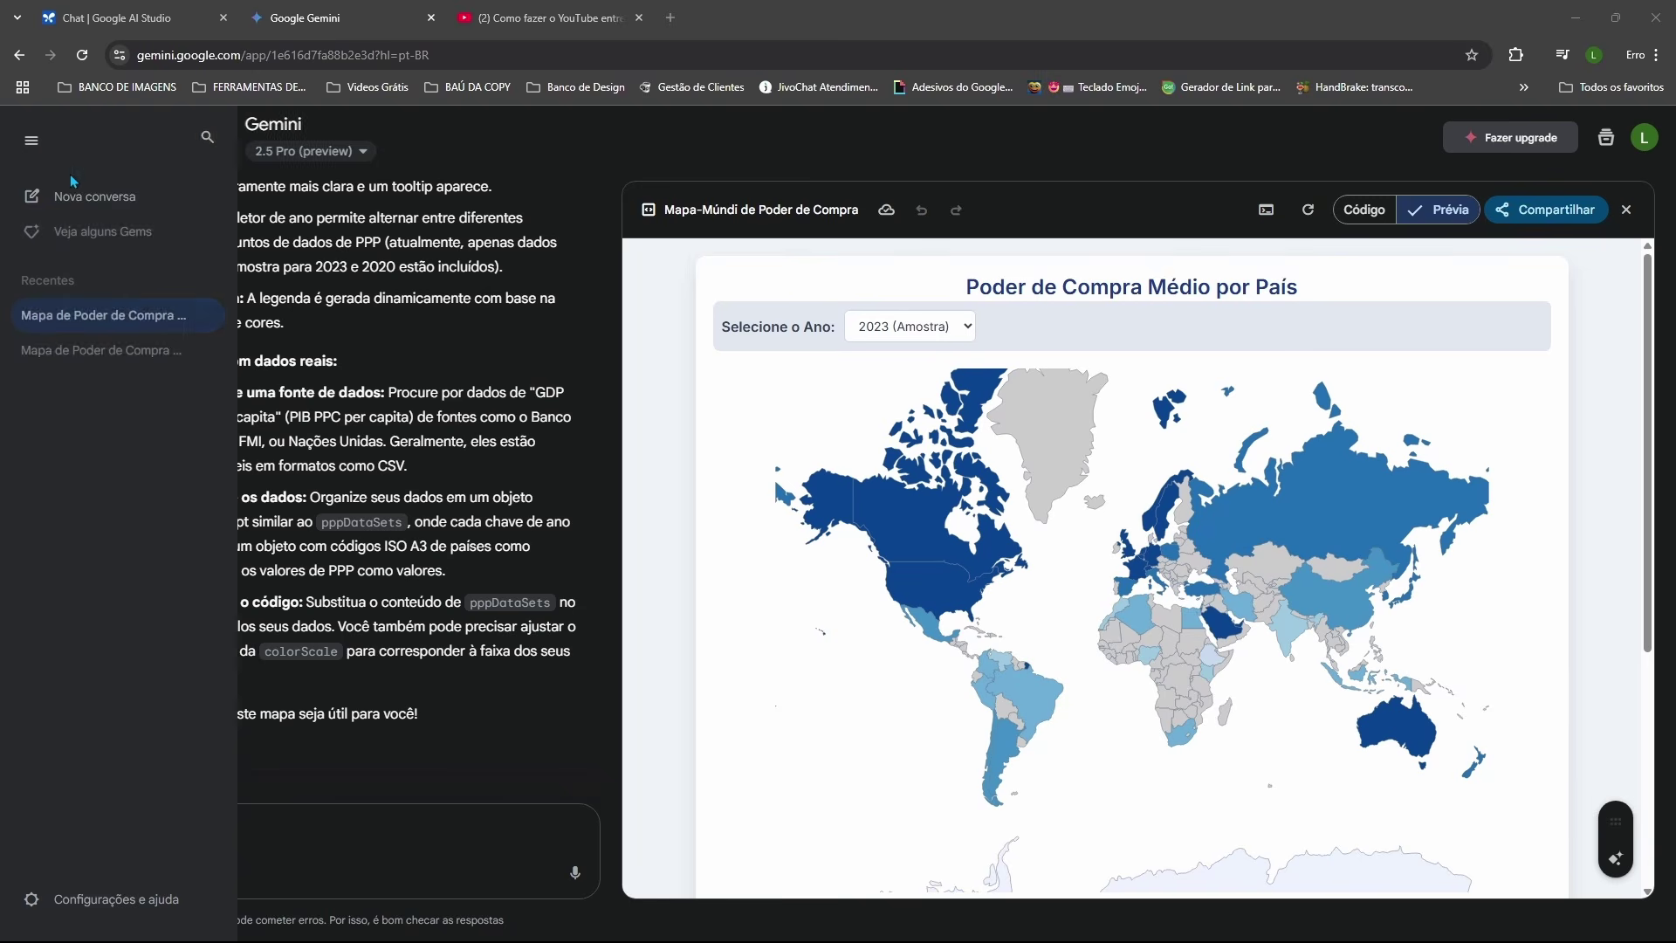
Step: Start a new chat with the senior-developer CRM request, keeping 2.5 Pro (preview) and Canvas on
{"action": "left_click", "coordinate": [43, 210]}
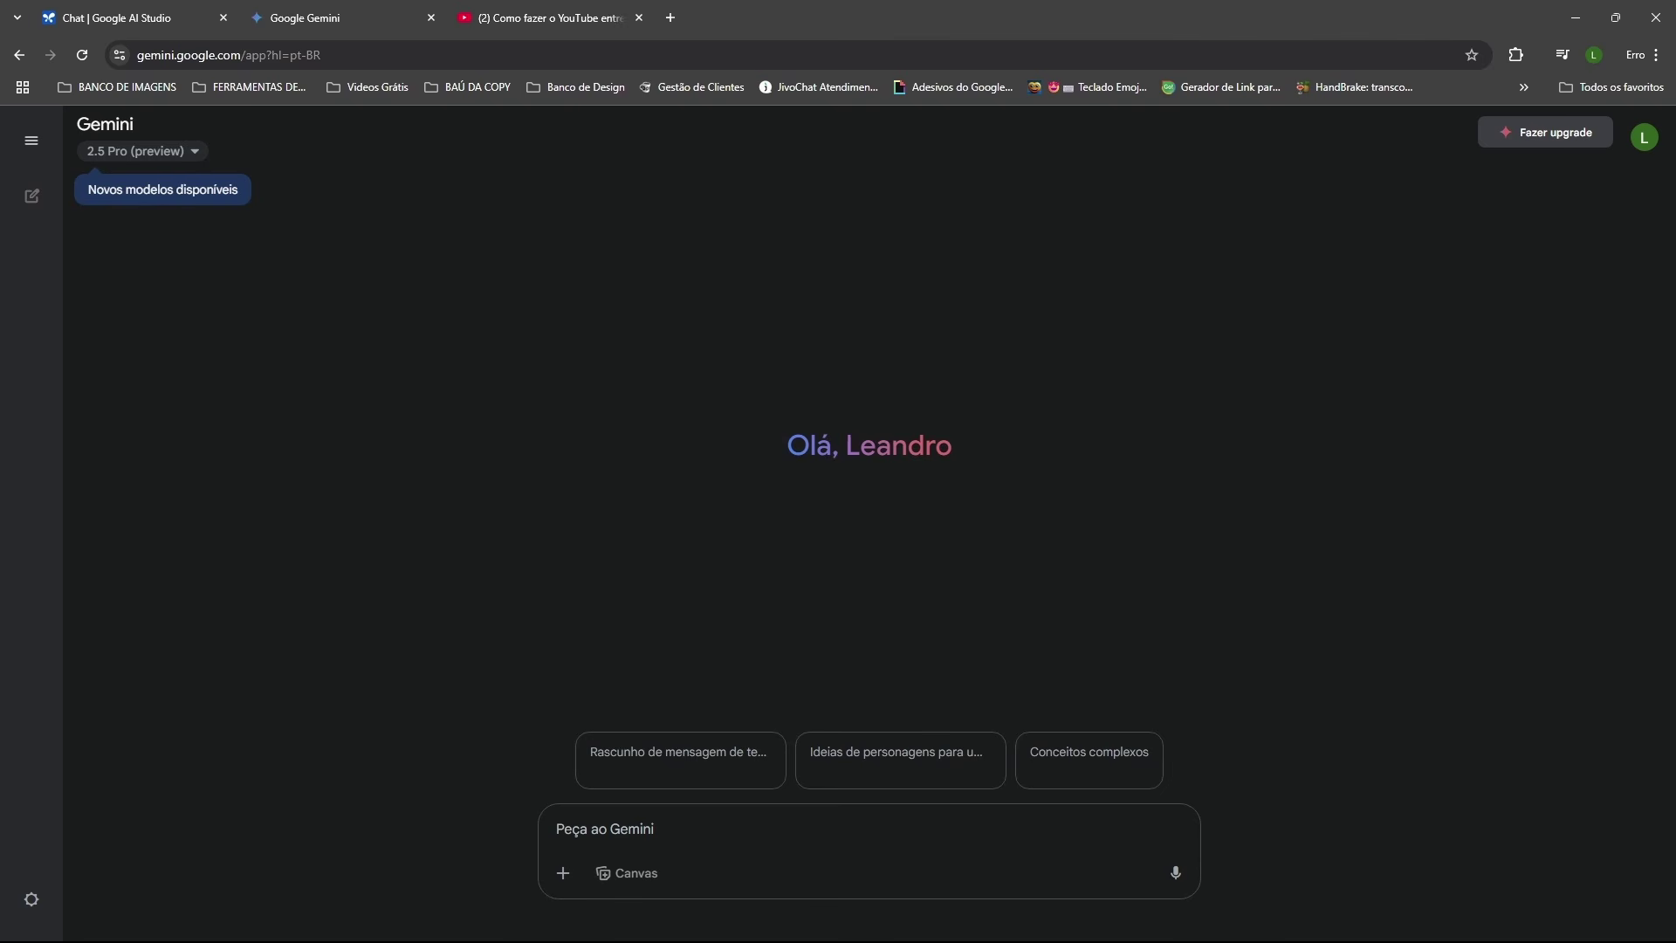
{"action": "left_click", "coordinate": [581, 830]}
{"action": "type", "text": "Atue como desenvolvedor sênior de software e crie um CRM para mim."}
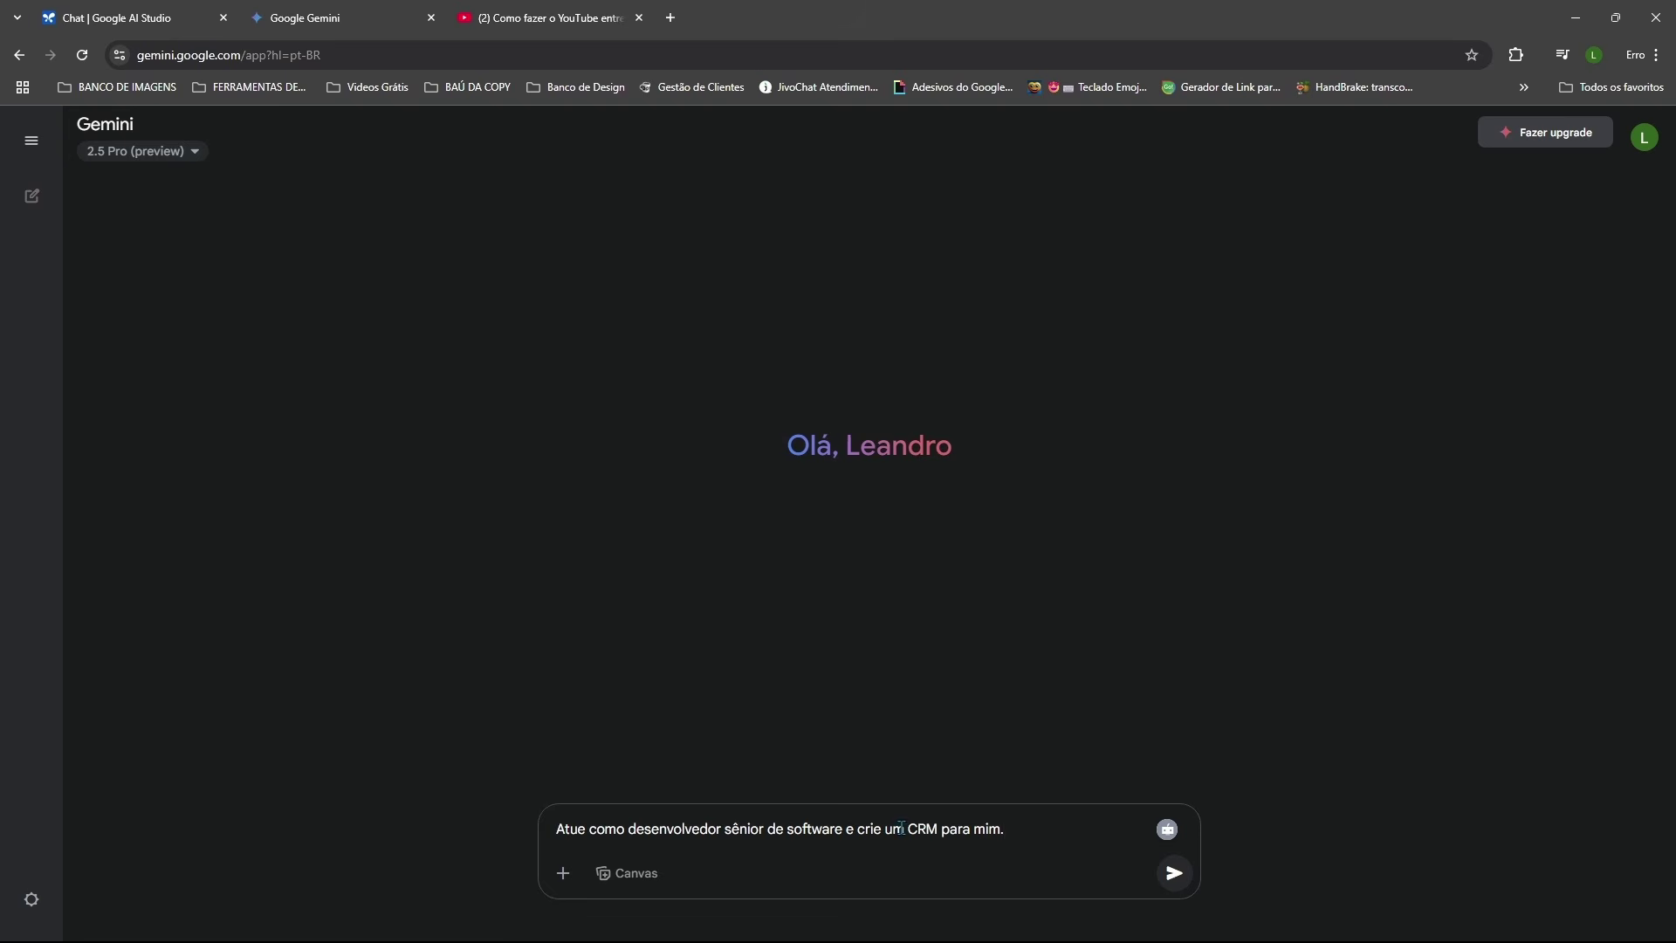
{"action": "left_click", "coordinate": [628, 885]}
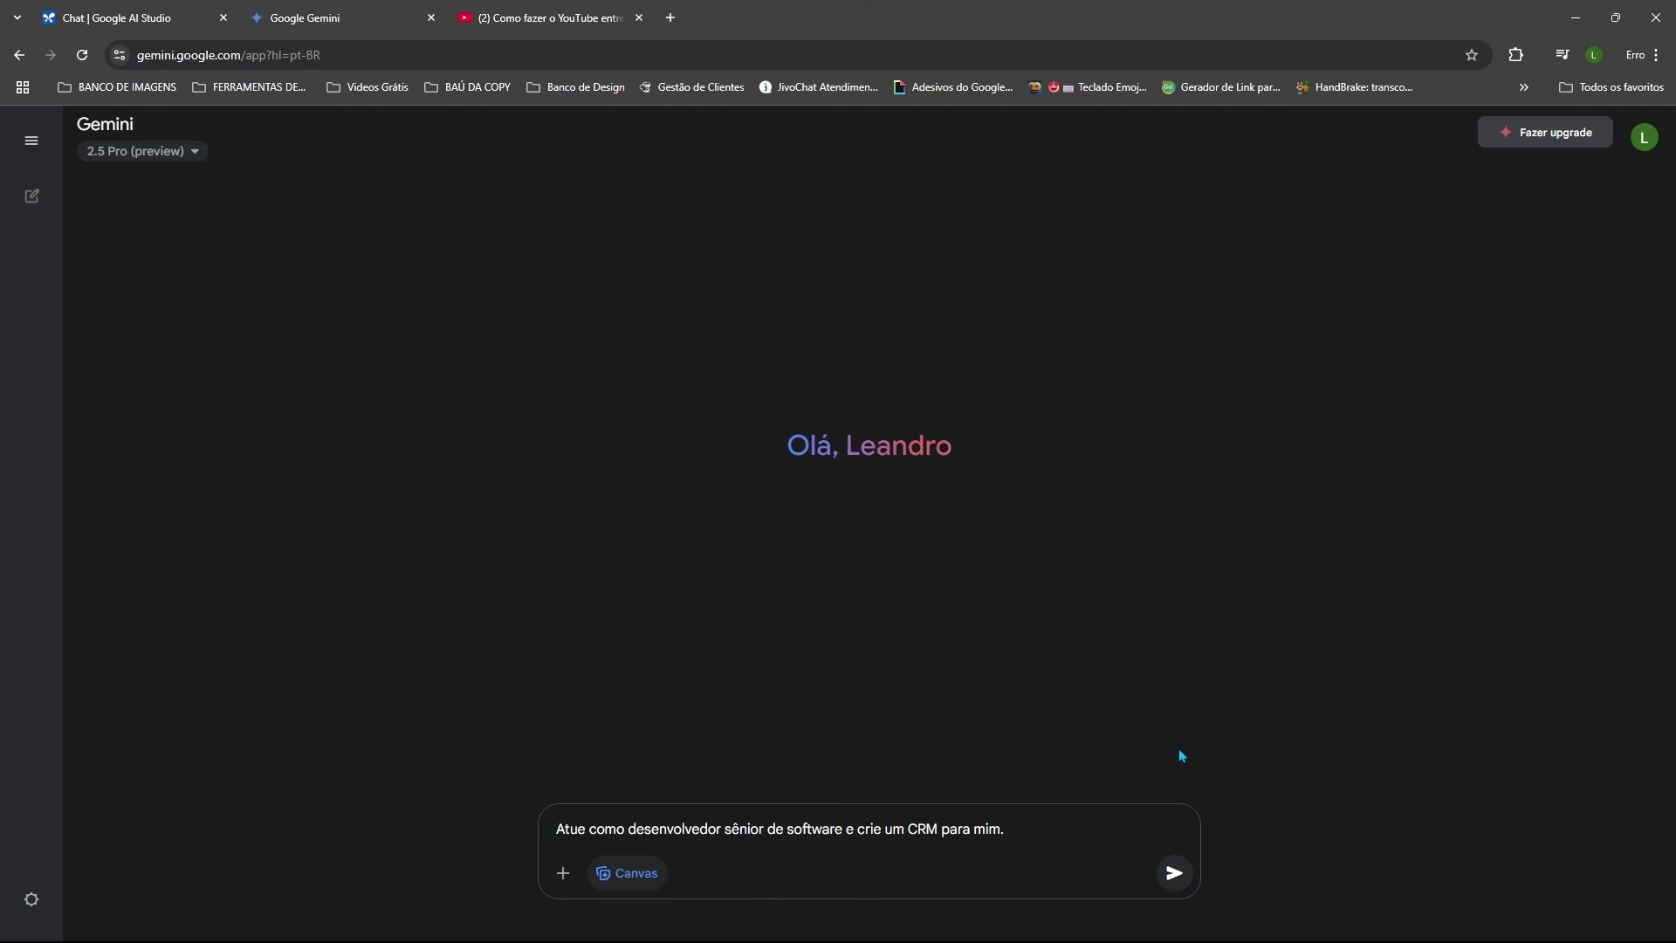
{"action": "left_click", "coordinate": [195, 153]}
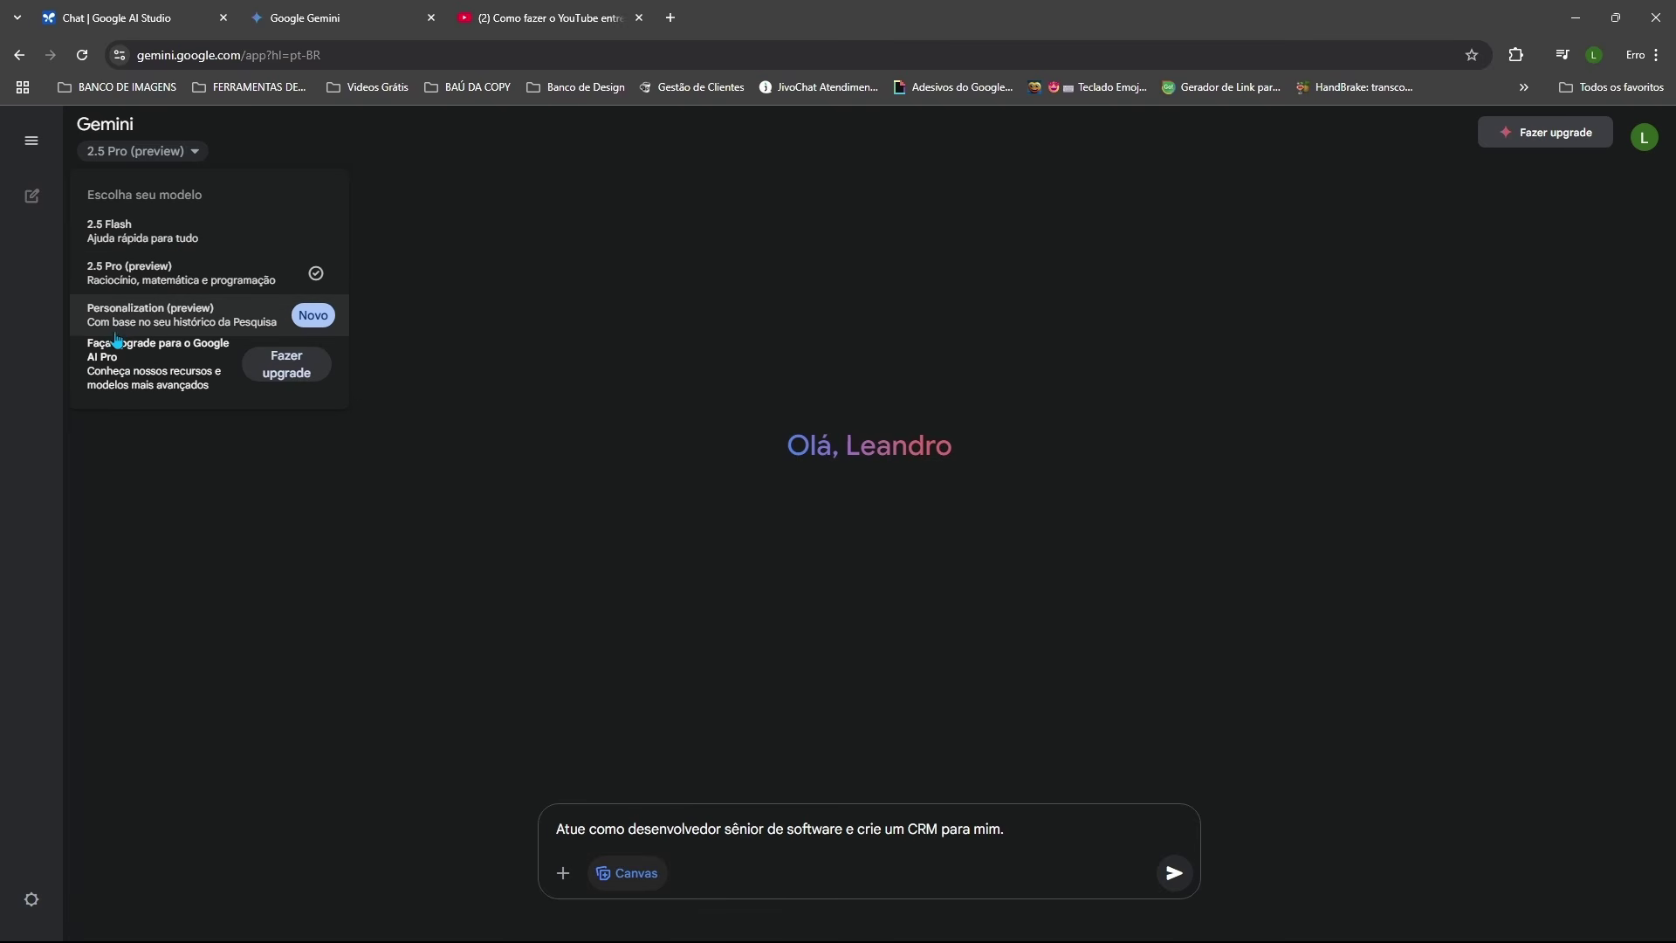
{"action": "left_click", "coordinate": [127, 278]}
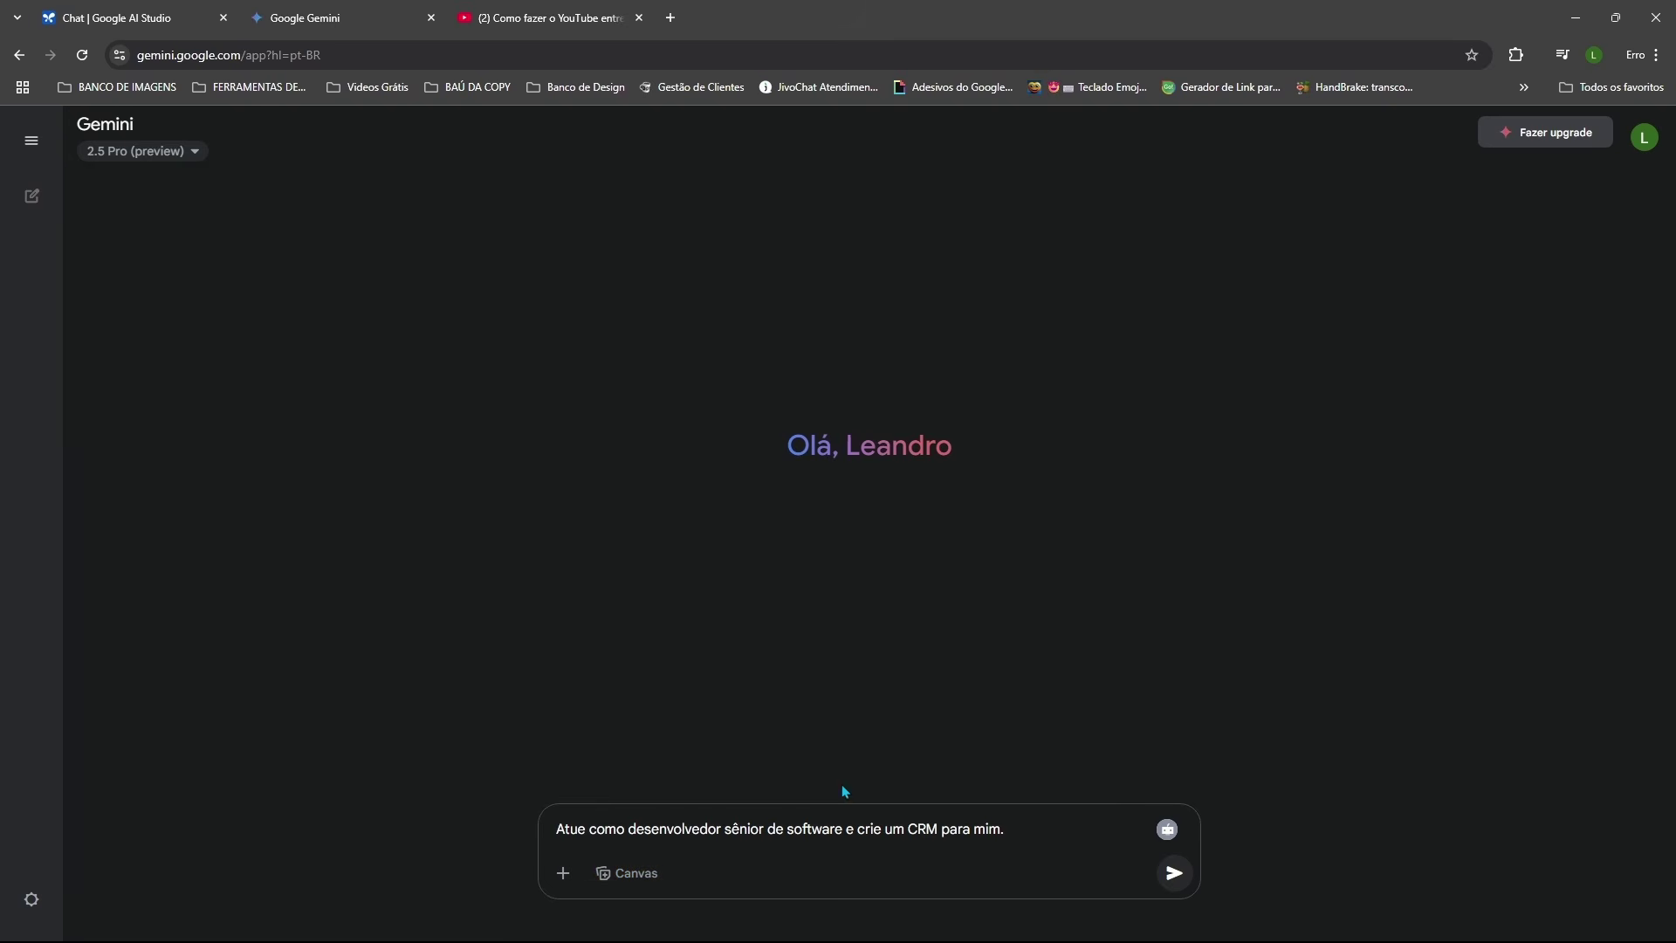
{"action": "left_click", "coordinate": [629, 876]}
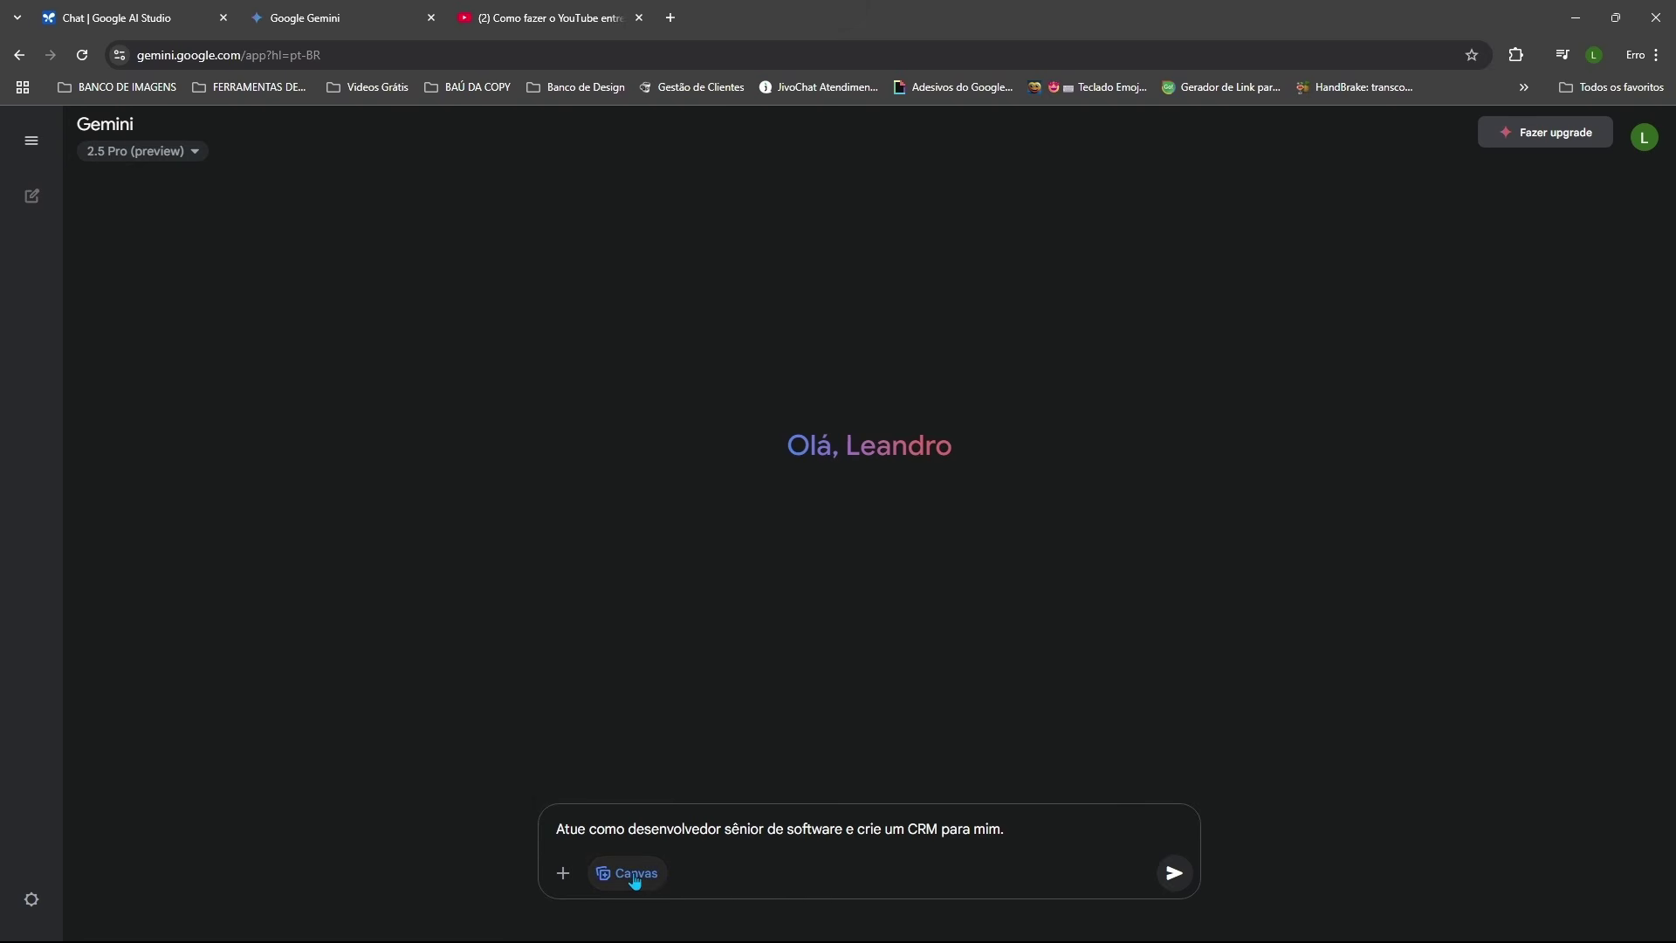
Step: Send the CRM request and review the generated 'Aplicativo CRM em React' Canvas with its Meu CRM dashboard
{"action": "left_click", "coordinate": [1176, 874]}
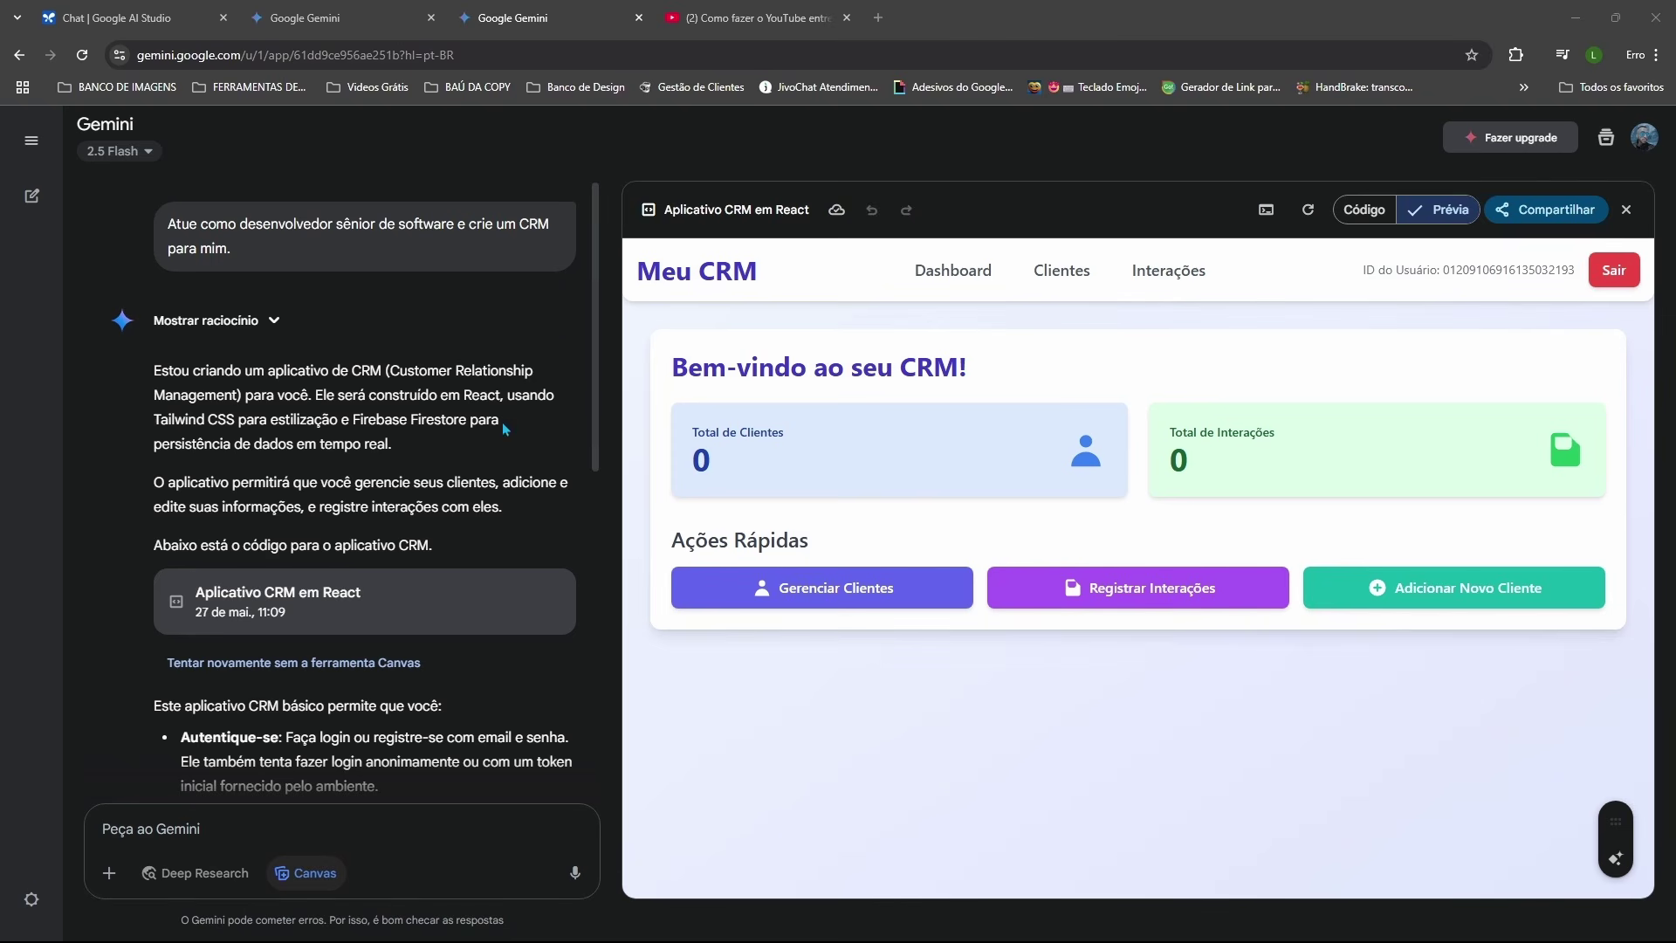
{"action": "scroll", "coordinate": [504, 429], "scroll_direction": "down", "scroll_amount": 8}
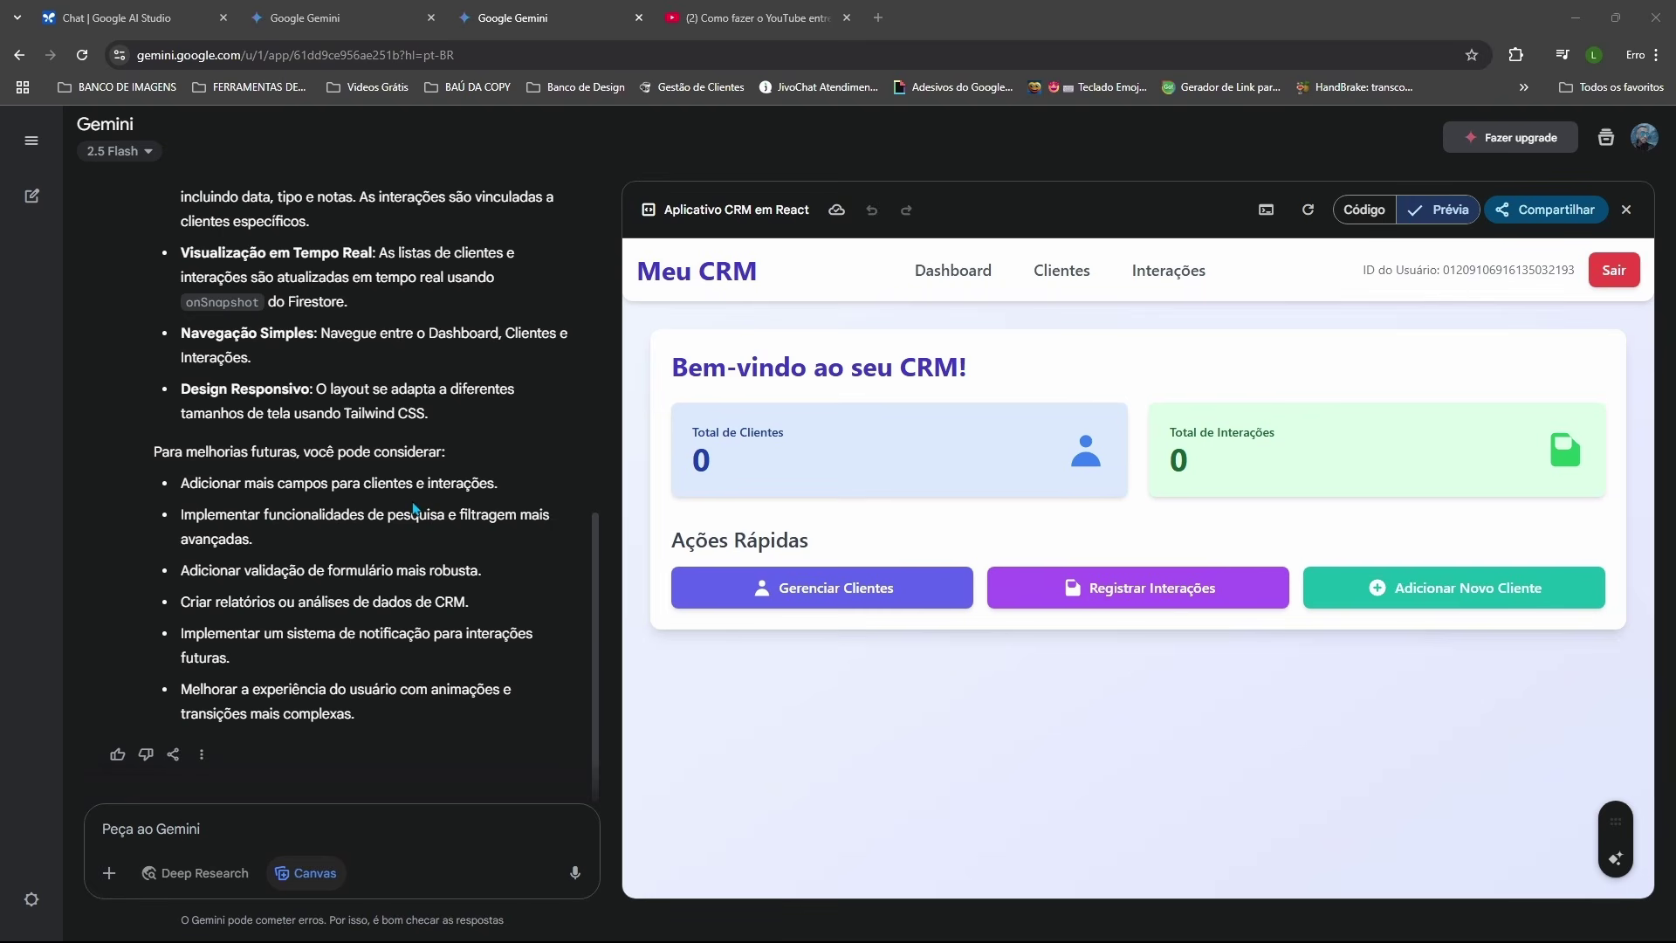
{"action": "scroll", "coordinate": [415, 509], "scroll_direction": "up", "scroll_amount": 10}
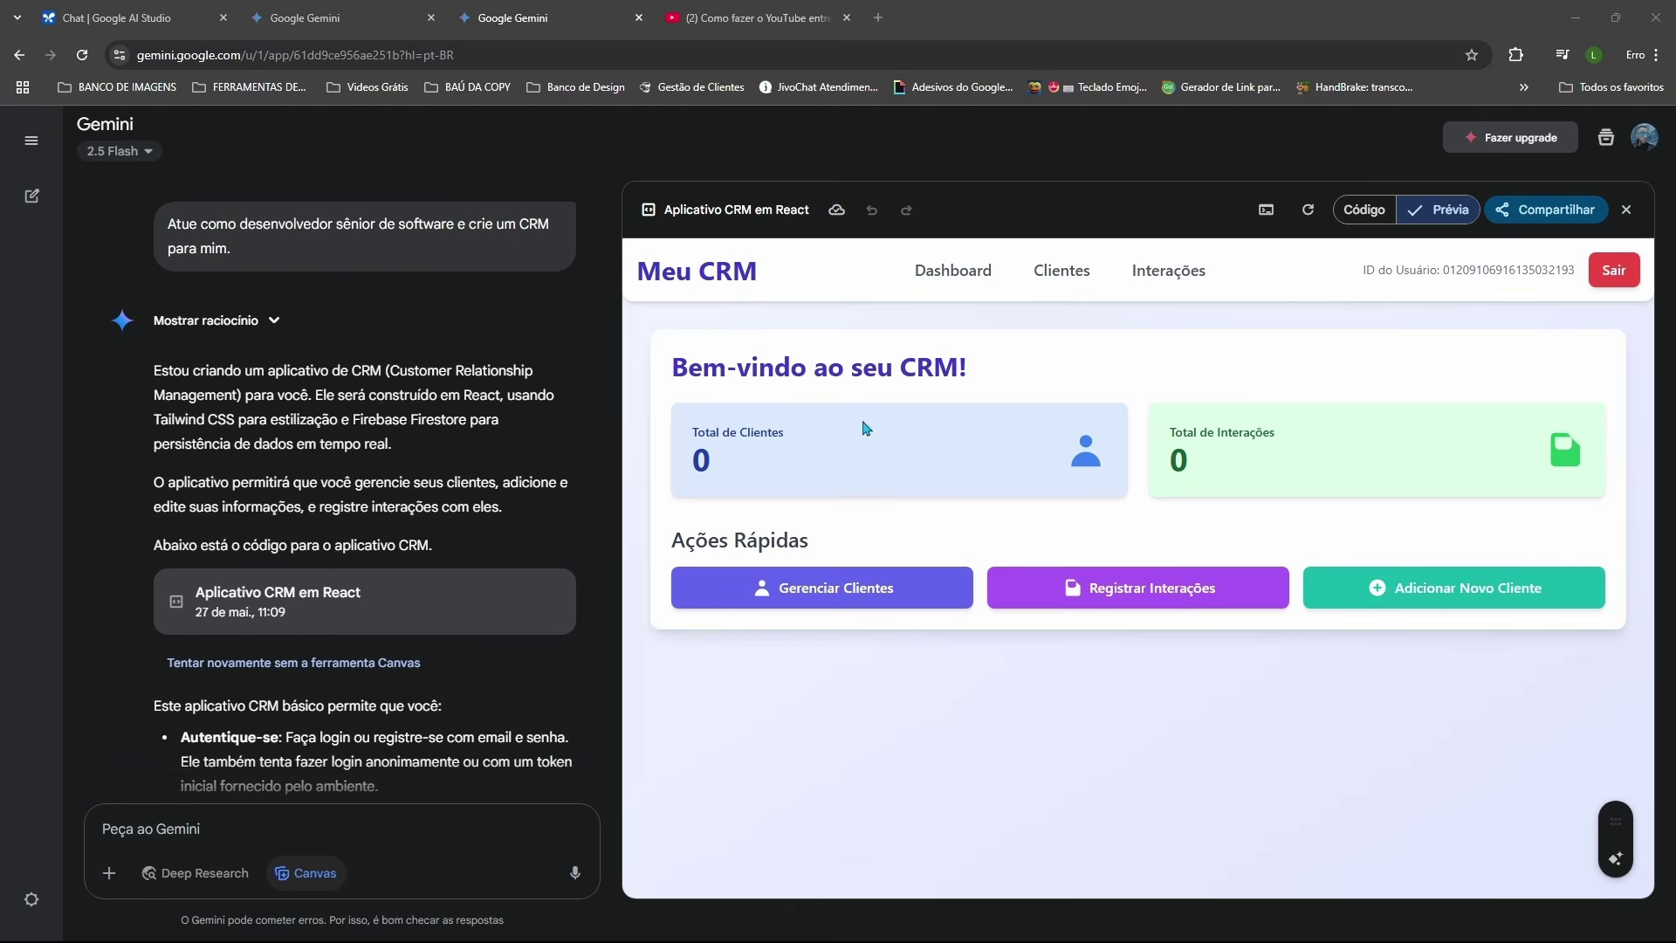
Step: Add a test client to the CRM with a name, e-mail, phone and address, then confirm the dashboard shows 1 client
{"action": "left_click", "coordinate": [1135, 583]}
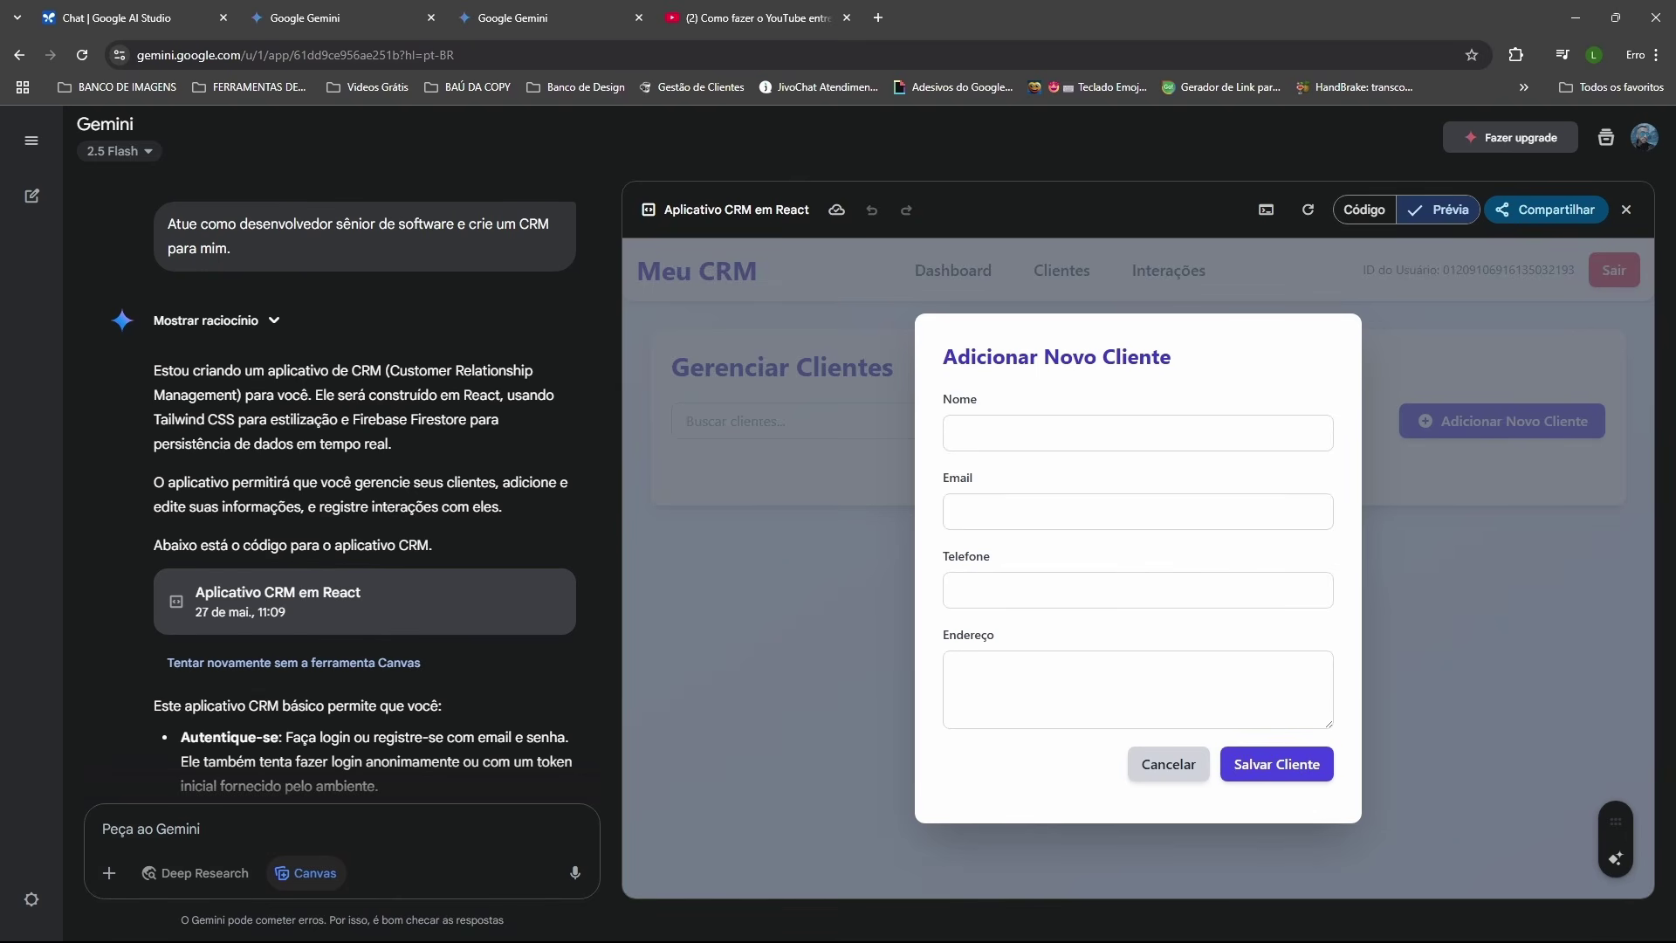
{"action": "left_click", "coordinate": [1135, 433]}
{"action": "type", "text": "Leo Artificial"}
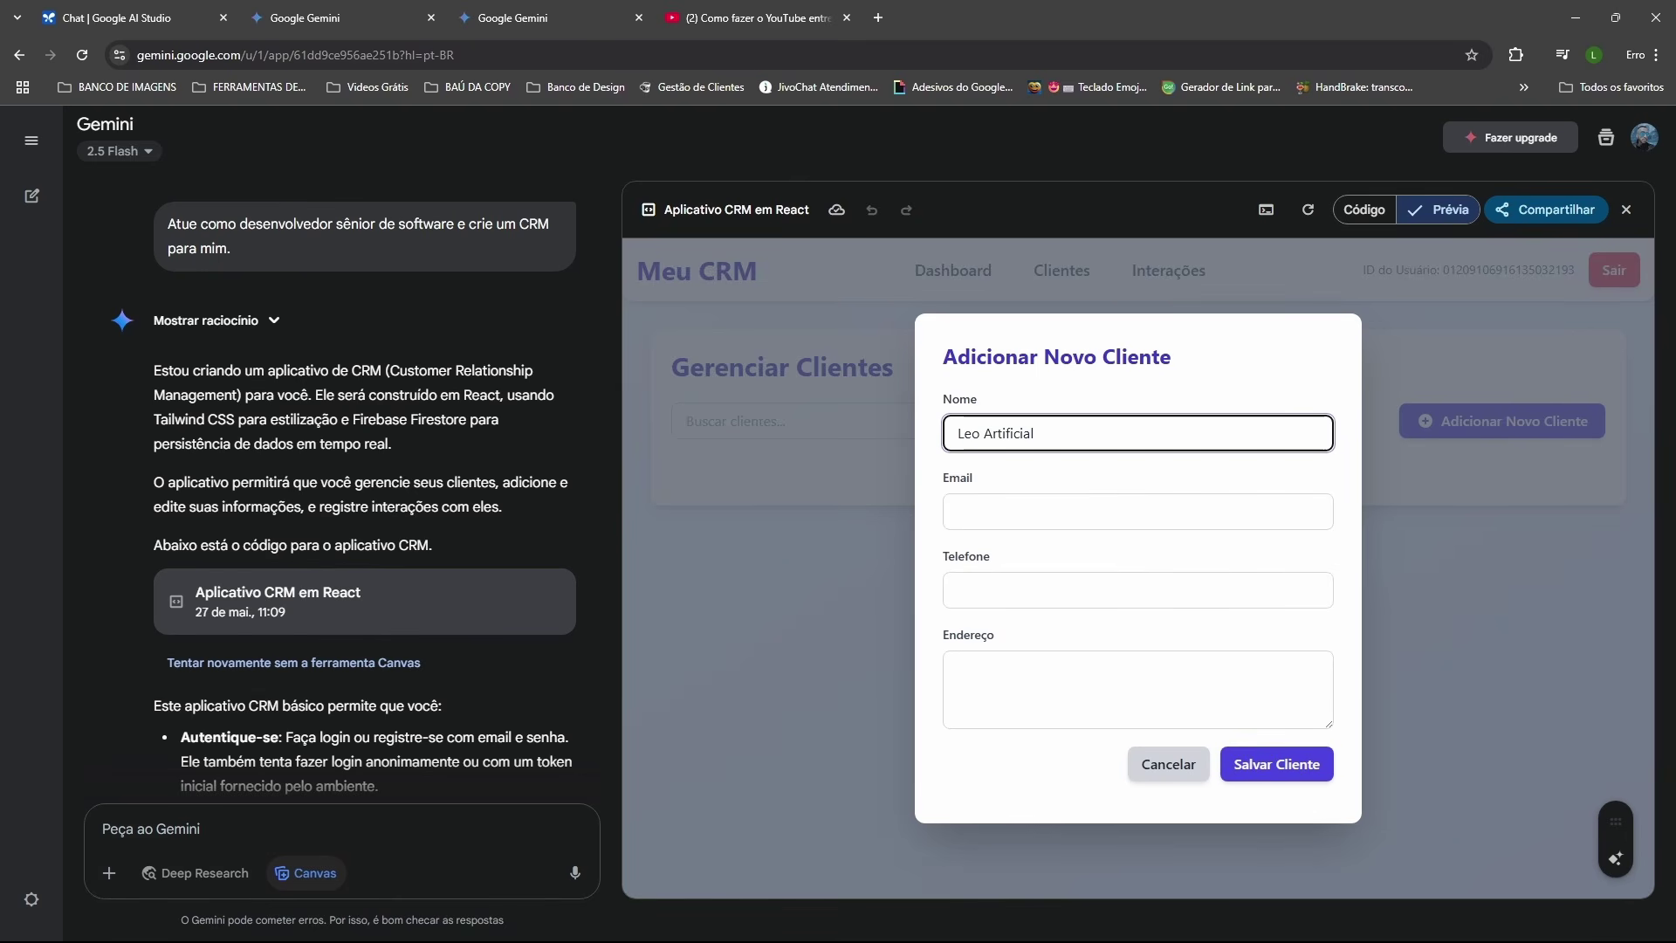
{"action": "left_click", "coordinate": [985, 520]}
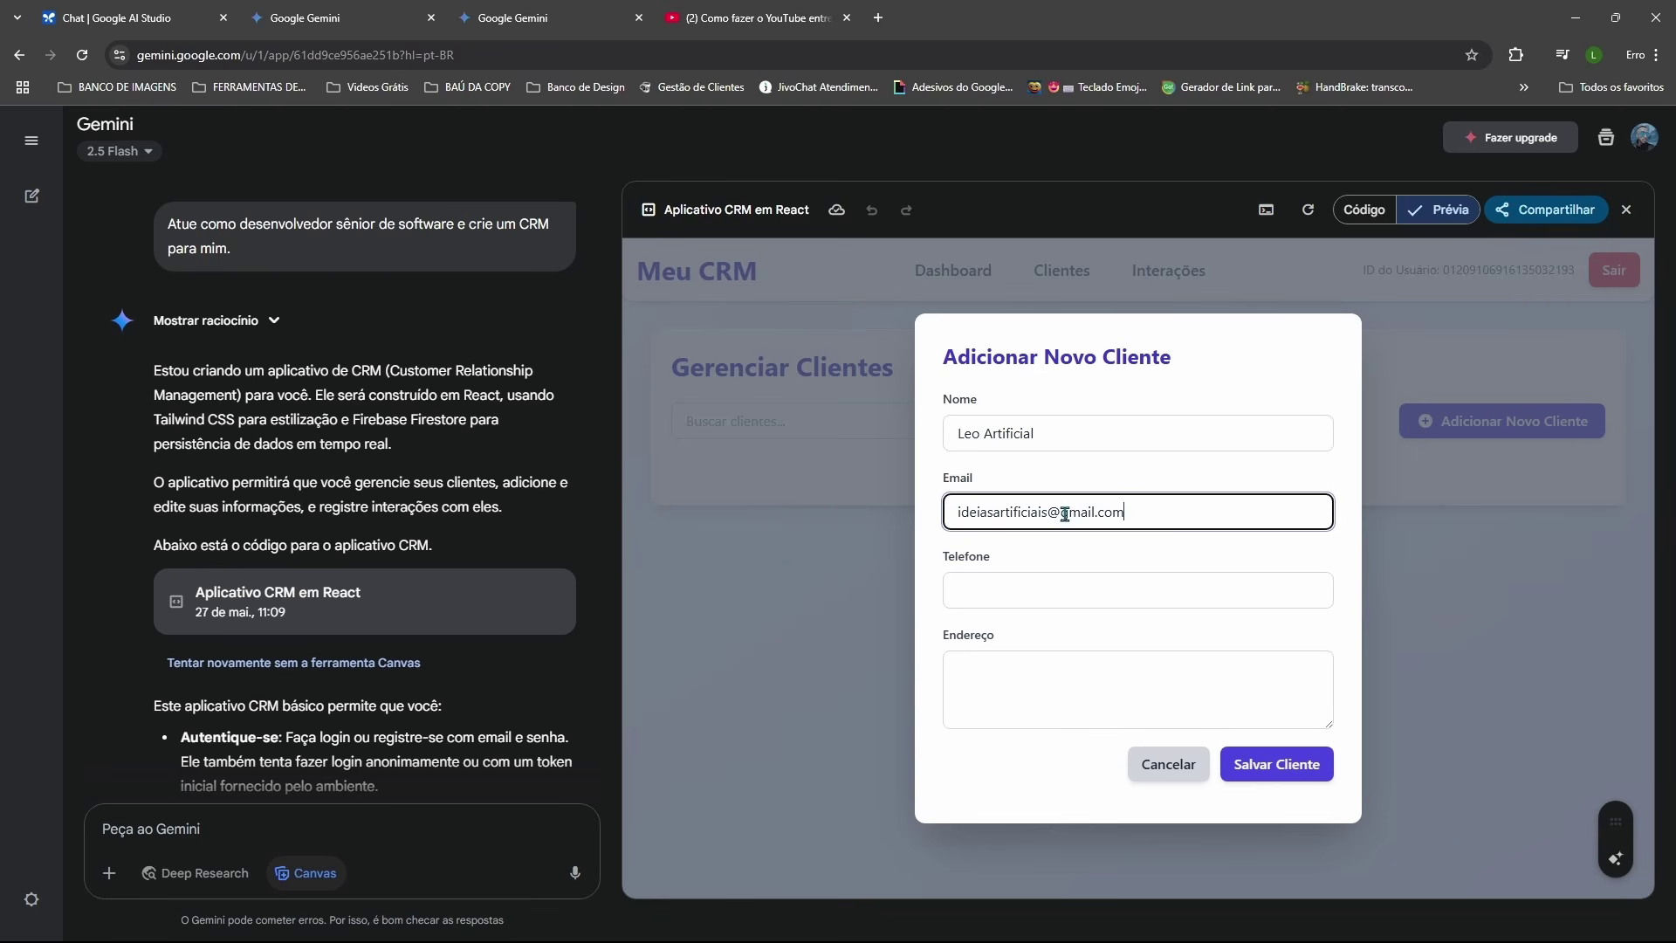
{"action": "left_click", "coordinate": [986, 595]}
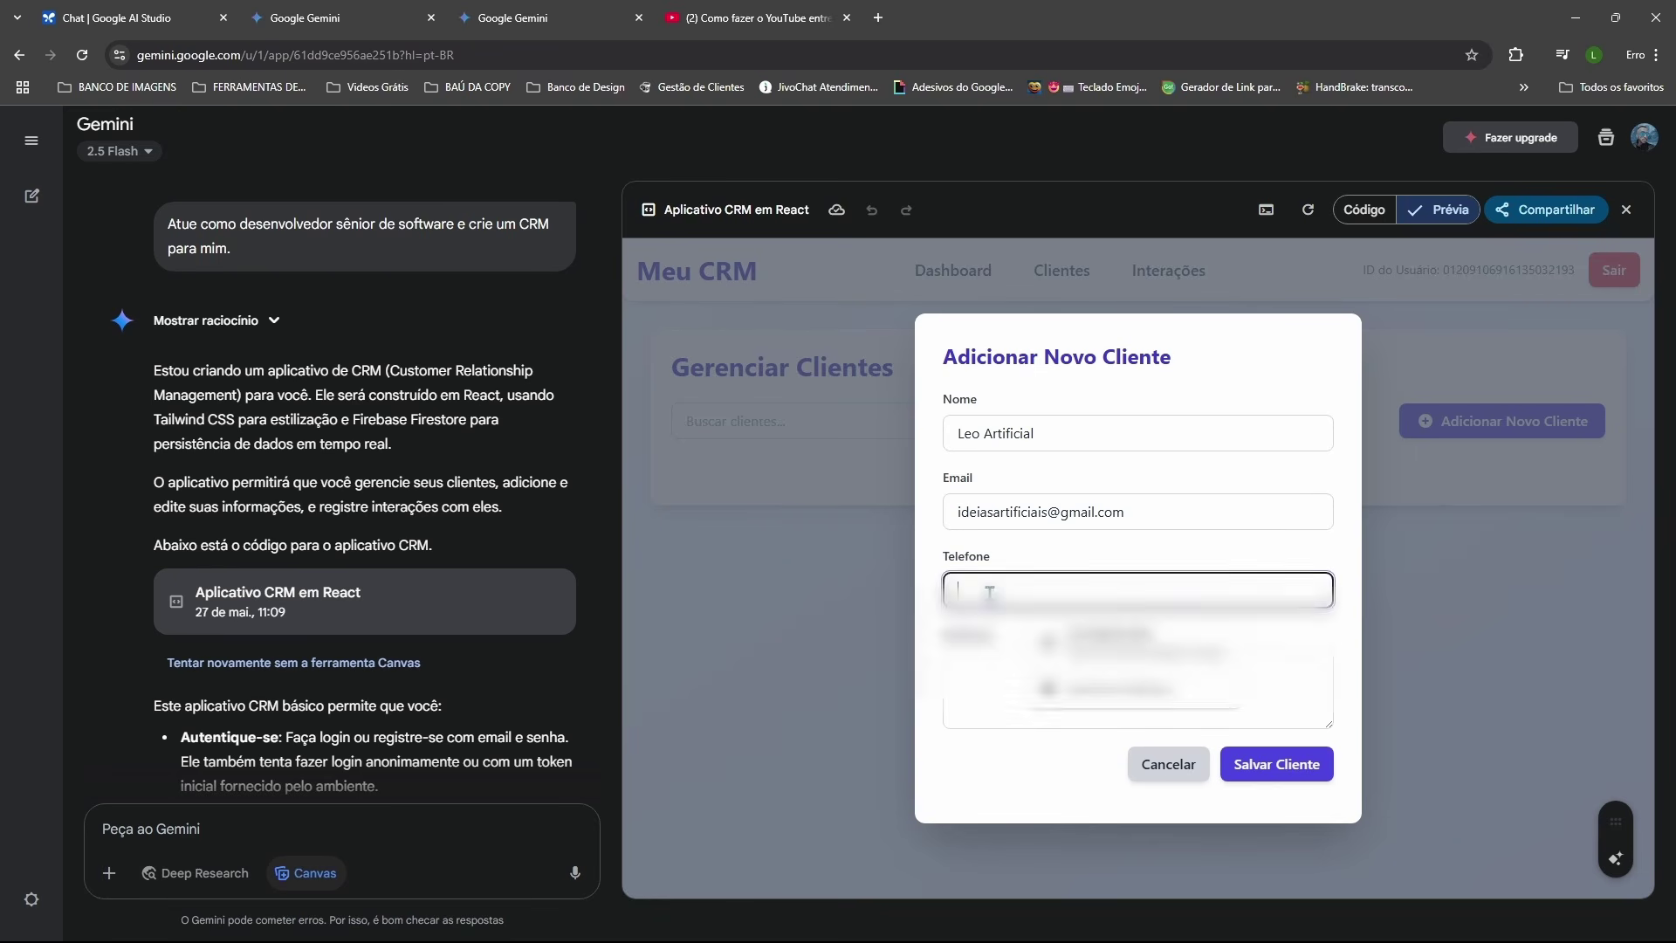
{"action": "left_click", "coordinate": [999, 618]}
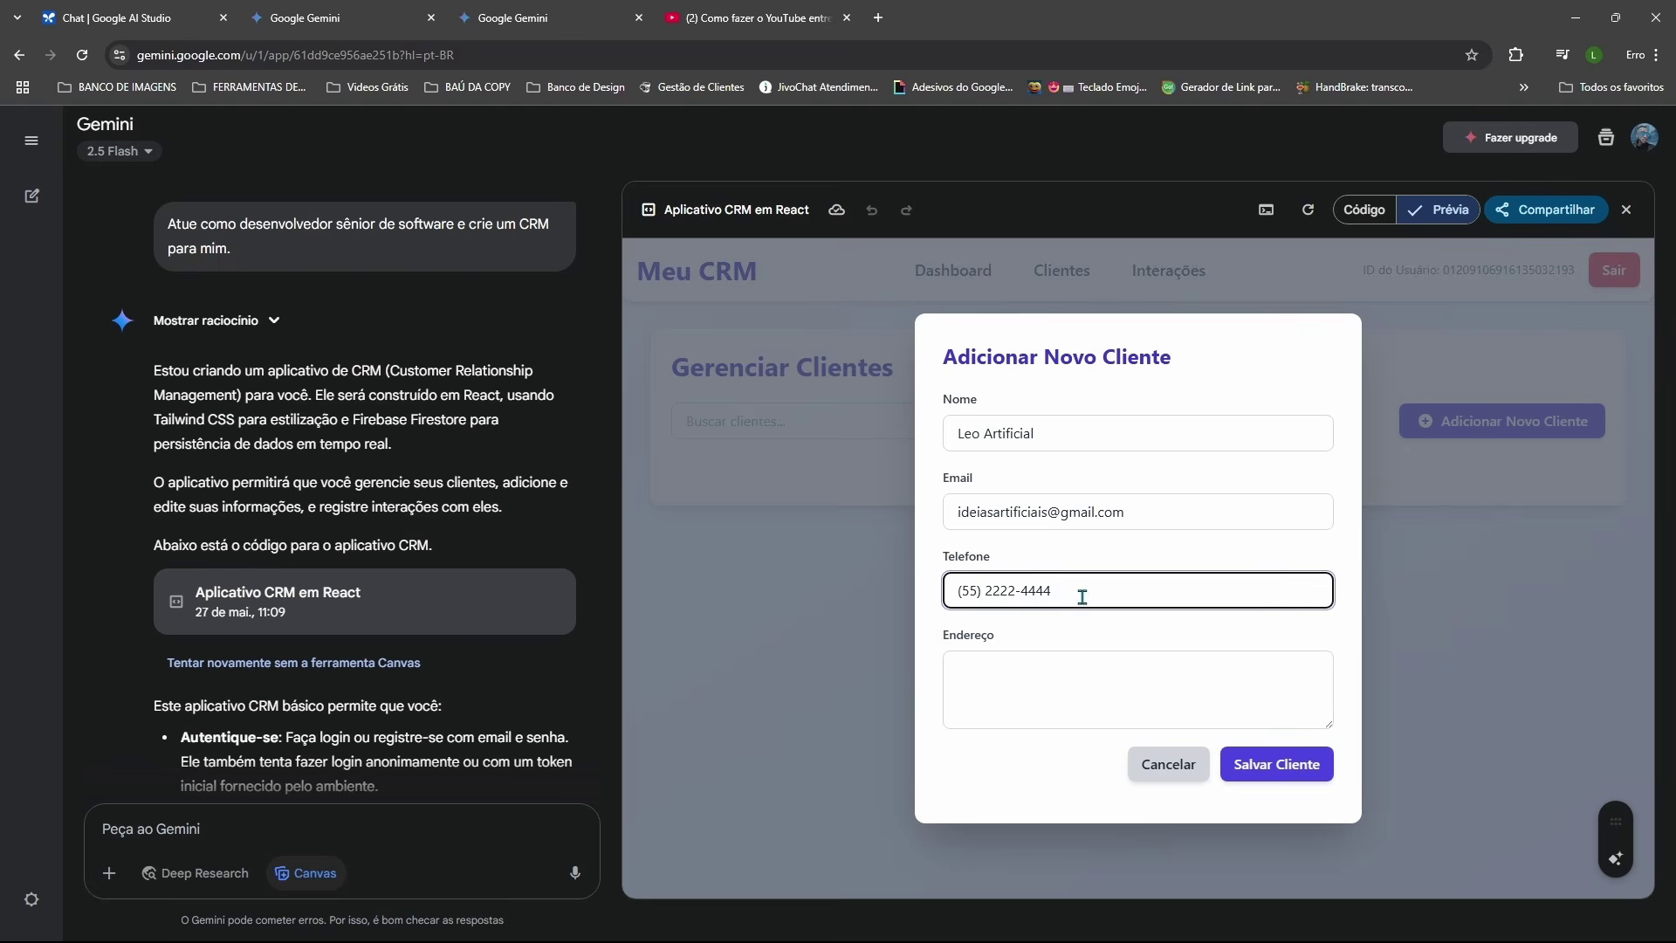
{"action": "left_click", "coordinate": [969, 673]}
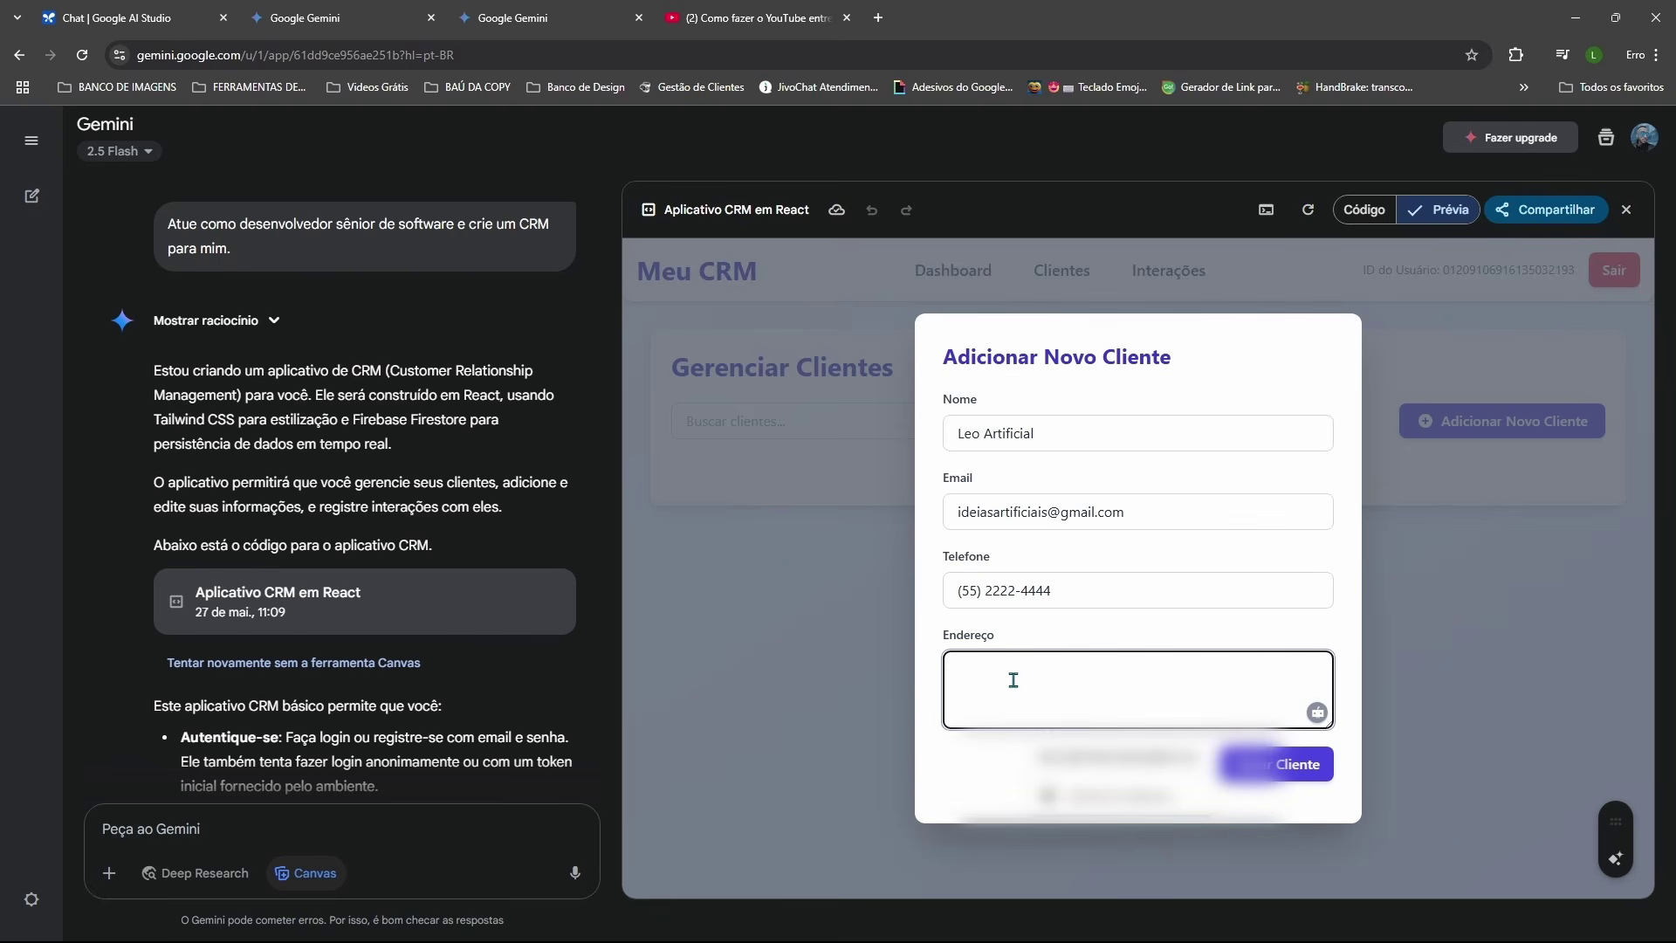
{"action": "type", "text": "Londres"}
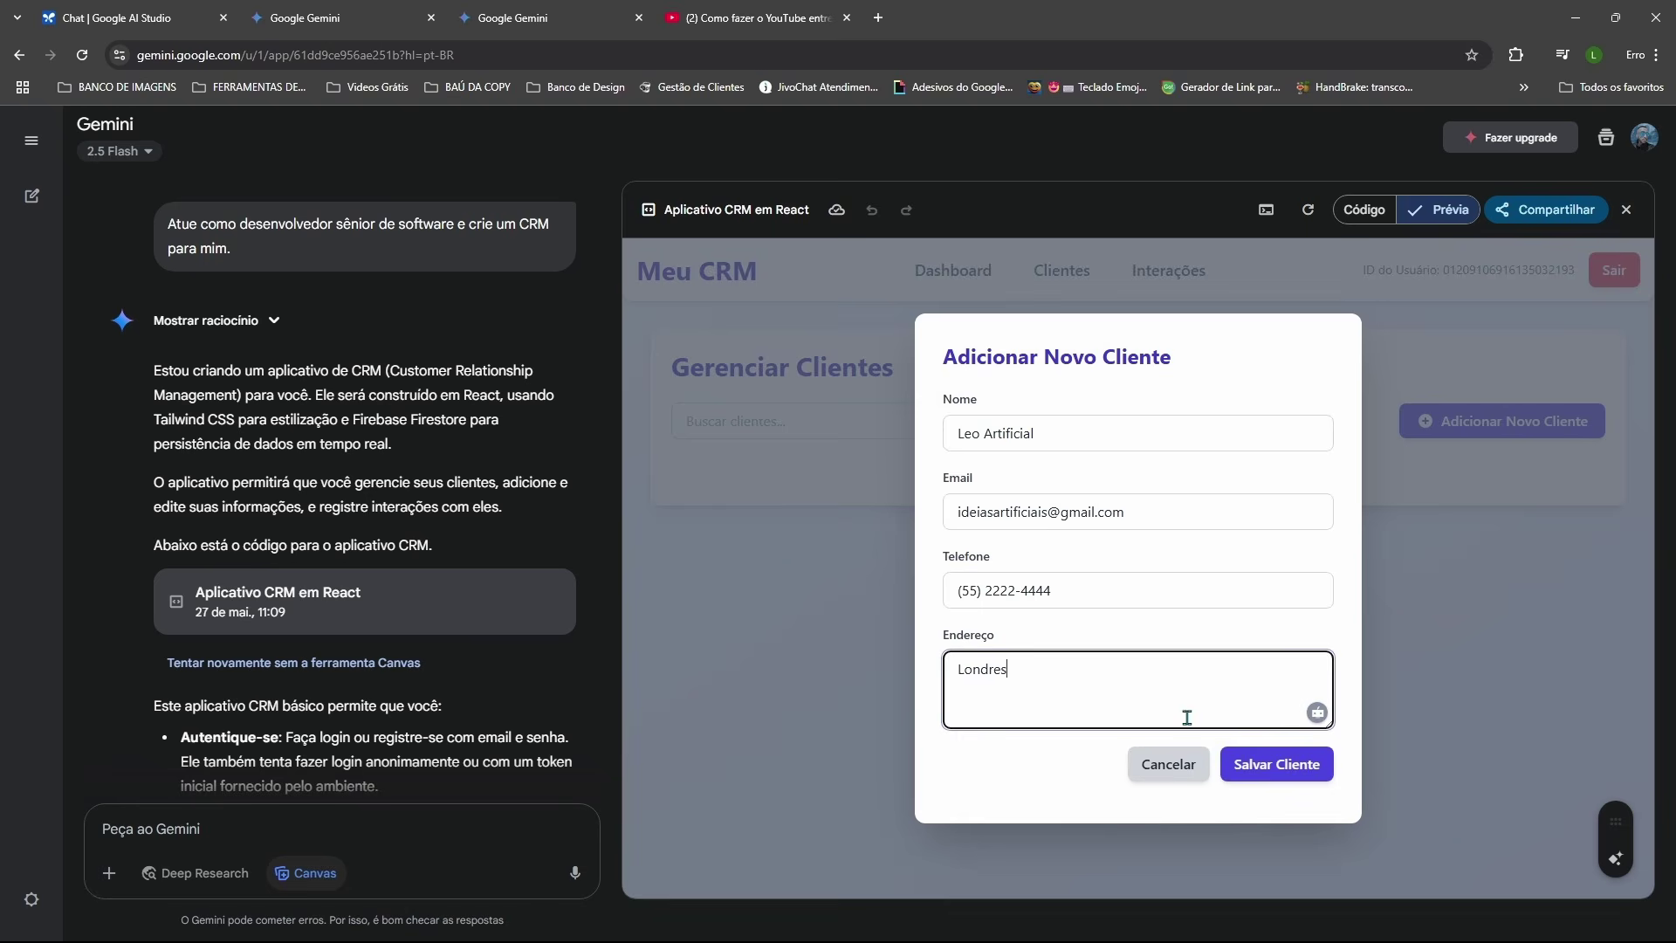
{"action": "left_click", "coordinate": [1255, 767]}
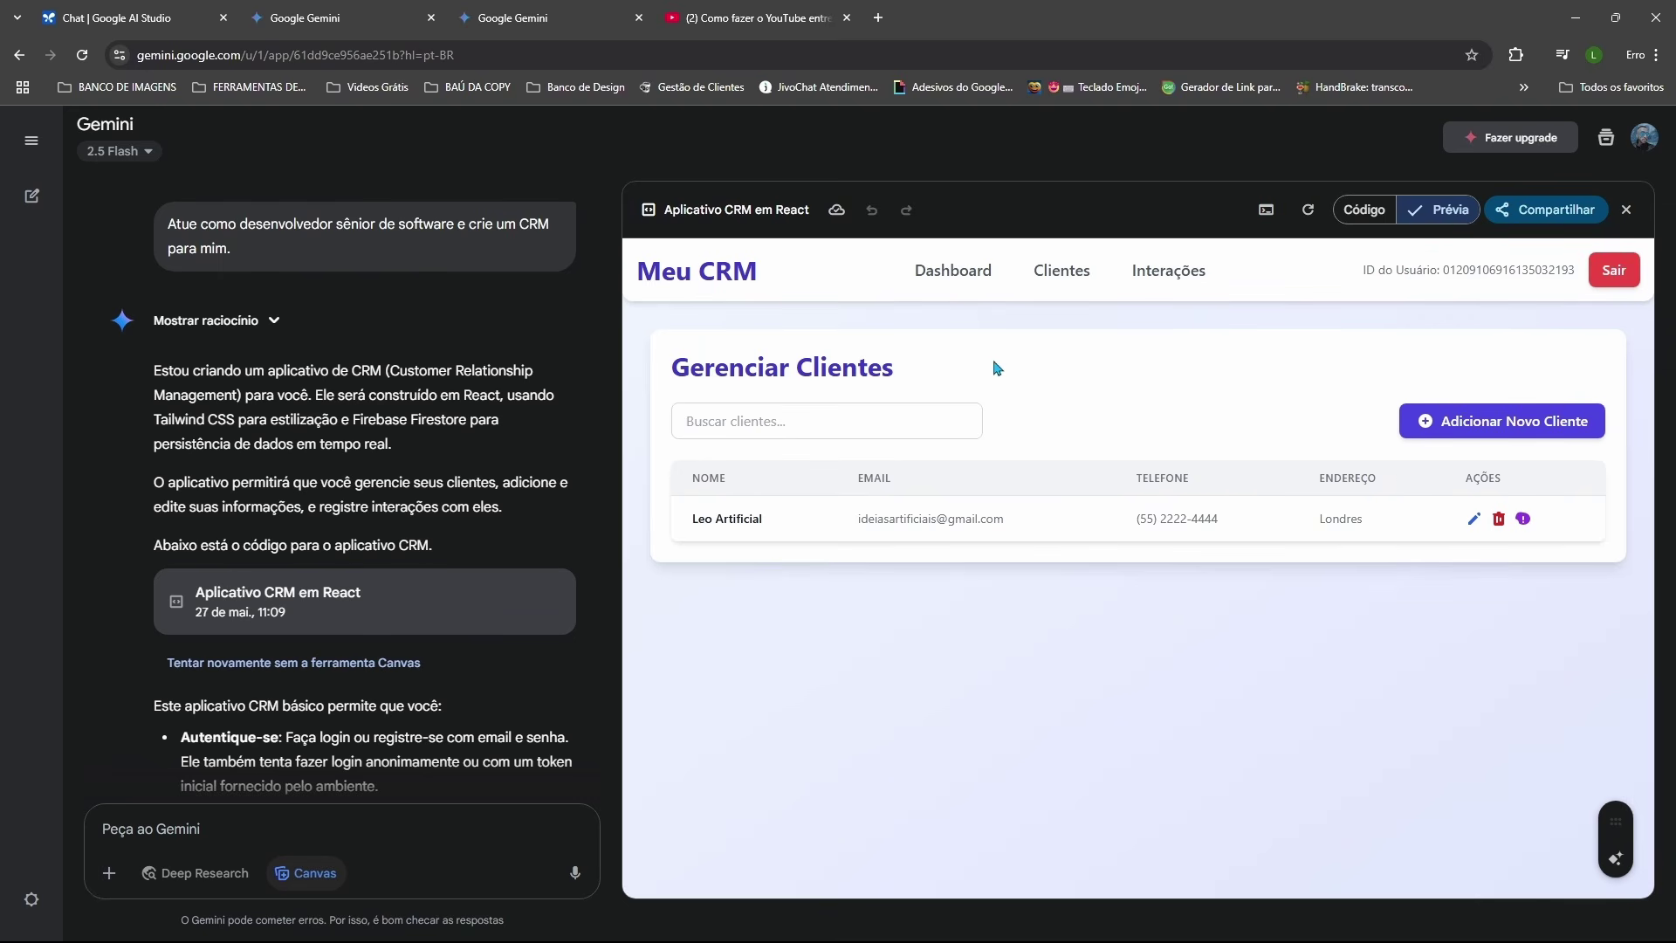
{"action": "left_click", "coordinate": [946, 274]}
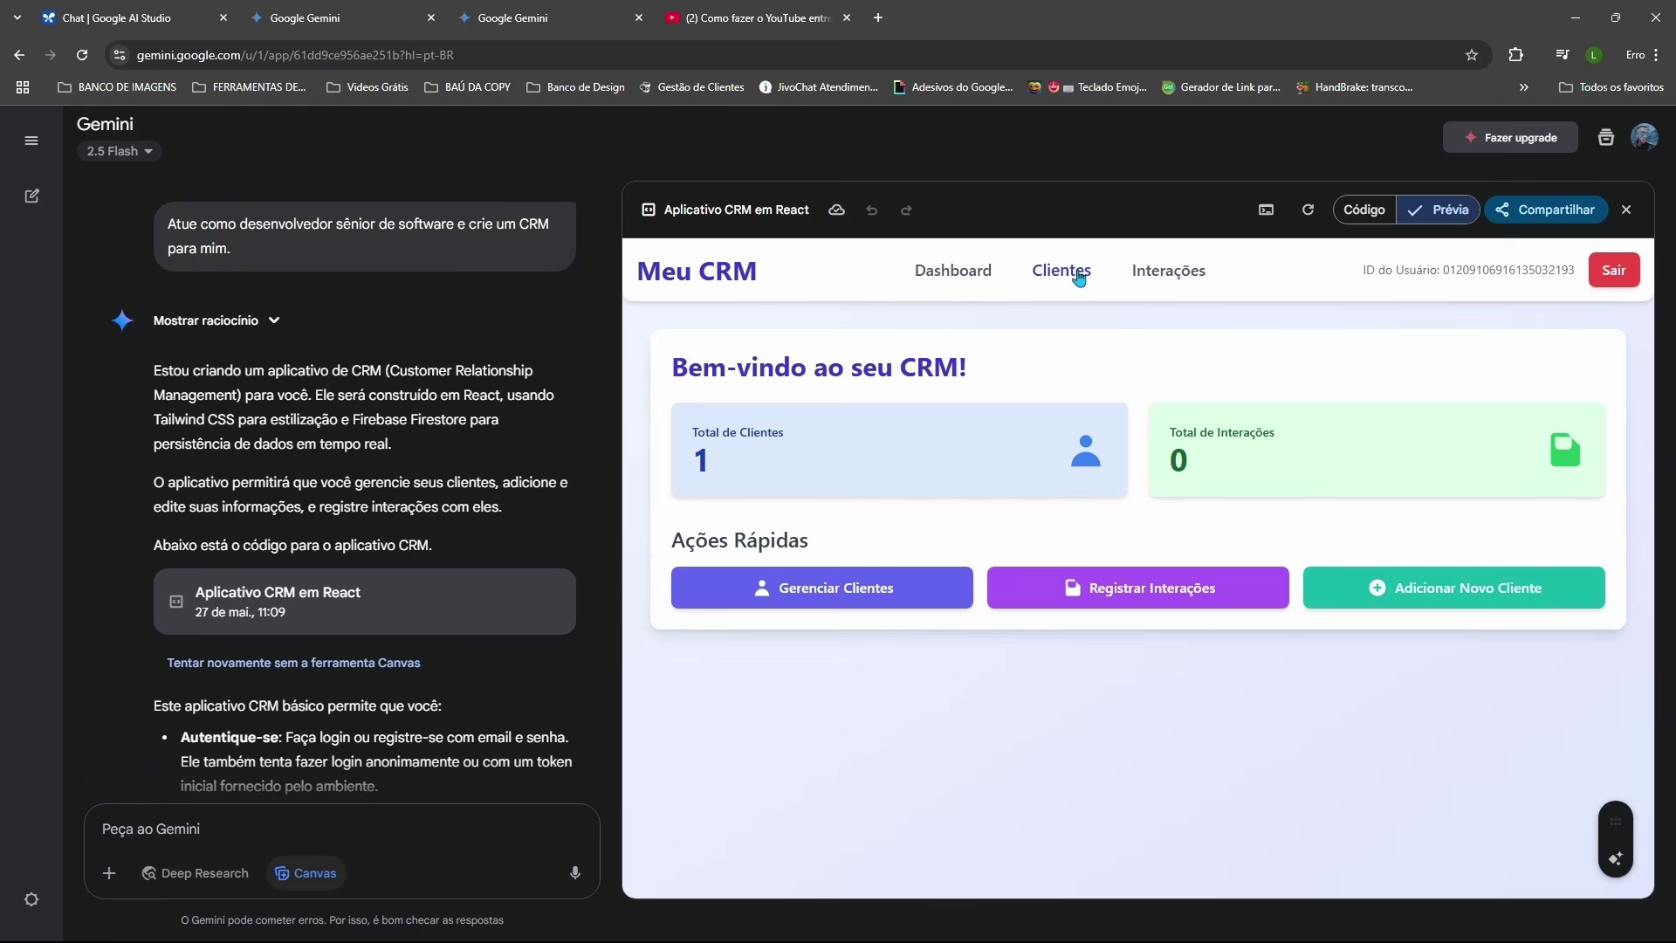
{"action": "left_click", "coordinate": [1080, 273]}
{"action": "left_click", "coordinate": [1167, 273]}
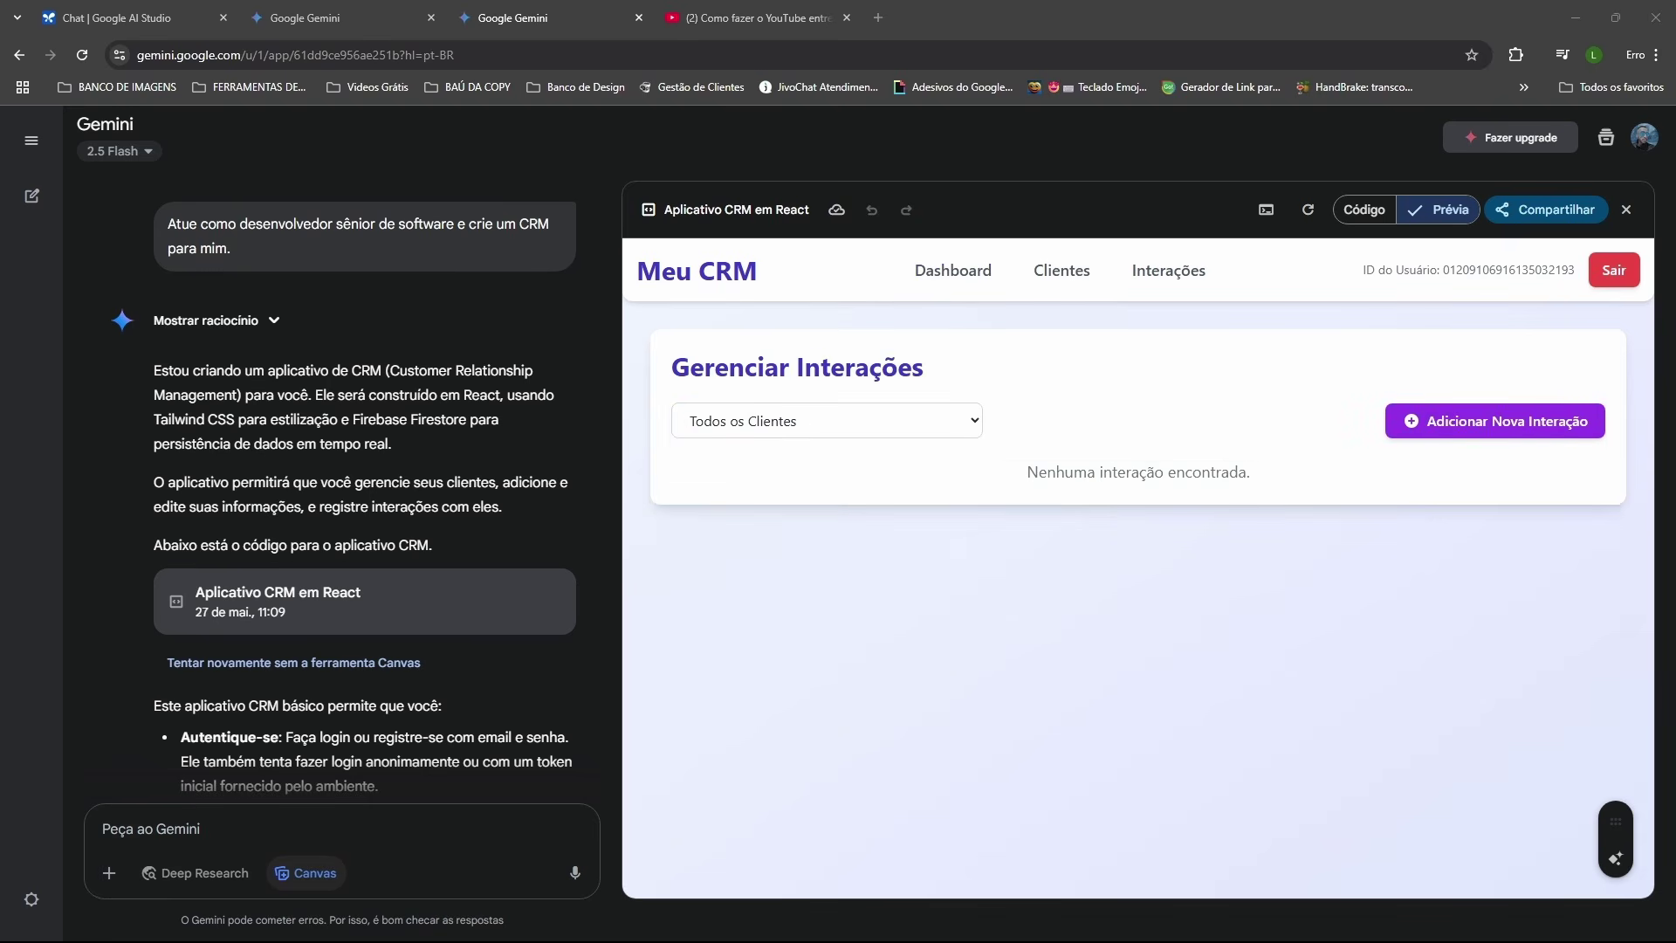
{"action": "left_click", "coordinate": [929, 273]}
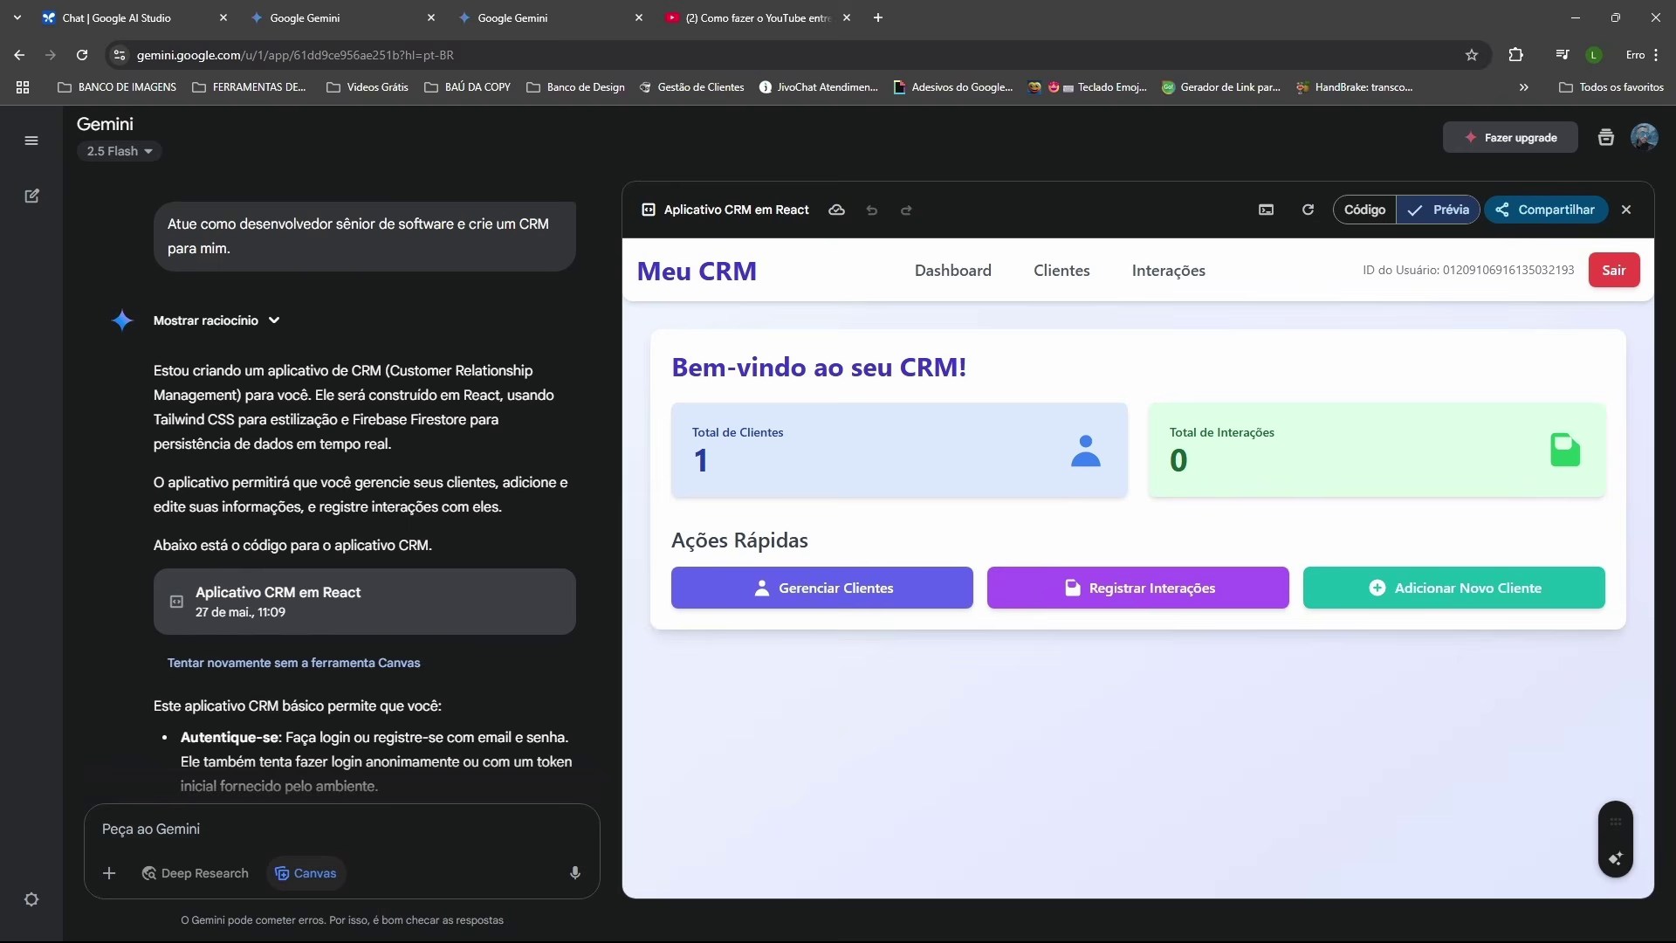
Step: In a new tab, search Google Images for 'exit intent pop up'
{"action": "key", "text": "ctrl+t"}
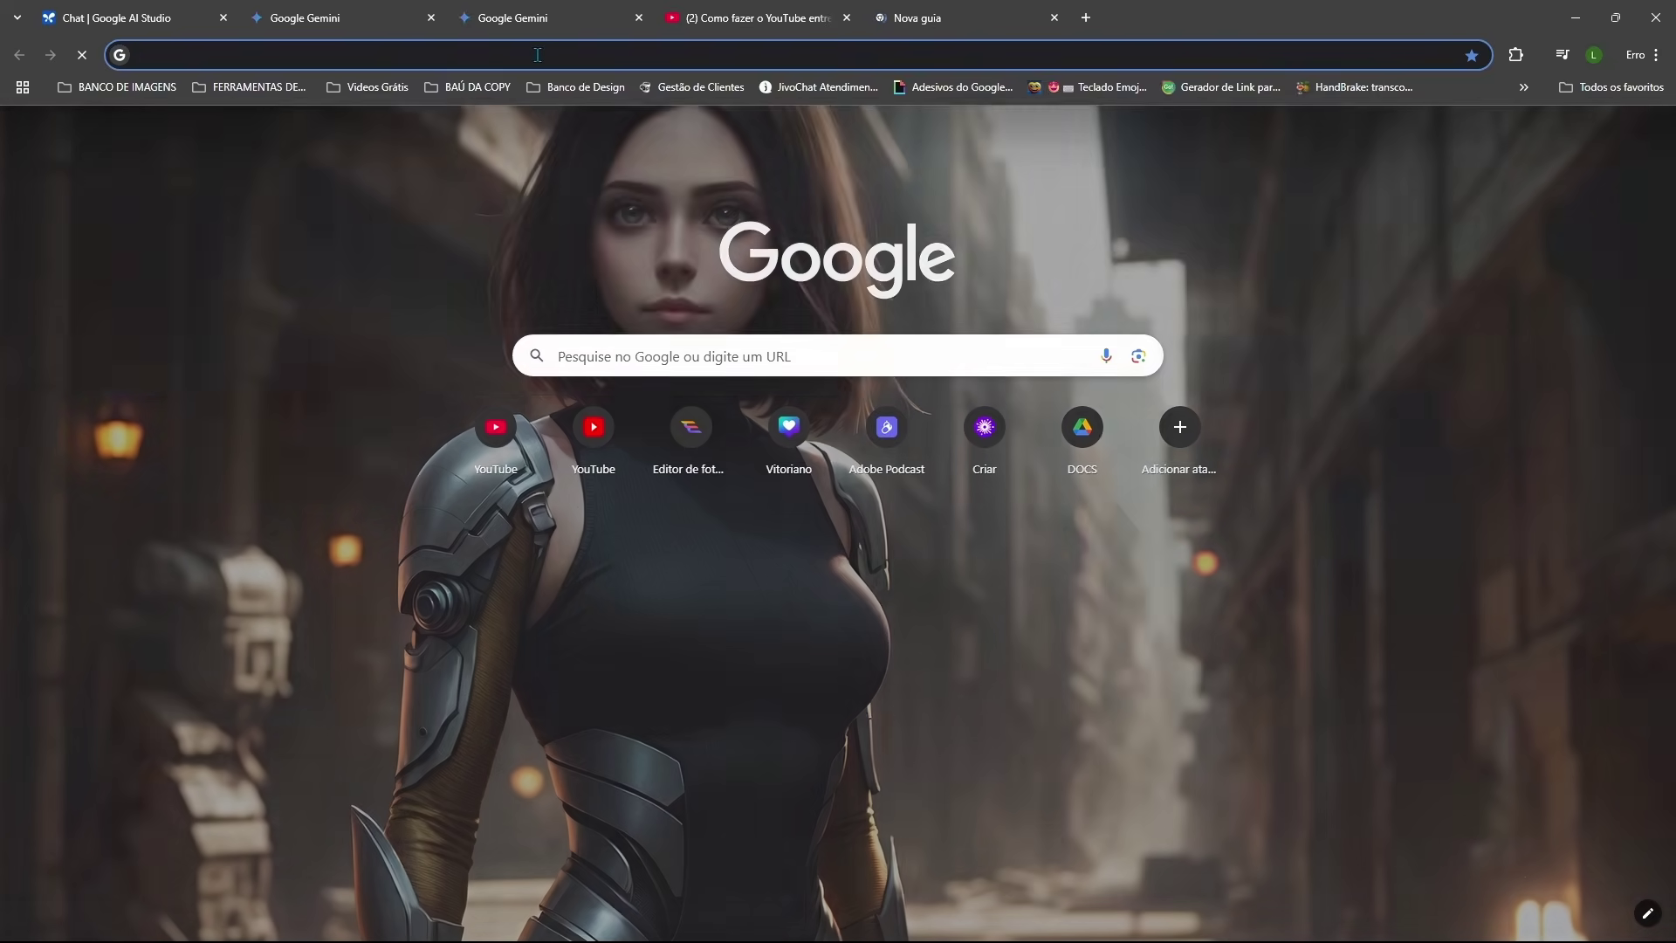
{"action": "type", "text": "exit intent pop up"}
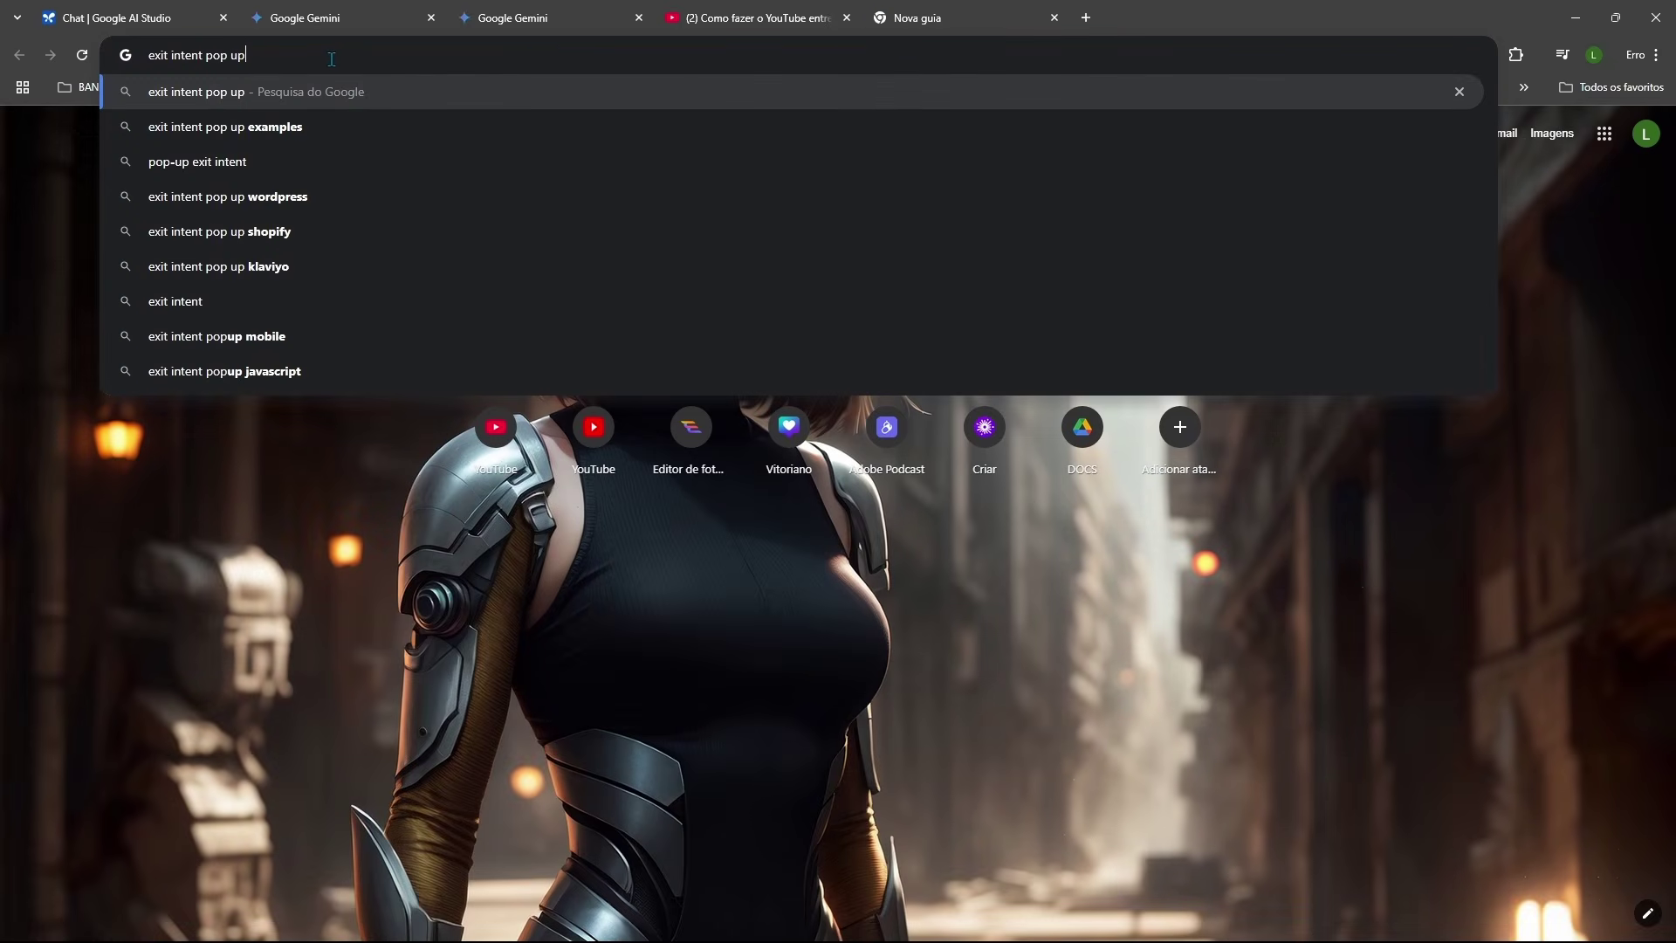
{"action": "key", "text": "Return"}
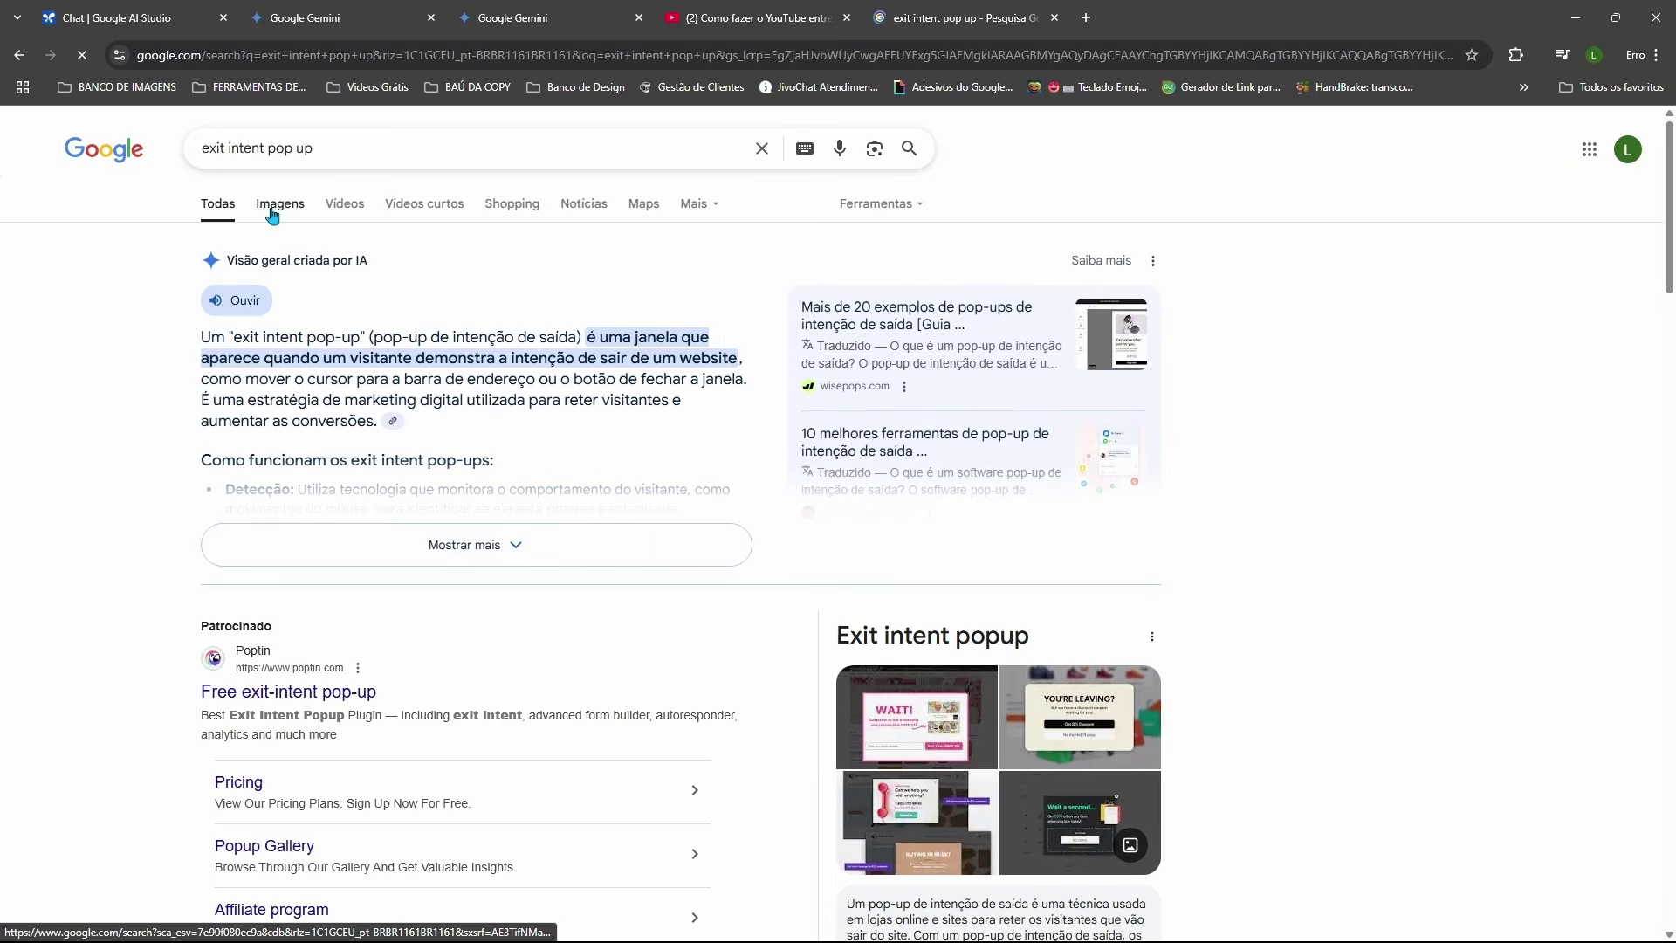
{"action": "left_click", "coordinate": [276, 206]}
Step: Enlarge the OptiMonk '15% OFF JUST FOR YOU' popup and screen-capture it
{"action": "left_click", "coordinate": [855, 377]}
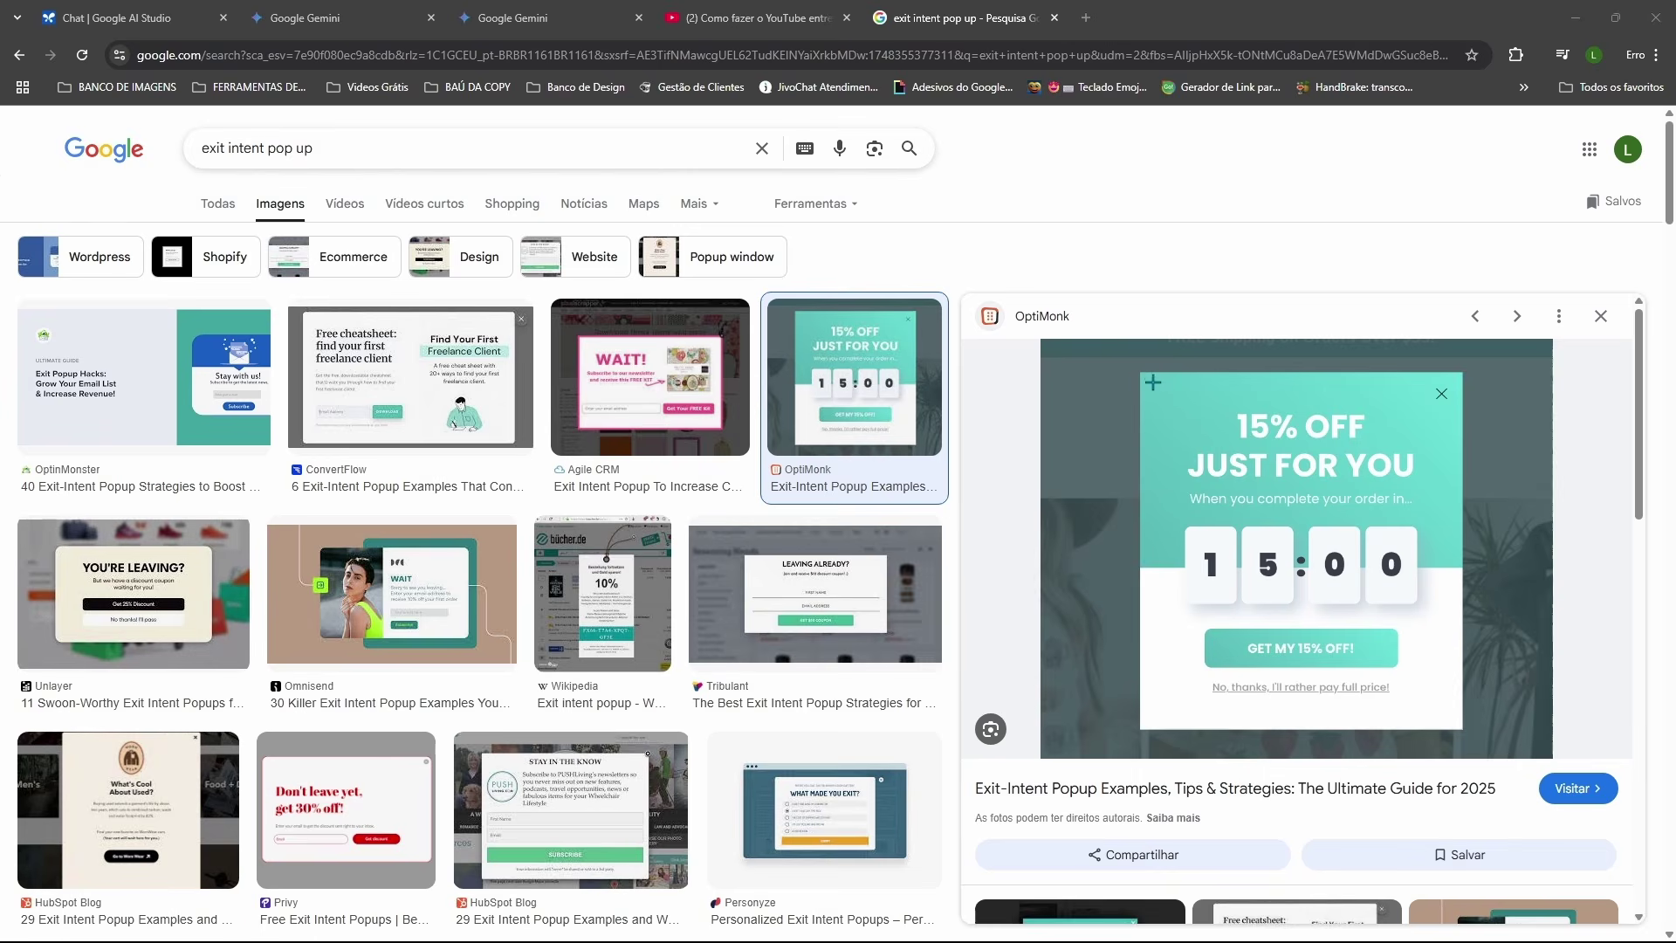
{"action": "key", "text": "super+shift+s"}
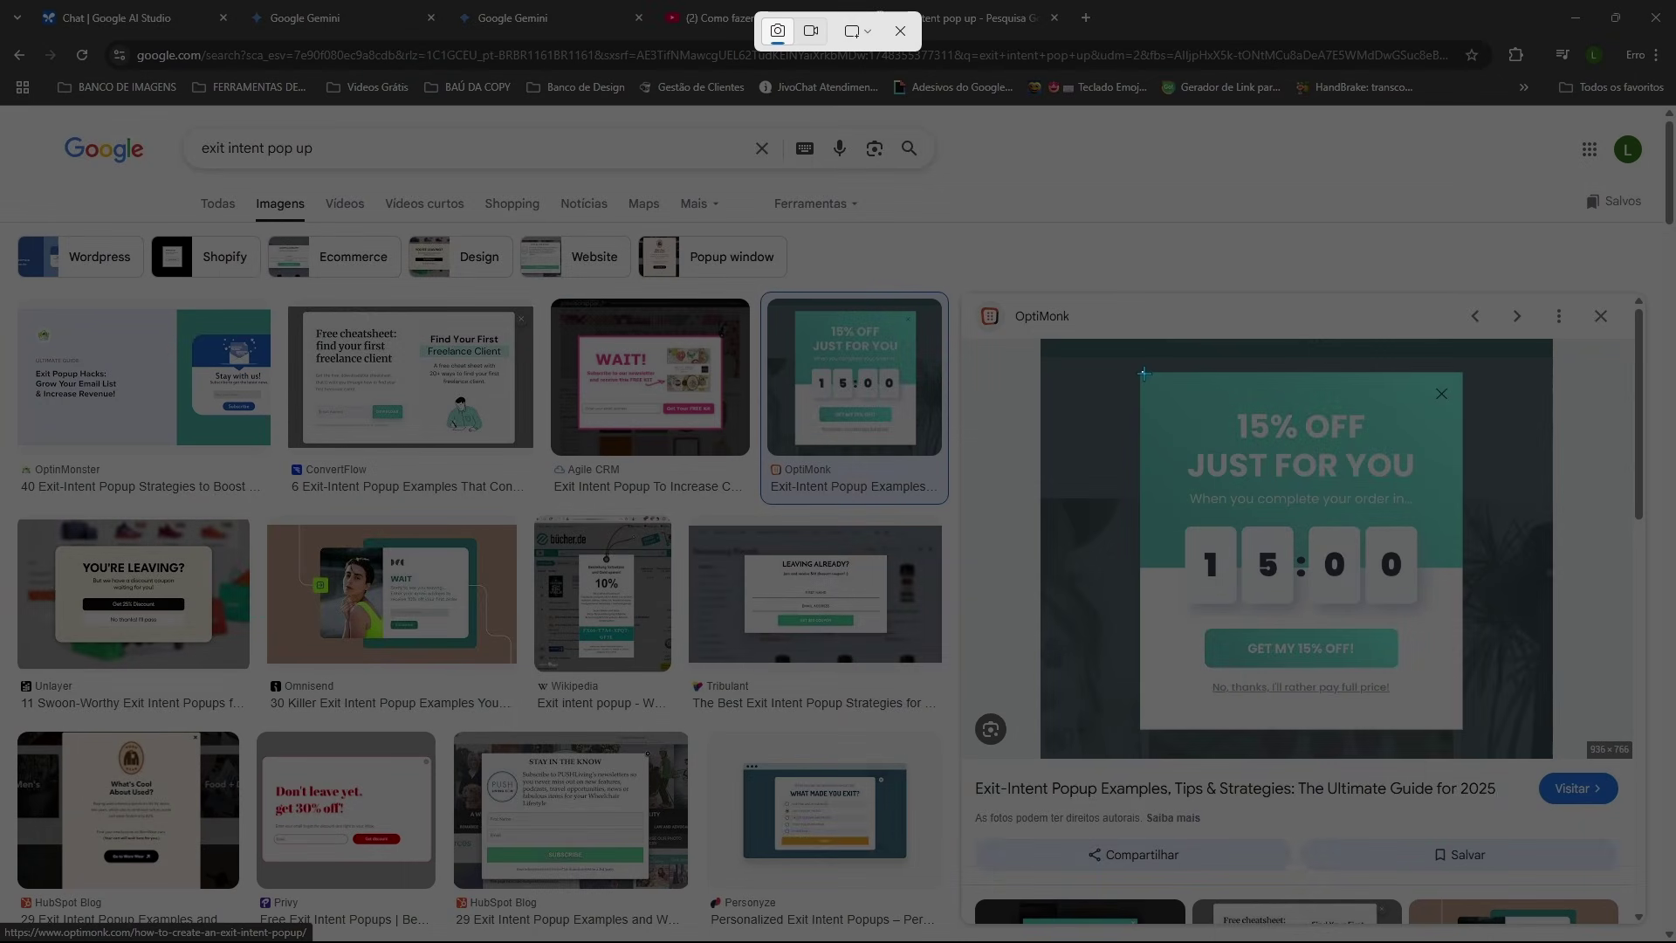
{"action": "left_click_drag", "start_coordinate": [1144, 374], "coordinate": [1463, 736]}
Step: Start a new Gemini chat with the captured popup image pasted and Canvas enabled
{"action": "left_click", "coordinate": [515, 19]}
{"action": "left_click", "coordinate": [108, 213]}
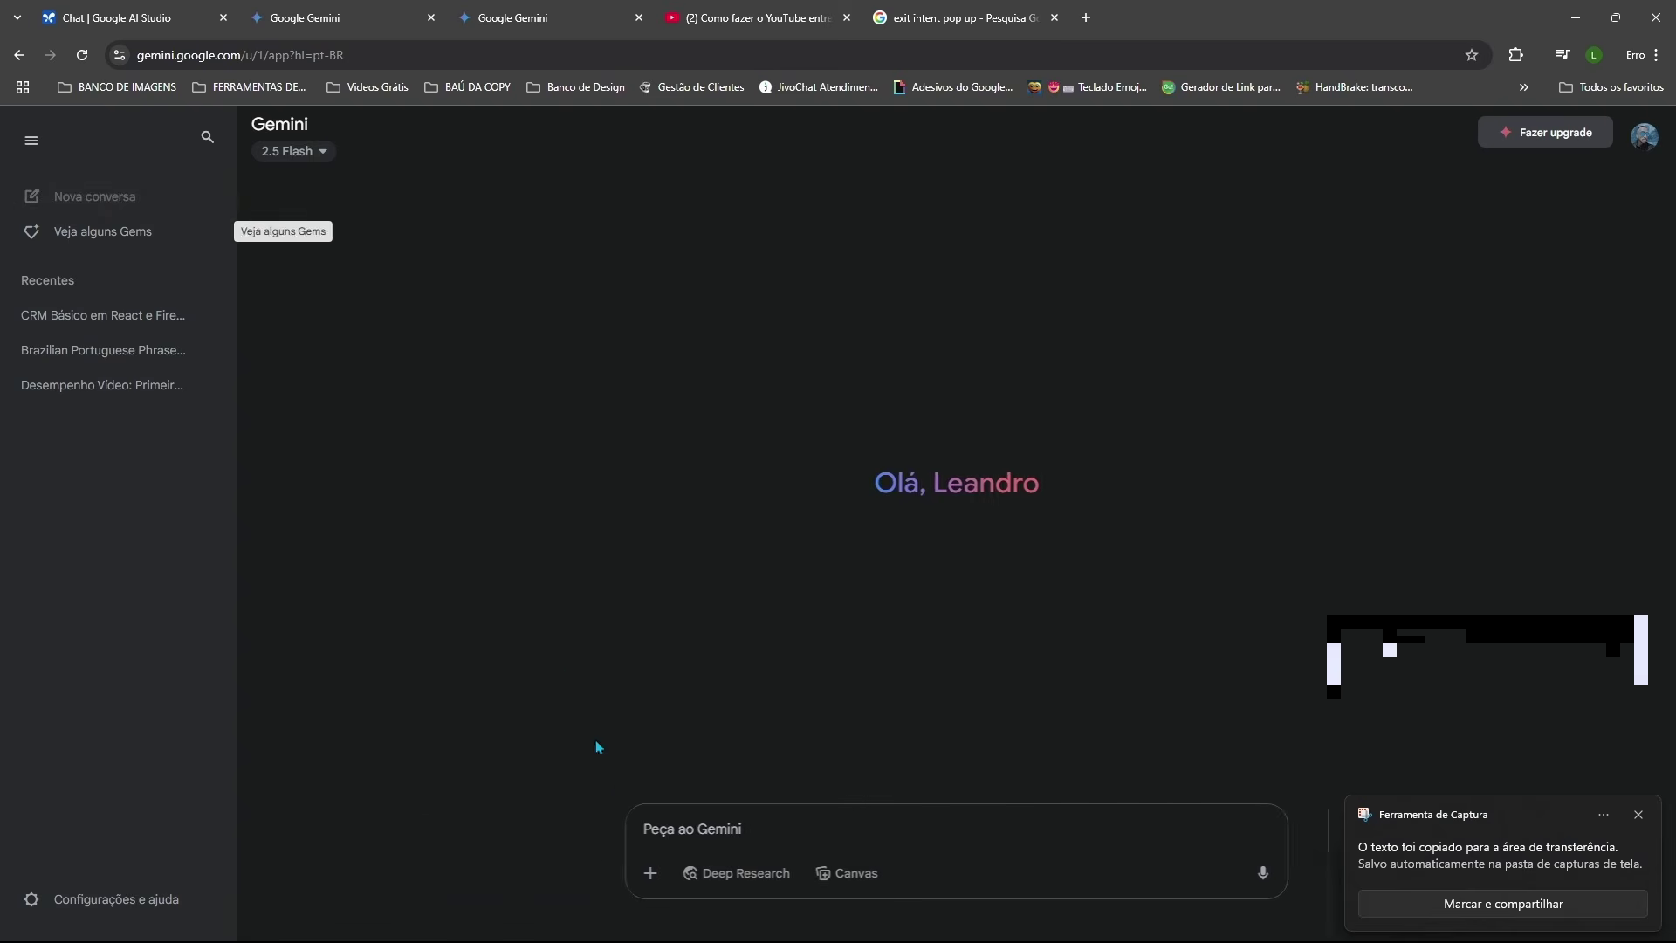
{"action": "key", "text": "ctrl+v"}
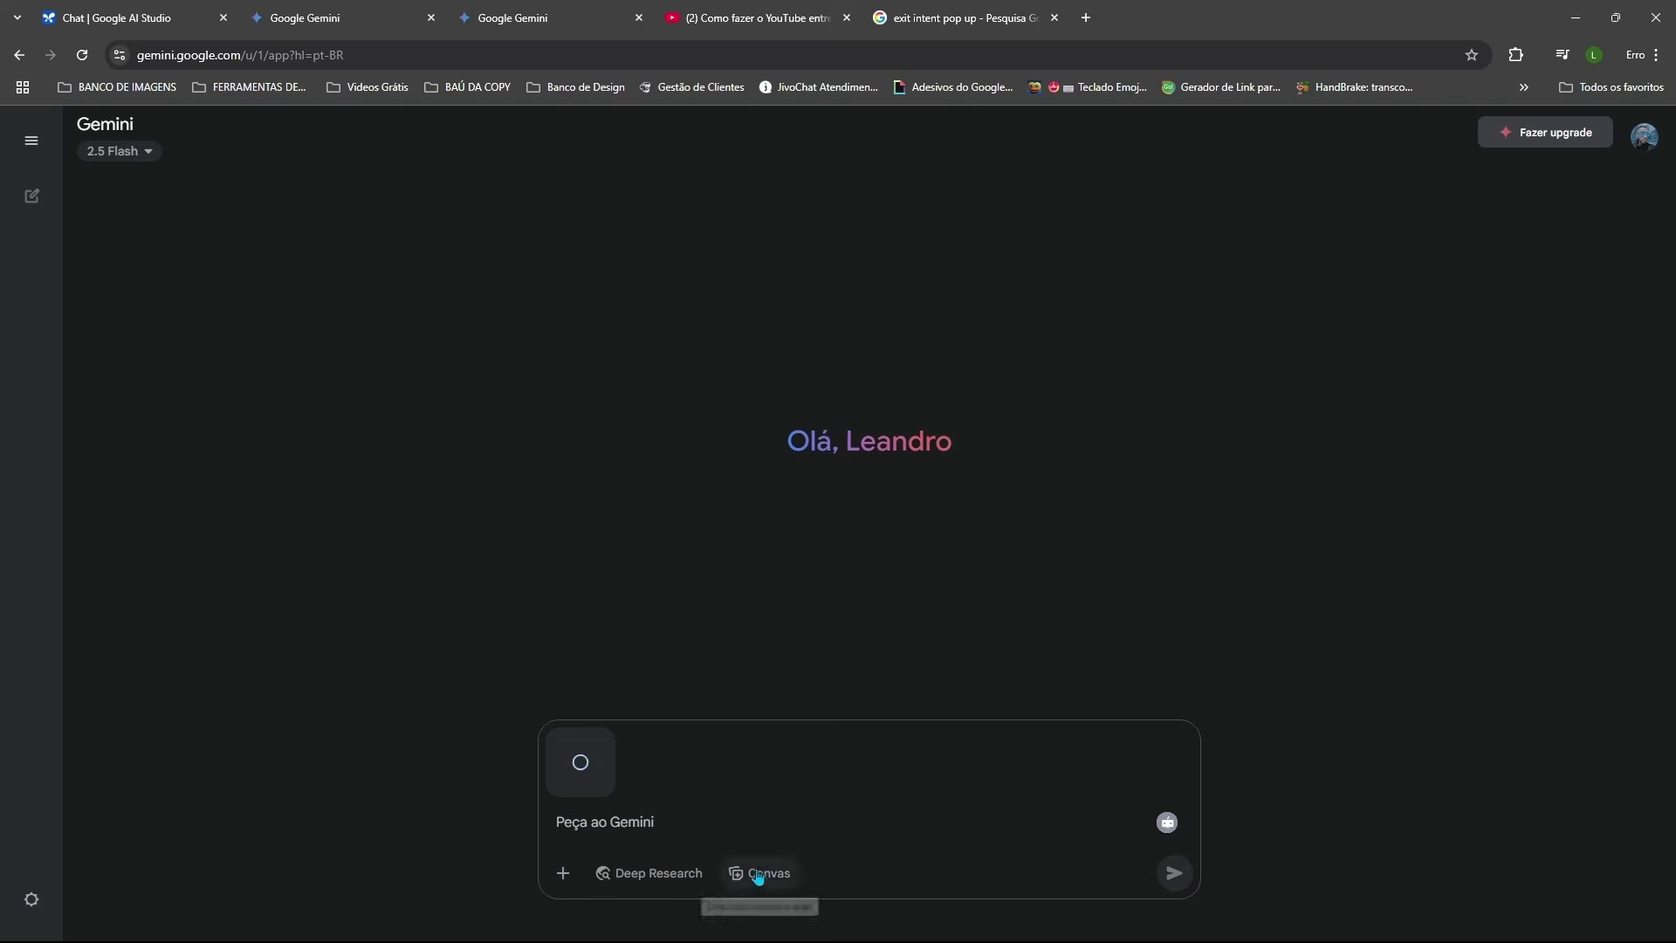
{"action": "left_click", "coordinate": [763, 889]}
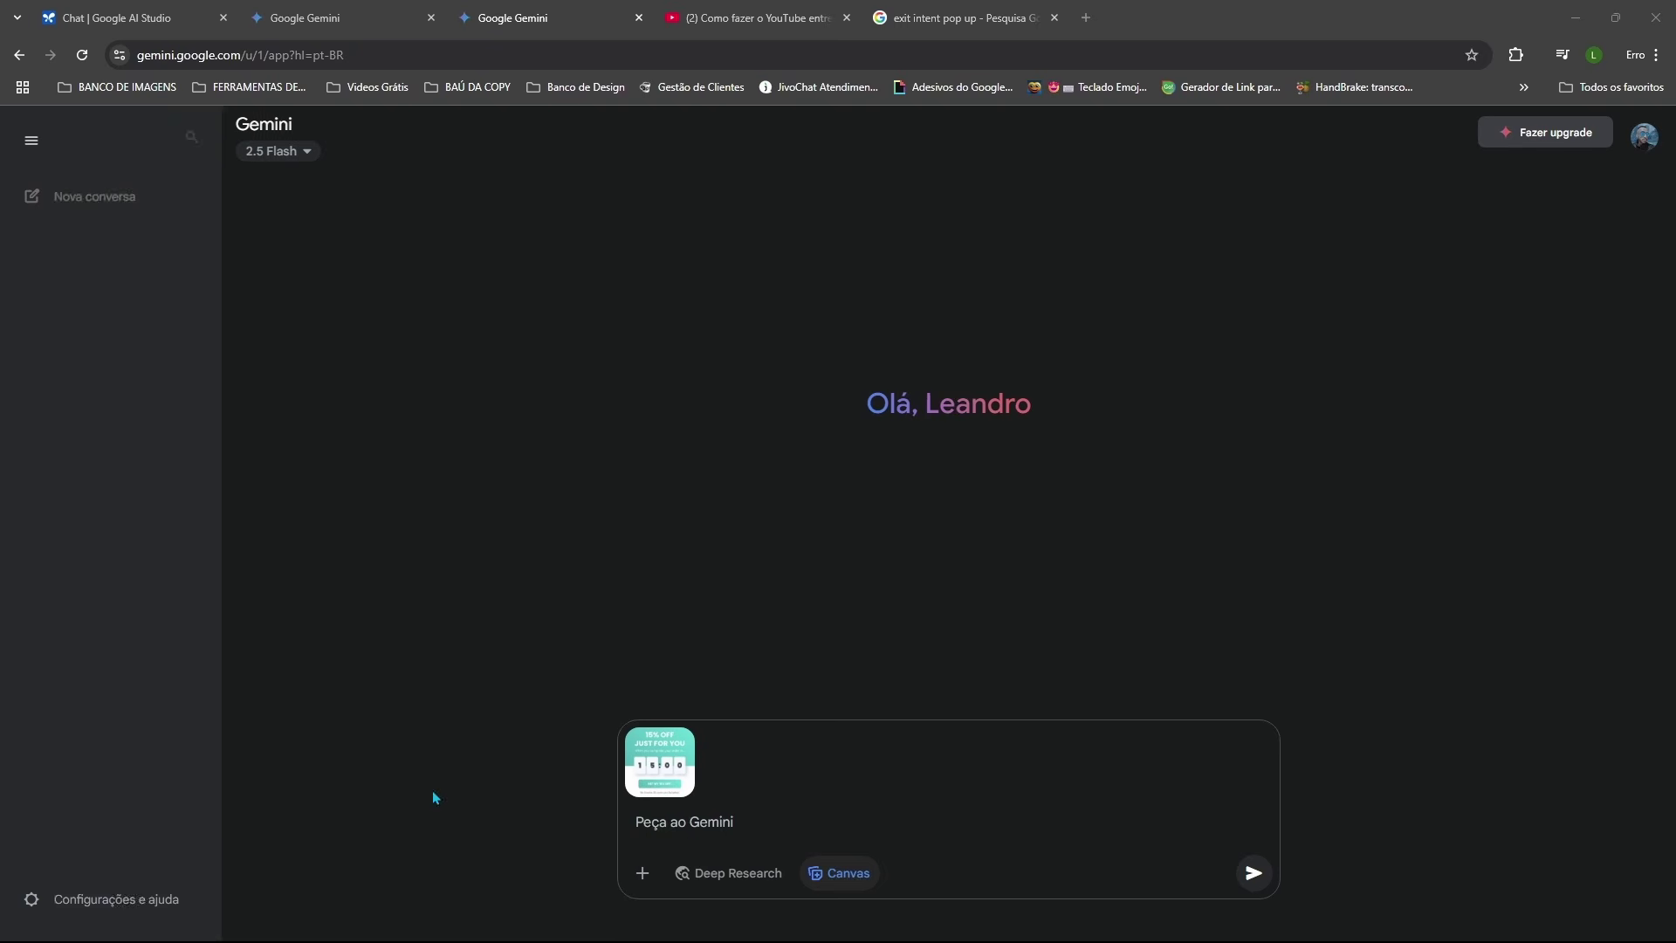
Step: Paste the Portuguese pop-up request and send it using the 2.5 Pro (preview) model
{"action": "left_click", "coordinate": [598, 827]}
{"action": "type", "text": "Você pode escrever o código exato para este pop-up em português?"}
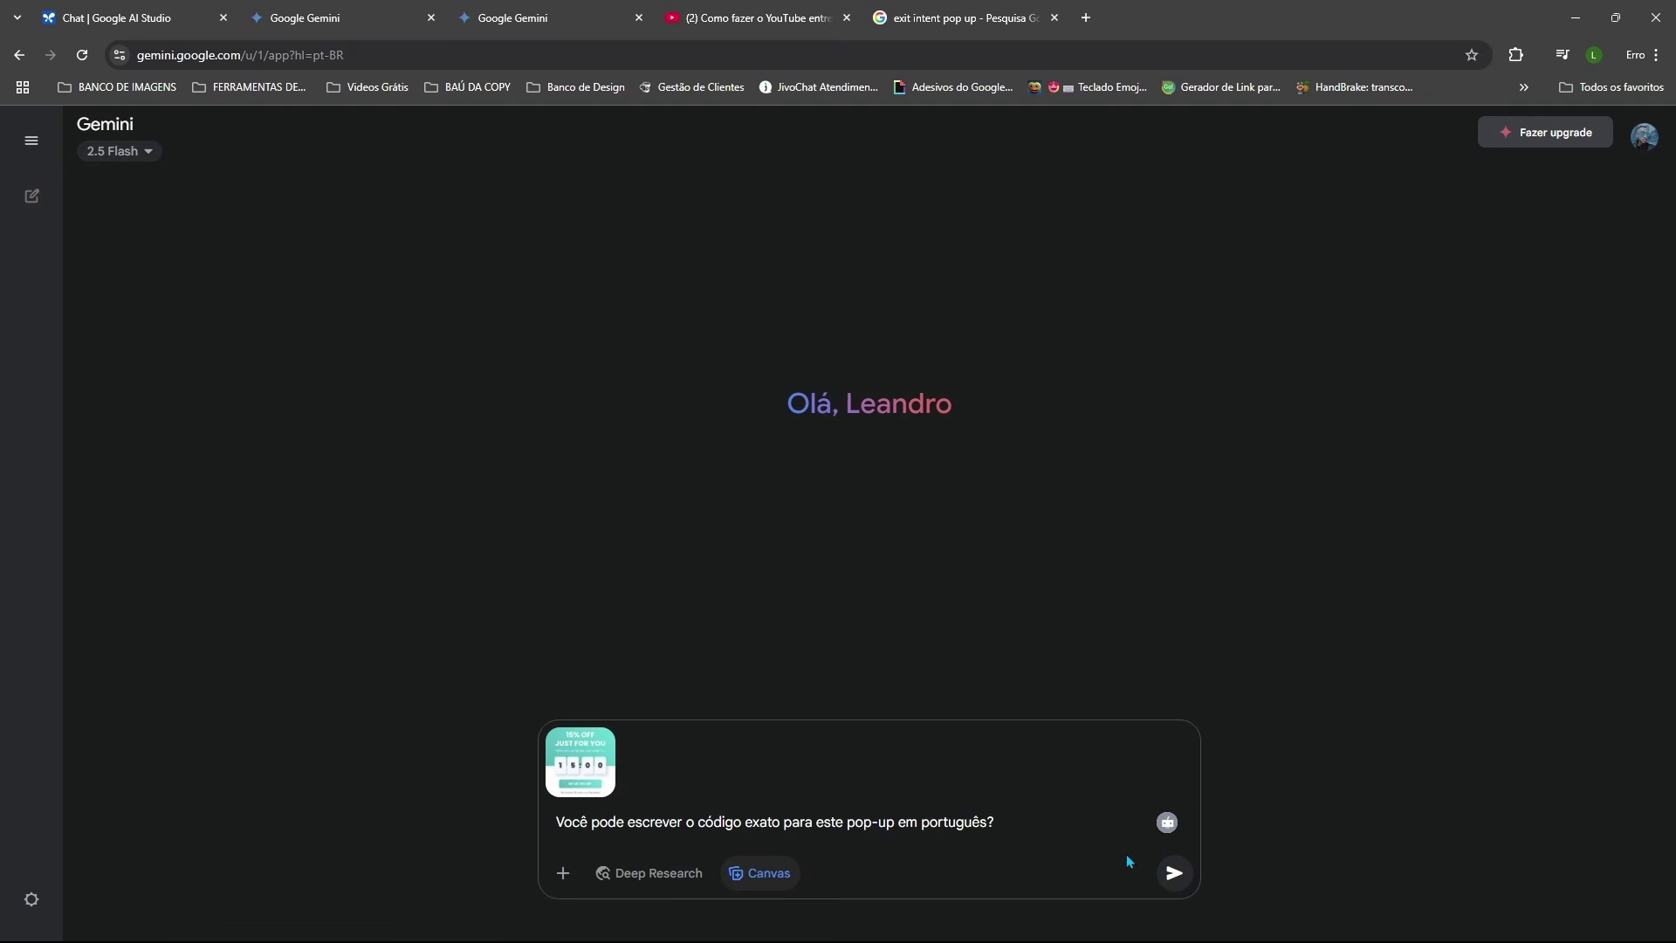
{"action": "left_click", "coordinate": [148, 153]}
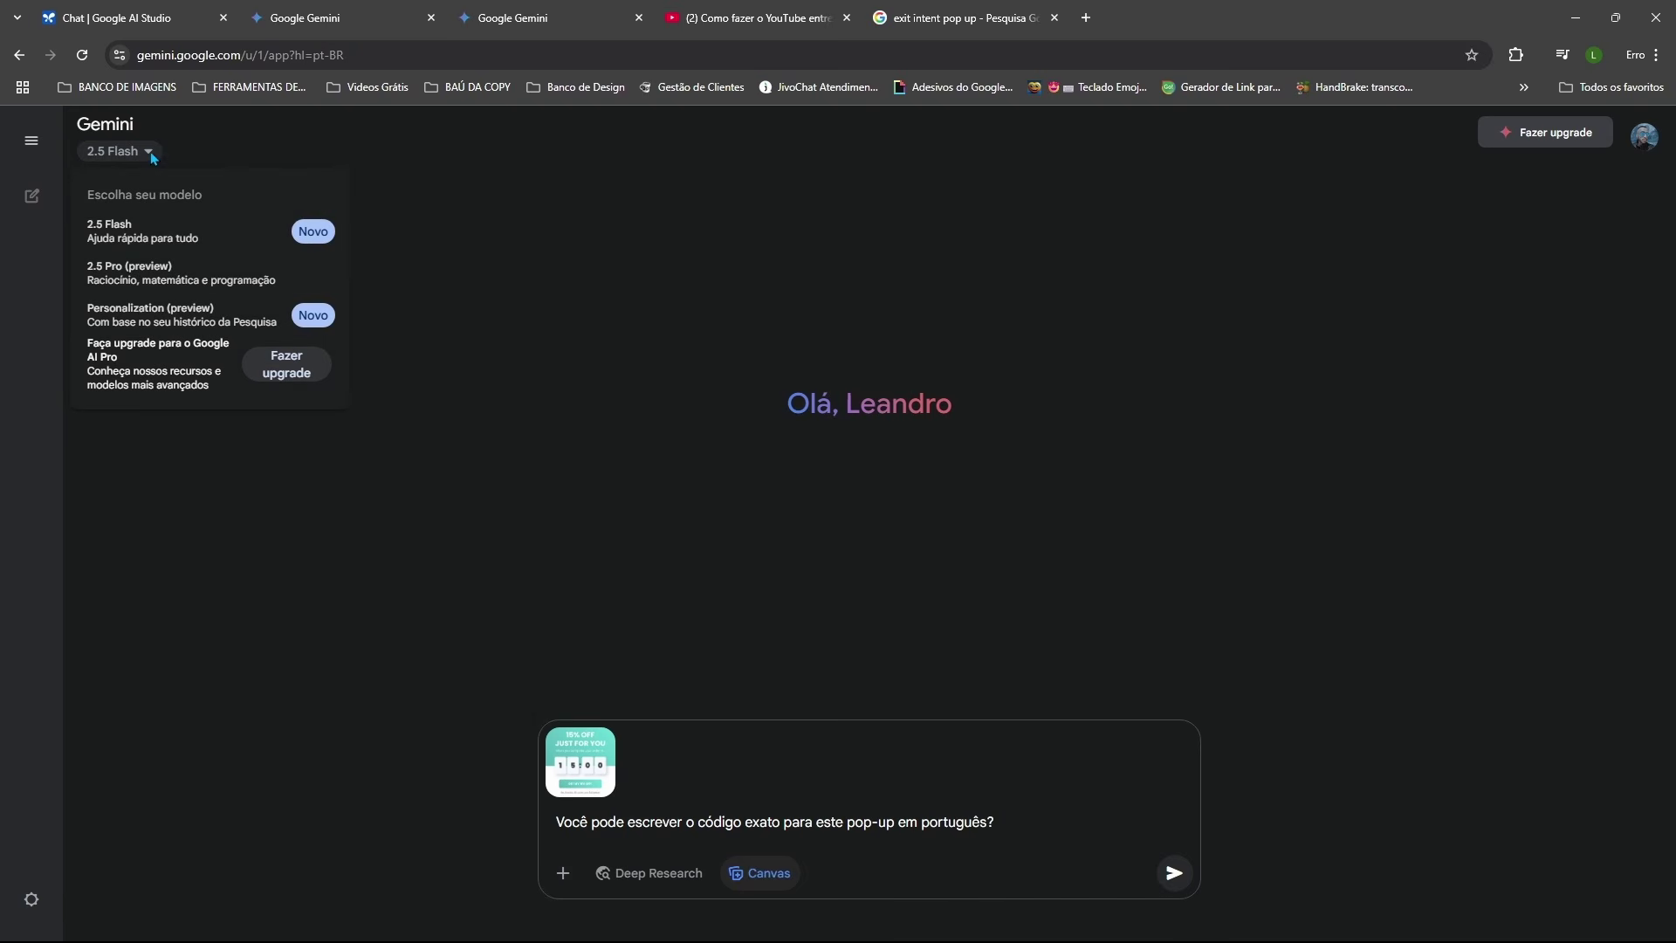
{"action": "left_click", "coordinate": [129, 276]}
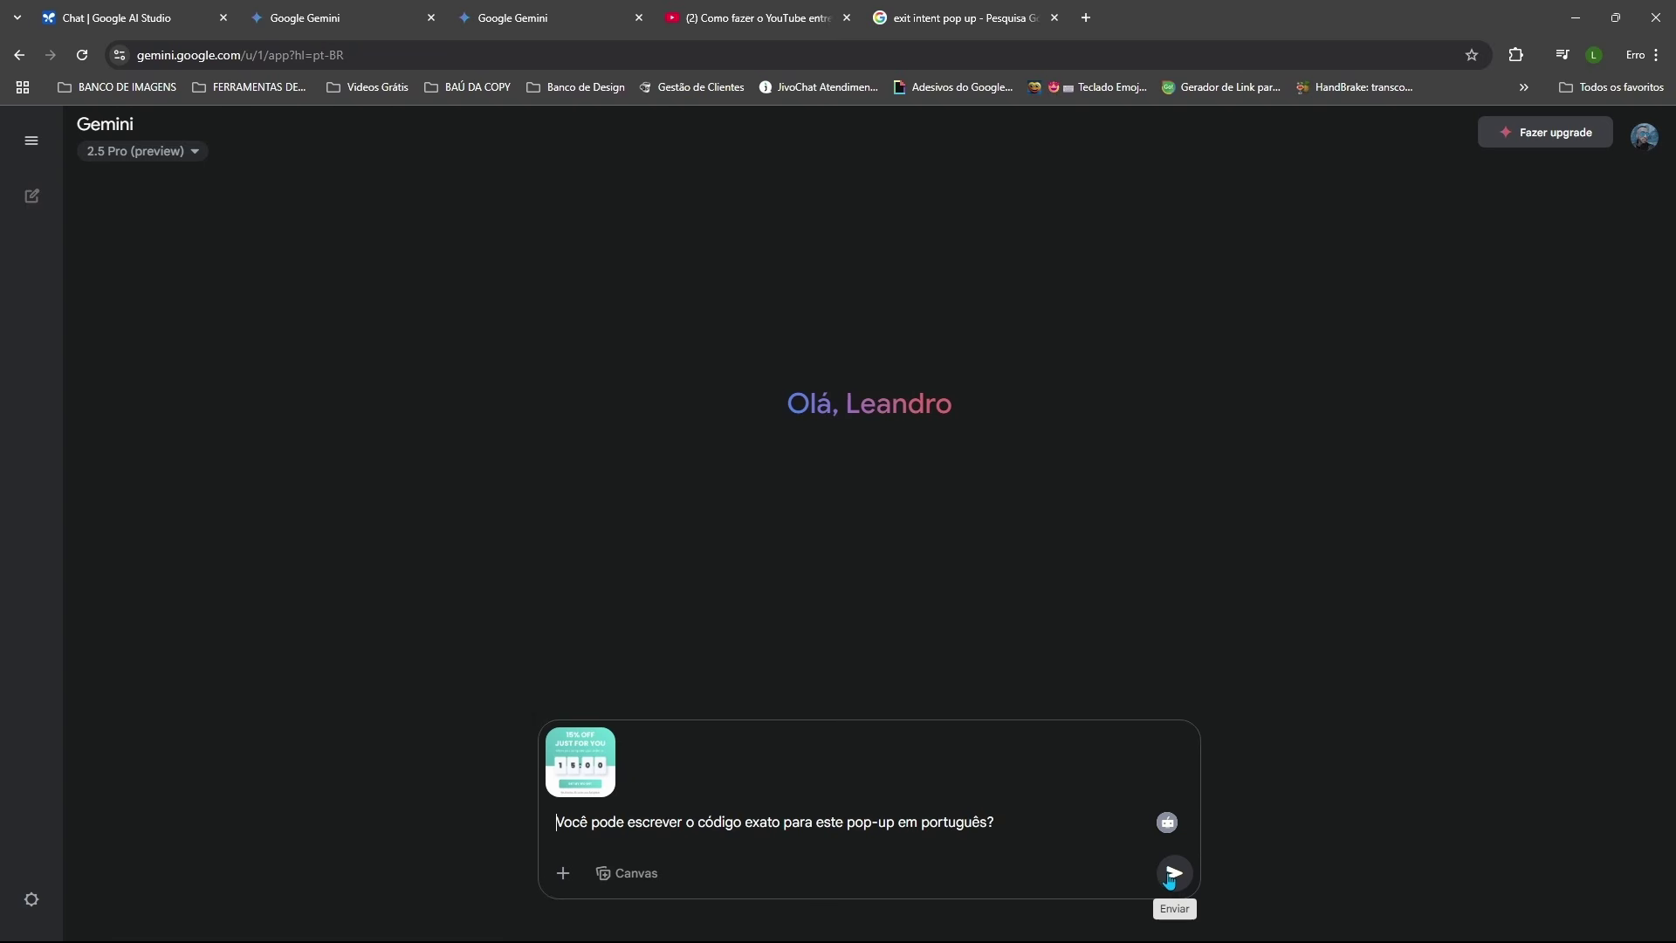
{"action": "left_click", "coordinate": [1174, 873]}
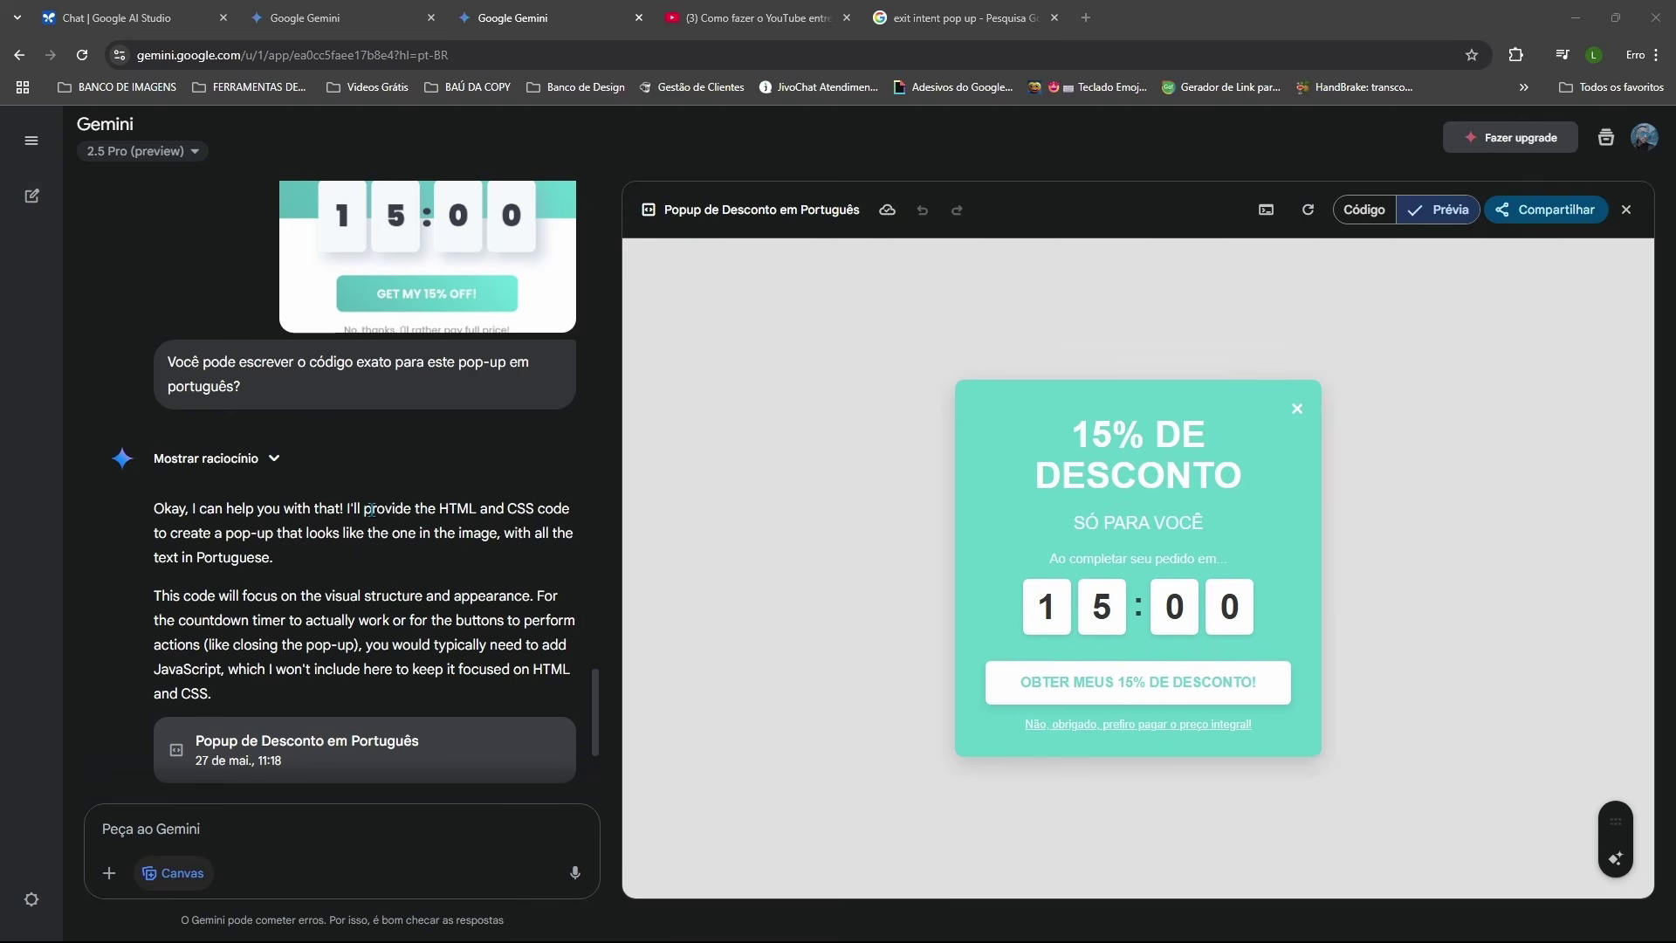
{"action": "scroll", "coordinate": [486, 454], "scroll_direction": "up", "scroll_amount": 1}
{"action": "scroll", "coordinate": [487, 454], "scroll_direction": "up", "scroll_amount": 4}
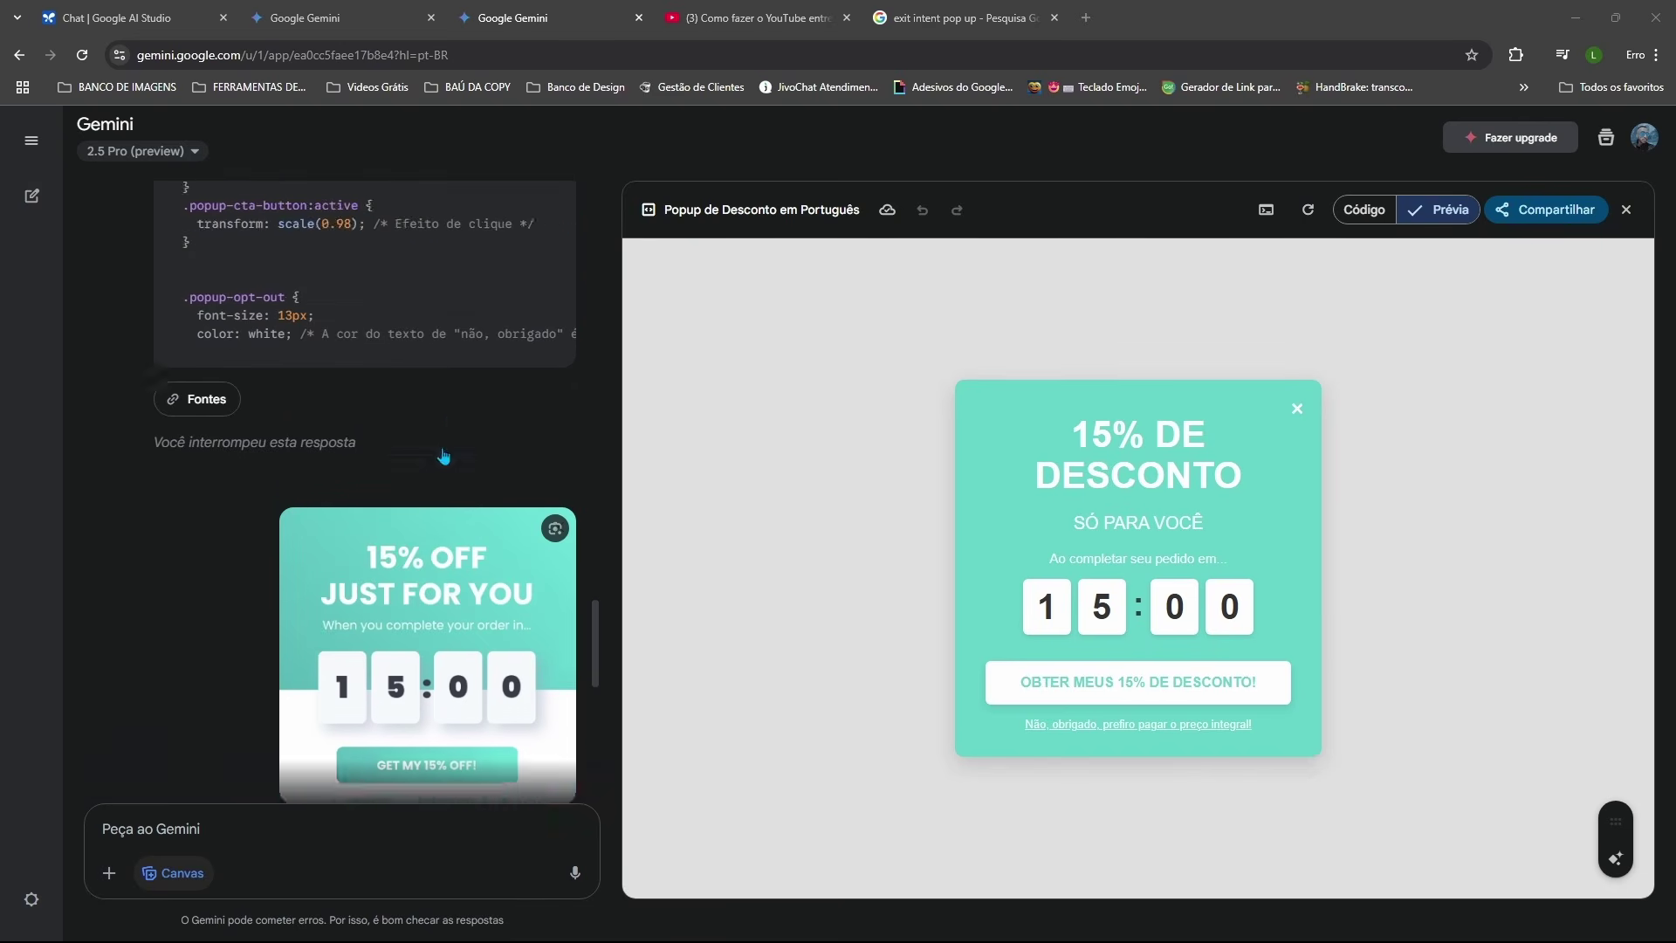
{"action": "left_click", "coordinate": [1365, 208]}
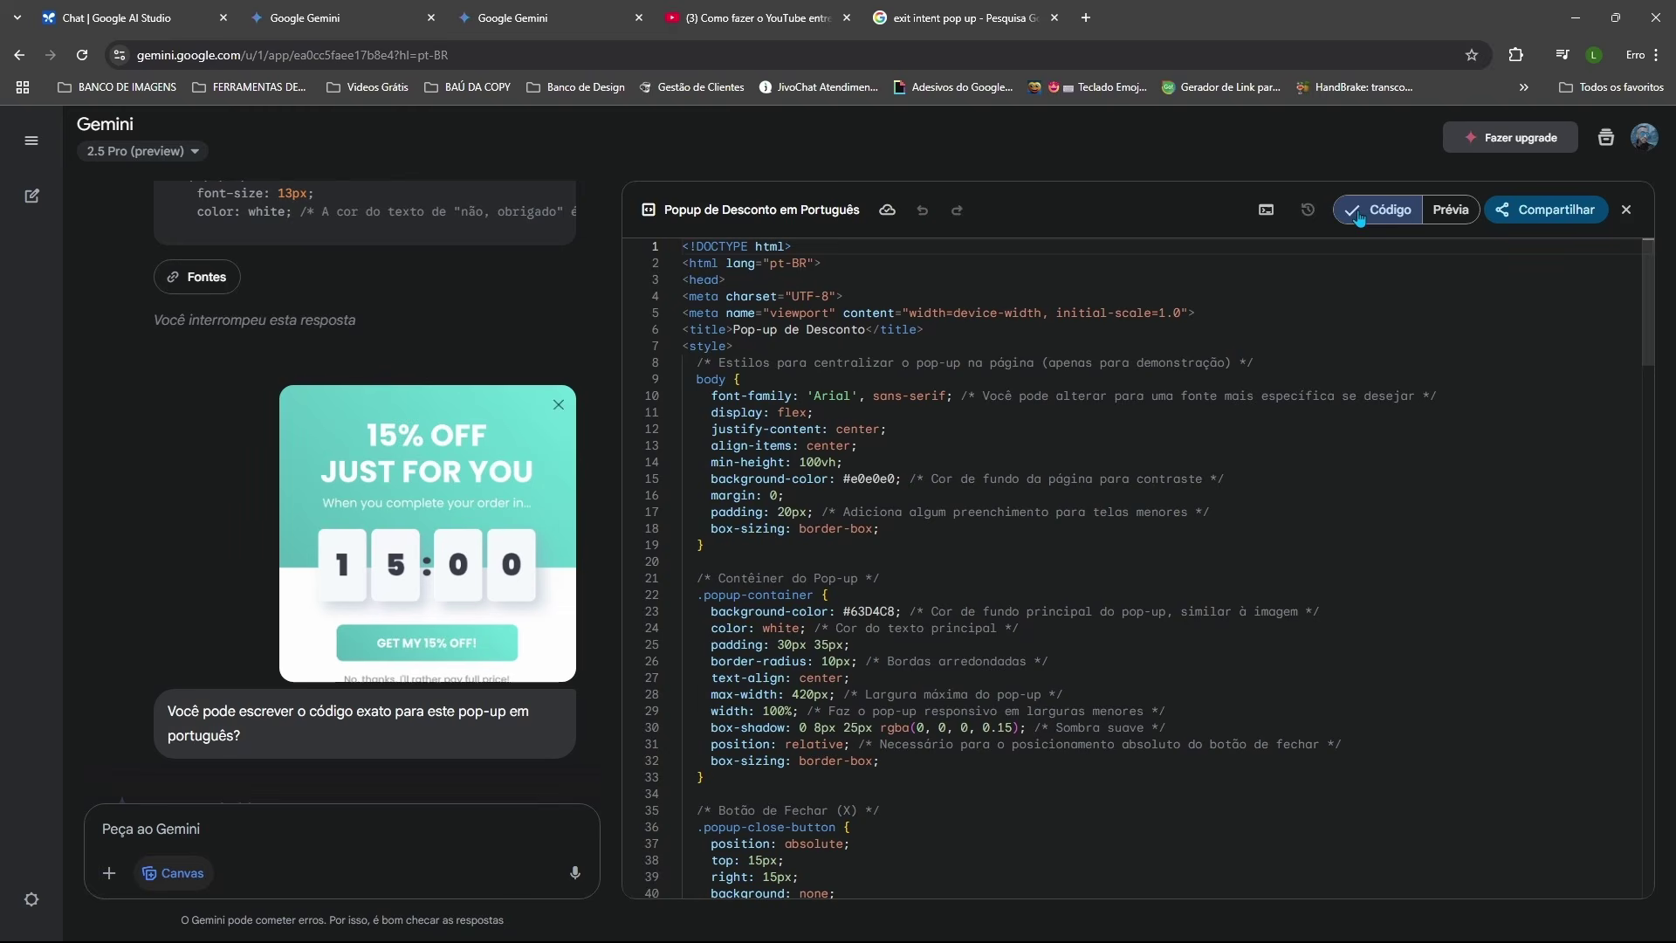
{"action": "left_click", "coordinate": [1446, 209]}
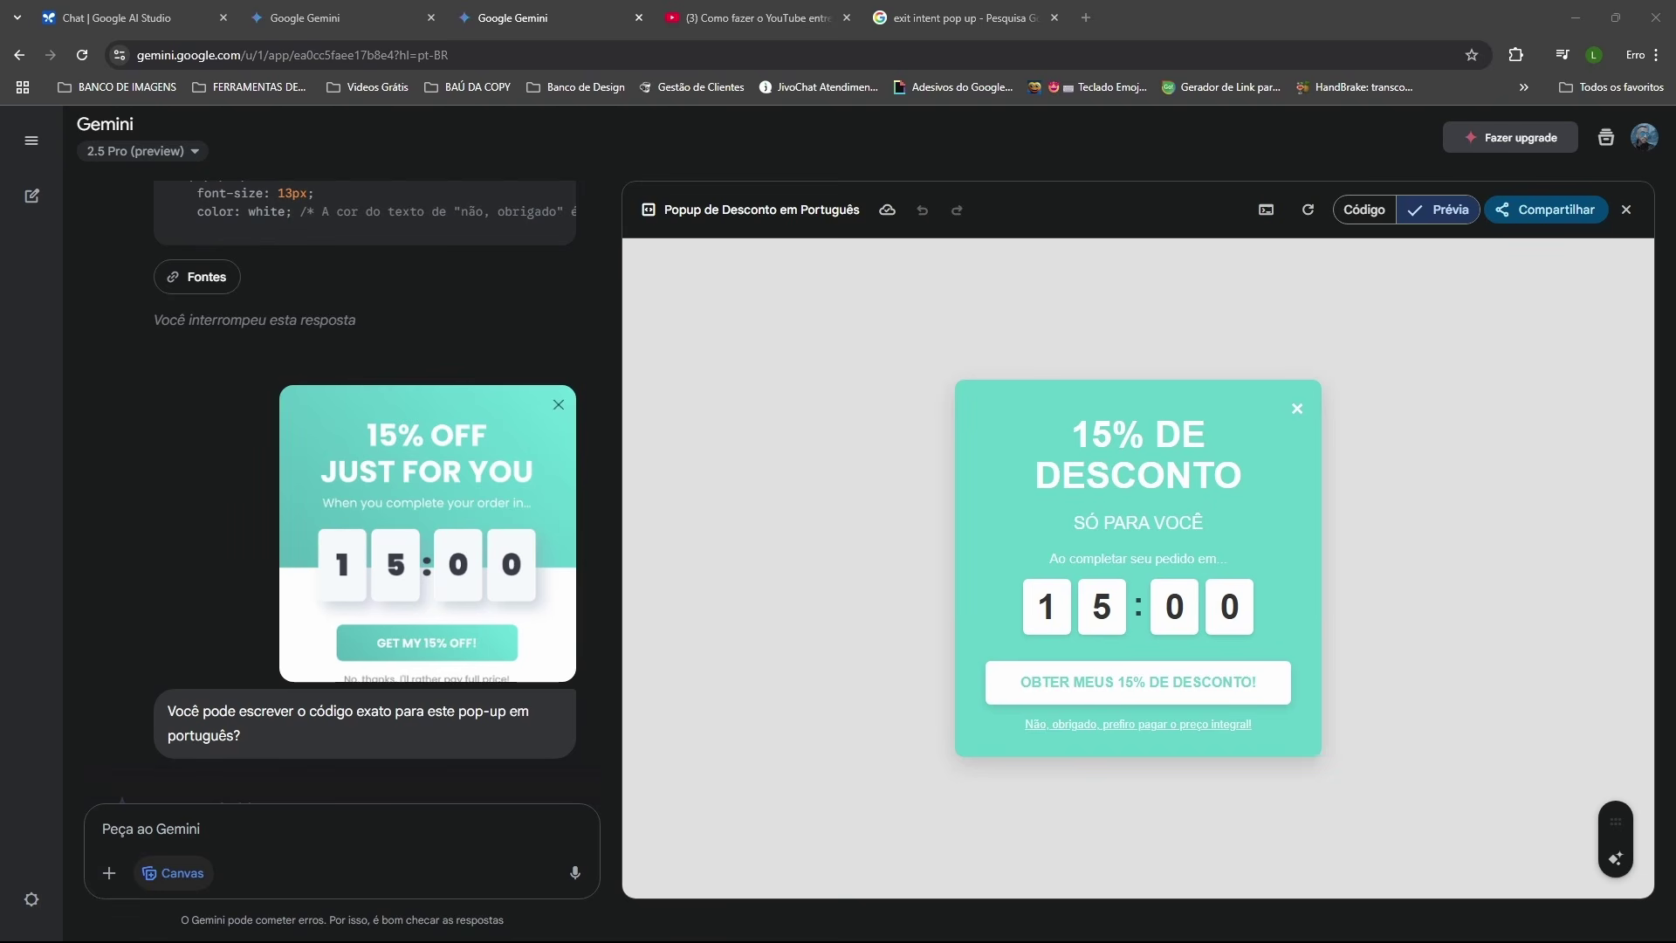
Step: Switch to the Google AI Studio tab showing the 'Ouro de Marketing YouTube' chat
{"action": "left_click", "coordinate": [112, 18]}
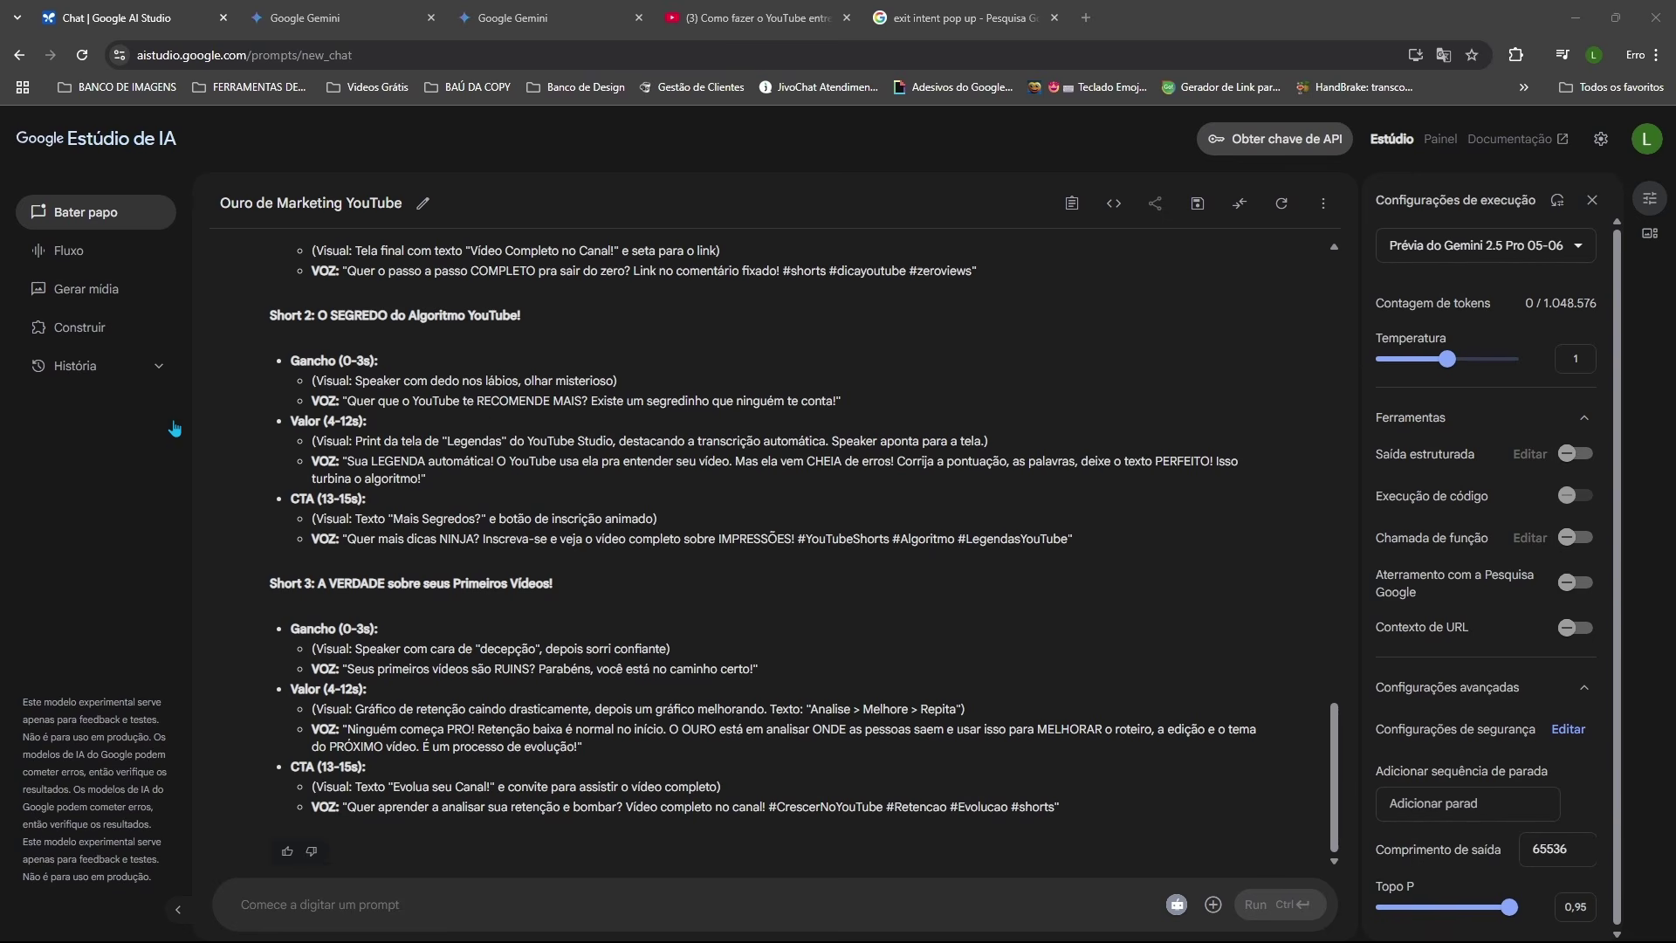
Step: Generate two 16:9 Imagen images from the husky-in-nature prompt
{"action": "left_click", "coordinate": [92, 297]}
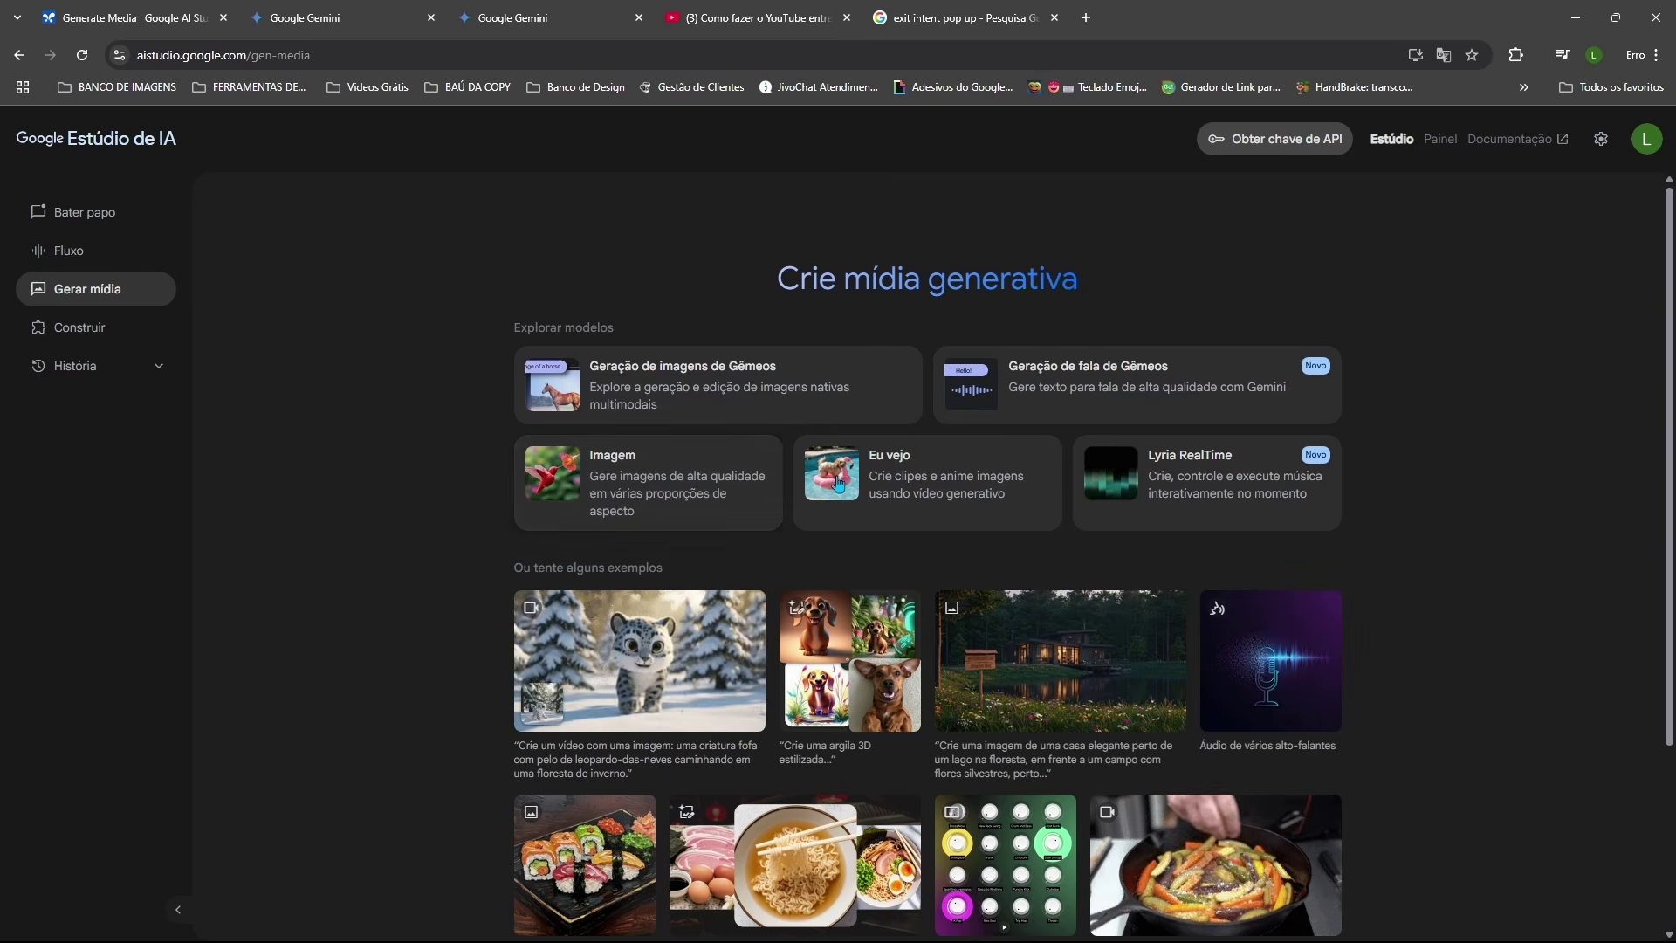
{"action": "left_click", "coordinate": [642, 472]}
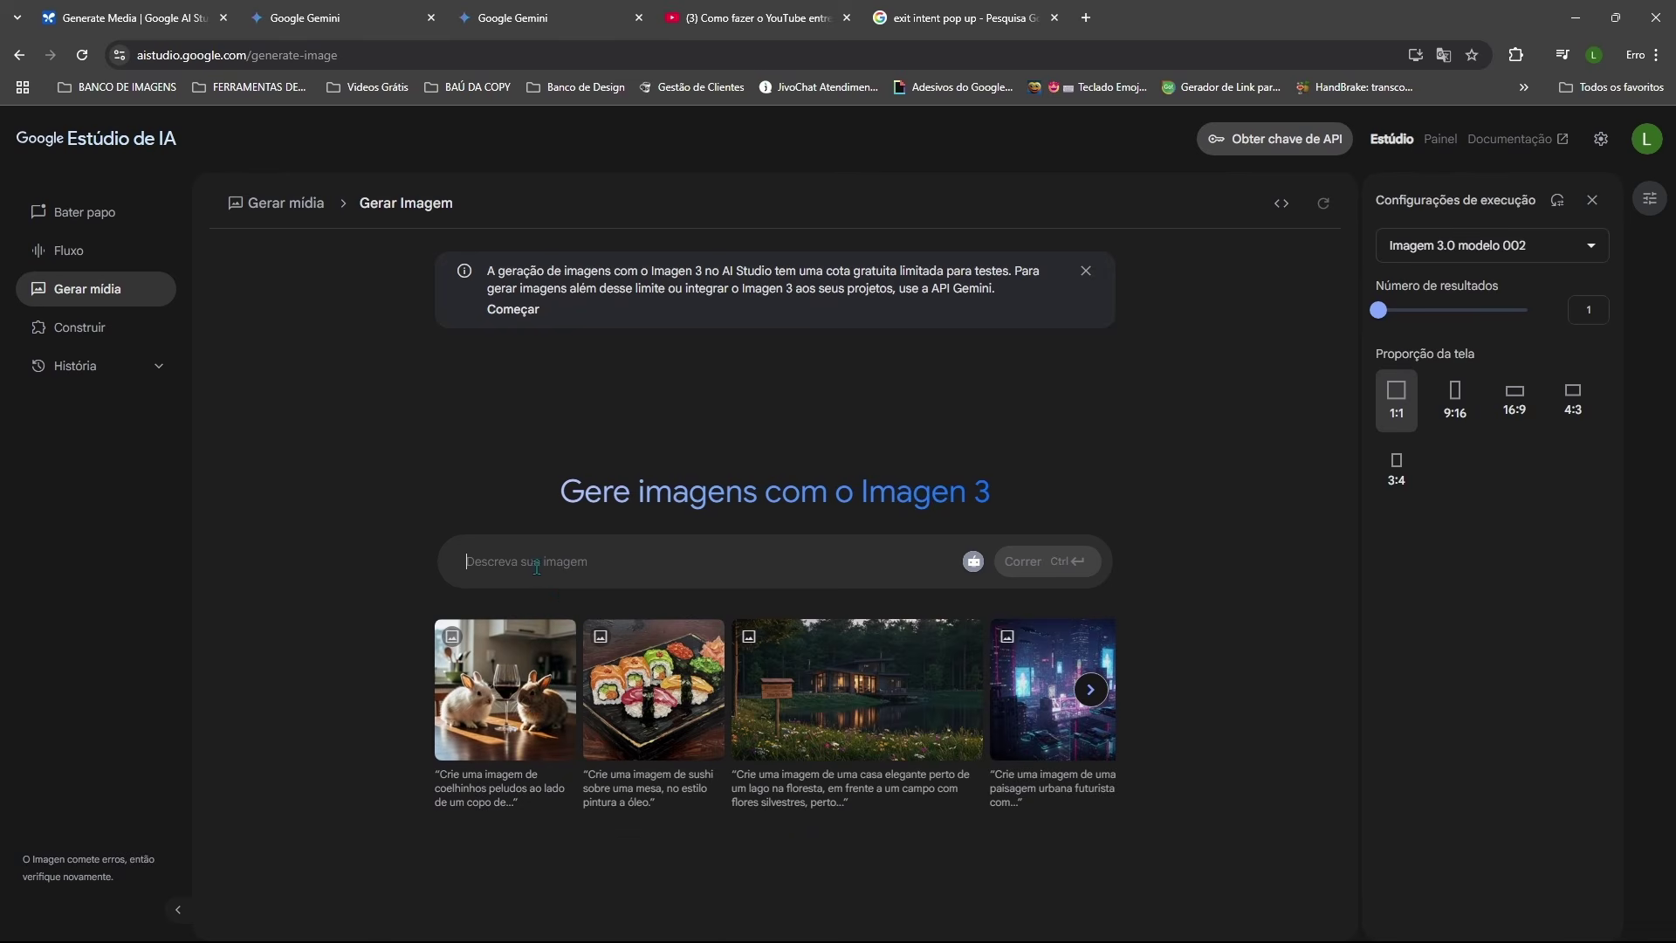
{"action": "type", "text": "Uma linda imagem de um cachorro husky na natureza"}
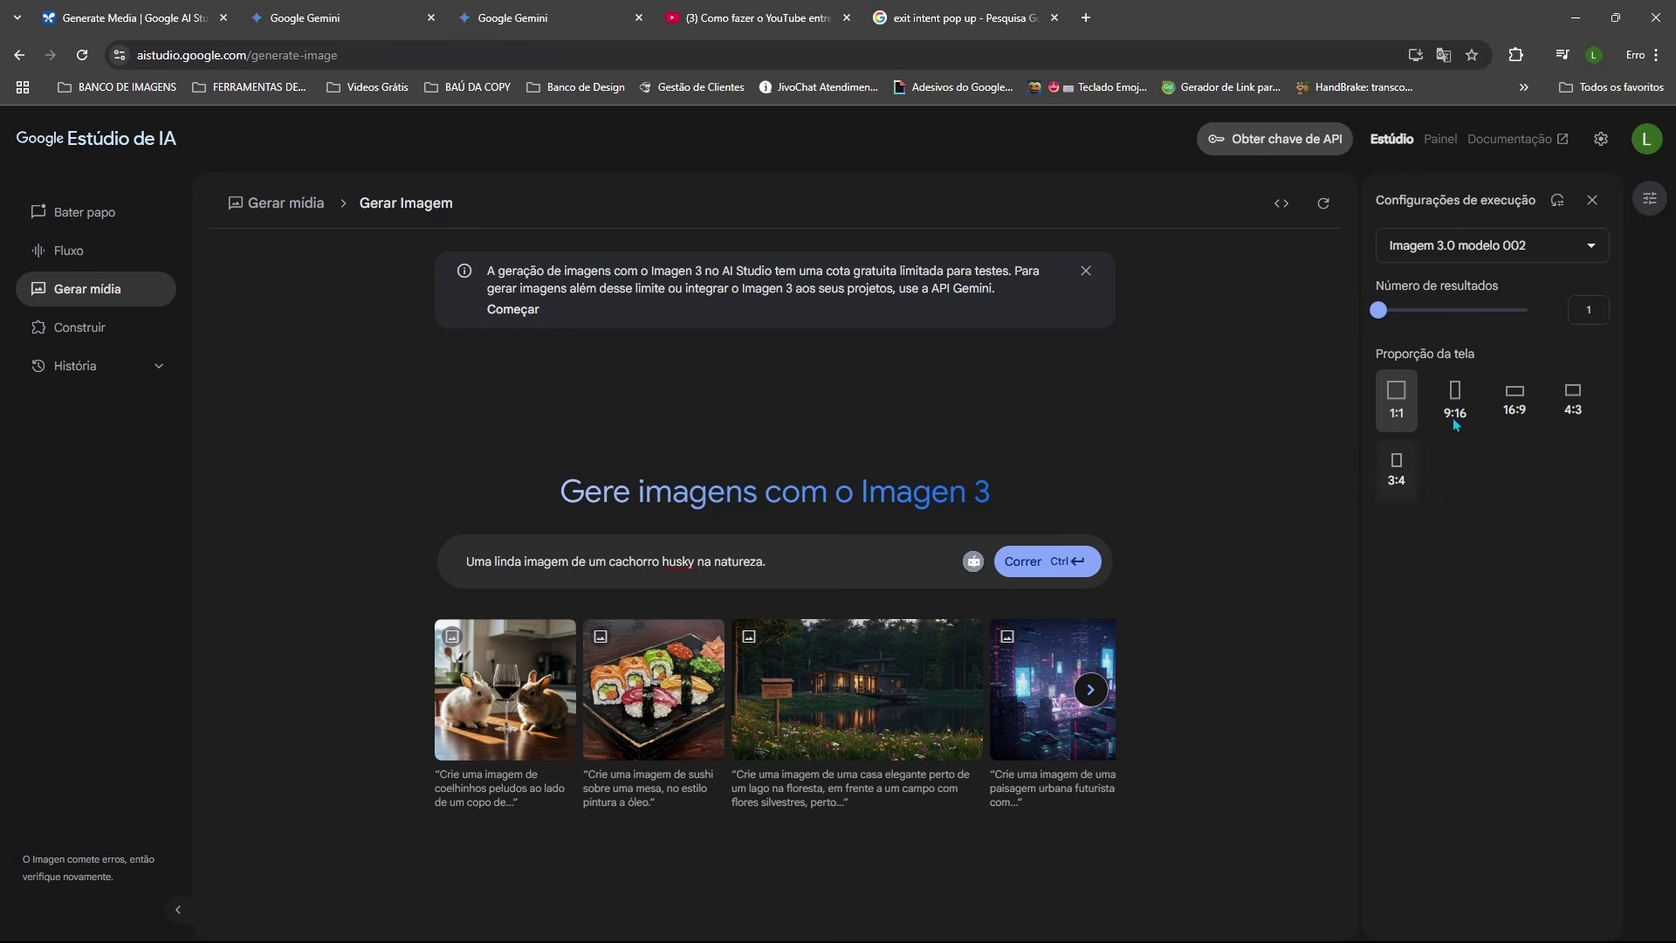
{"action": "left_click", "coordinate": [1515, 406]}
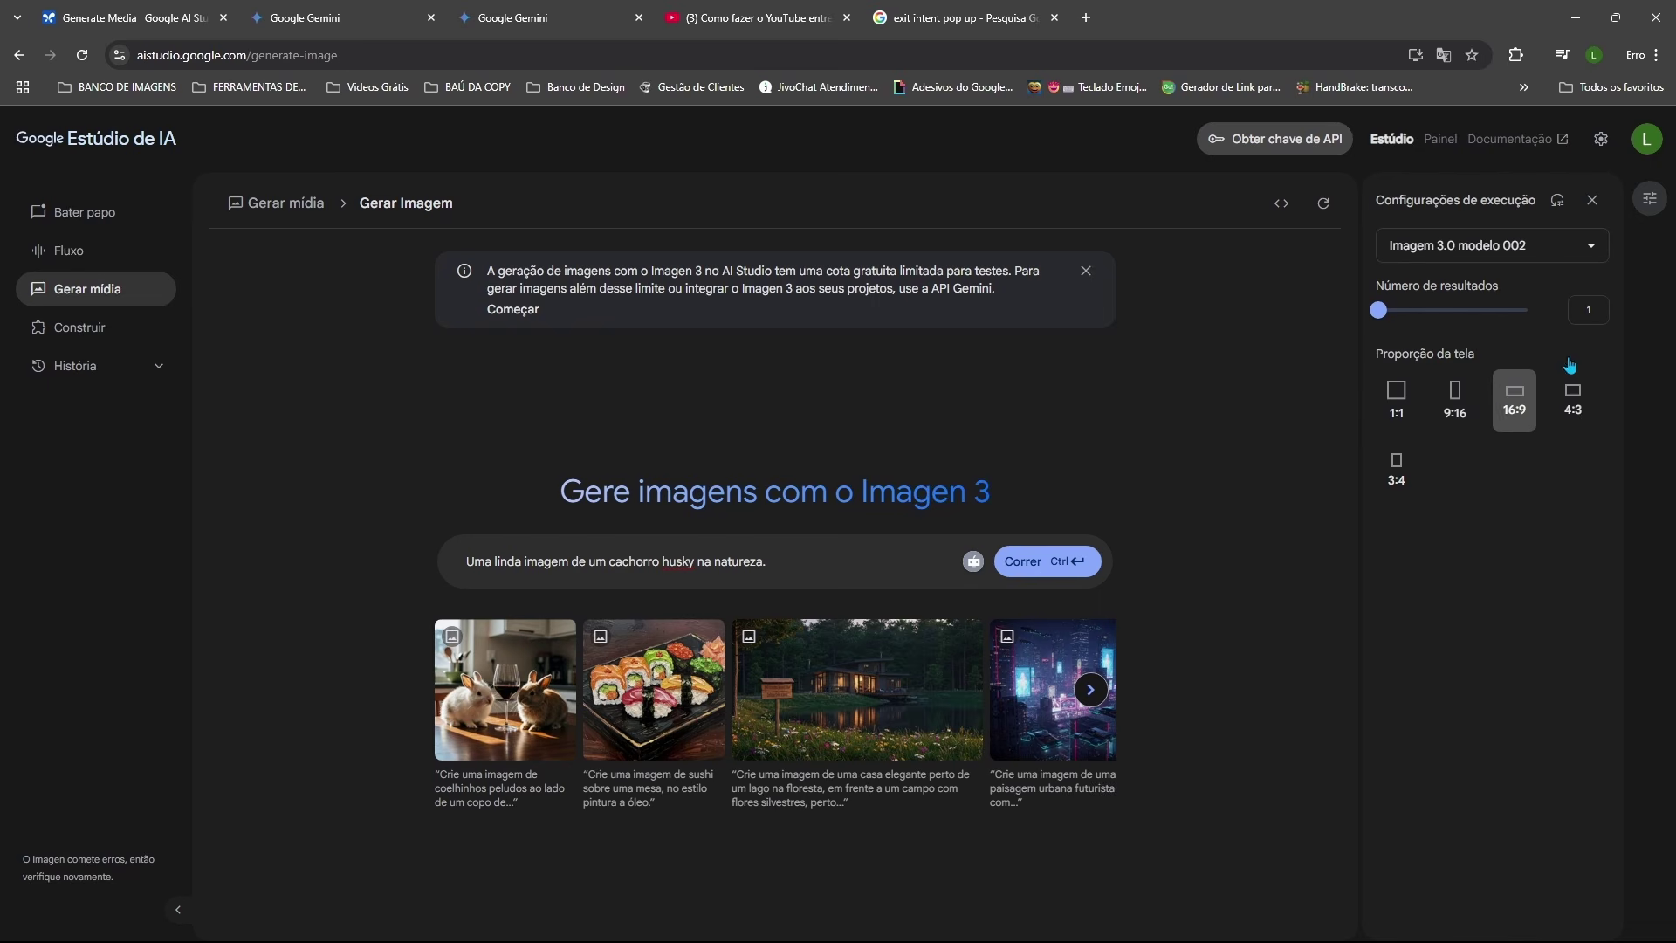
{"action": "left_click_drag", "start_coordinate": [1377, 312], "coordinate": [1448, 315]}
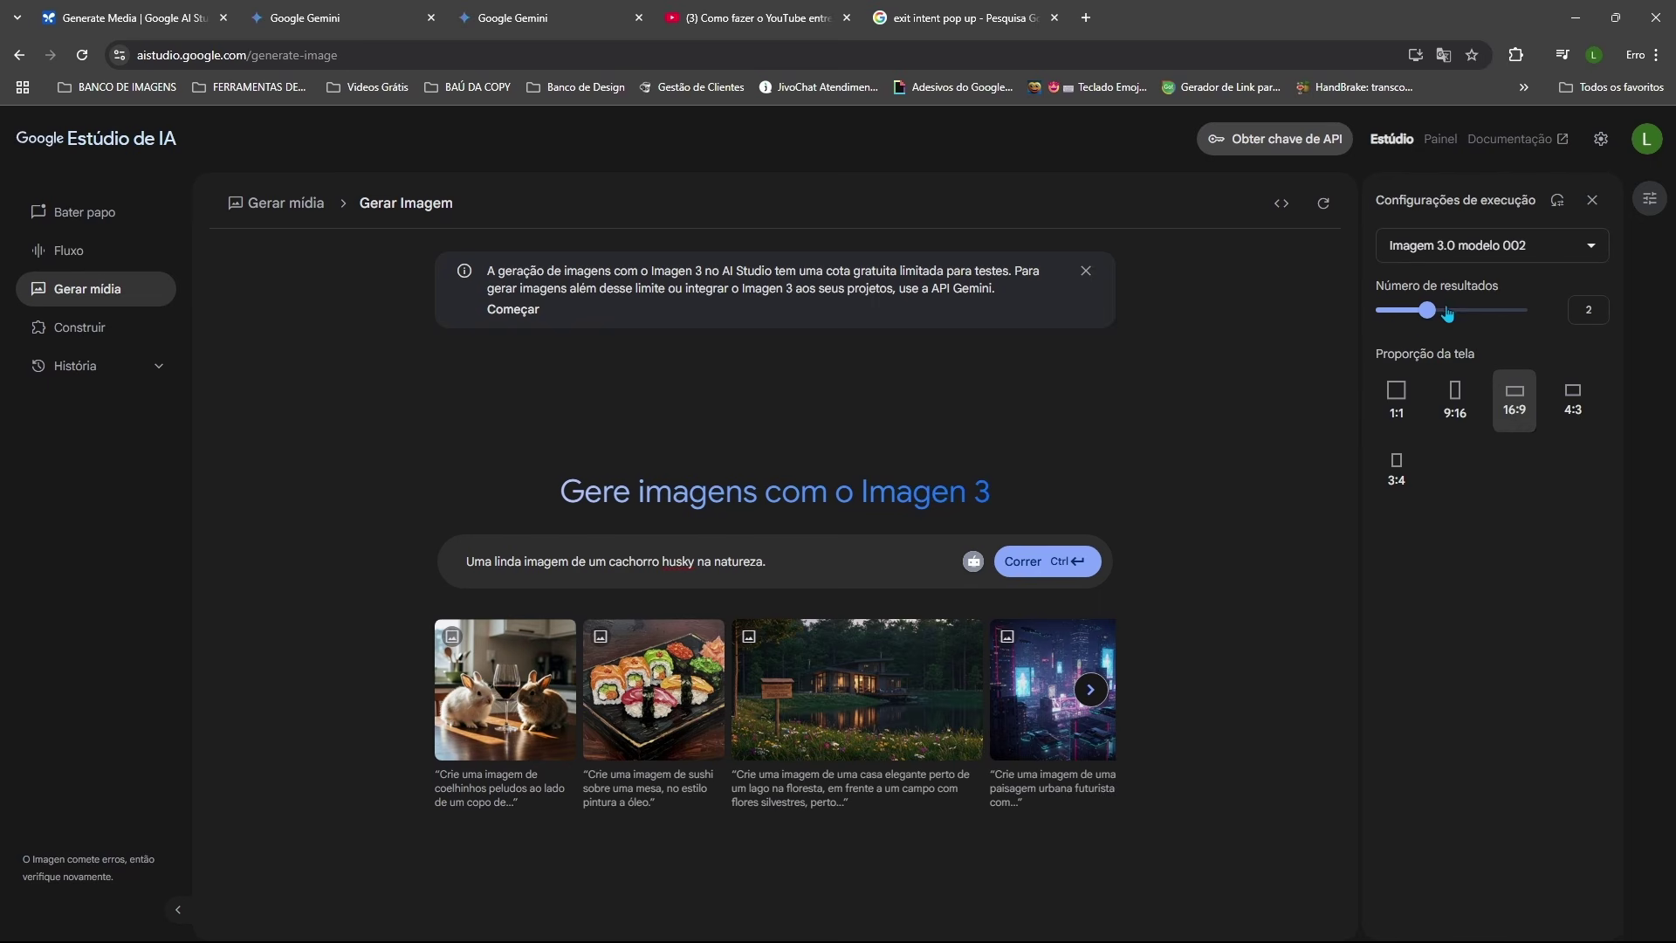
{"action": "left_click", "coordinate": [1039, 569]}
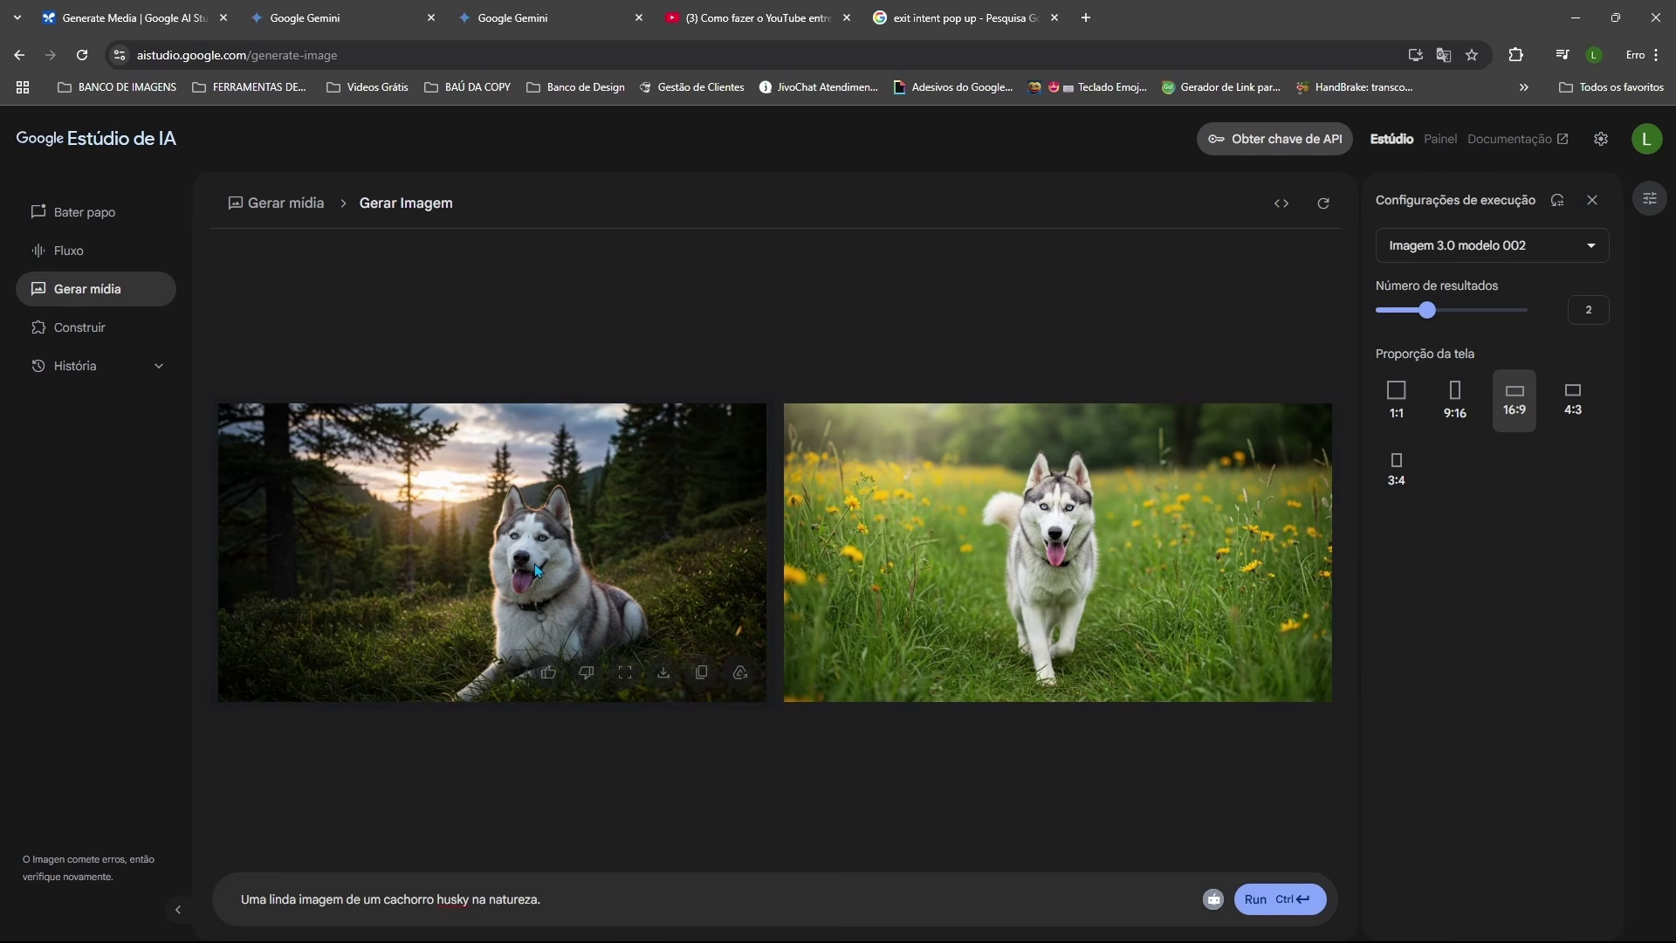
Step: Preview the forest husky image and save it as image (1).png in VID IQ SCORE
{"action": "left_click", "coordinate": [625, 672]}
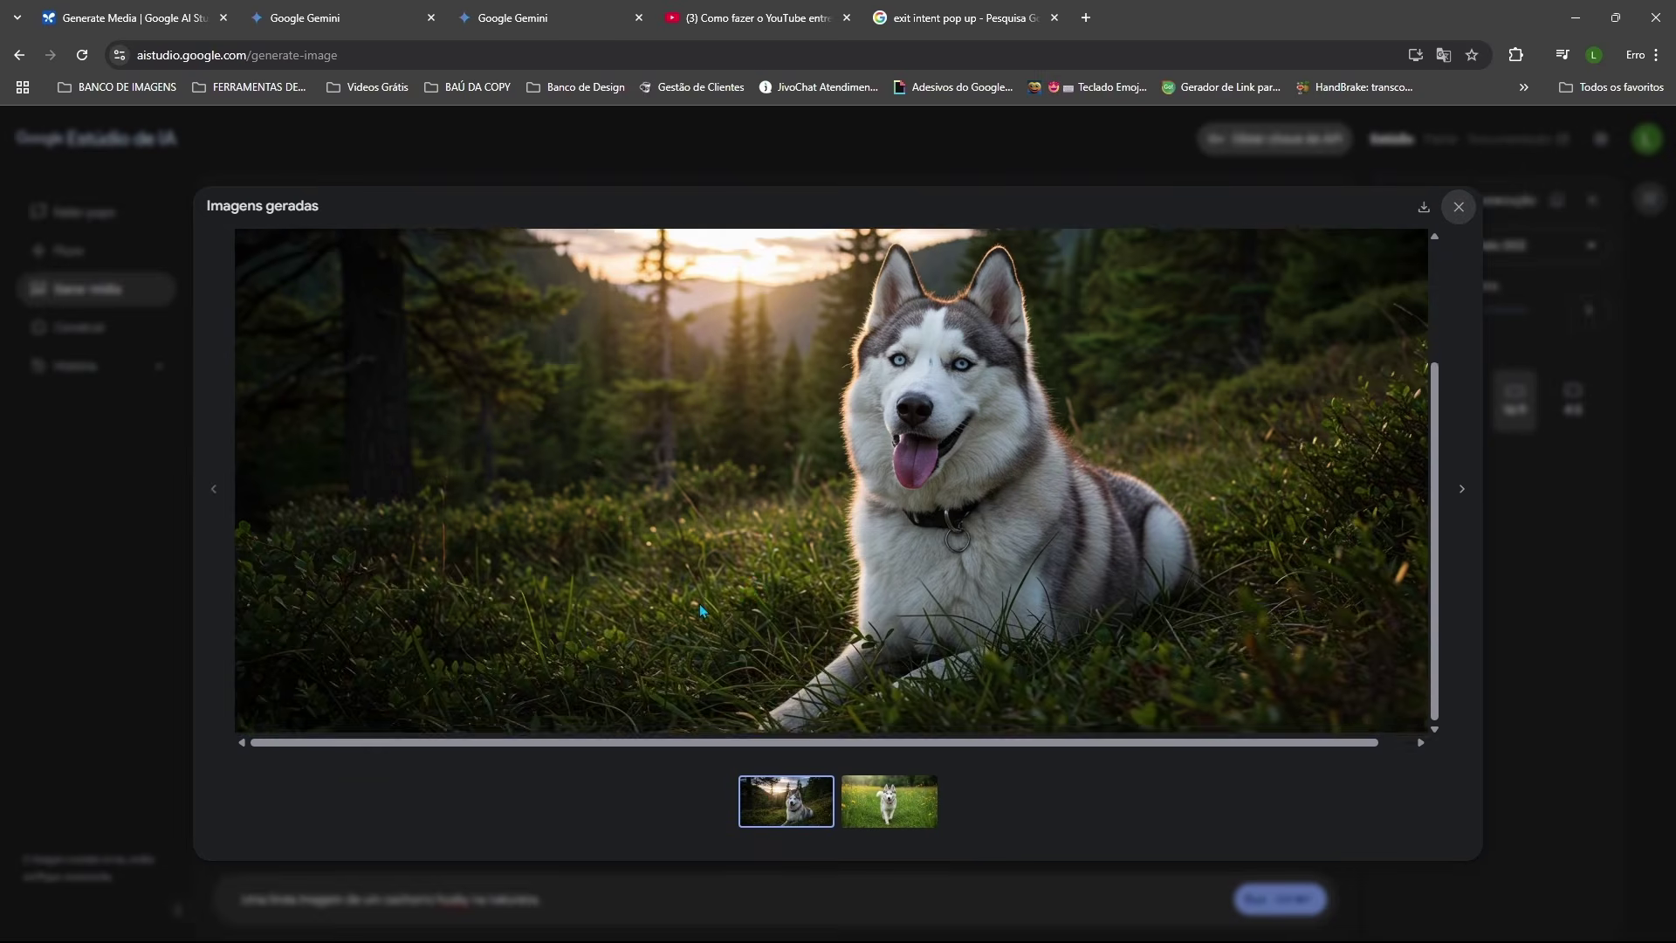
{"action": "left_click", "coordinate": [1458, 207]}
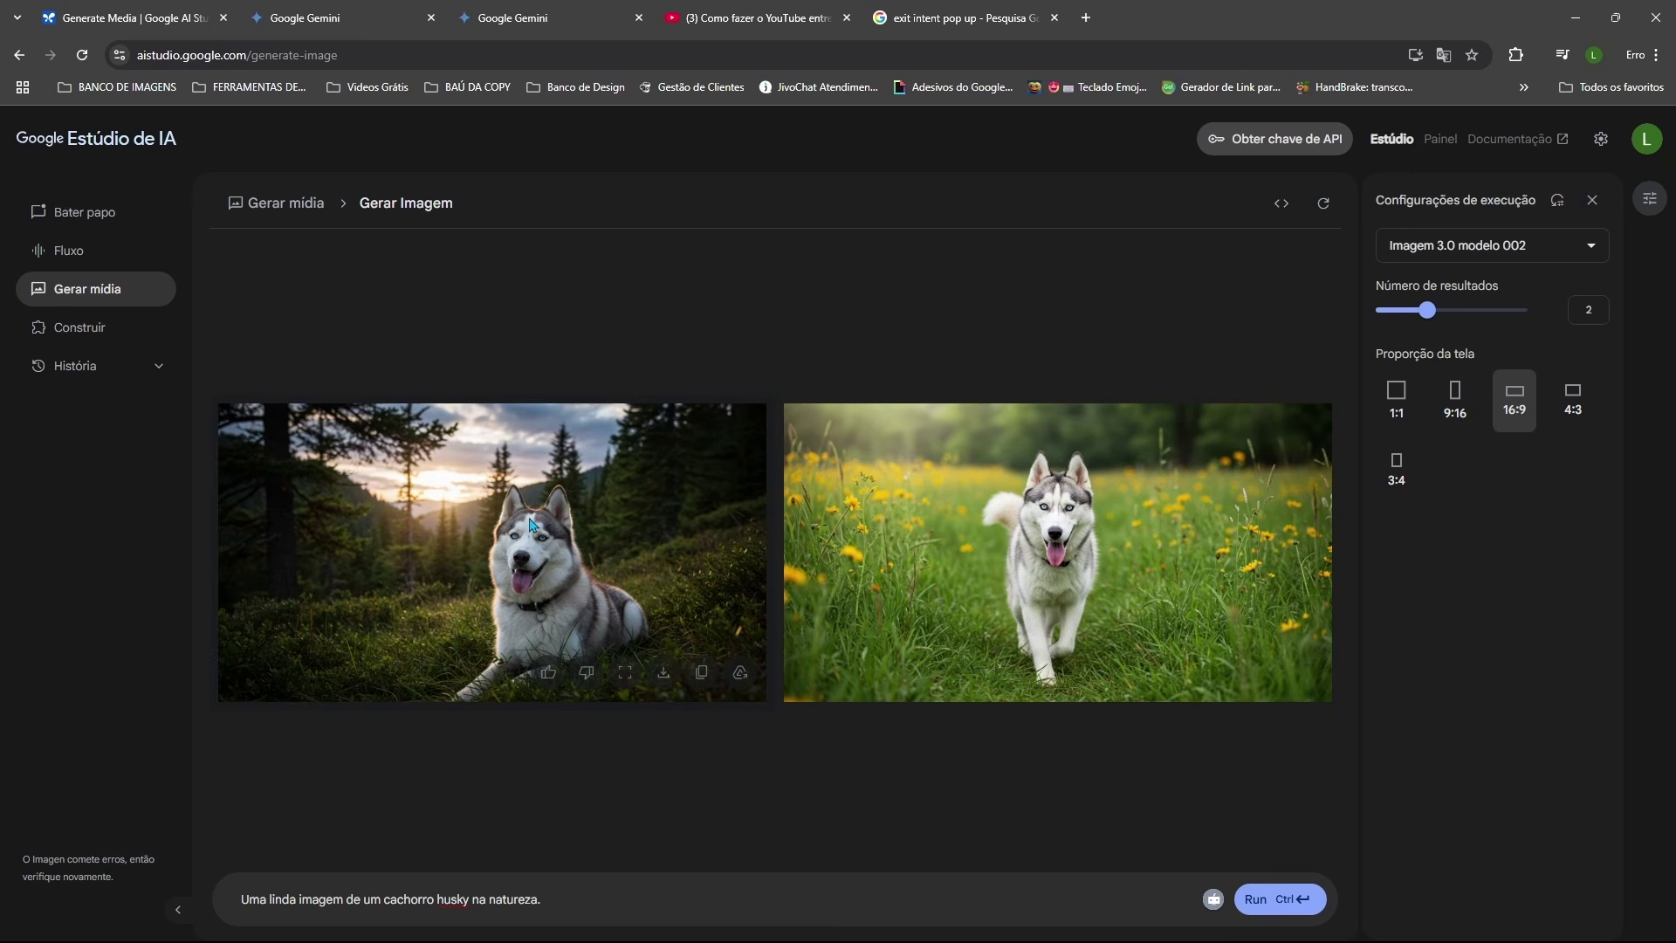
{"action": "left_click", "coordinate": [663, 677]}
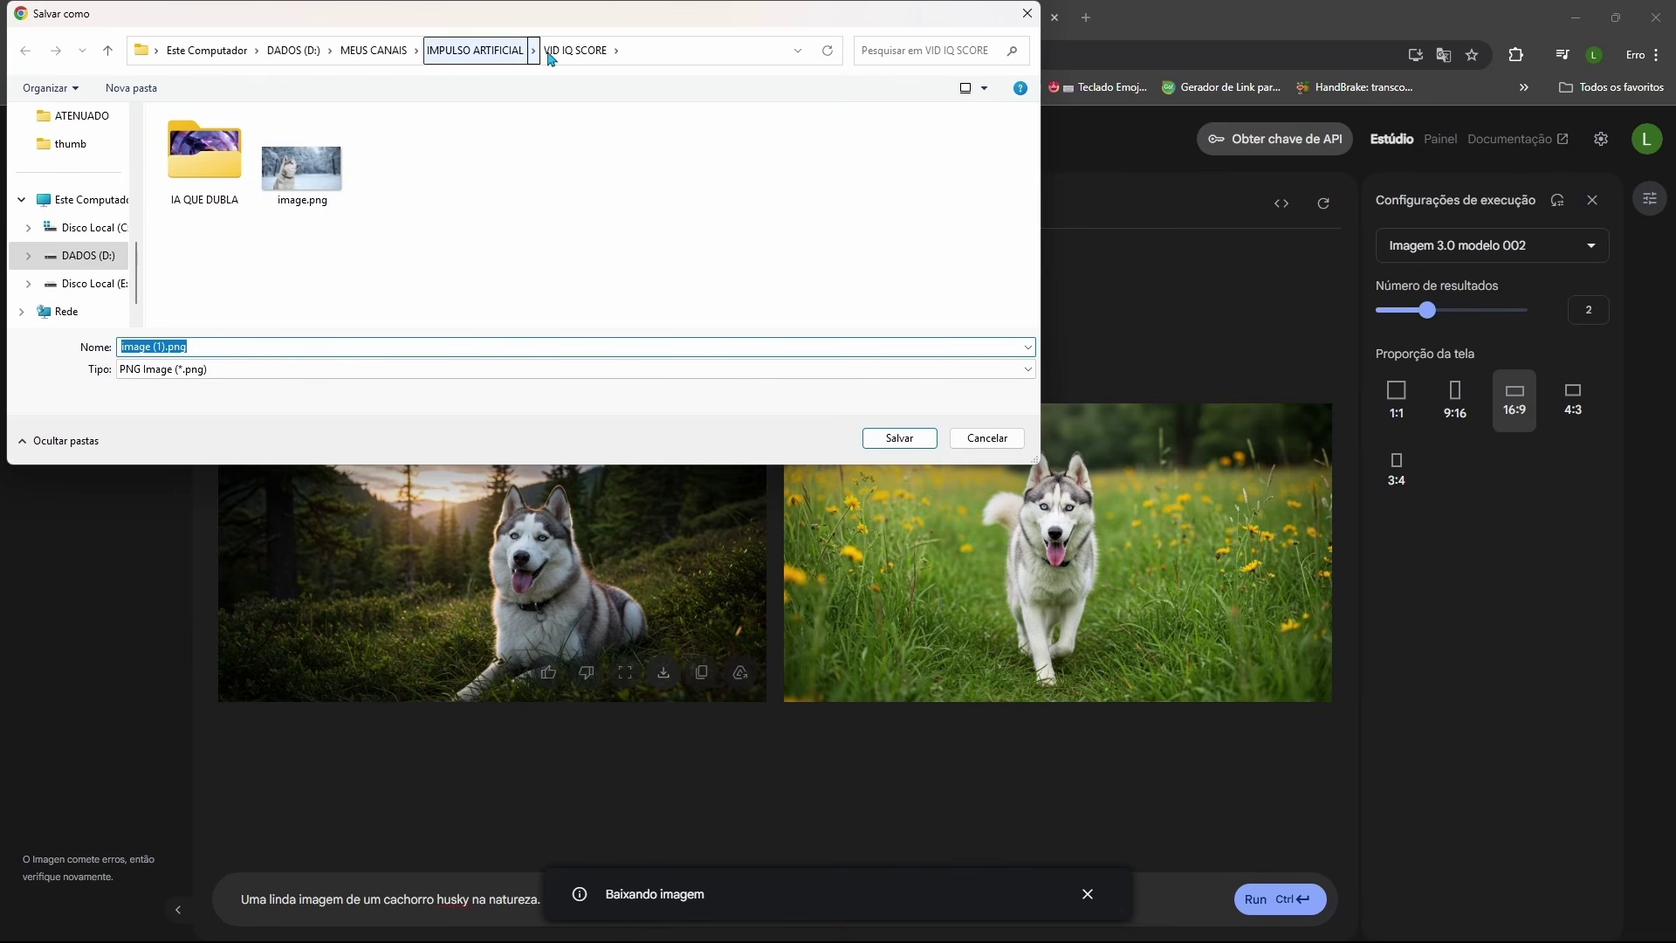
{"action": "left_click", "coordinate": [904, 439]}
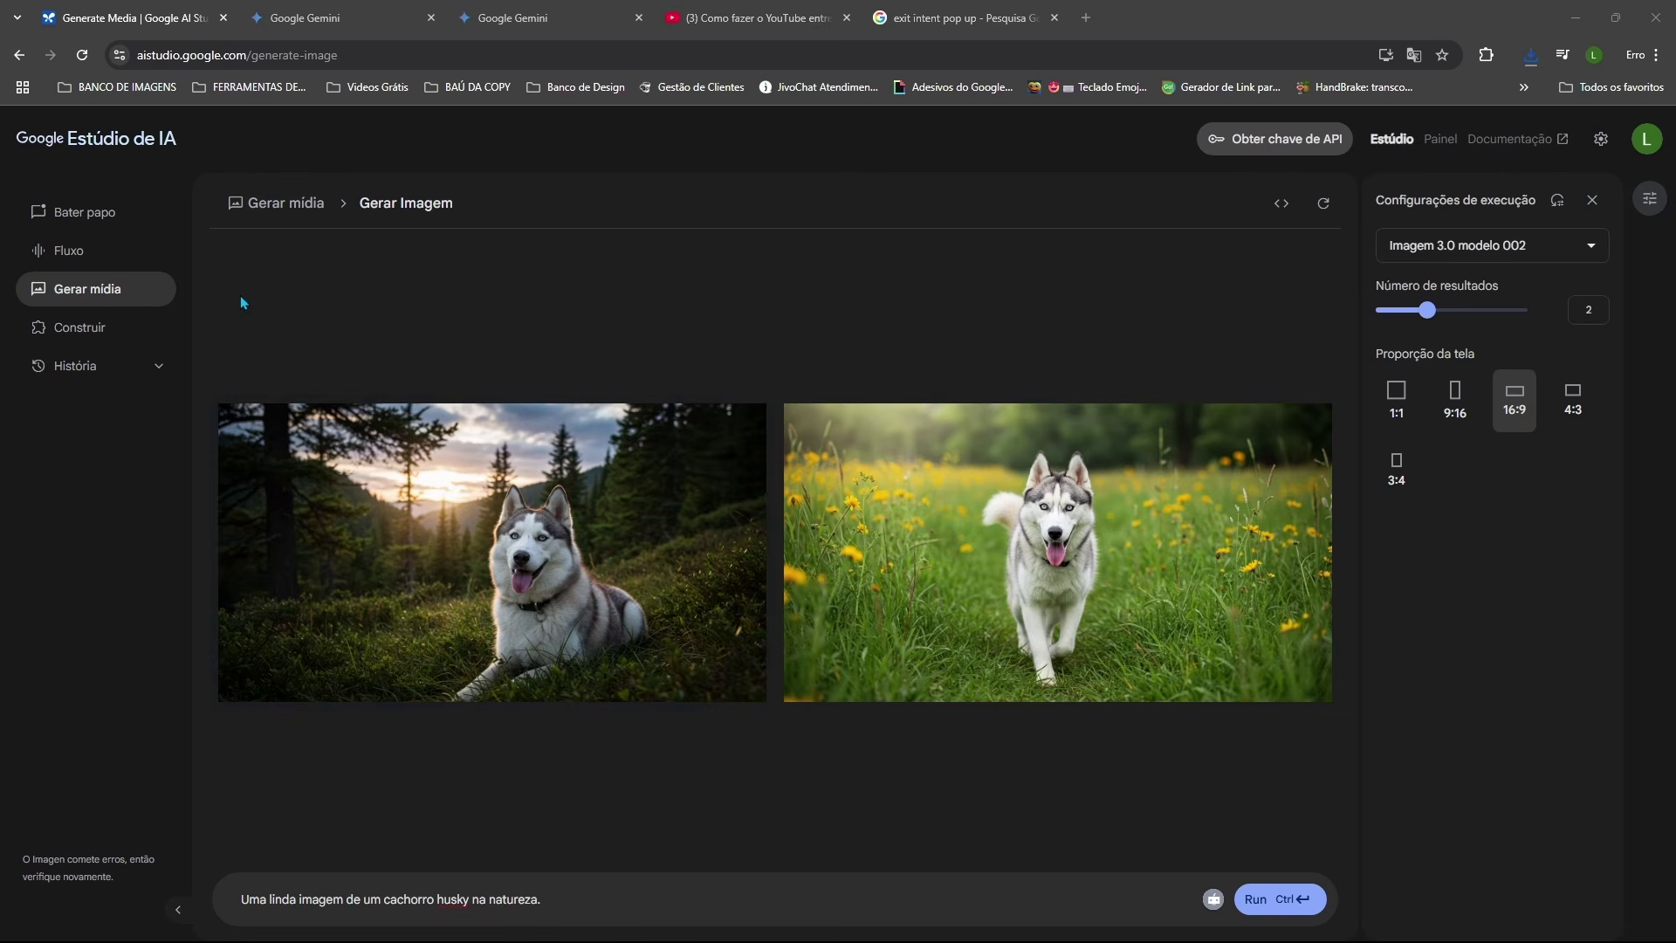
{"action": "left_click", "coordinate": [295, 210]}
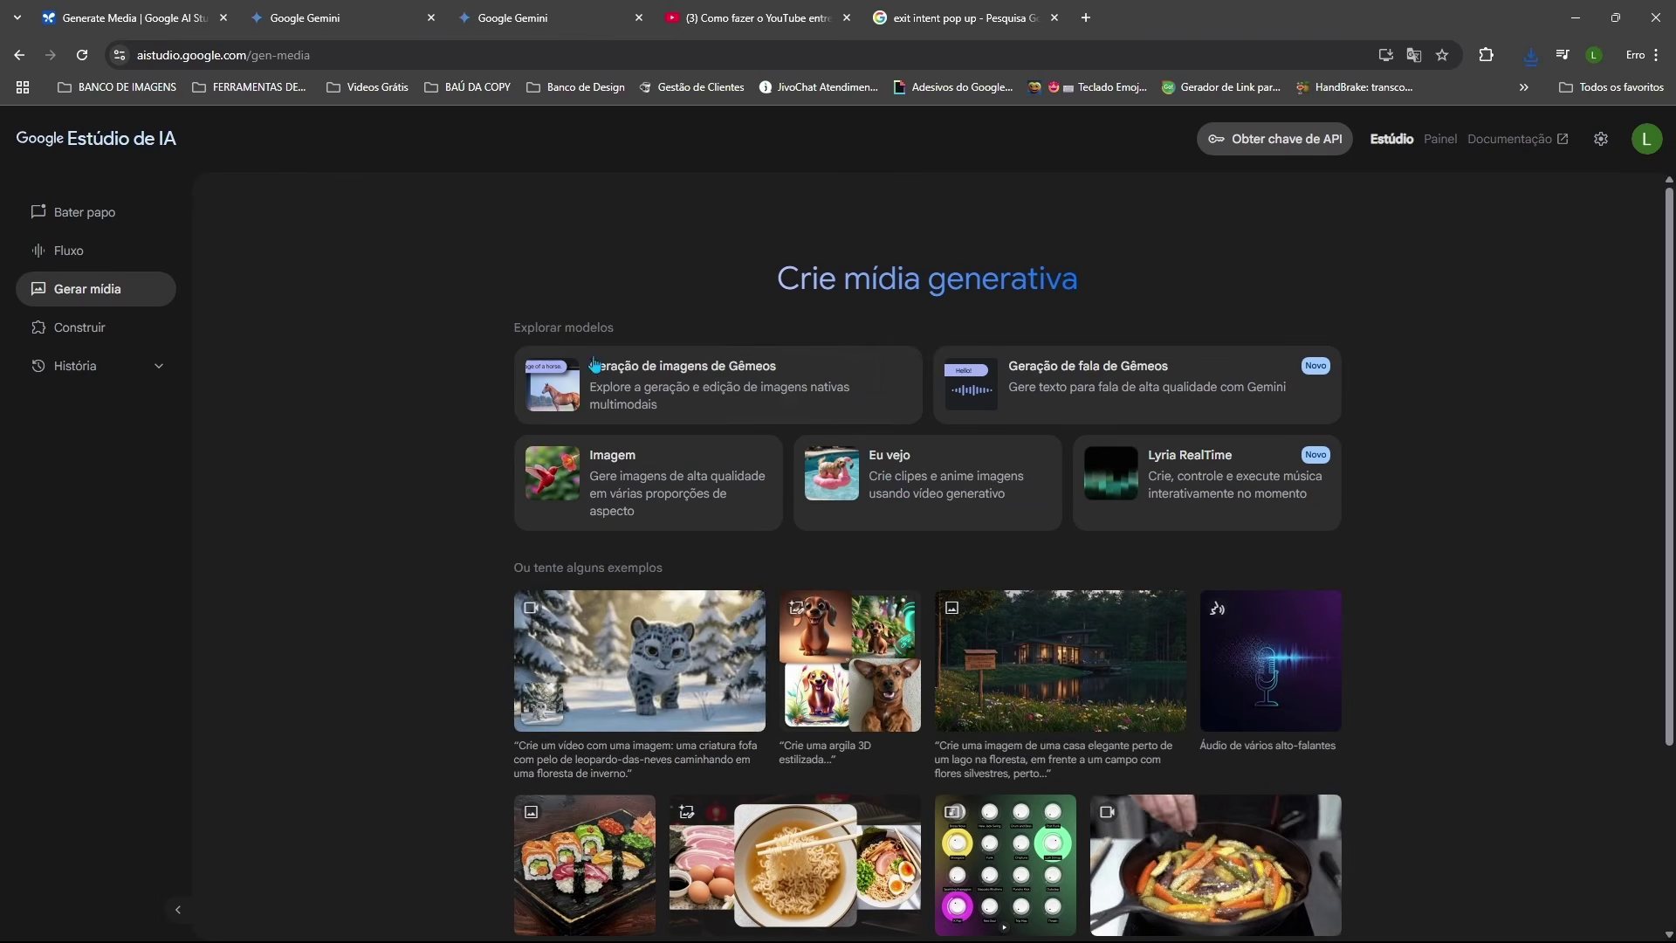
Step: Generate a Veo 2 video from image (1).png with the prompt 'anime an image'
{"action": "left_click", "coordinate": [899, 480]}
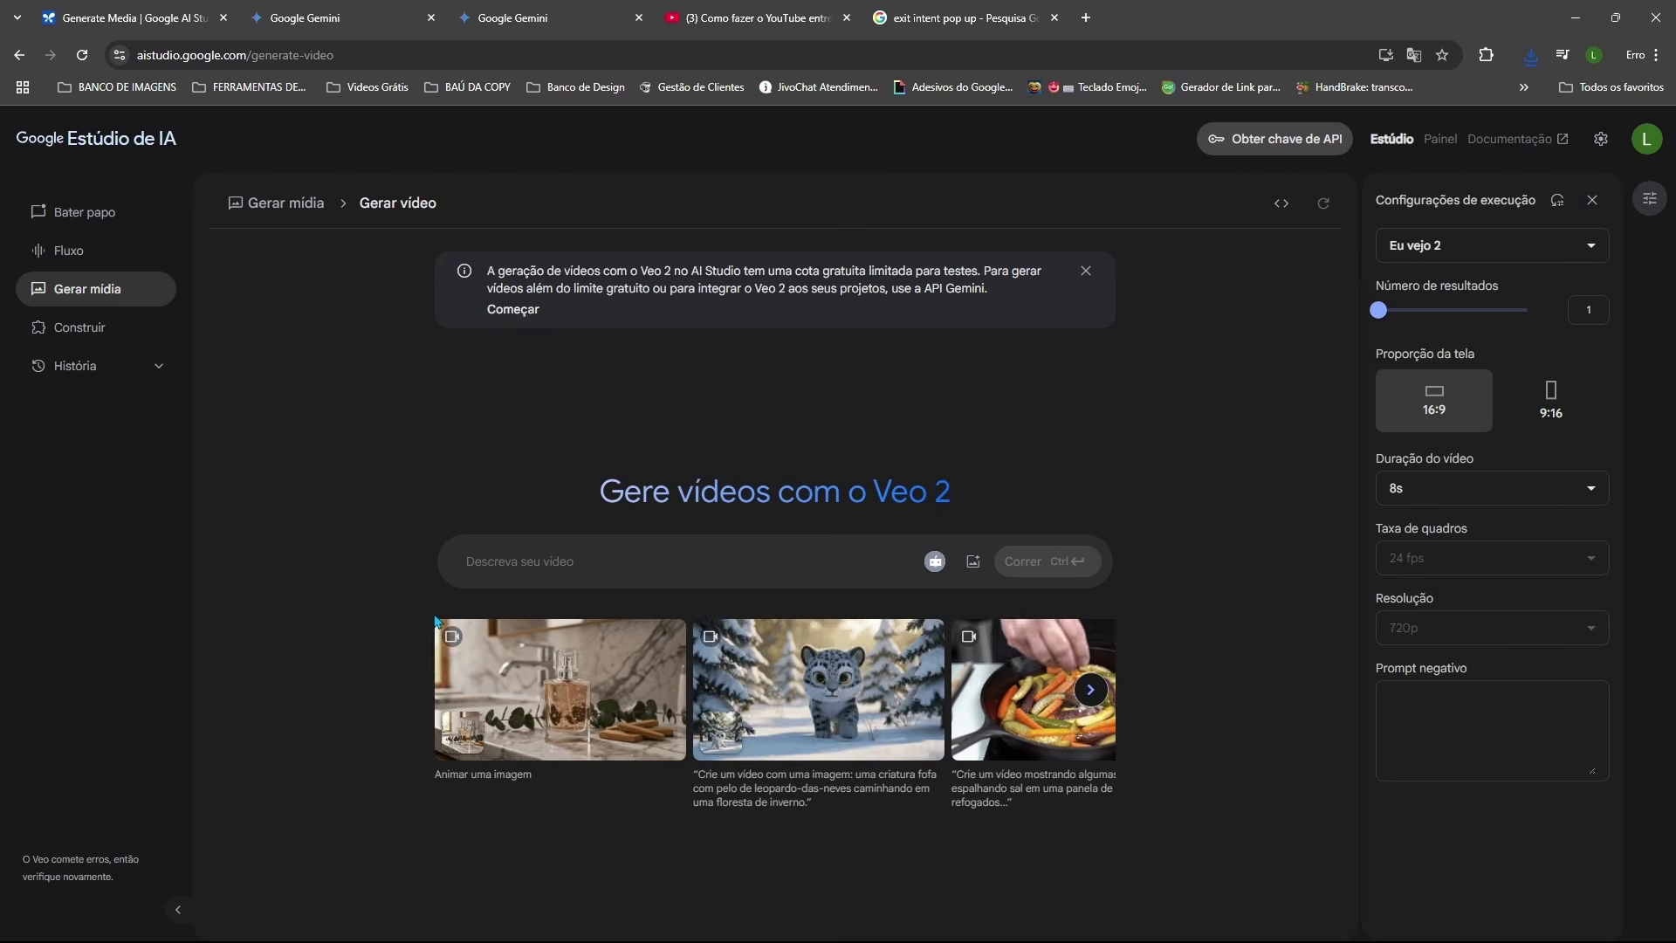
{"action": "left_click", "coordinate": [973, 564]}
{"action": "left_click", "coordinate": [1060, 643]}
{"action": "left_click", "coordinate": [899, 438]}
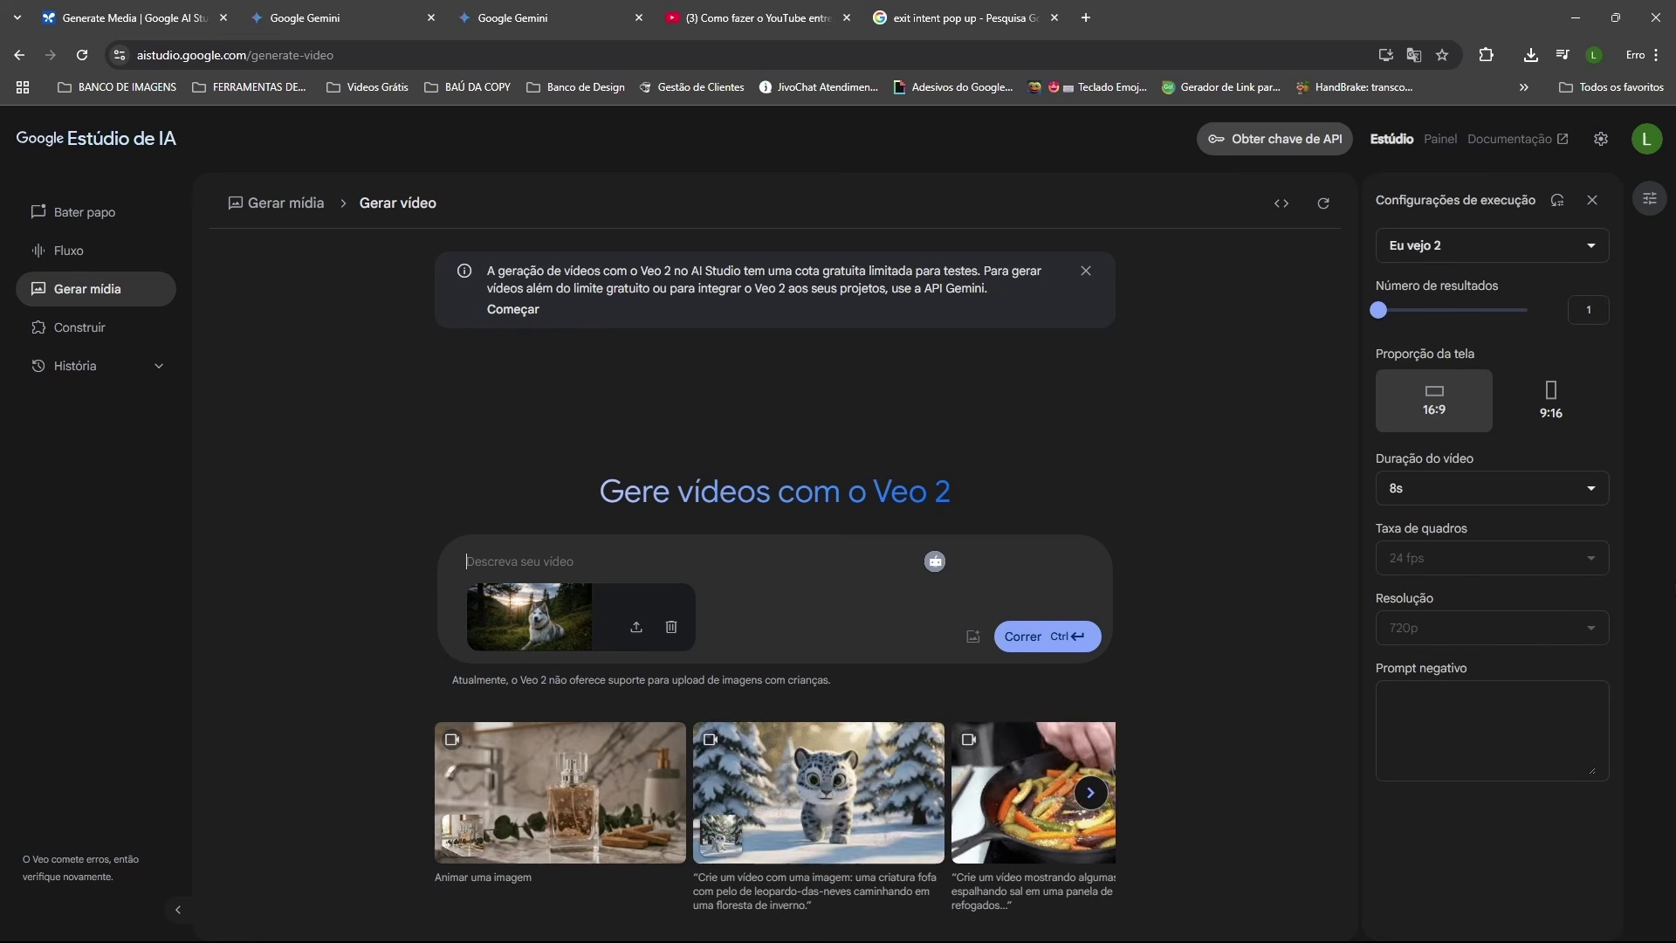
{"action": "type", "text": "anime an"}
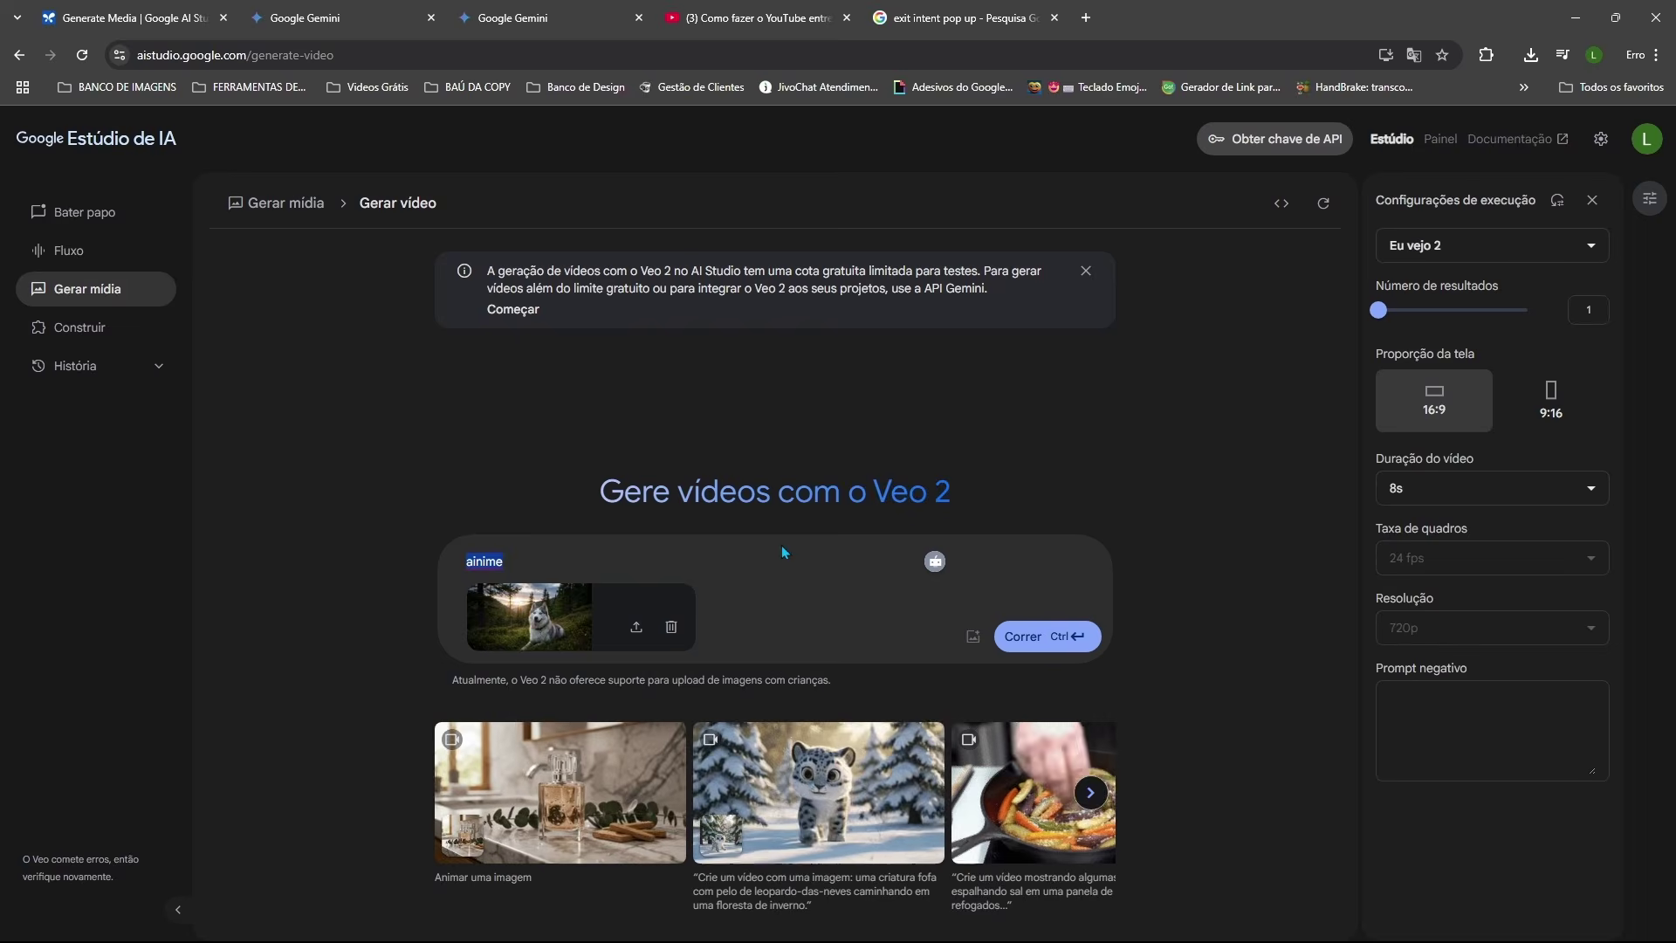
{"action": "type", "text": " image"}
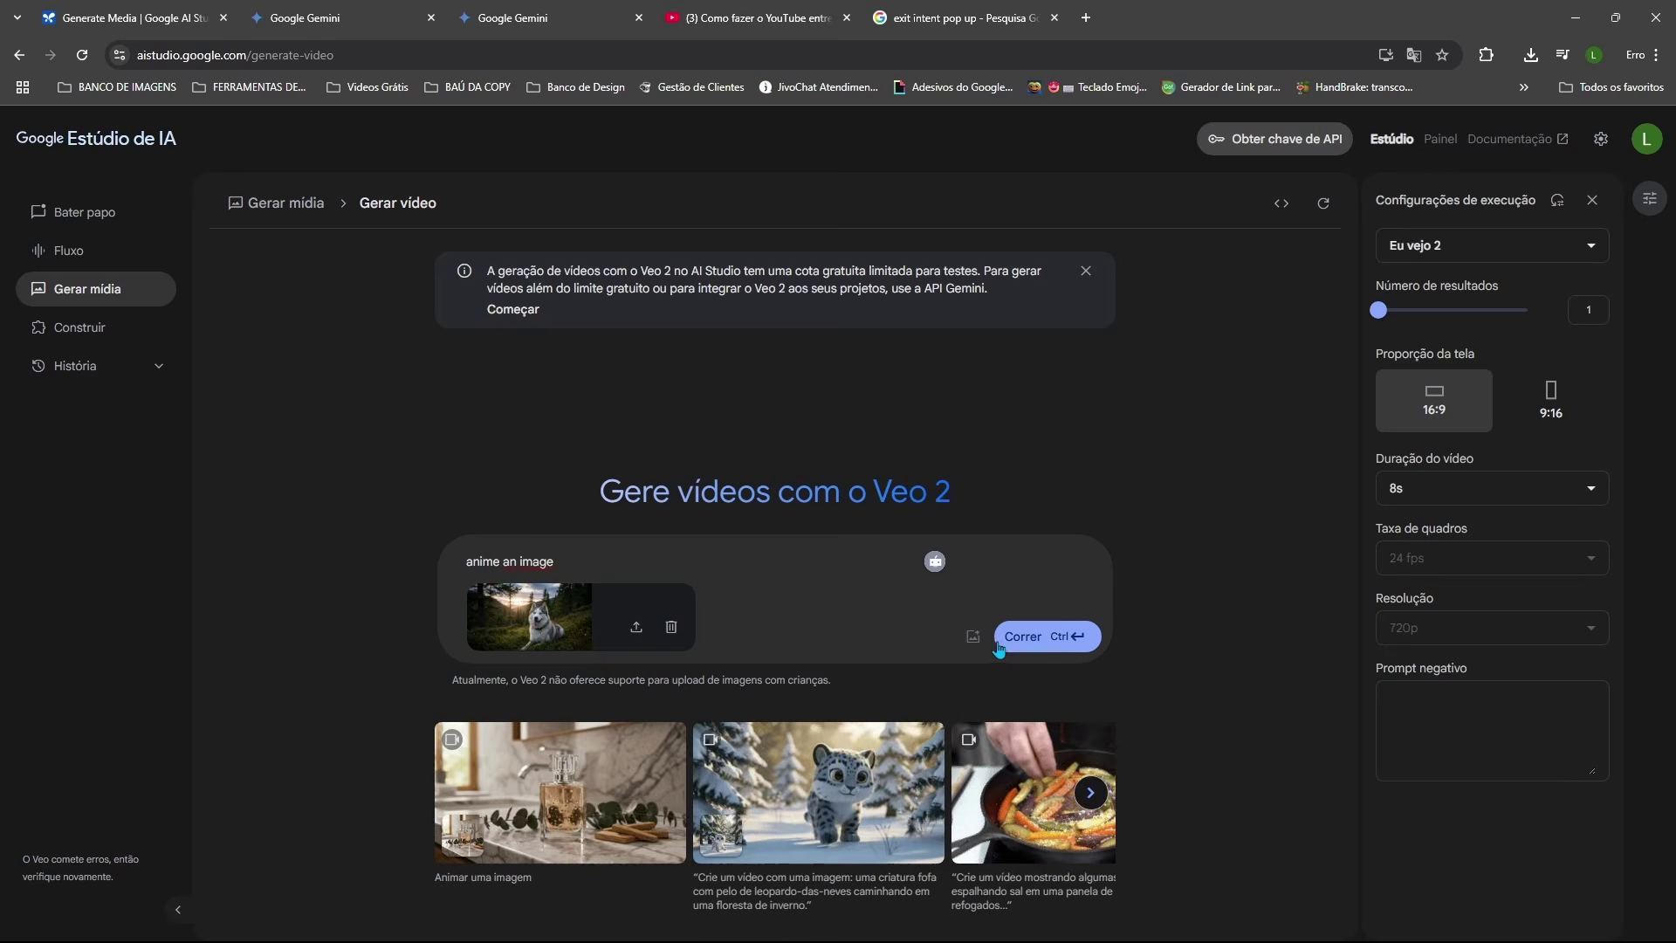
{"action": "left_click", "coordinate": [1021, 638]}
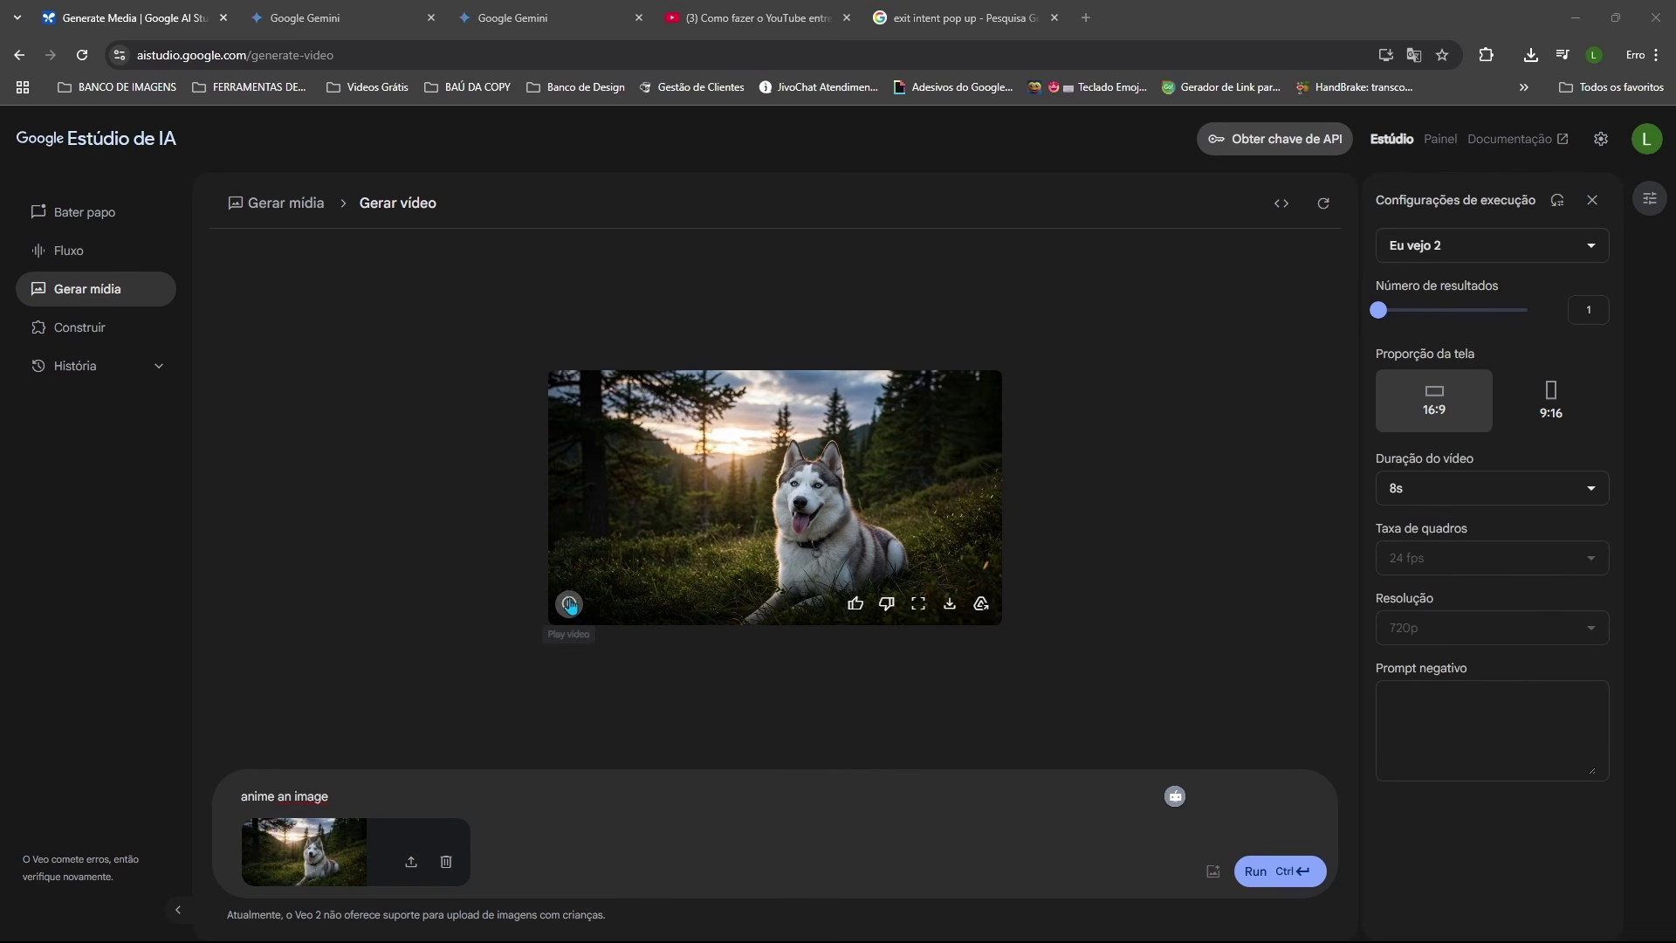
{"action": "left_click", "coordinate": [582, 606]}
{"action": "left_click", "coordinate": [650, 603]}
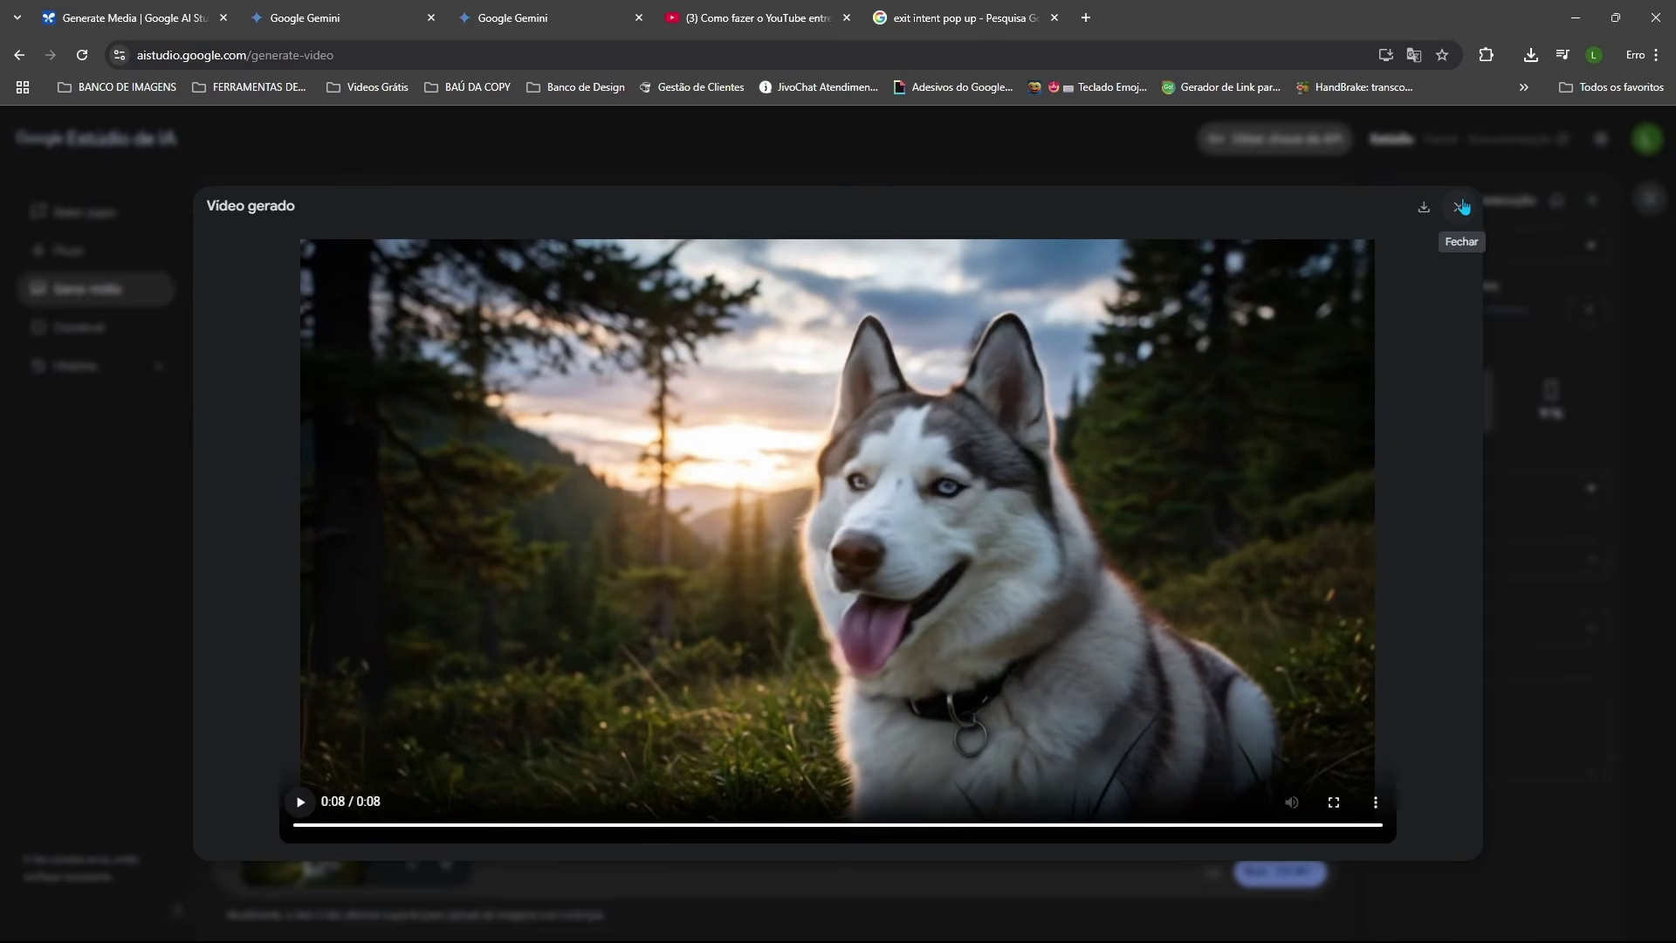
{"action": "left_click", "coordinate": [307, 805]}
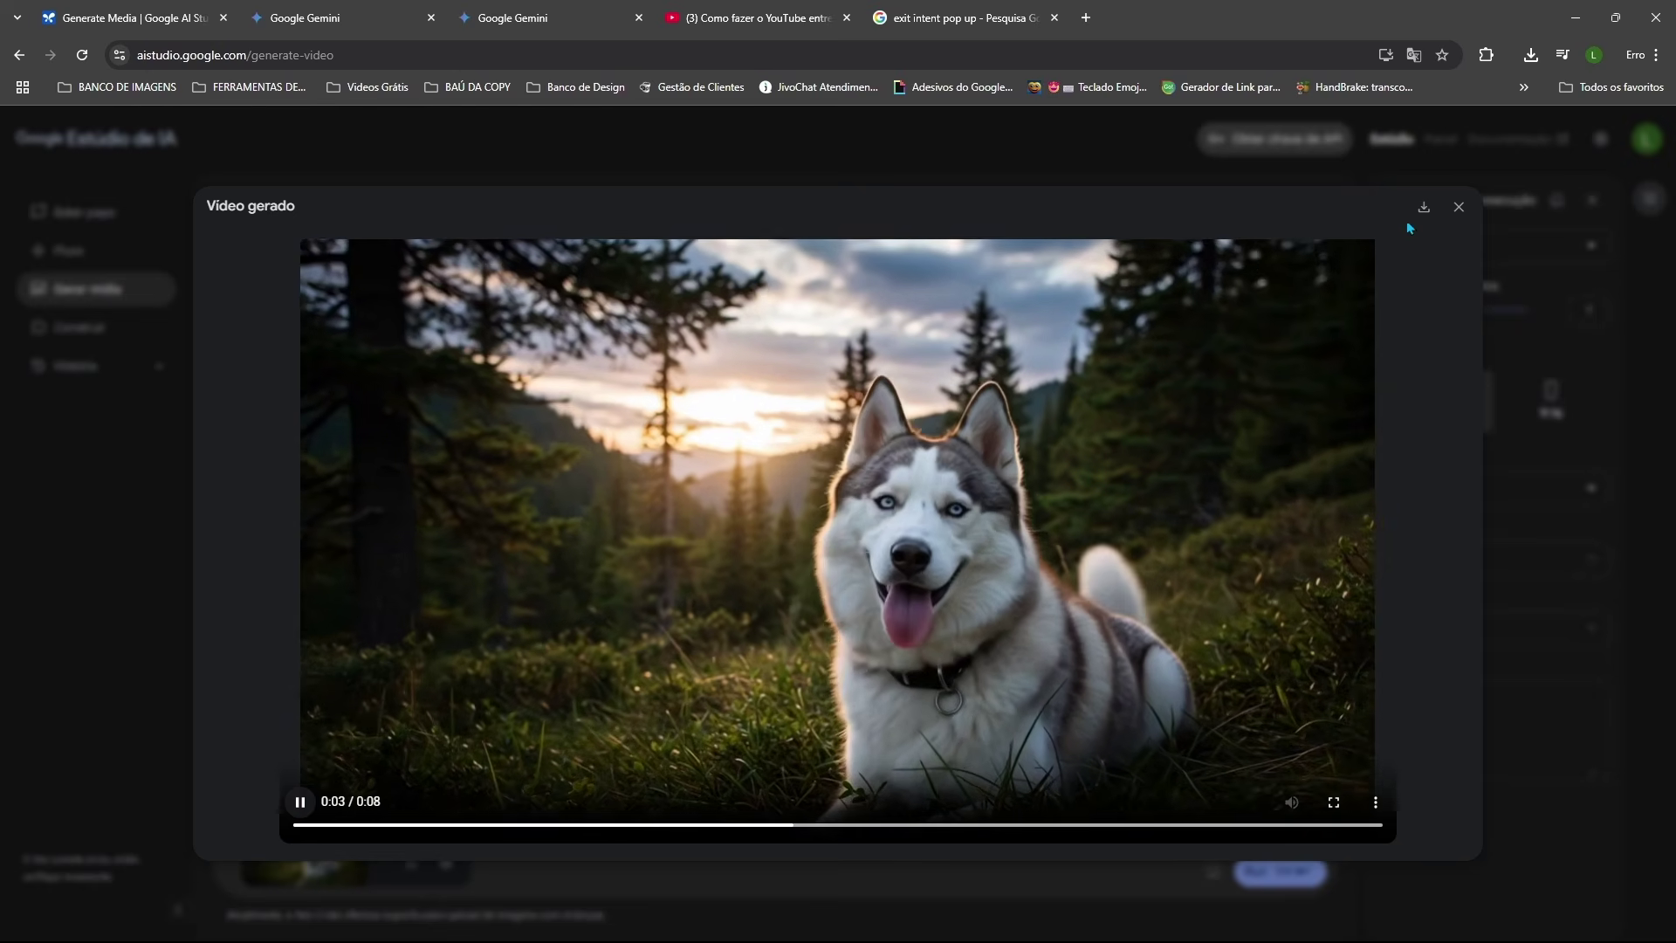
{"action": "left_click", "coordinate": [1458, 207]}
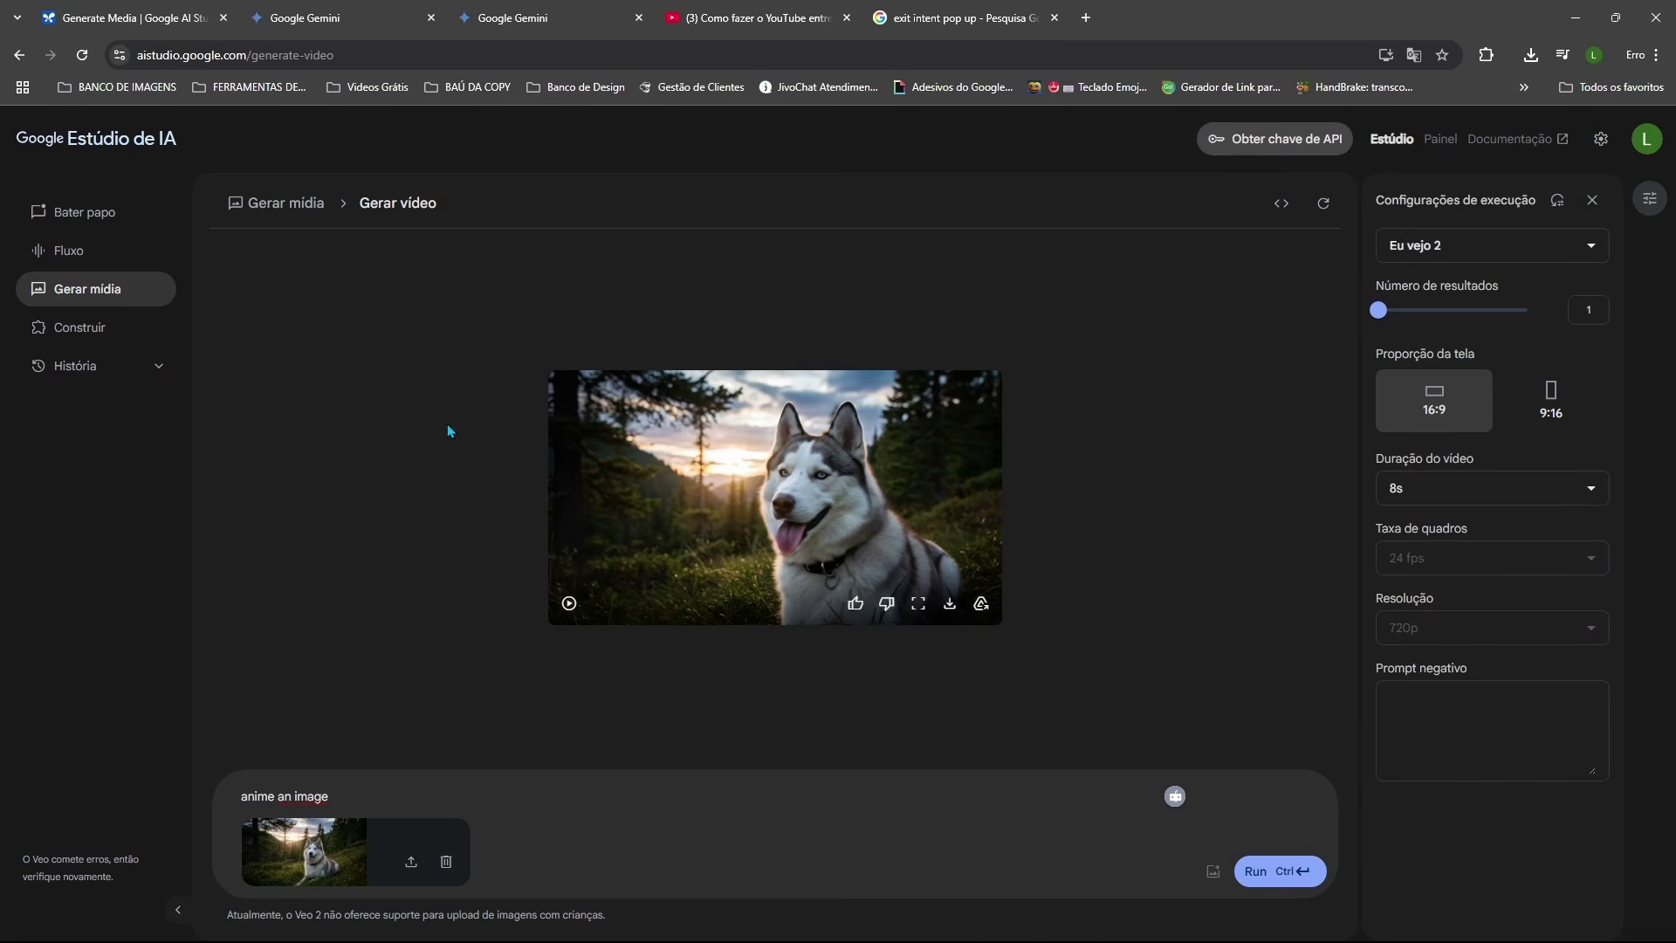